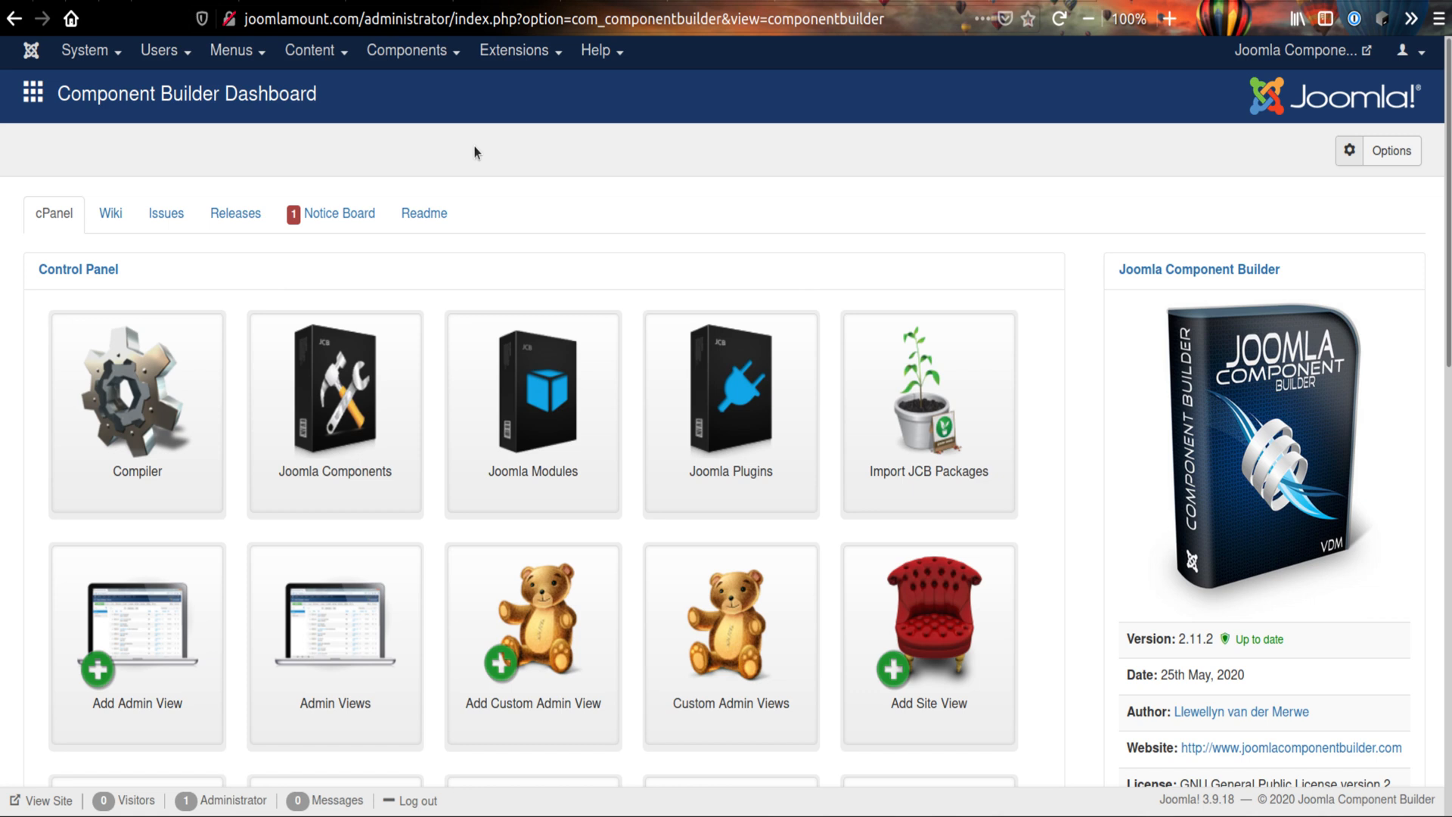
# - Open the list of Joomla components from the Component Builder dashboard
pyautogui.click(368, 378)
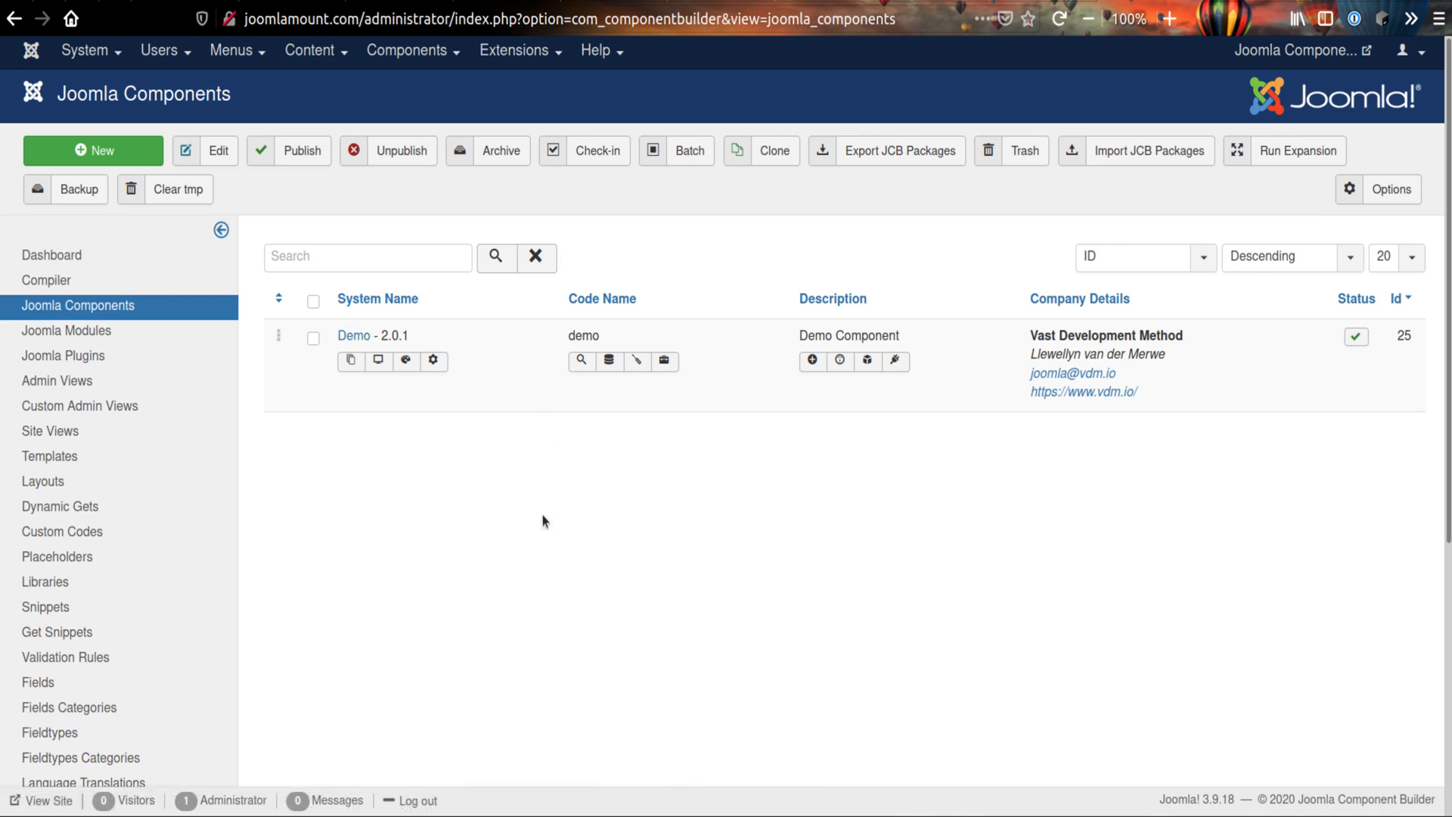
pyautogui.click(168, 51)
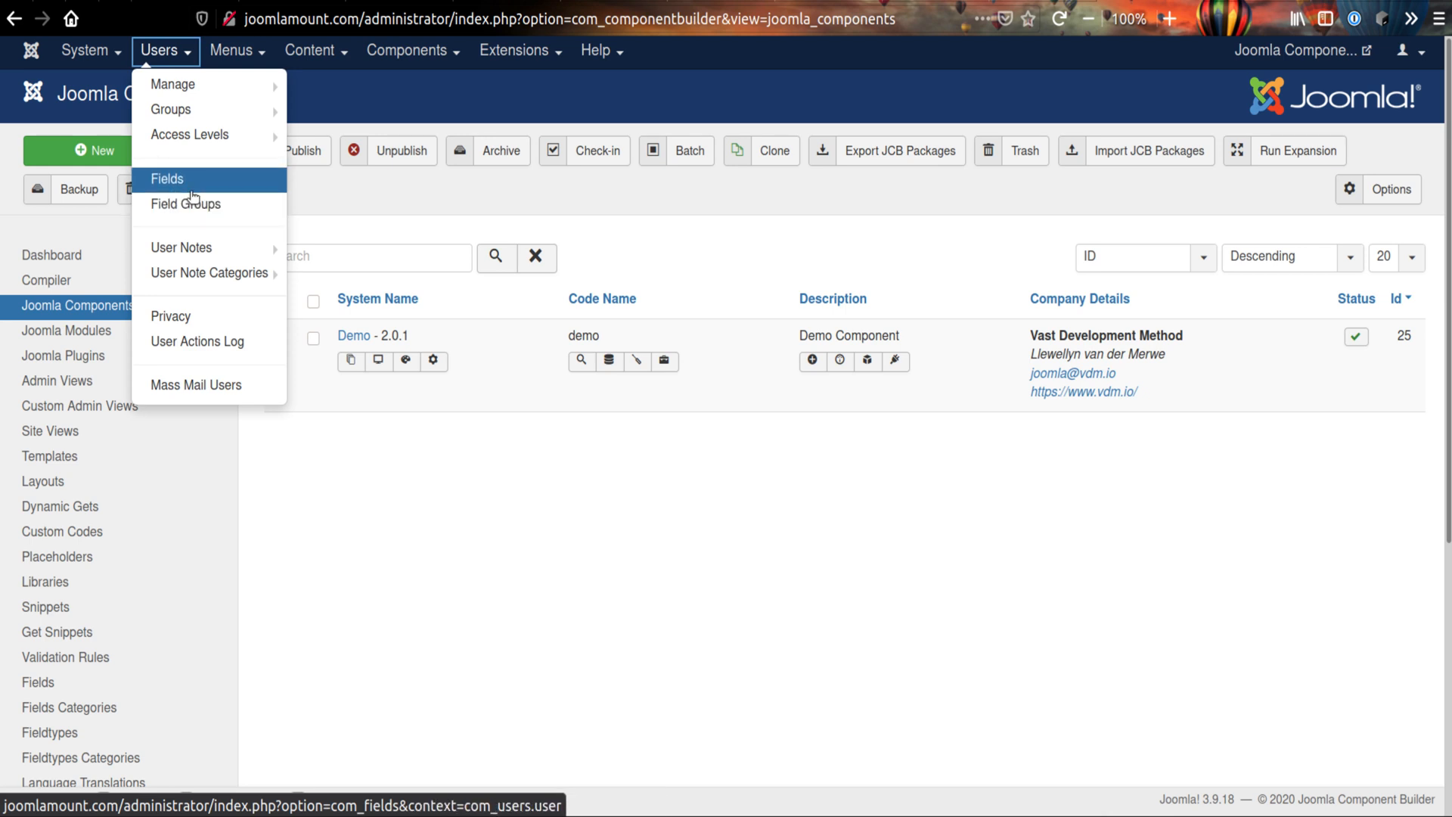
pyautogui.click(310, 50)
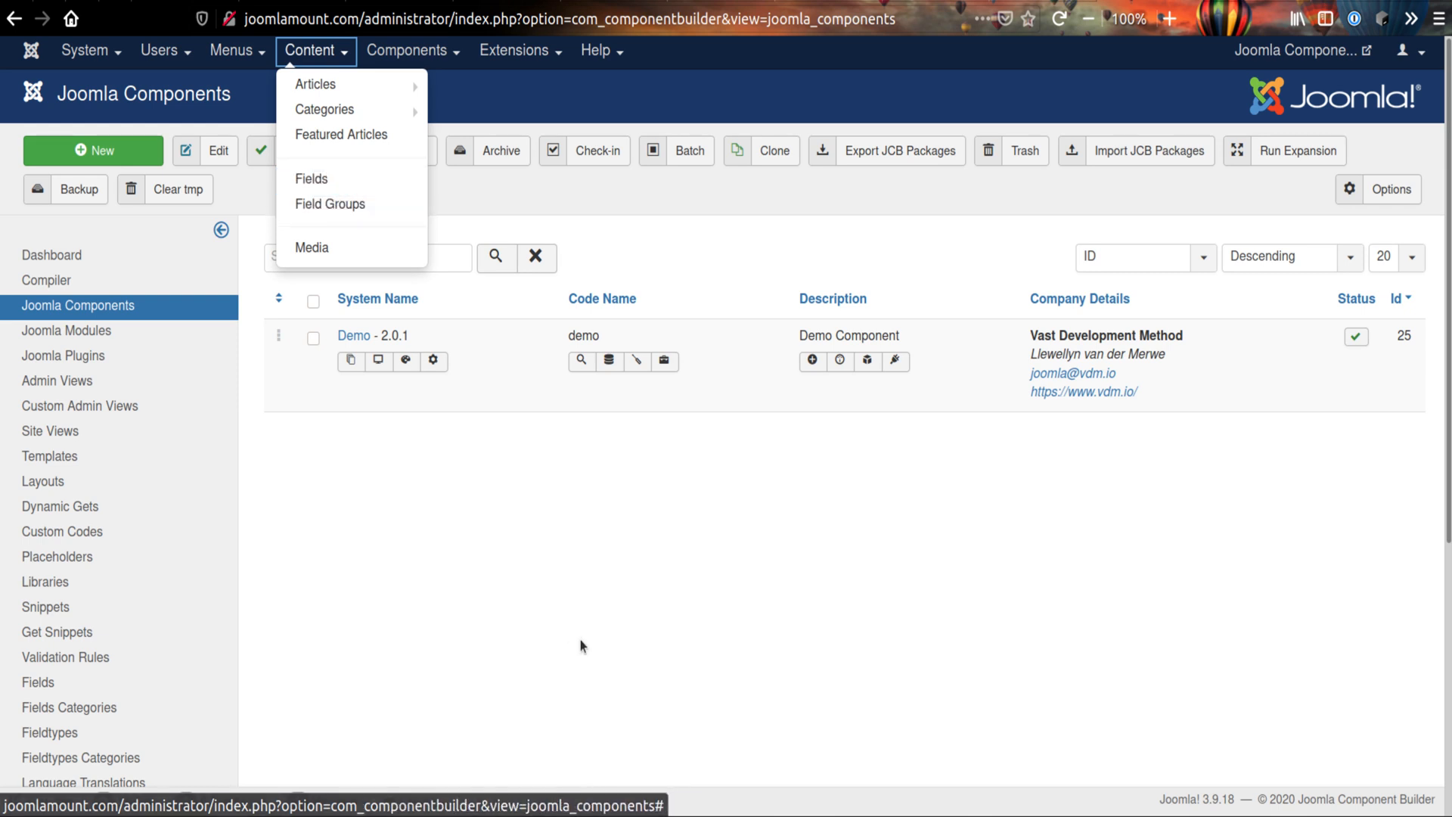
pyautogui.click(562, 604)
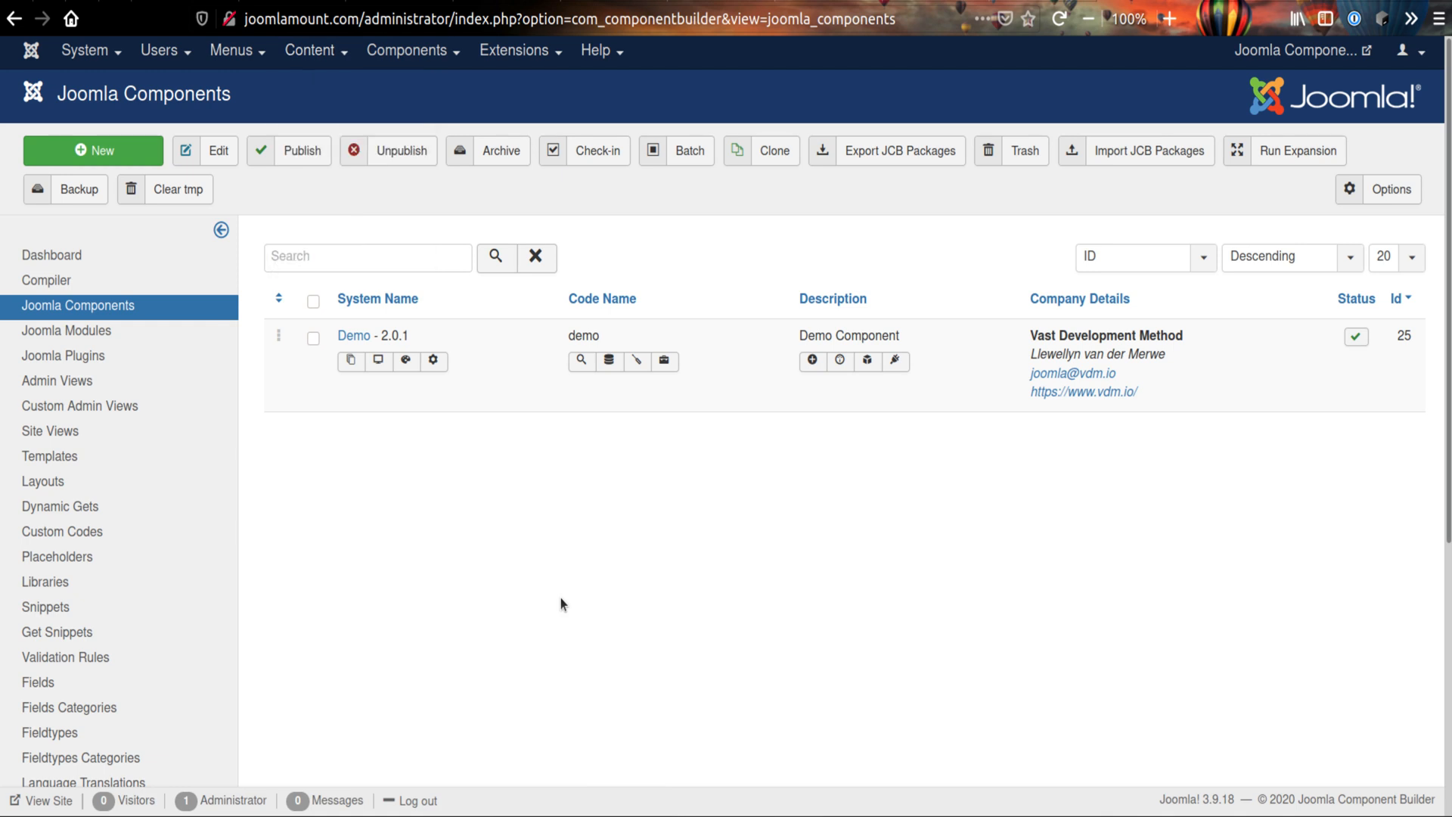
pyautogui.click(159, 50)
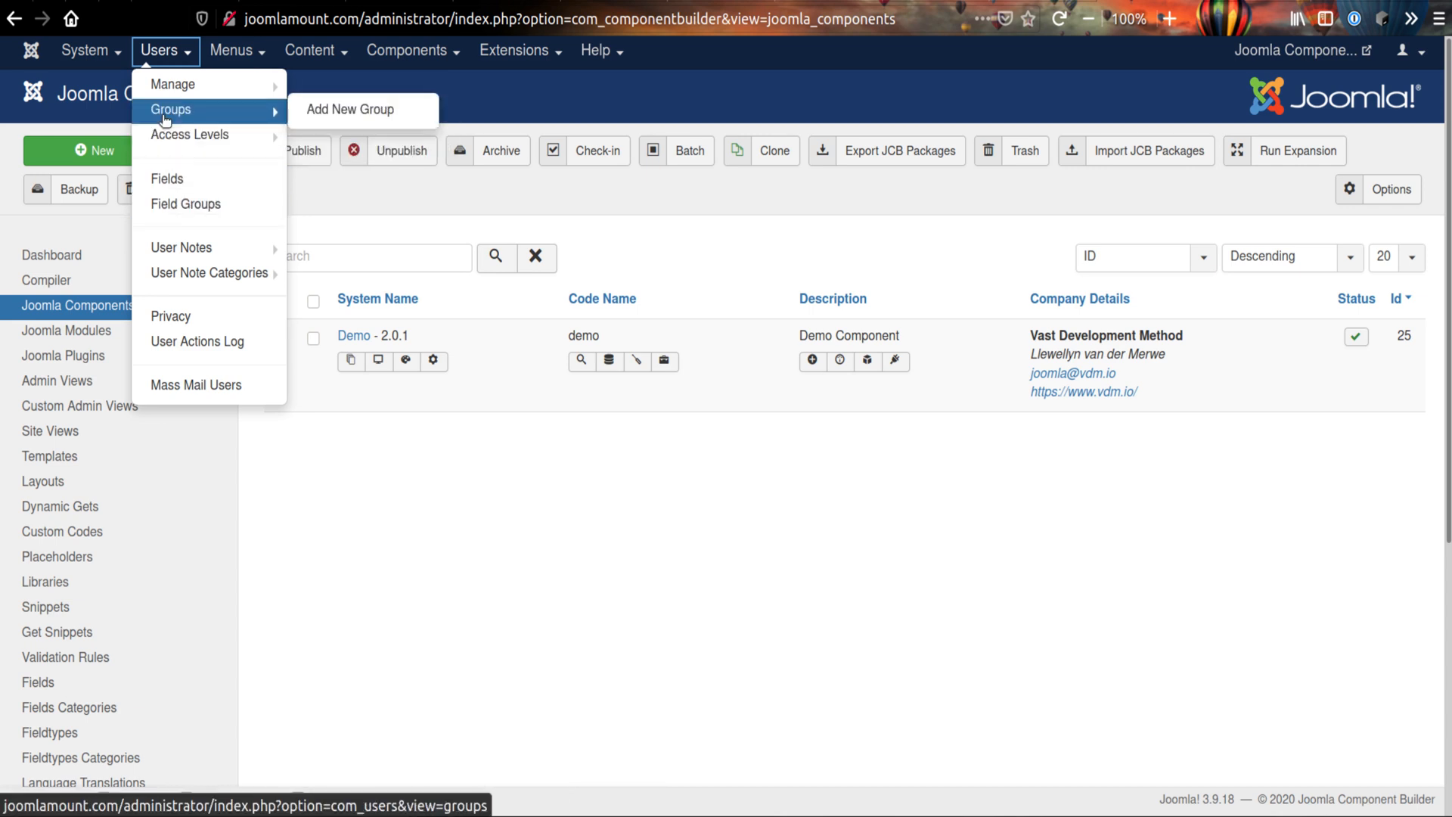
pyautogui.moveTo(182, 90)
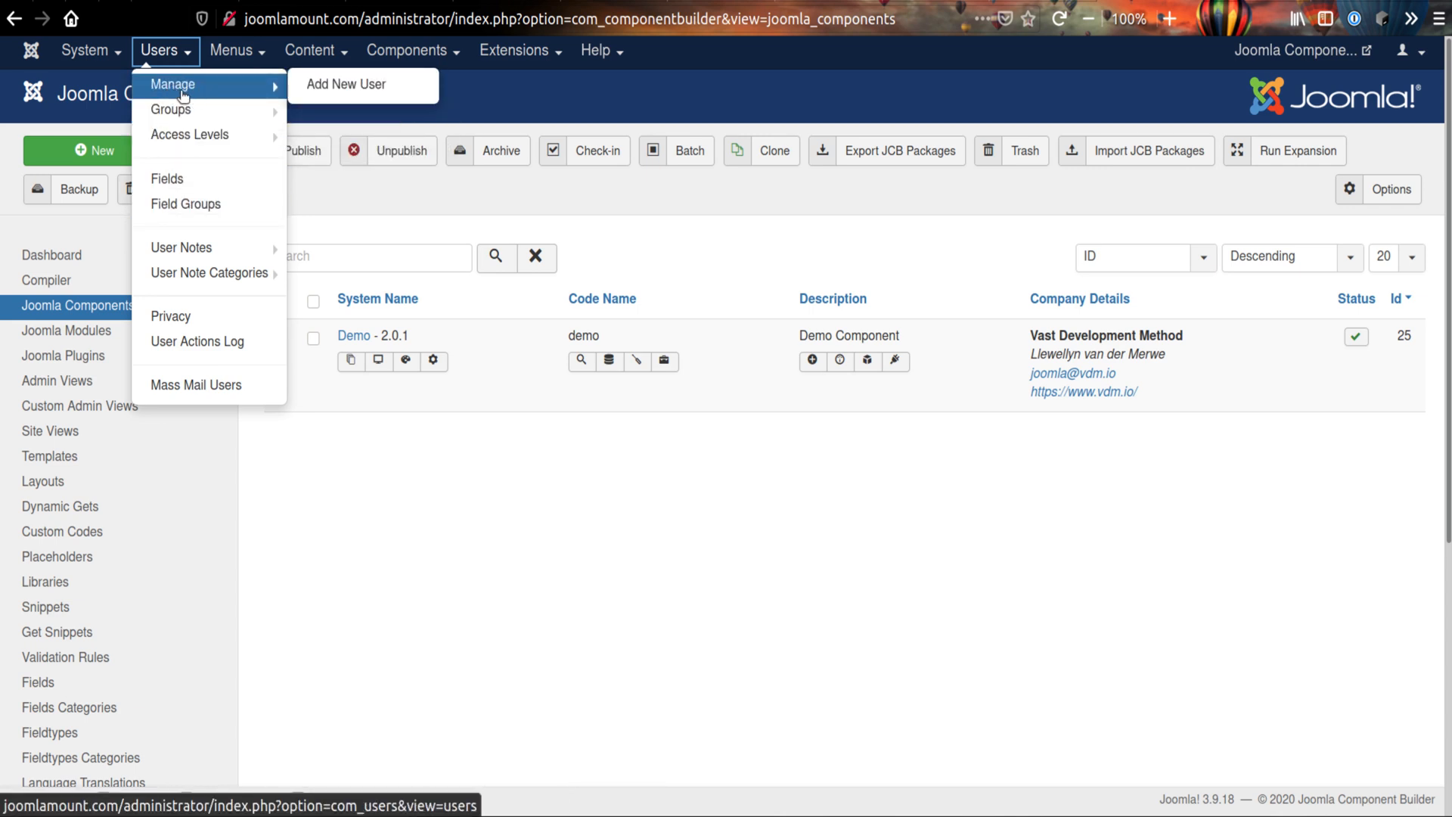
pyautogui.click(310, 52)
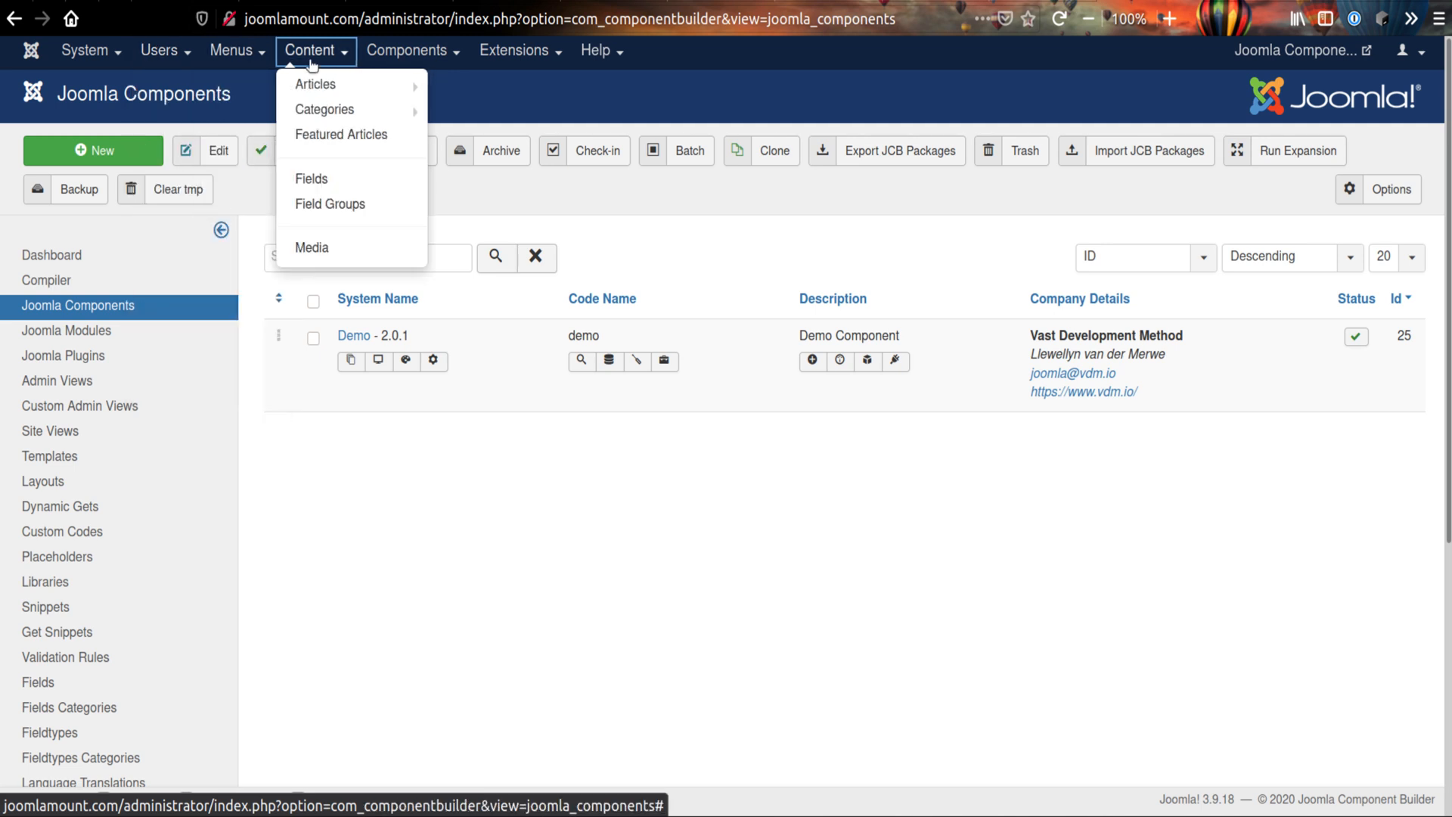
pyautogui.moveTo(316, 91)
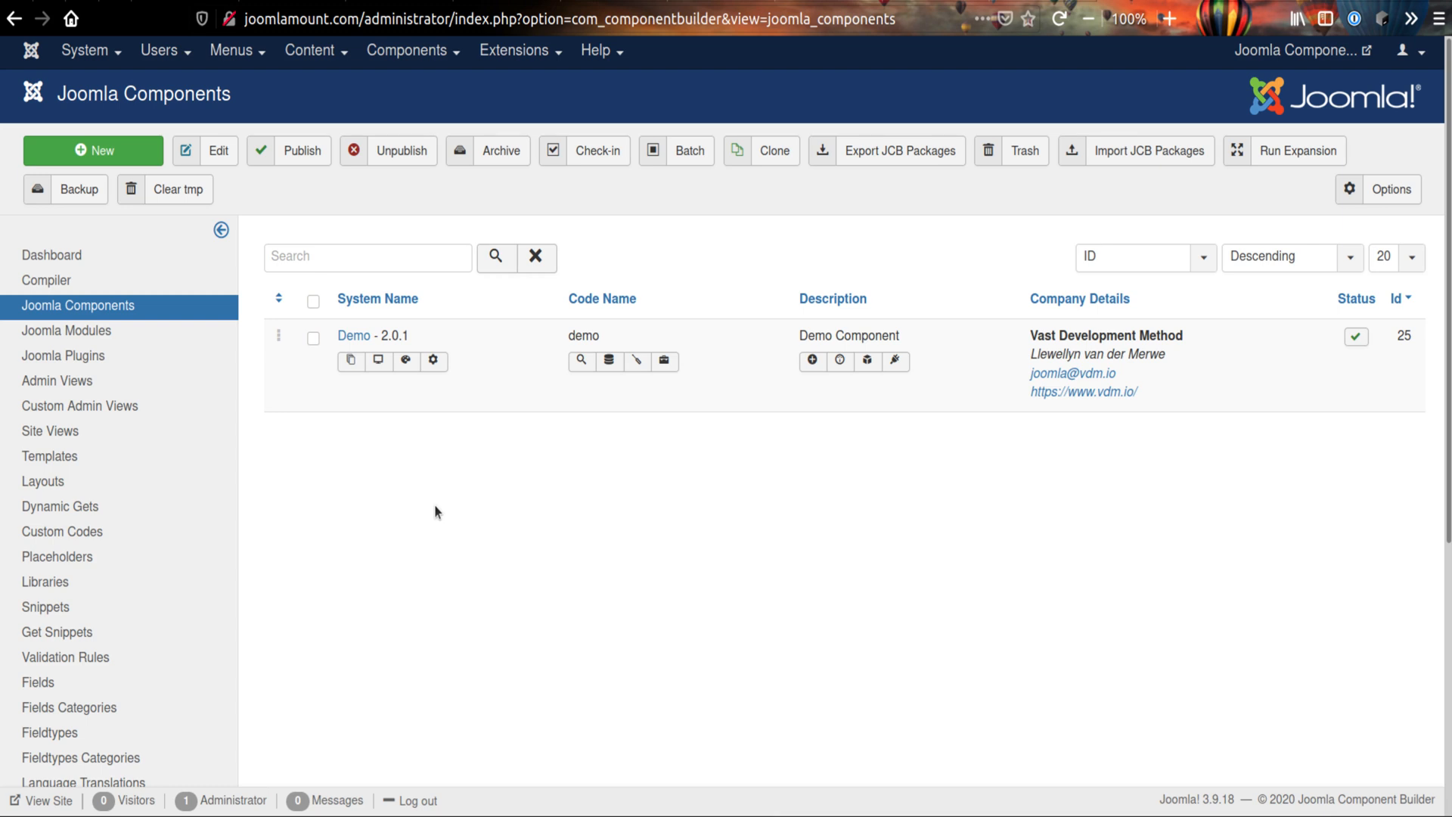
# - Create a new field in the component builder's Fields list and set its type to Category
pyautogui.click(80, 684)
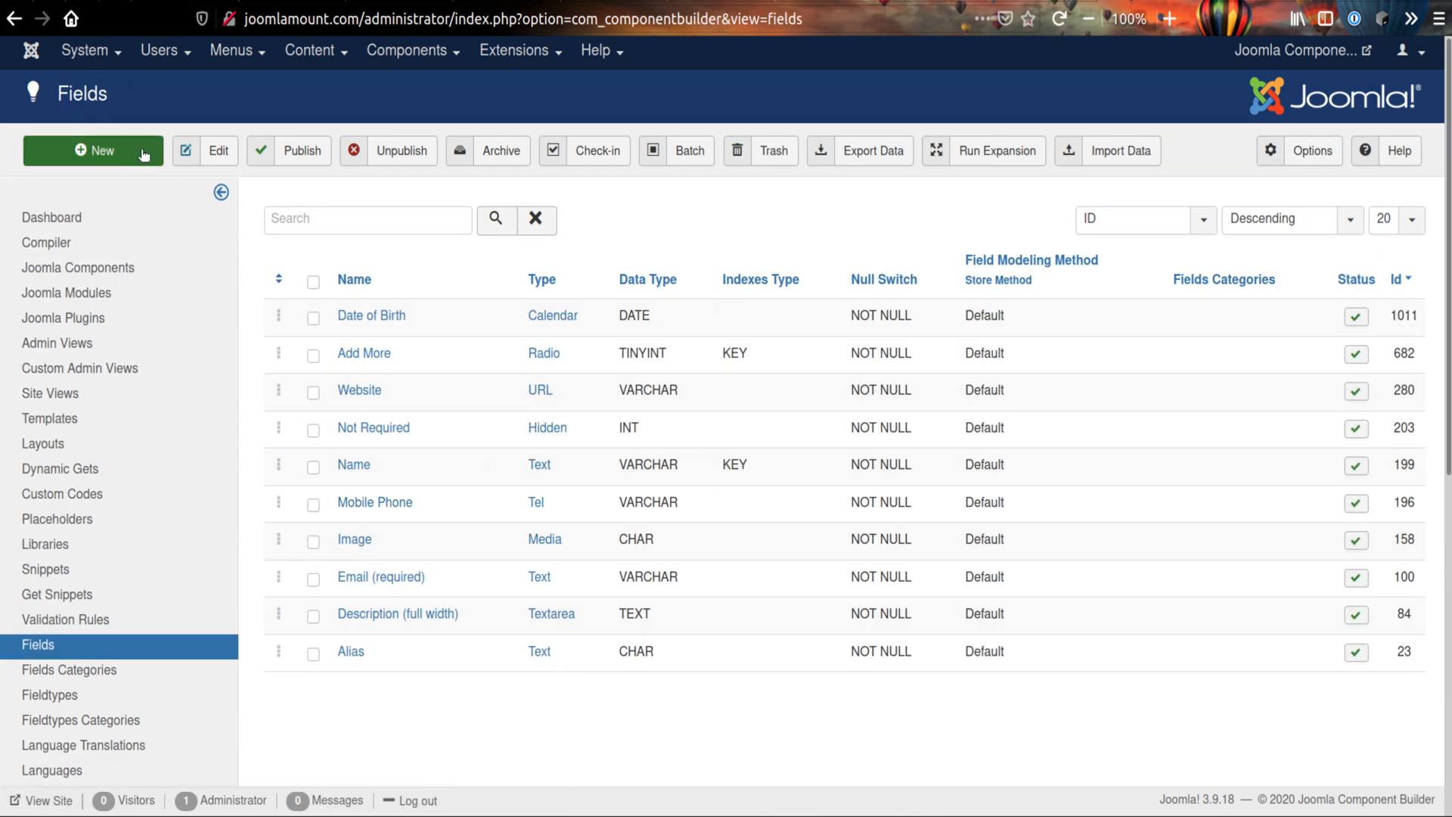
pyautogui.hotkey('alt', 'shift', 'n')
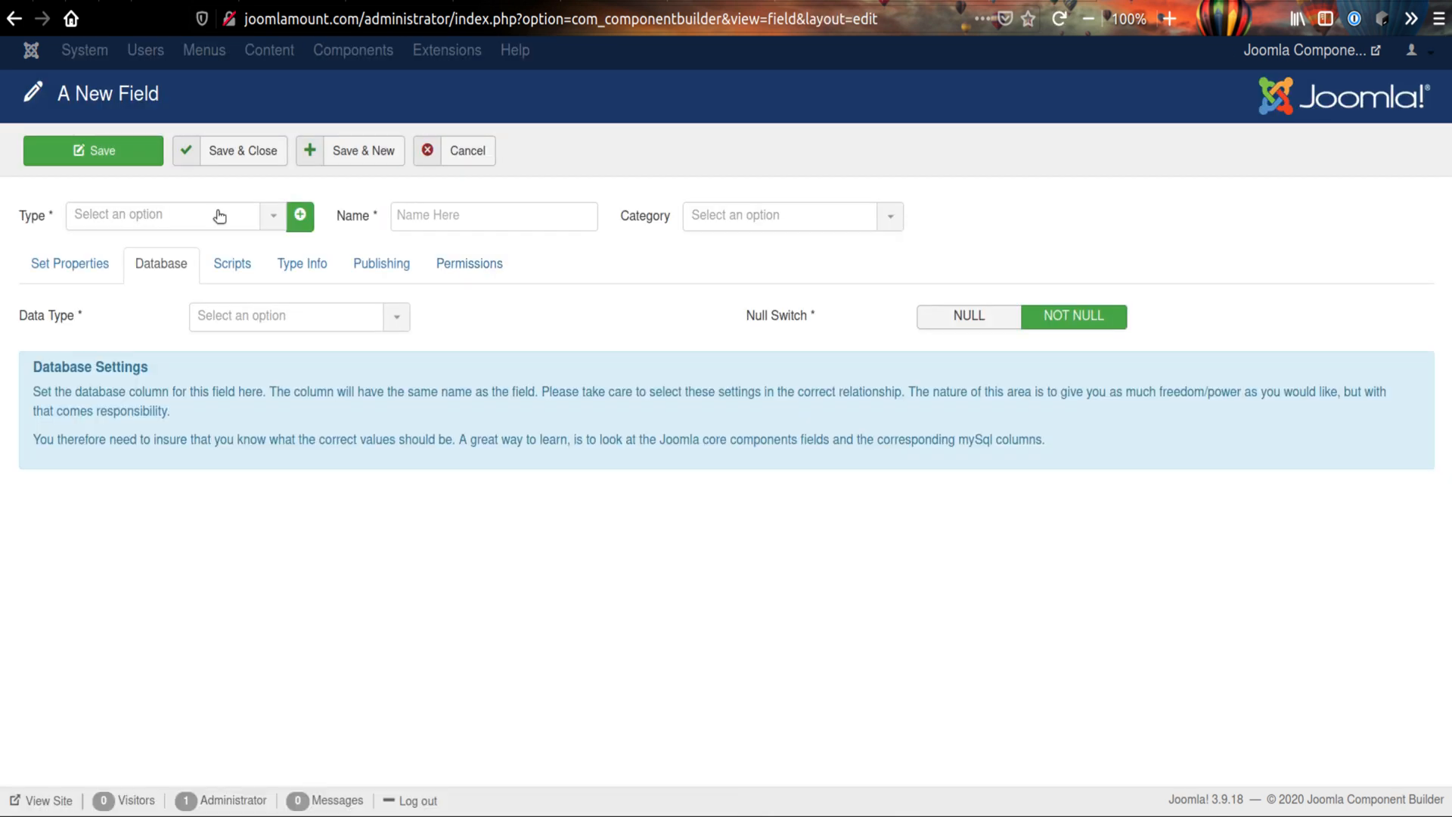
pyautogui.click(219, 217)
pyautogui.click(154, 378)
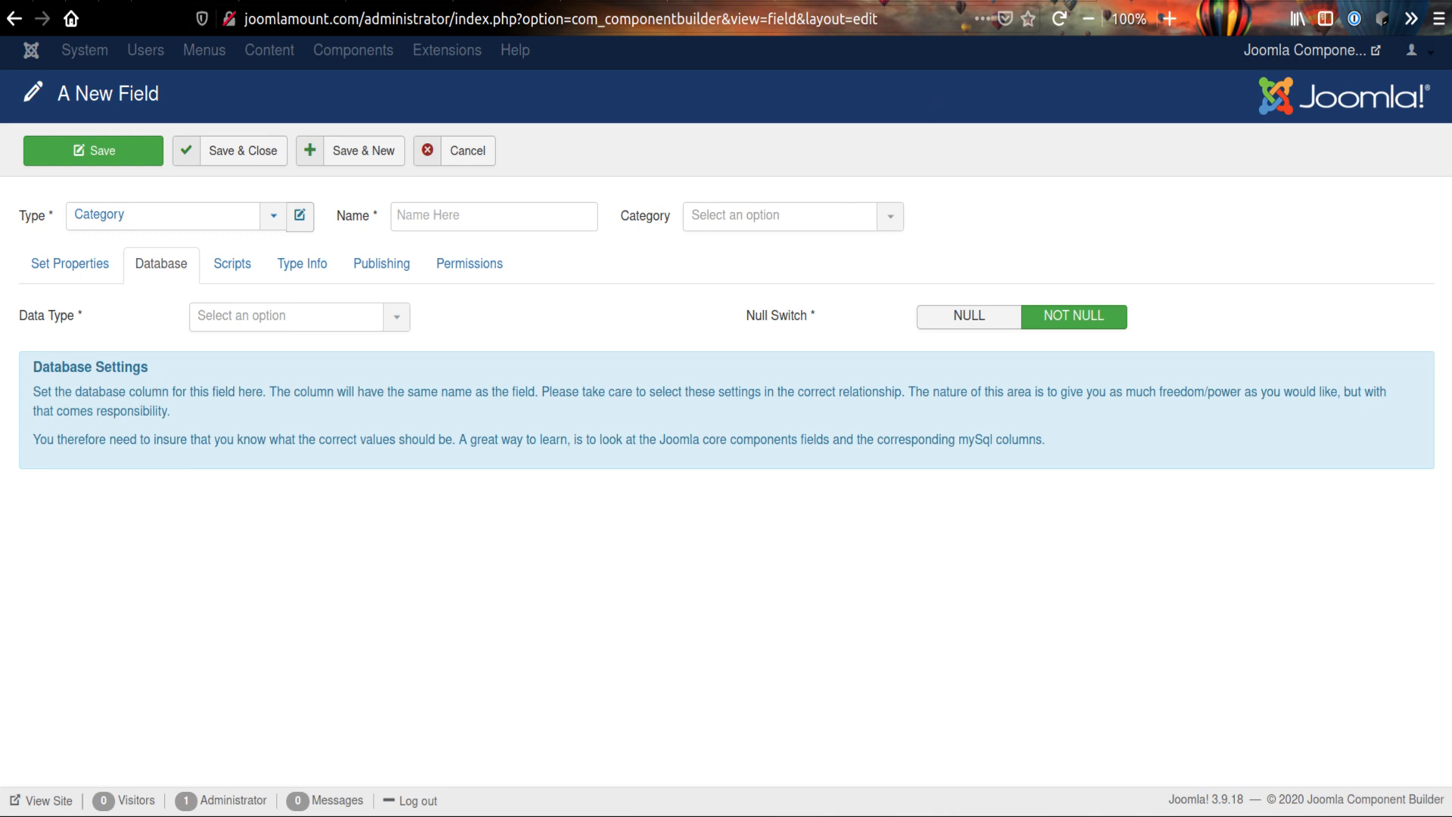
# - Set the name property of the new category field to cid
pyautogui.click(83, 266)
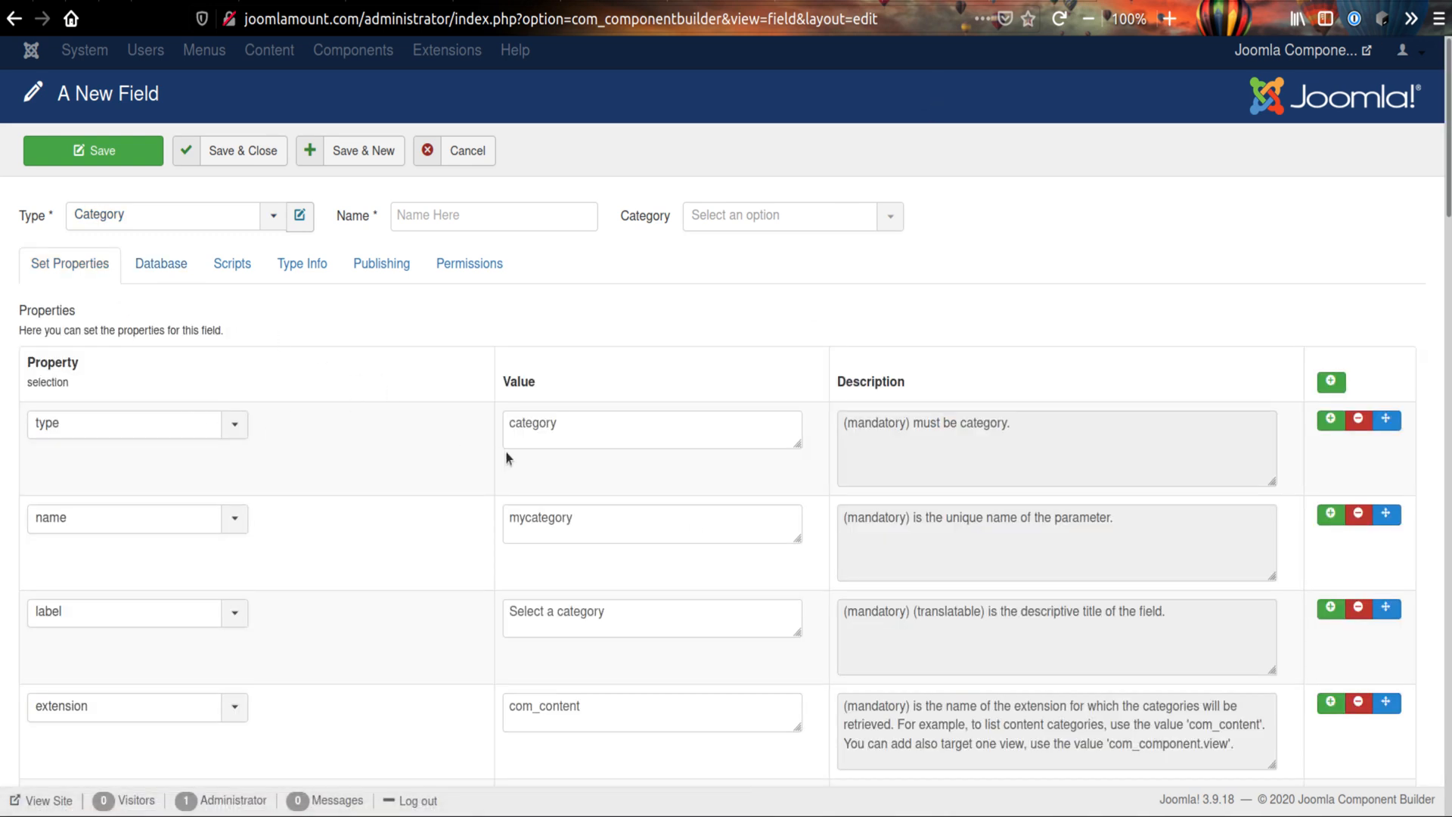
pyautogui.moveTo(605, 514); pyautogui.dragTo(492, 516)
pyautogui.write('cid')
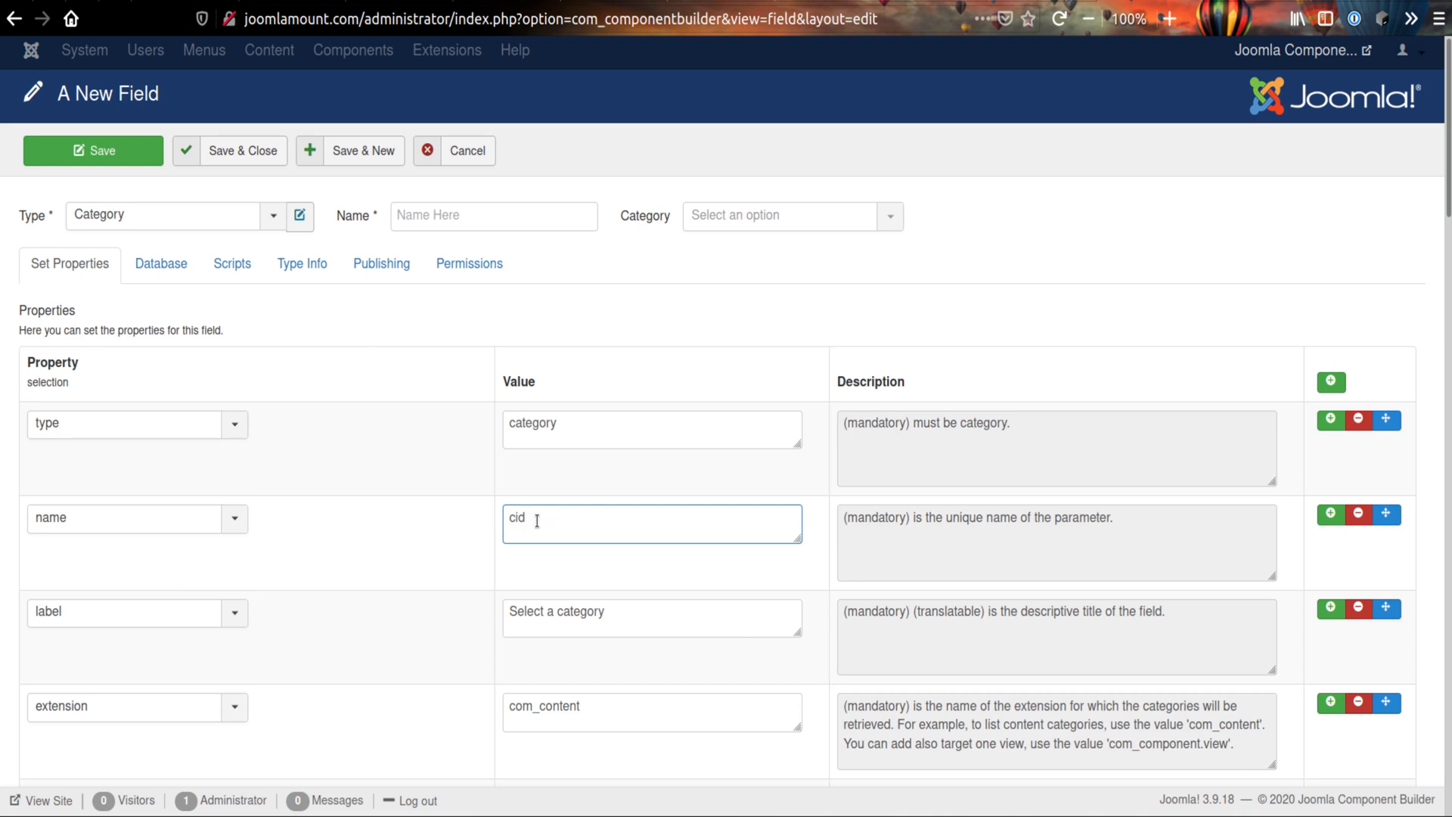
# - Set the category field's extension property to com_[[[component]]]
pyautogui.scroll(-3, 534, 603)
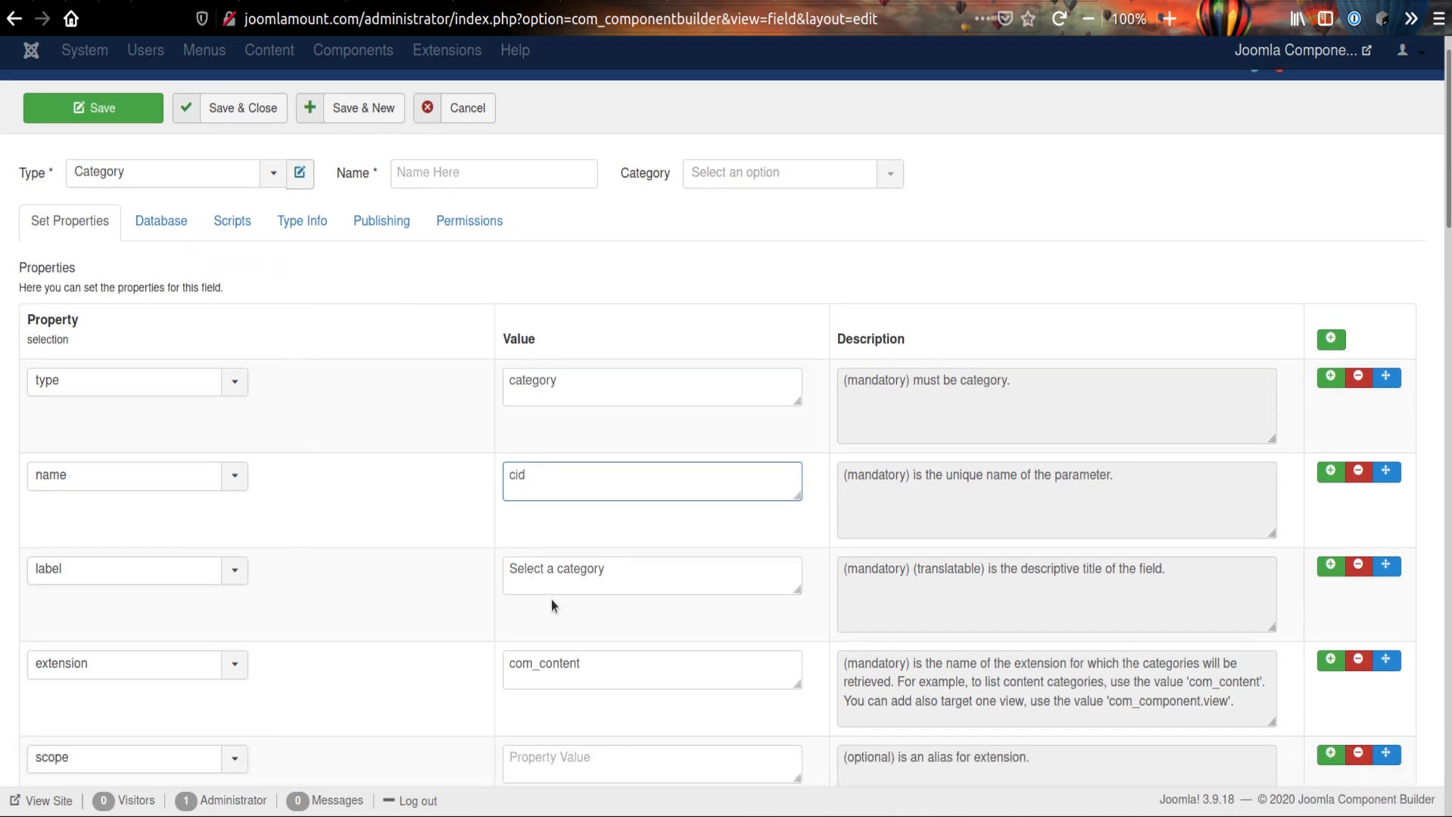
pyautogui.moveTo(595, 578); pyautogui.dragTo(537, 568)
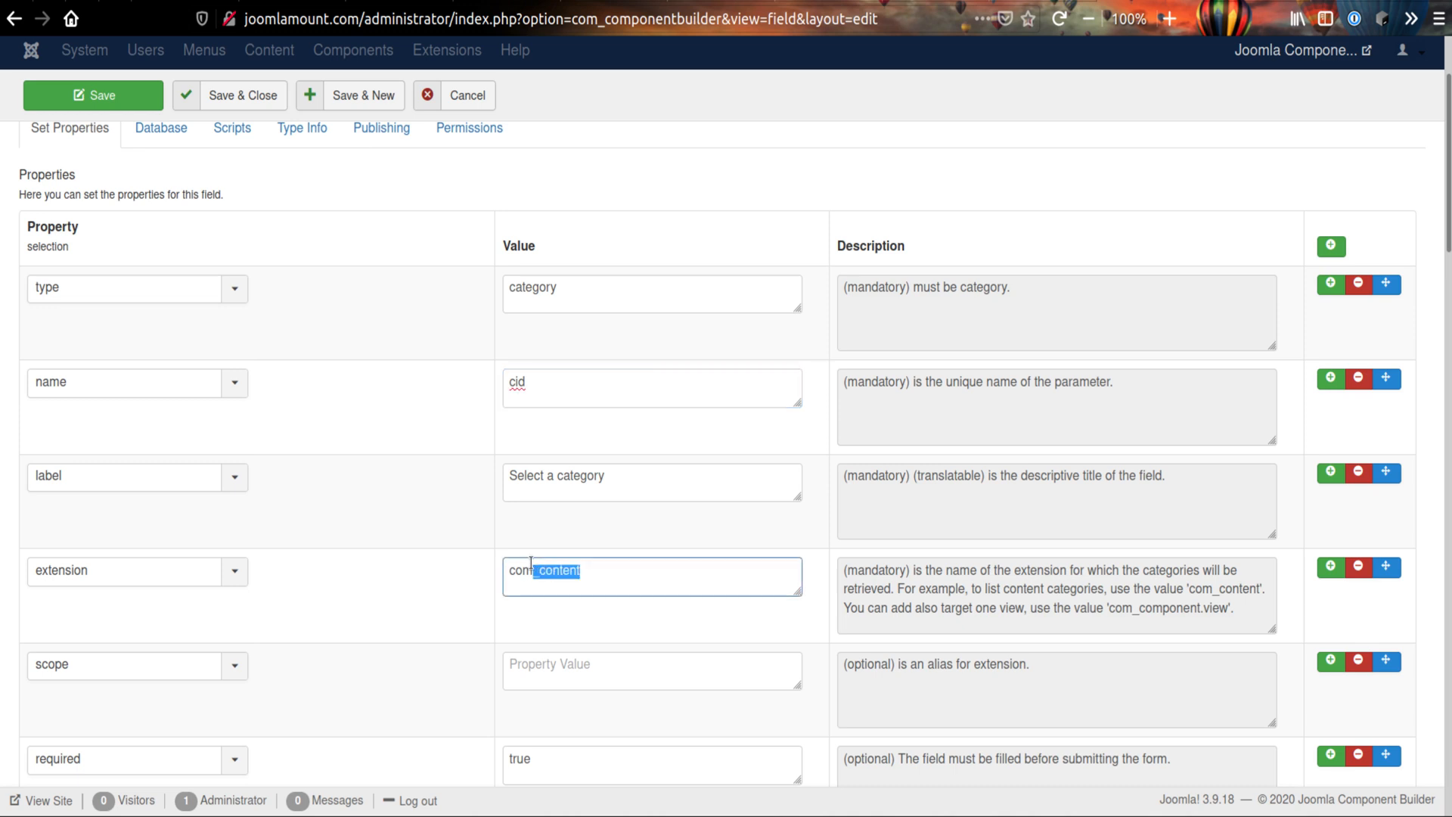
pyautogui.write('[[[component]]]')
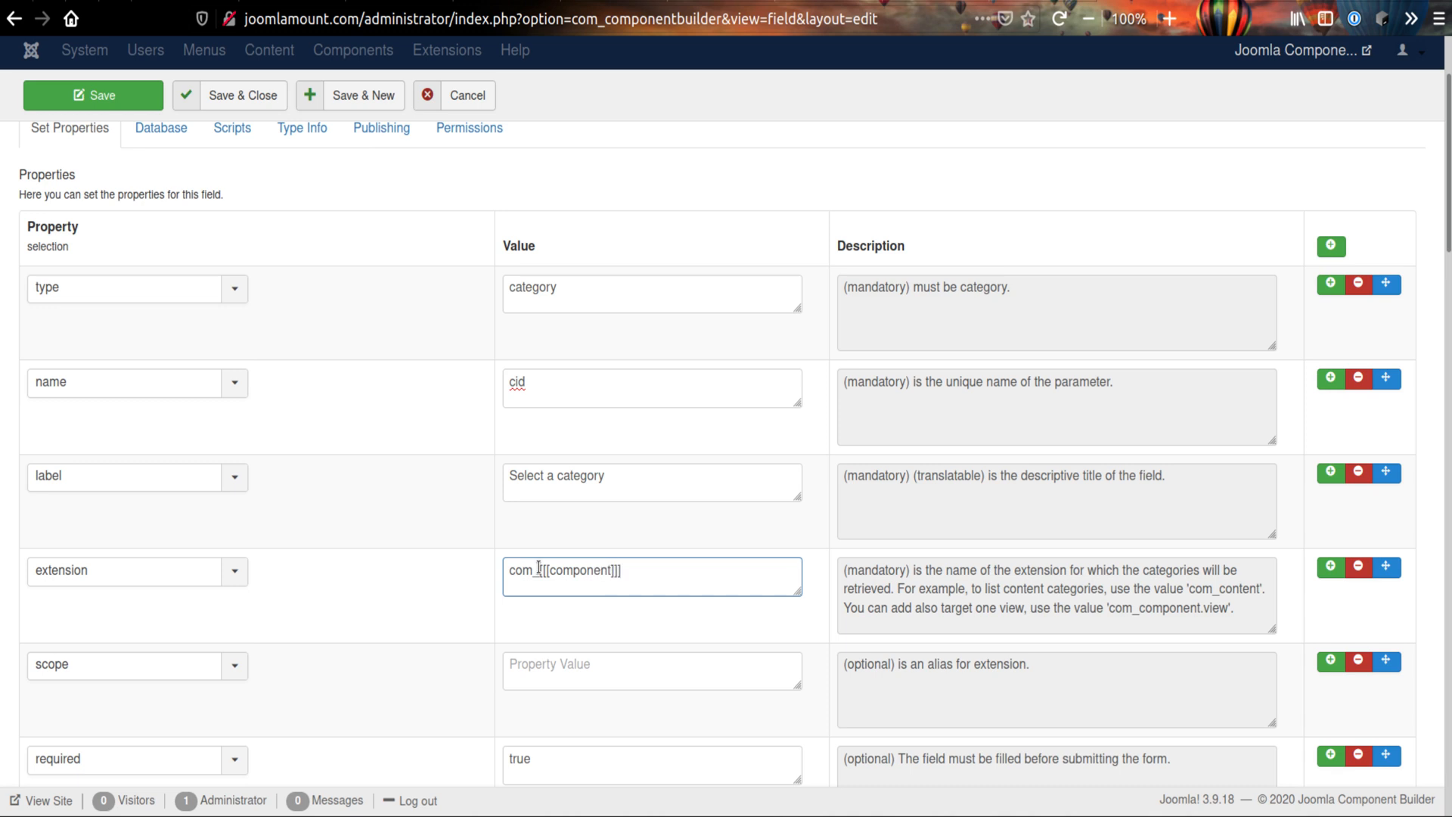
# - Examine the component placeholder in the extension value and the description of targeting a component or a single view
pyautogui.moveTo(636, 572); pyautogui.dragTo(538, 574)
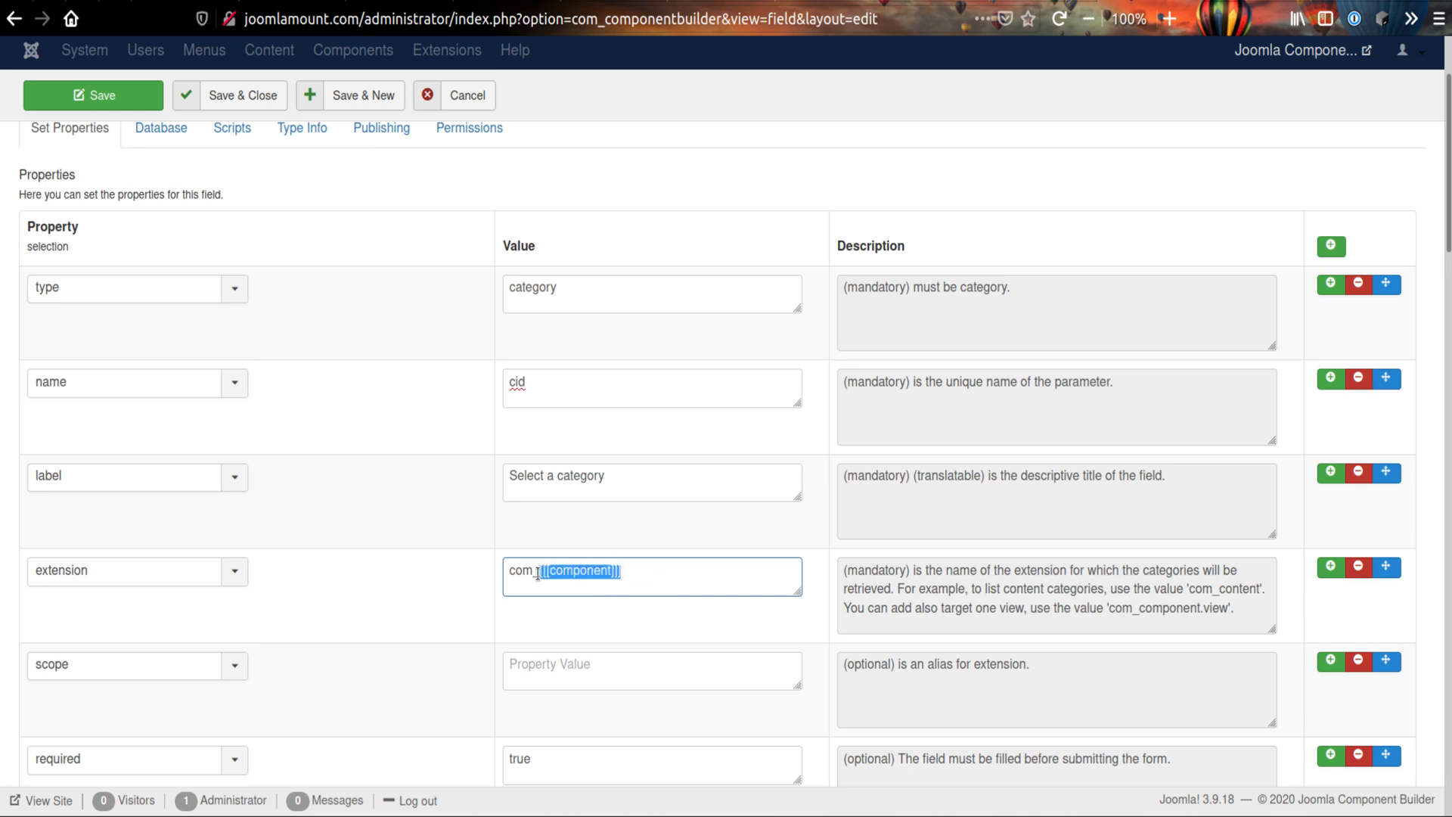
pyautogui.click(626, 522)
pyautogui.click(624, 575)
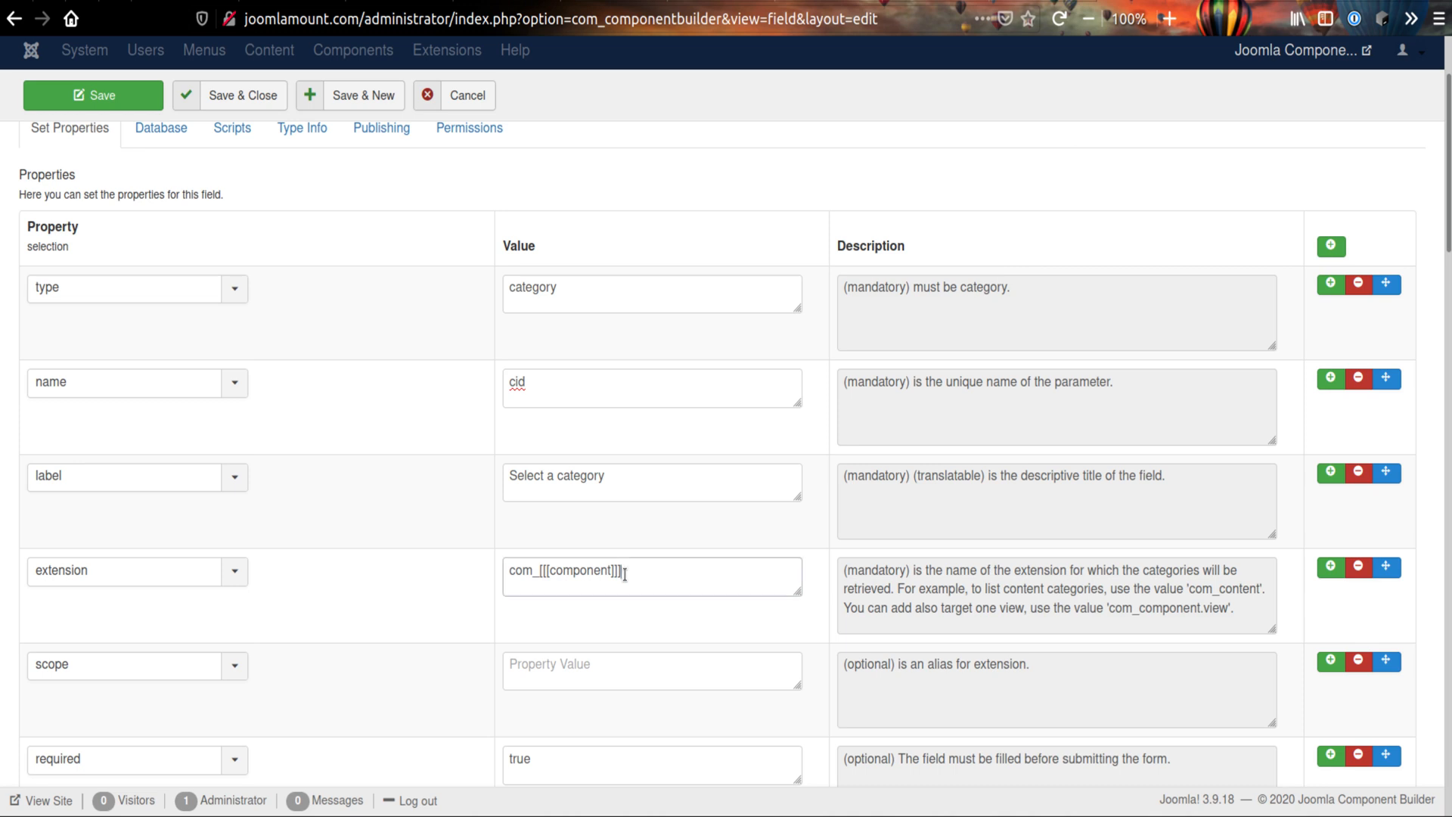
pyautogui.click(1168, 604)
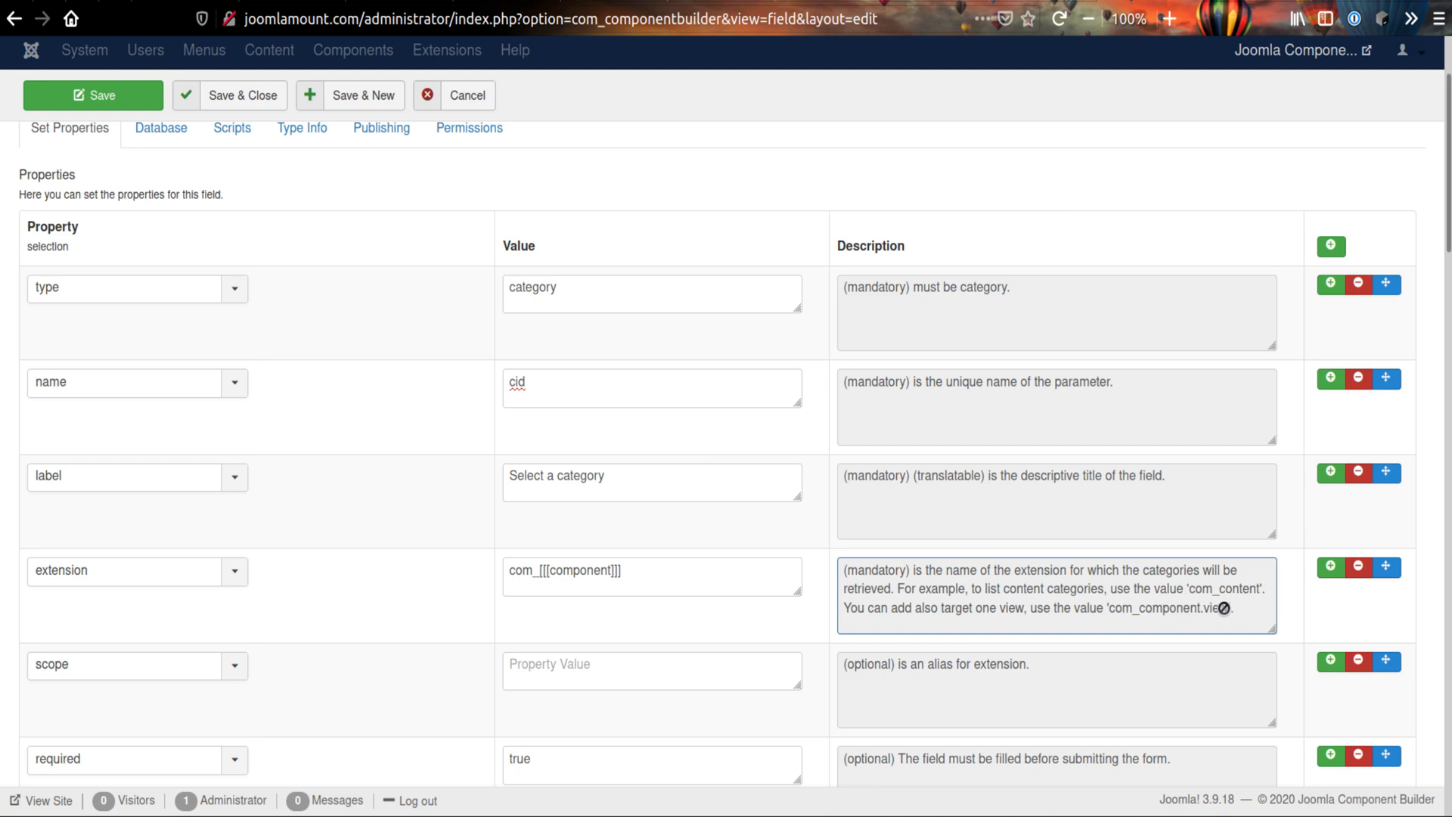
pyautogui.moveTo(1218, 610); pyautogui.dragTo(1200, 609)
pyautogui.doubleClick(1225, 590)
pyautogui.moveTo(1225, 589); pyautogui.dragTo(1202, 616)
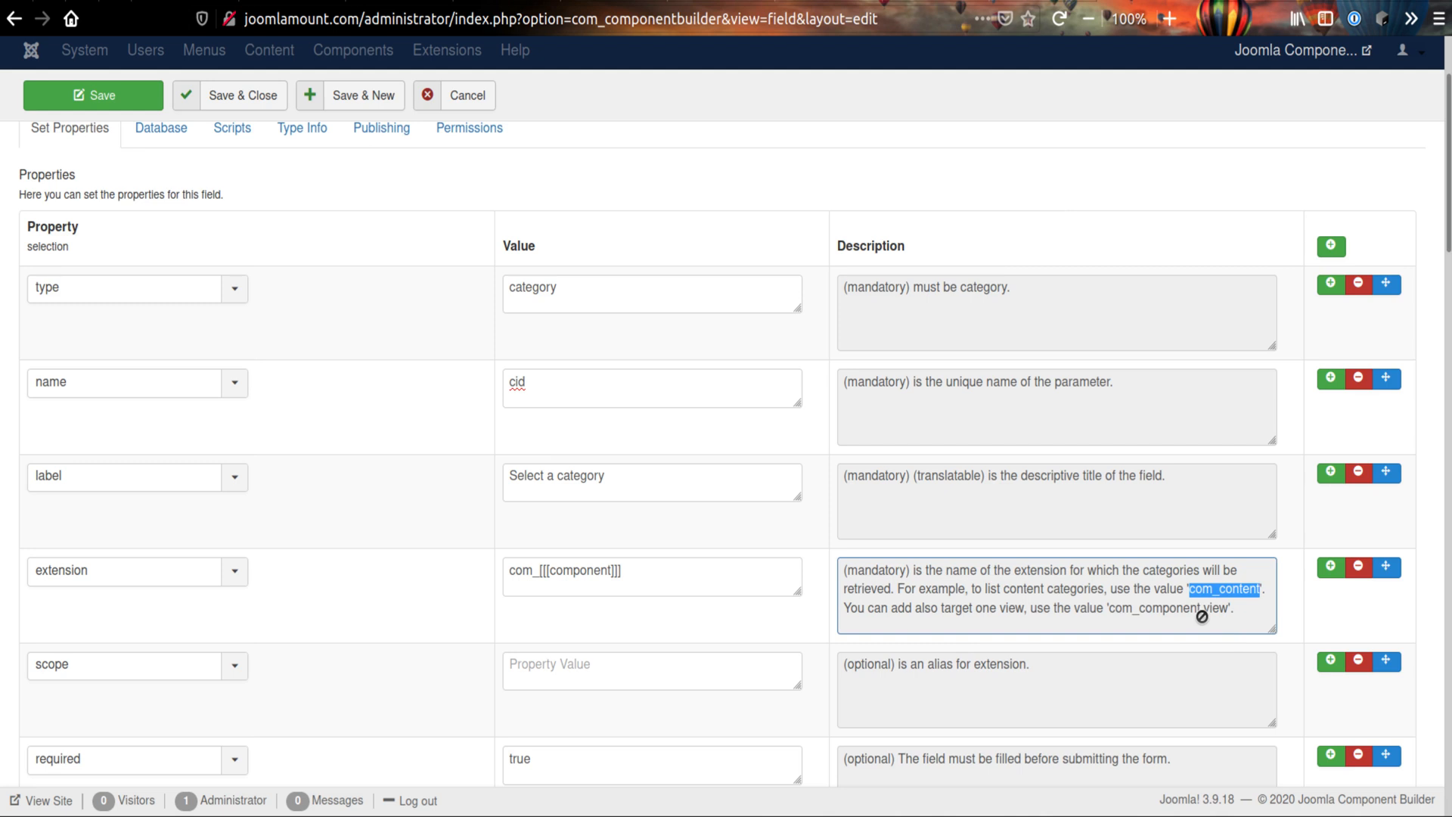
pyautogui.moveTo(1202, 616); pyautogui.dragTo(1104, 578)
# - Remove the scope, required, show_root, default, published, multiple and showon properties from the category field
pyautogui.scroll(-1, 1069, 574)
pyautogui.click(1358, 592)
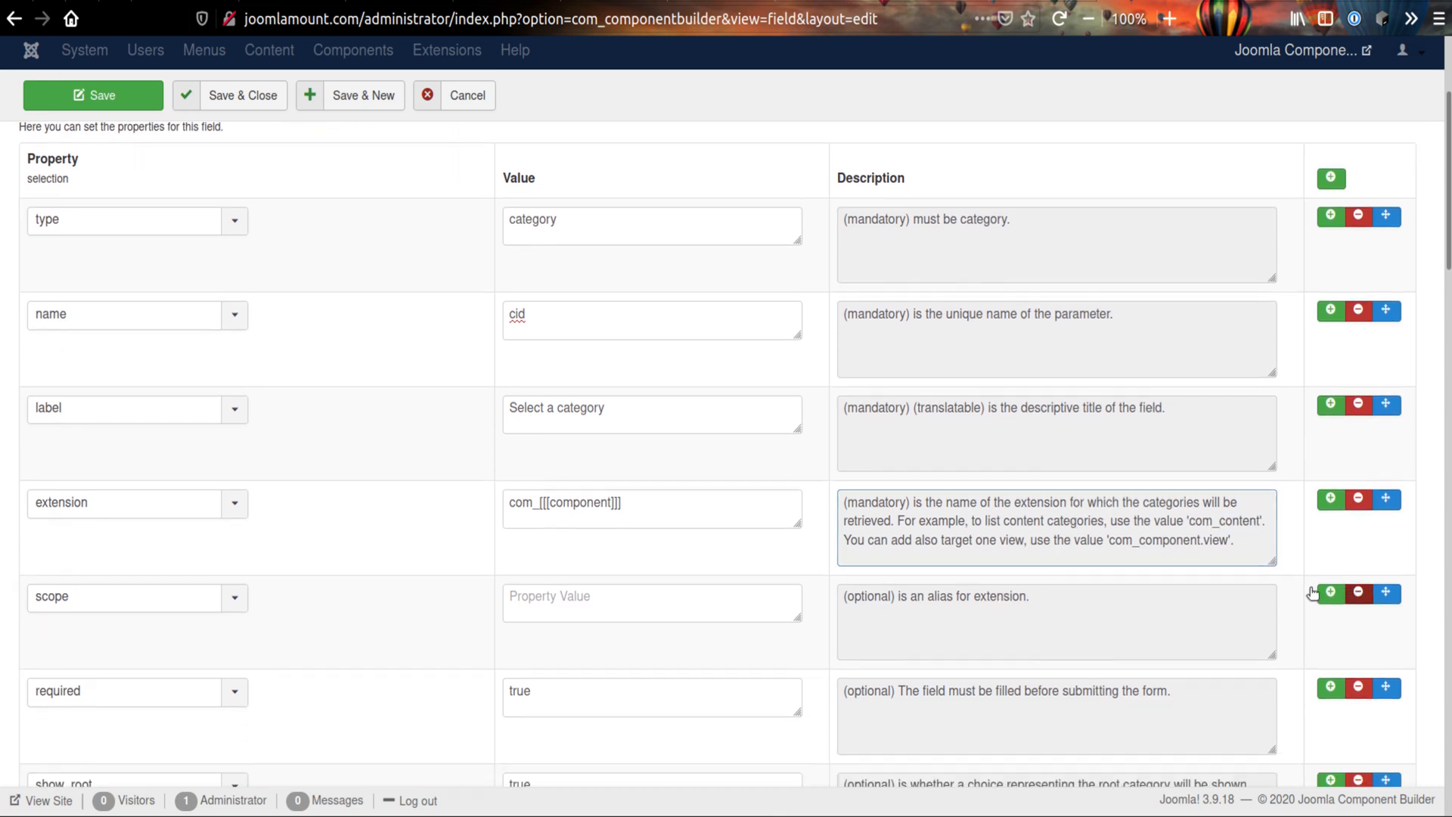
pyautogui.scroll(-1, 908, 545)
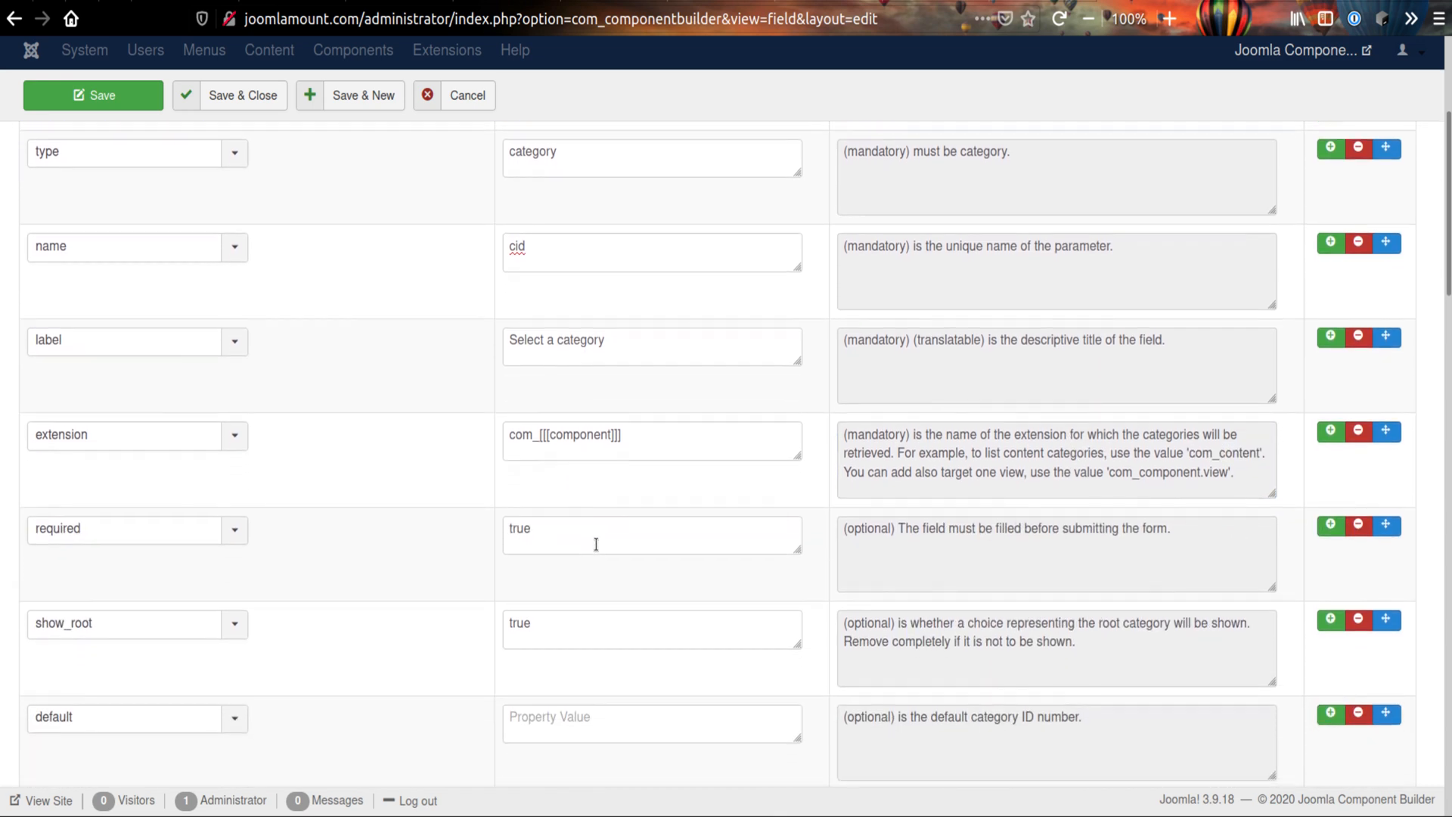
pyautogui.click(1358, 524)
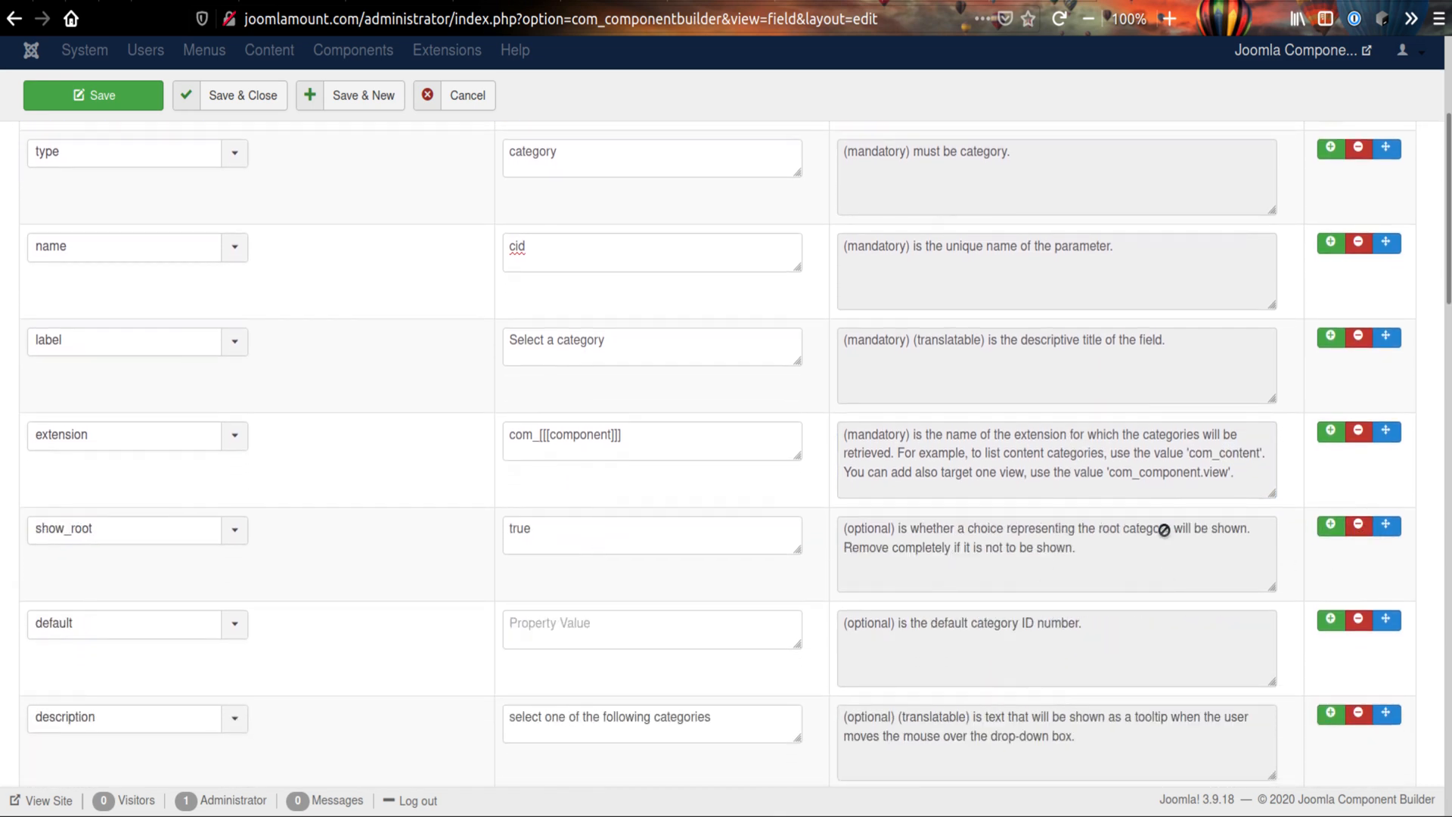
pyautogui.click(1358, 525)
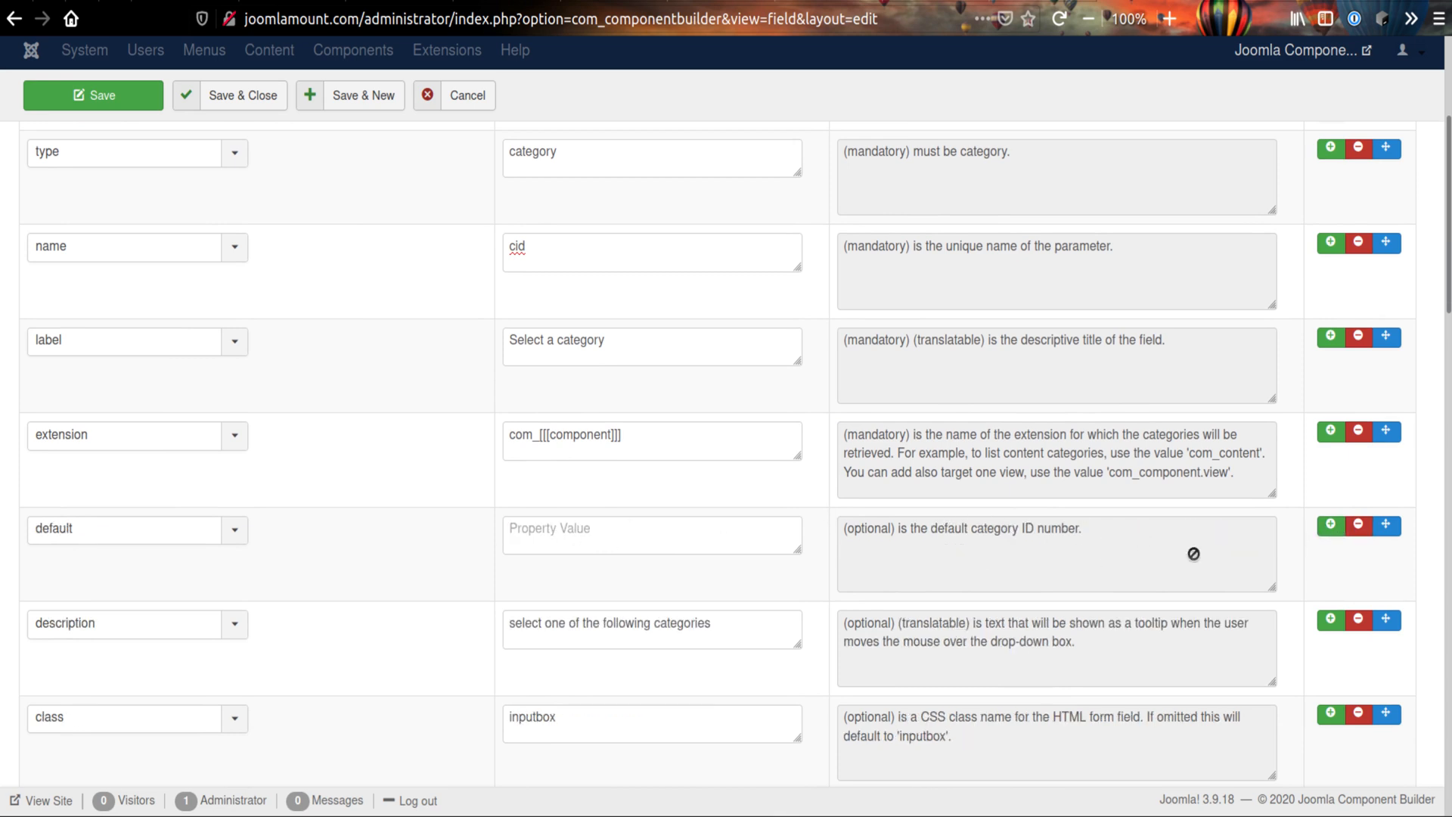
pyautogui.click(1359, 524)
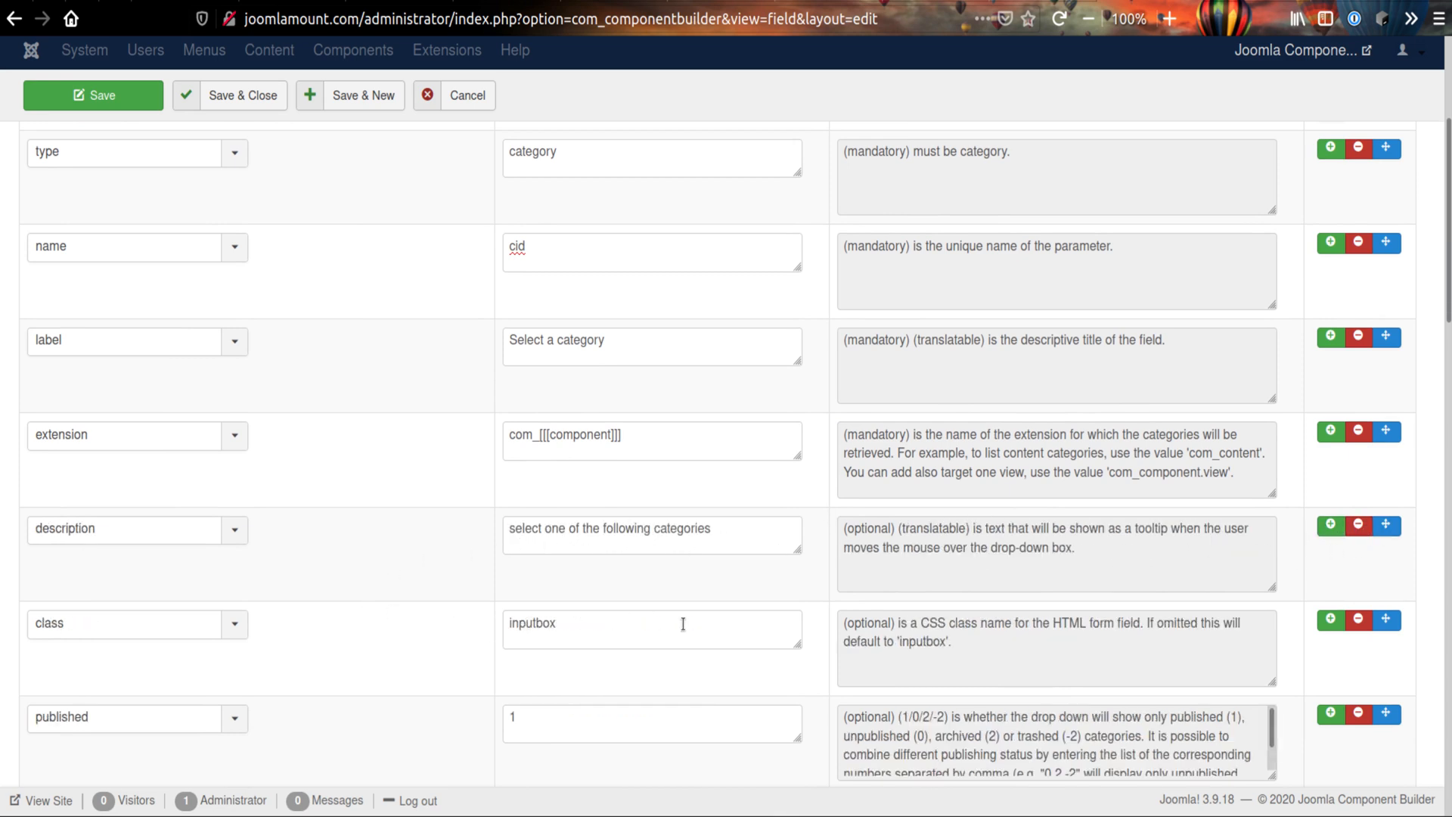
pyautogui.scroll(-3, 1299, 707)
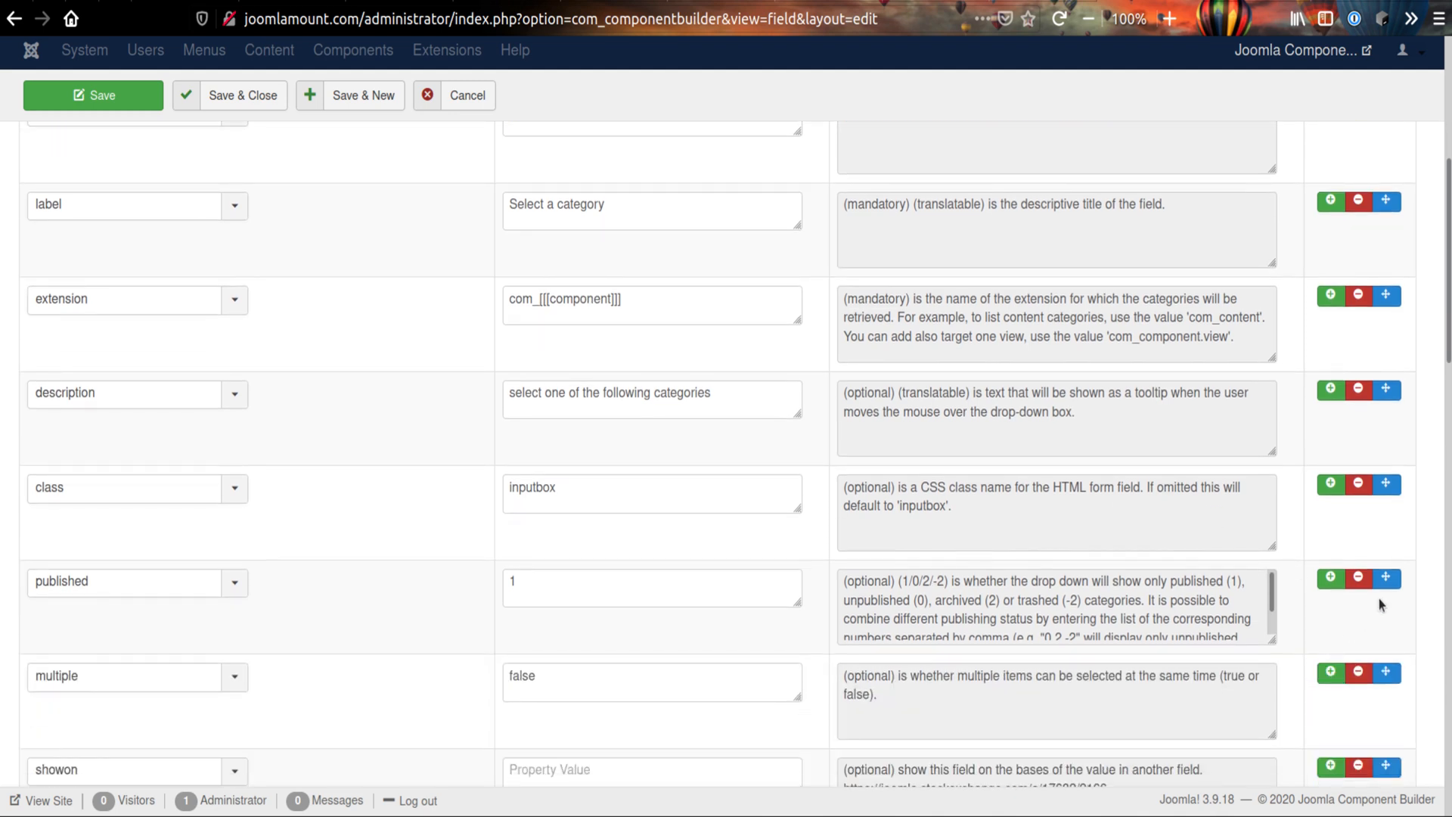
pyautogui.click(1359, 579)
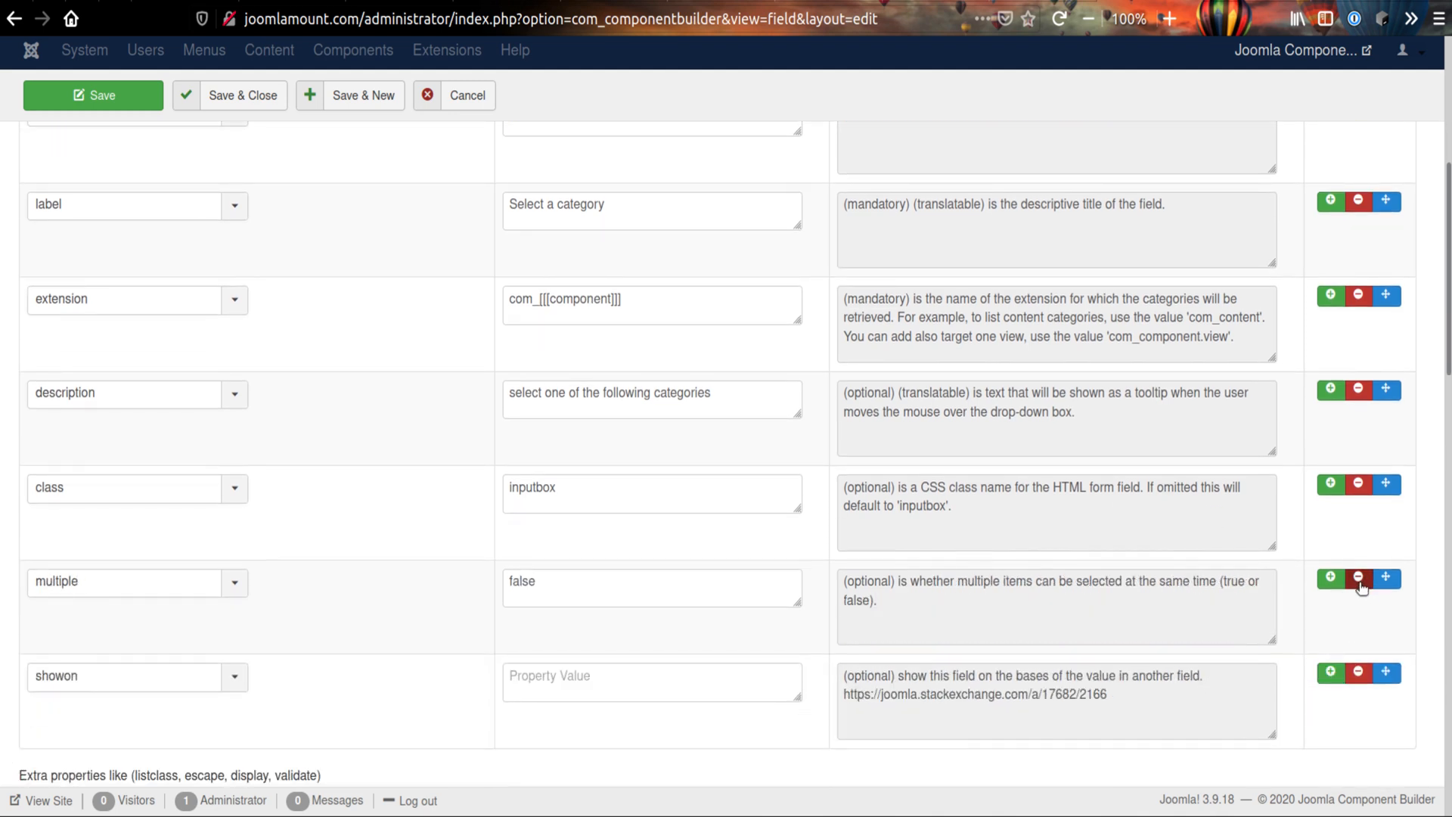
pyautogui.click(1359, 579)
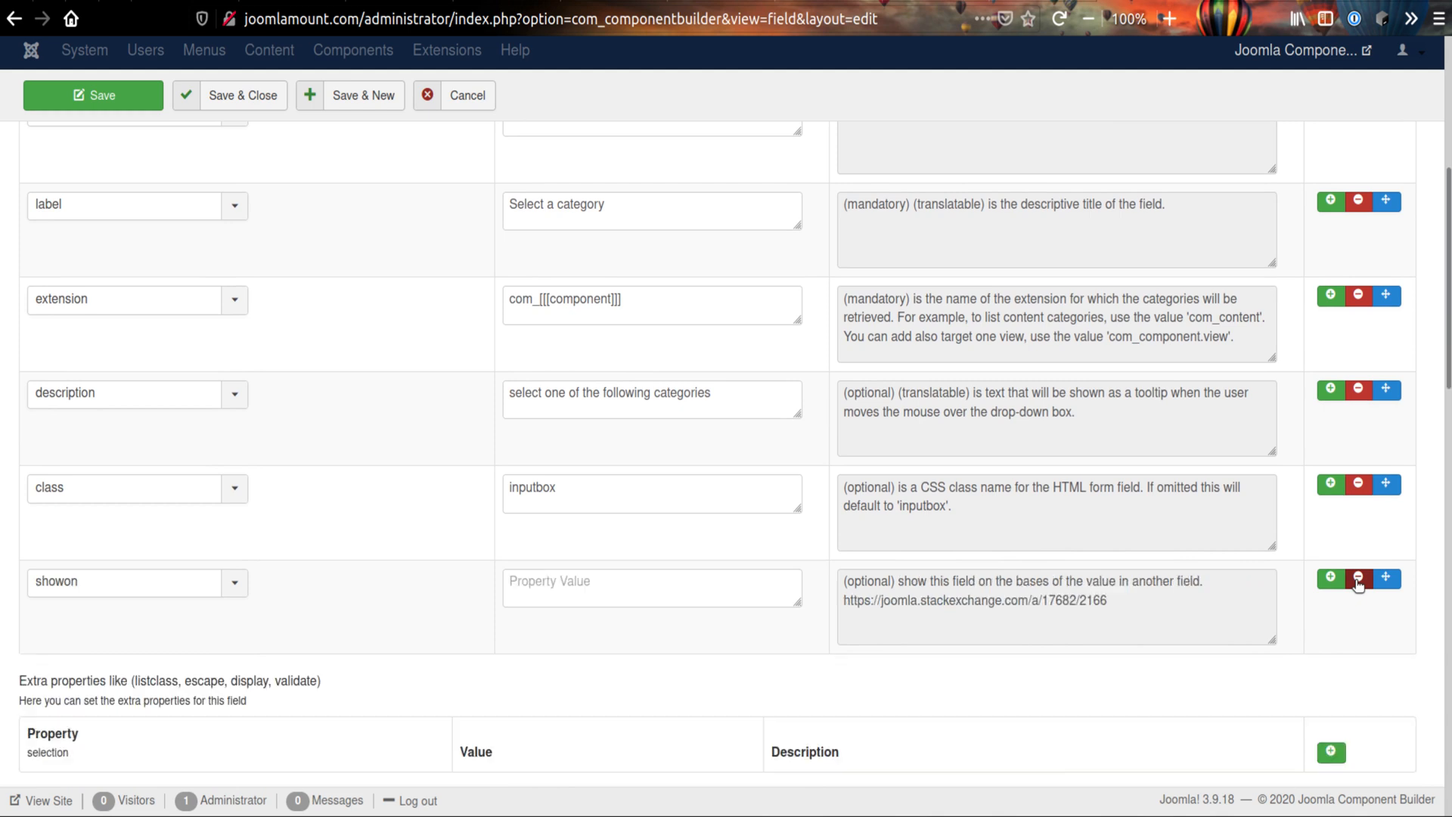
pyautogui.click(1359, 580)
# - Name the new field Category (generic)
pyautogui.scroll(3, 923, 541)
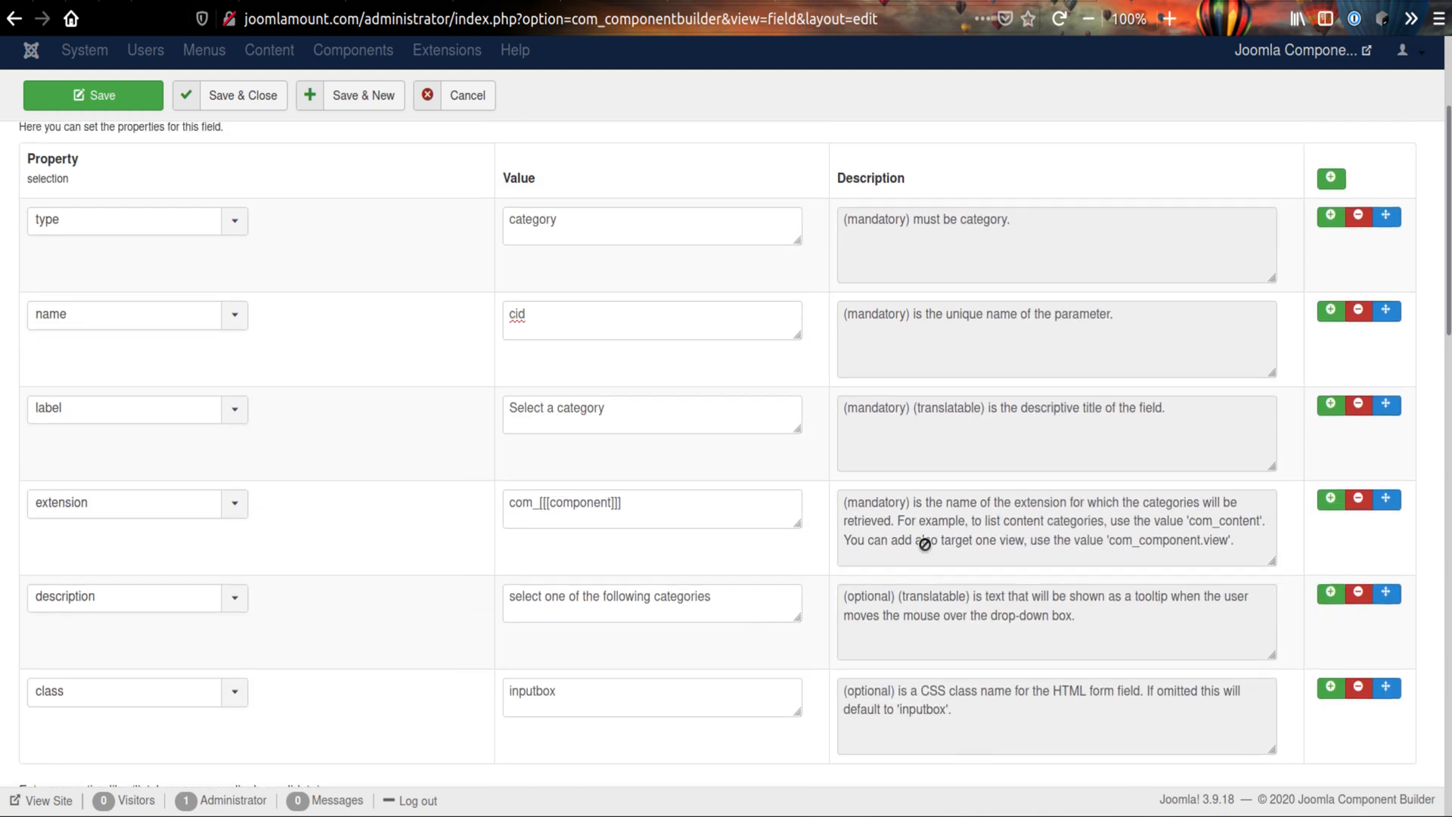
pyautogui.scroll(3, 925, 545)
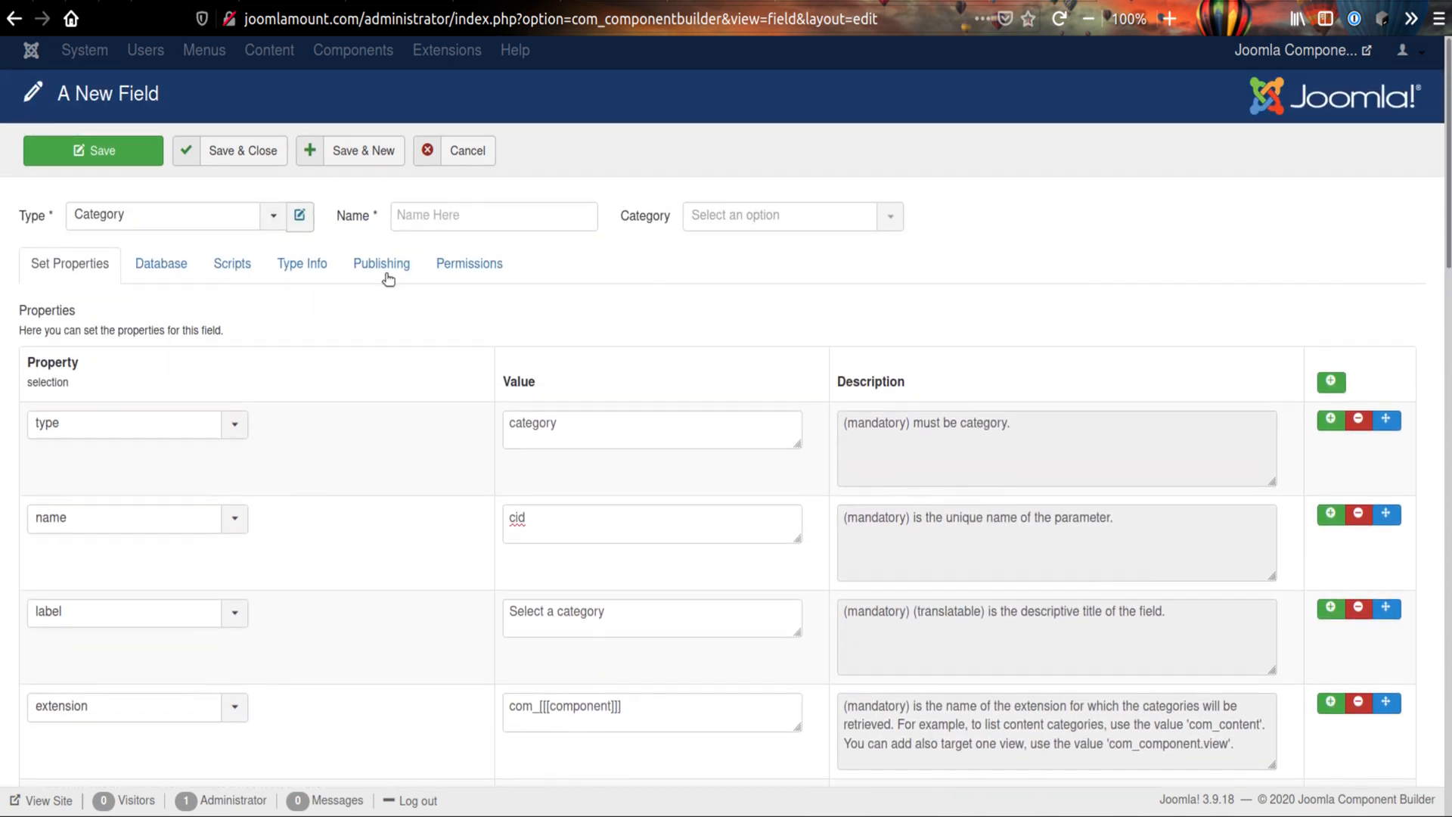
pyautogui.click(442, 216)
pyautogui.write('V')
pyautogui.press('BackSpace')
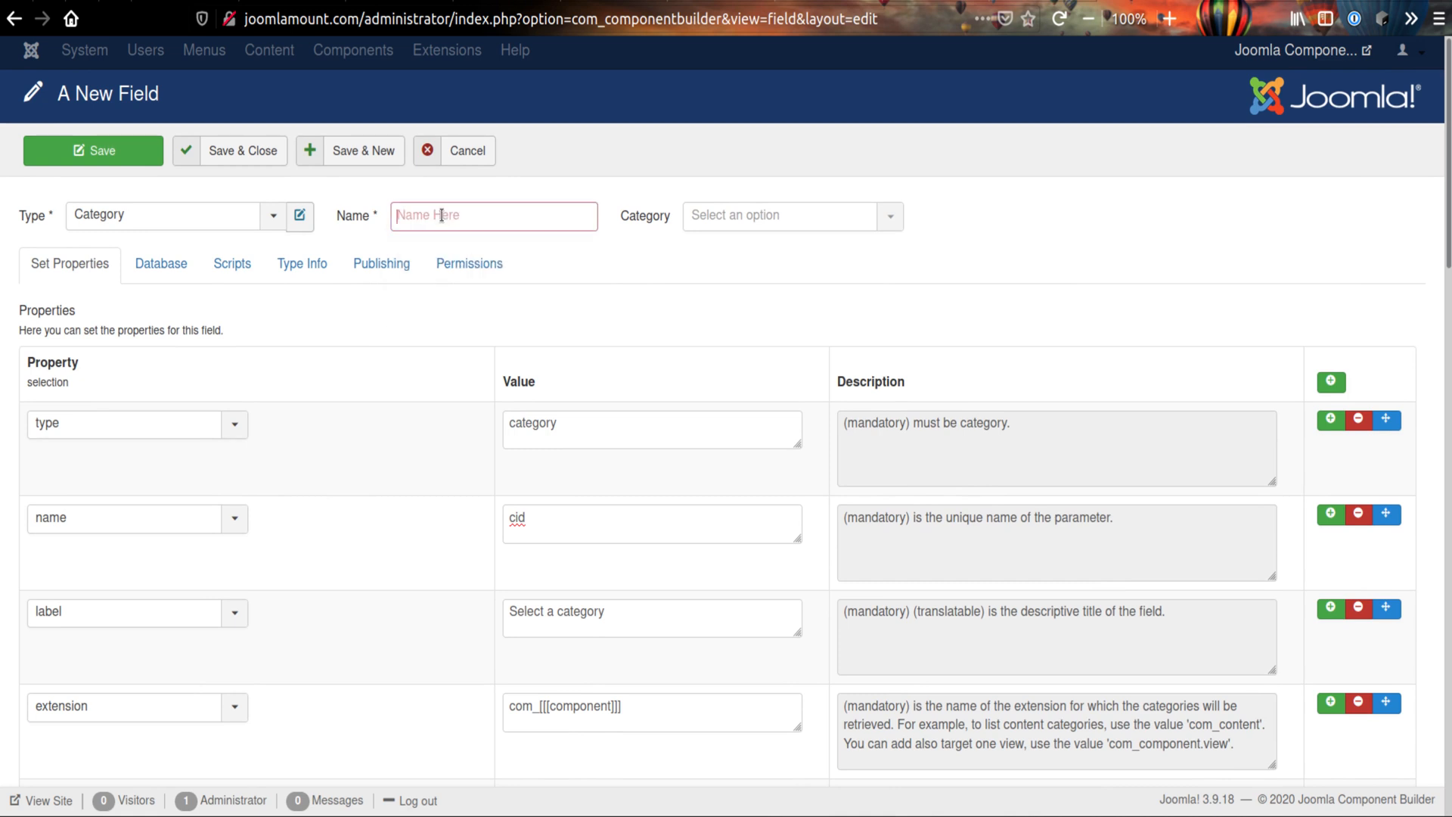
pyautogui.write('Ca')
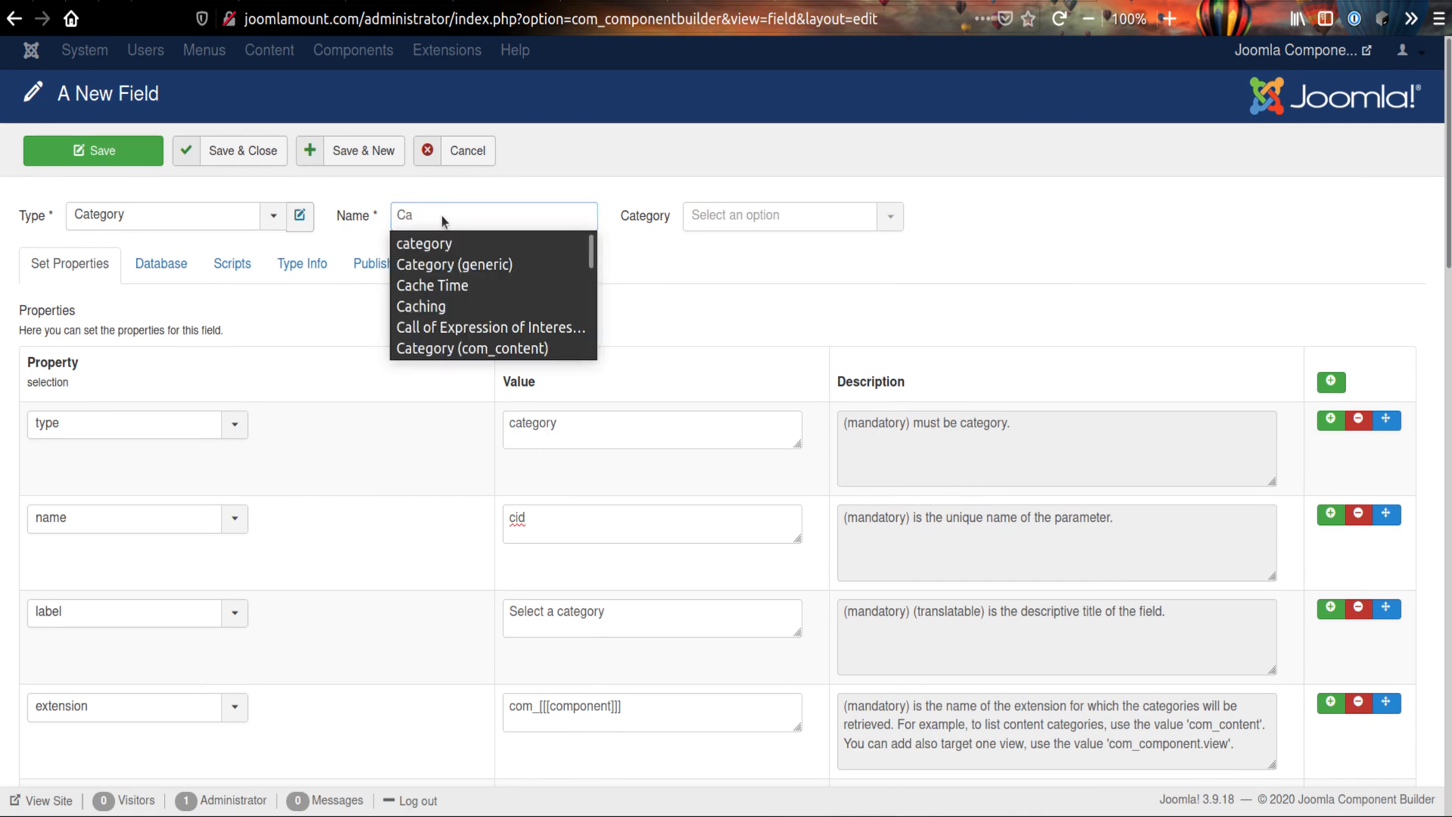
pyautogui.click(453, 264)
# - Set the category field's database column to data type INT with length 11, and save and close the field
pyautogui.click(181, 264)
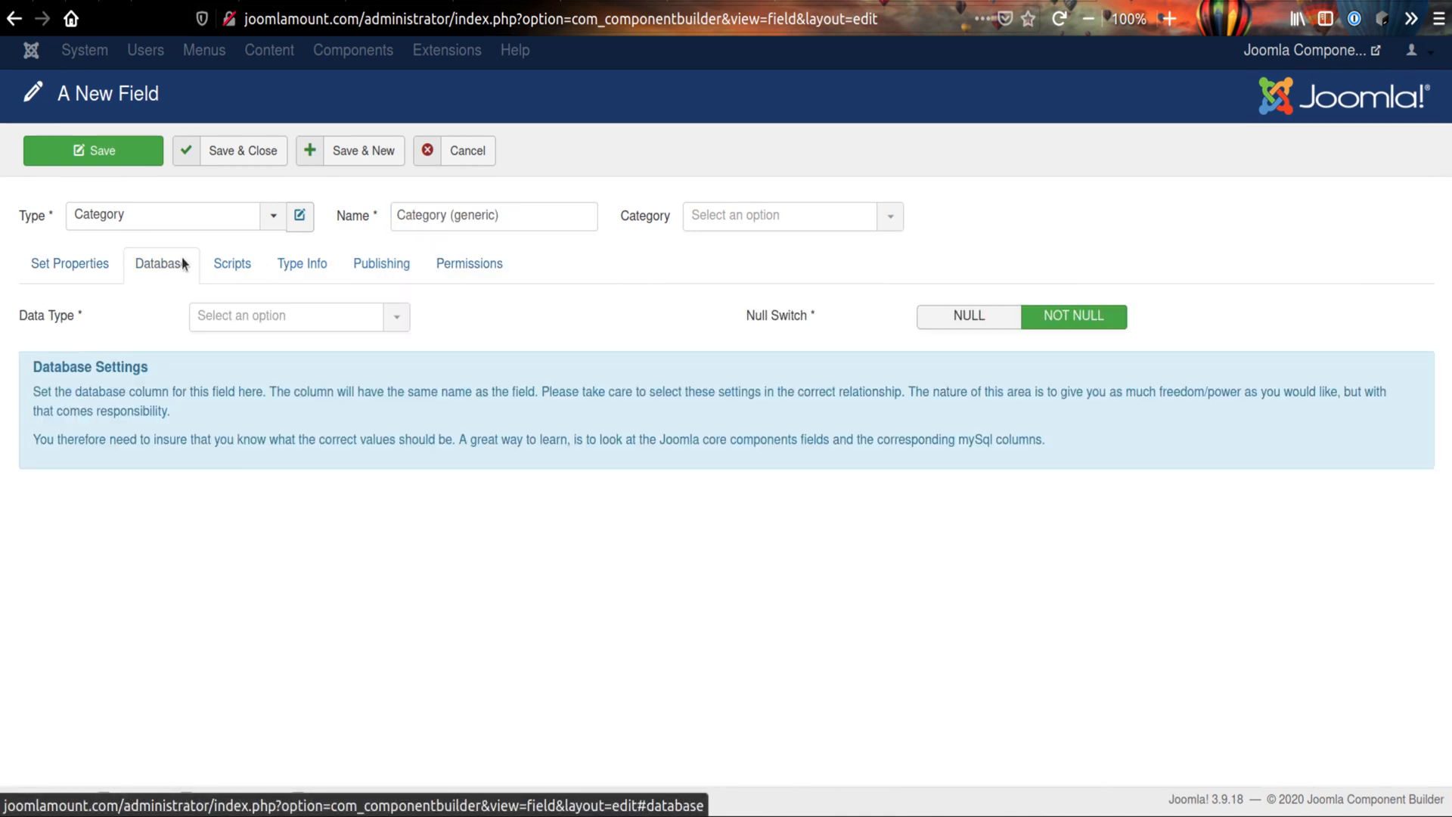
pyautogui.click(228, 313)
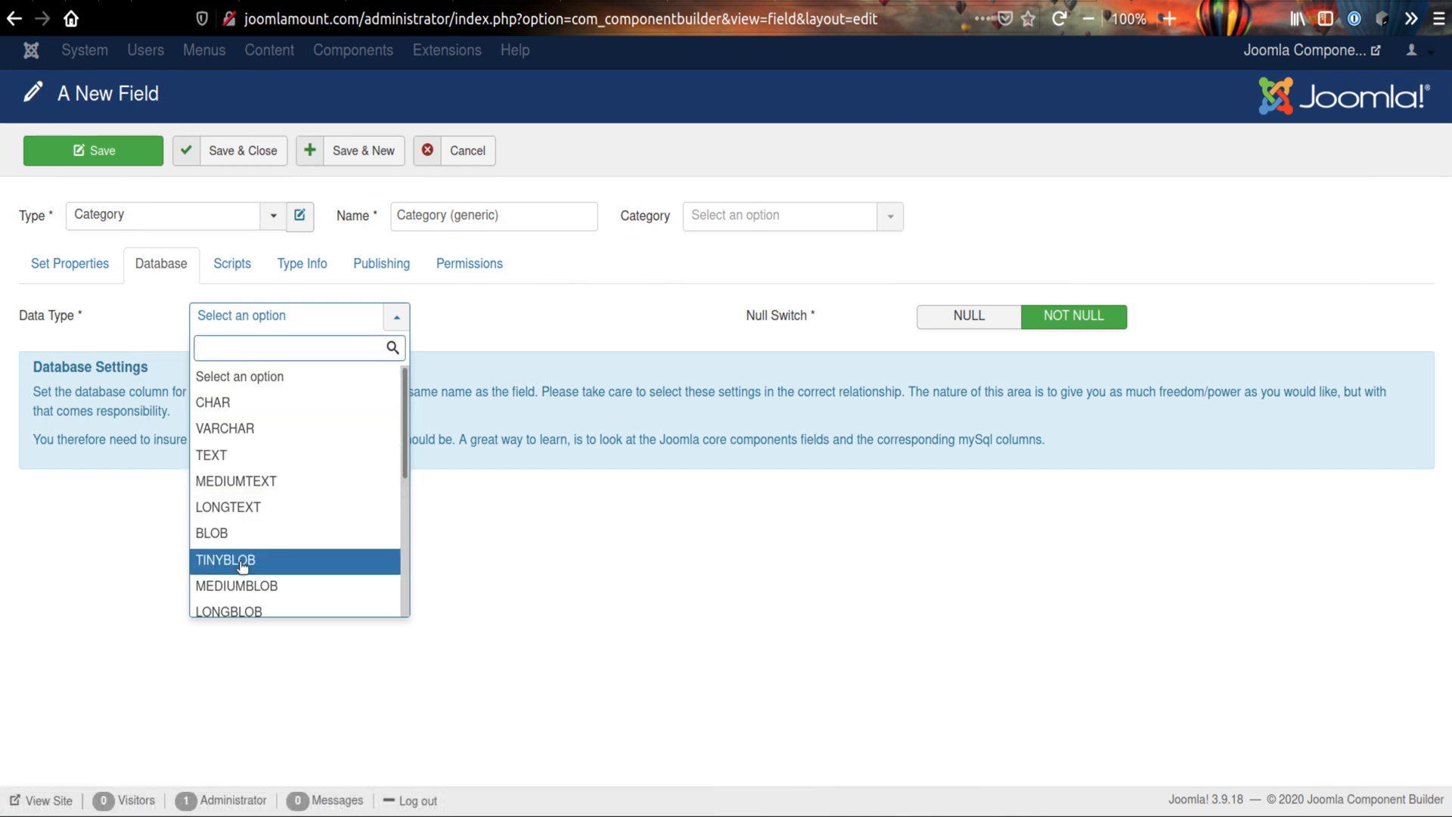
pyautogui.scroll(-3, 242, 491)
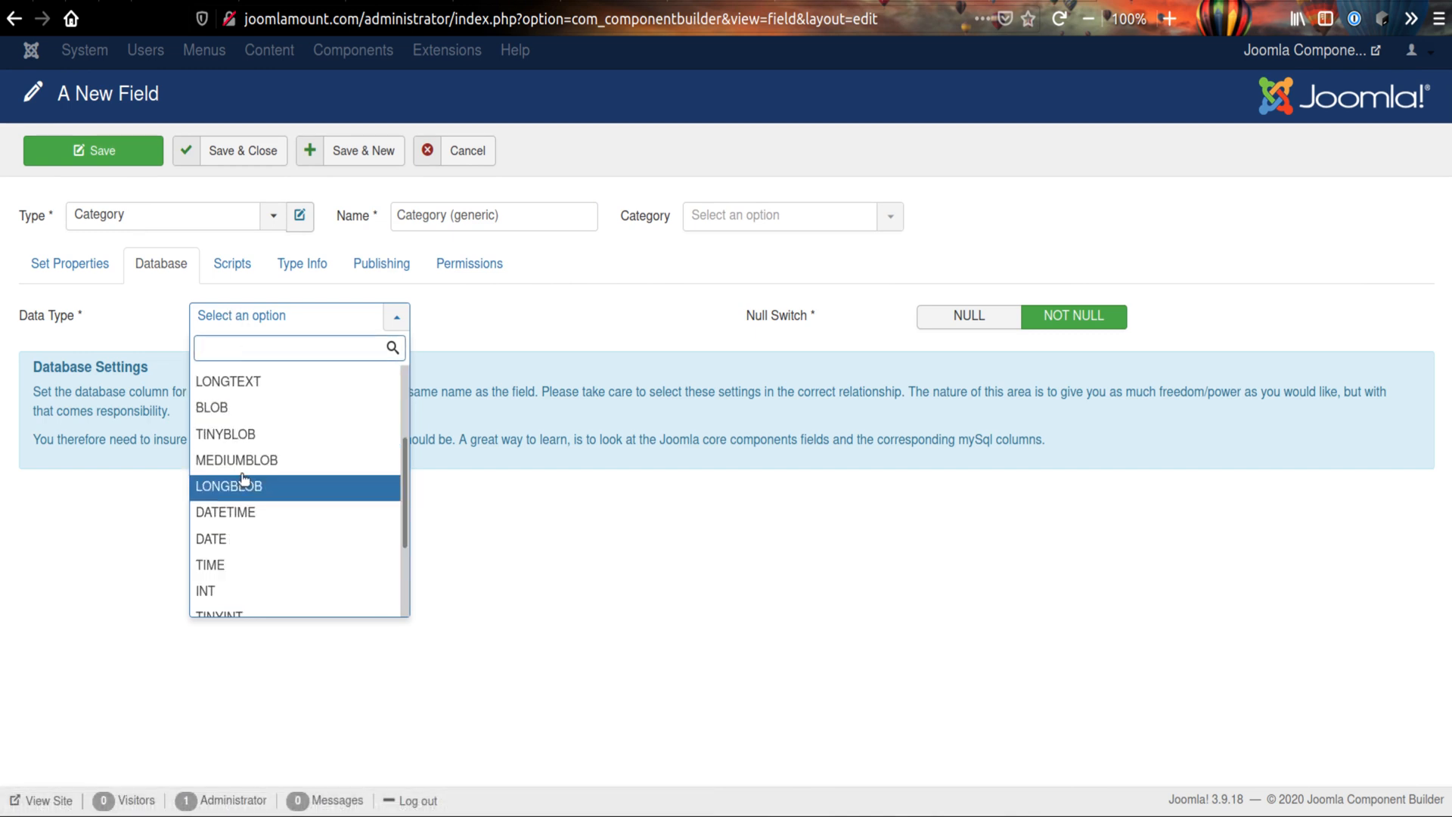
pyautogui.click(242, 601)
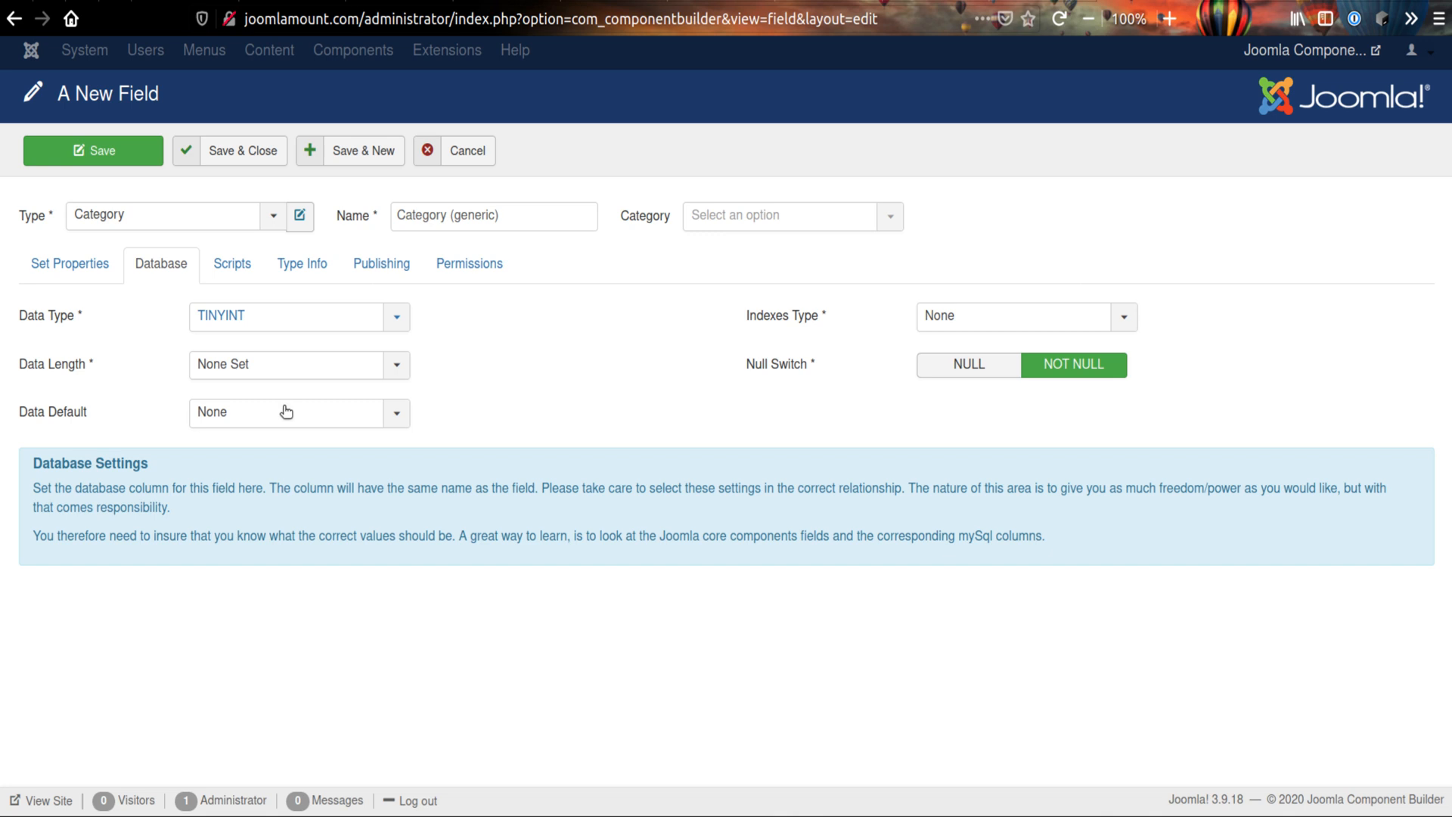
pyautogui.click(265, 366)
pyautogui.click(243, 316)
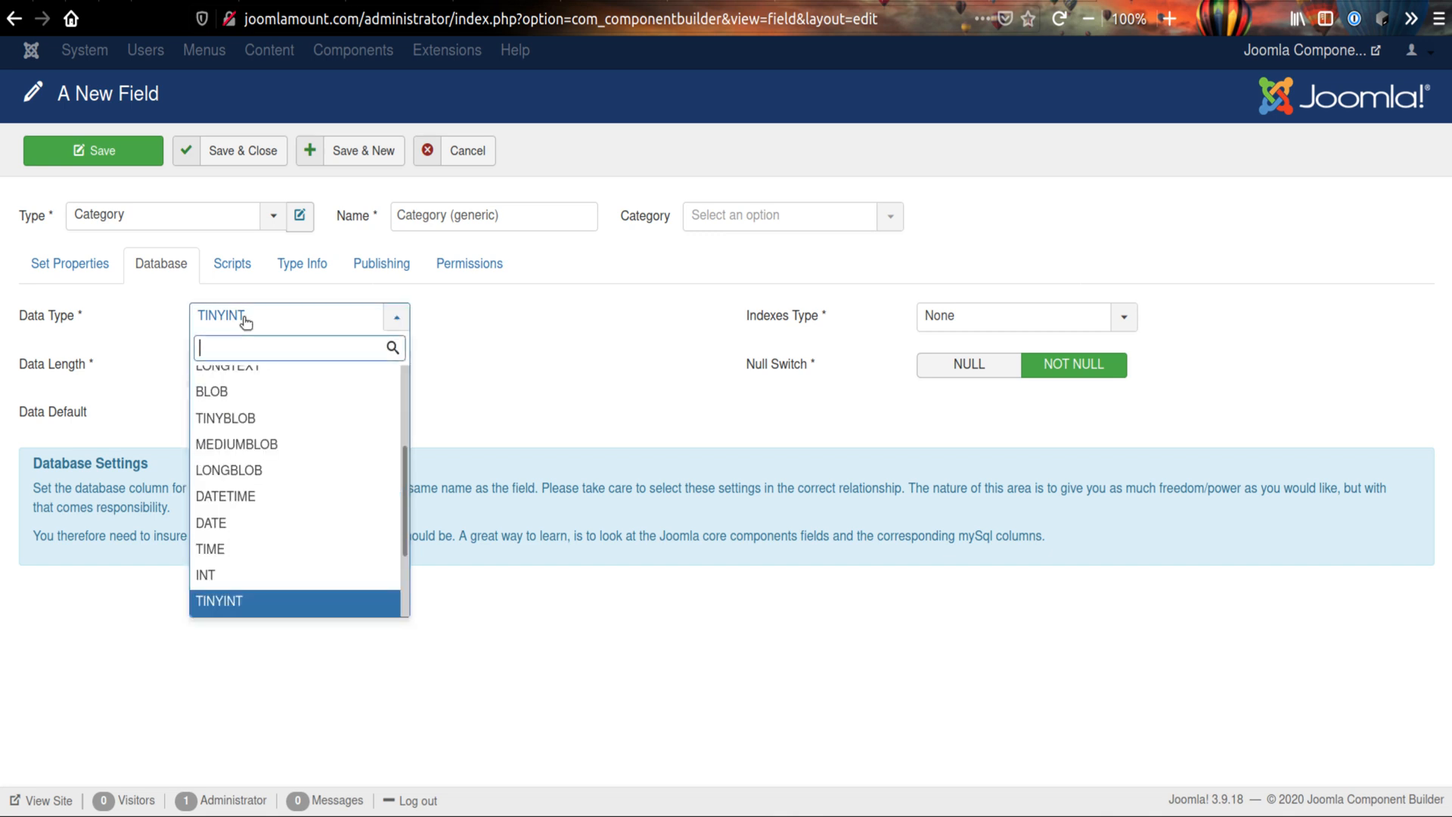
pyautogui.click(253, 583)
pyautogui.click(252, 365)
pyautogui.click(250, 530)
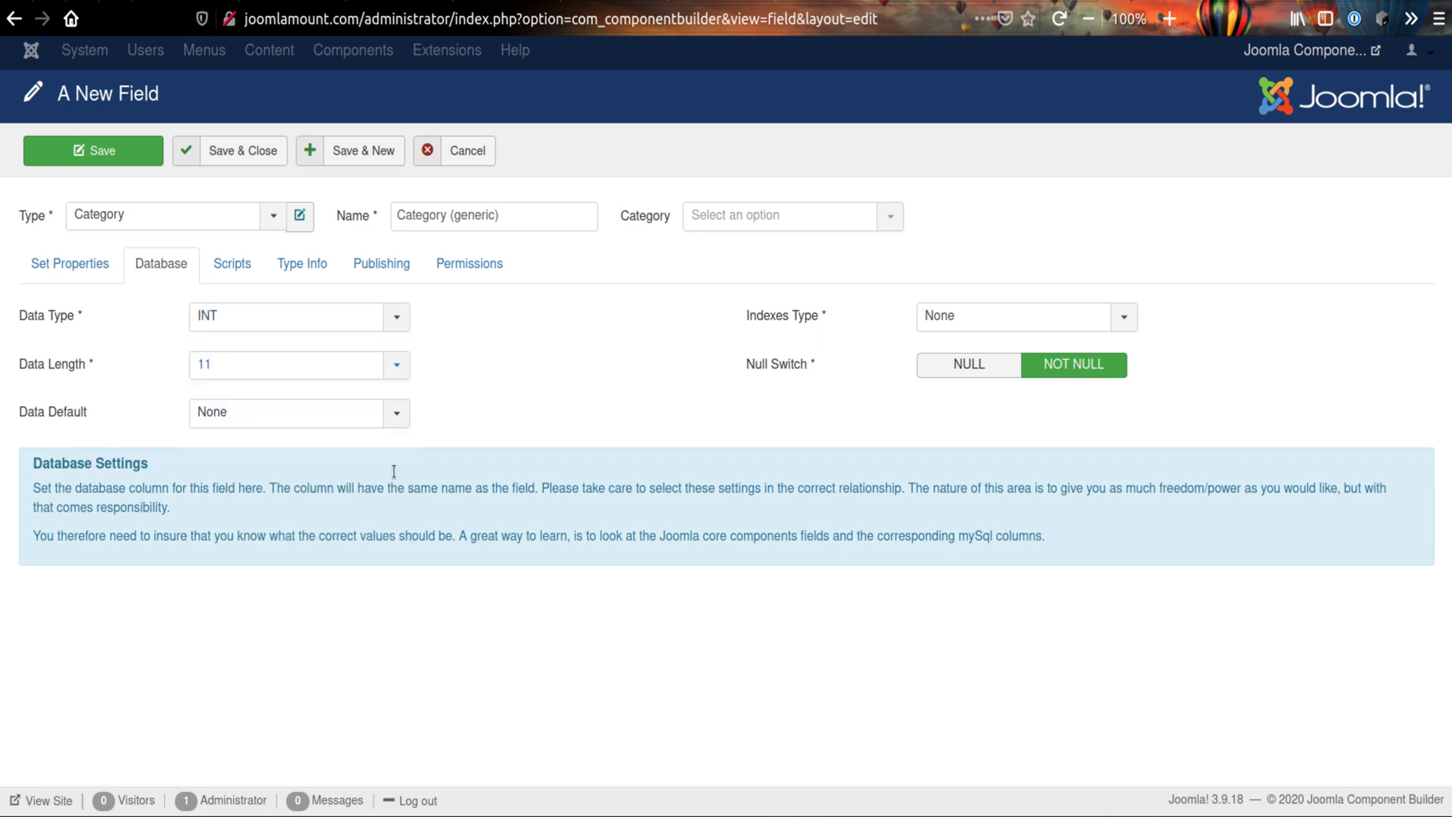
pyautogui.click(115, 263)
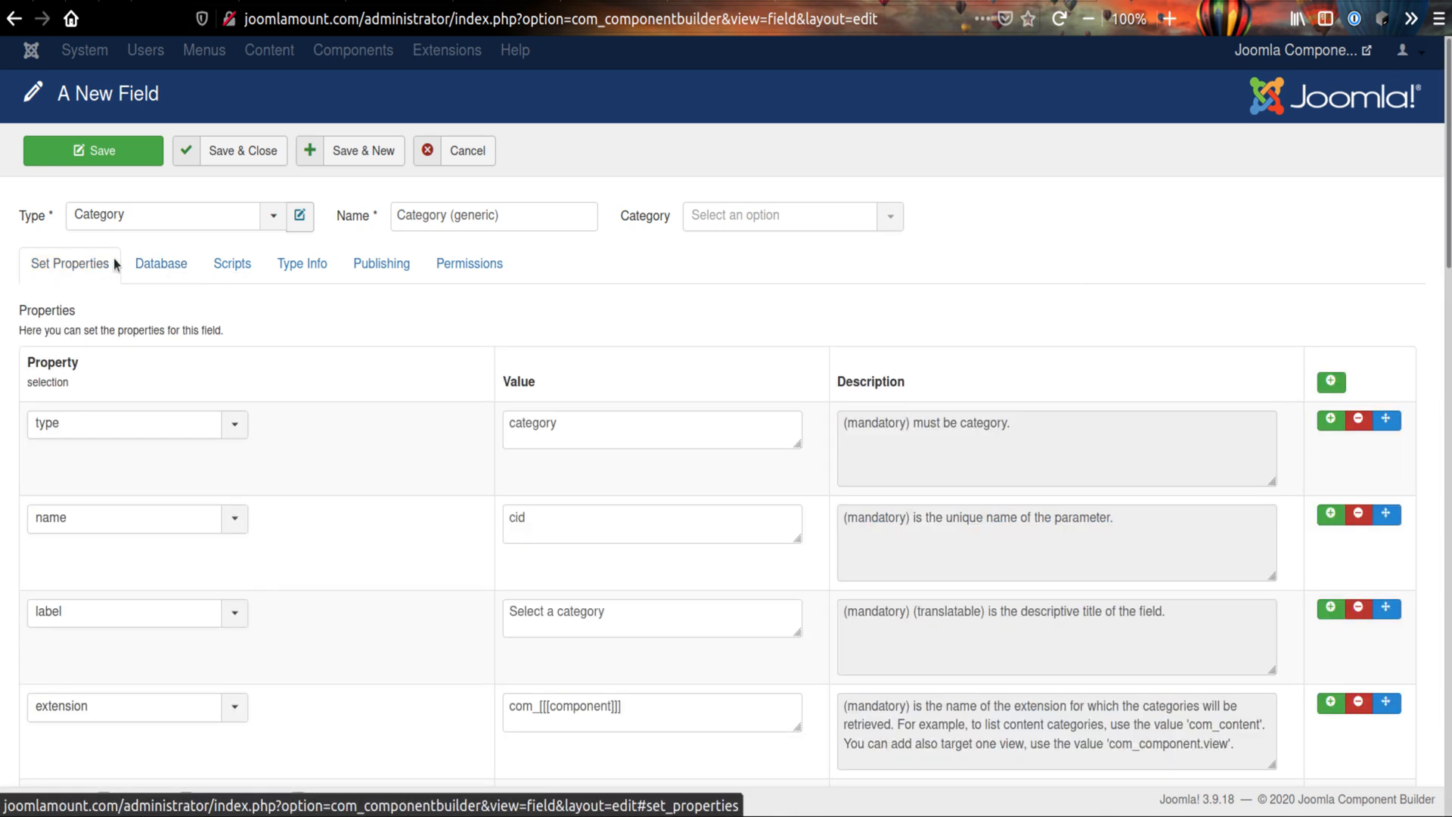
pyautogui.click(231, 156)
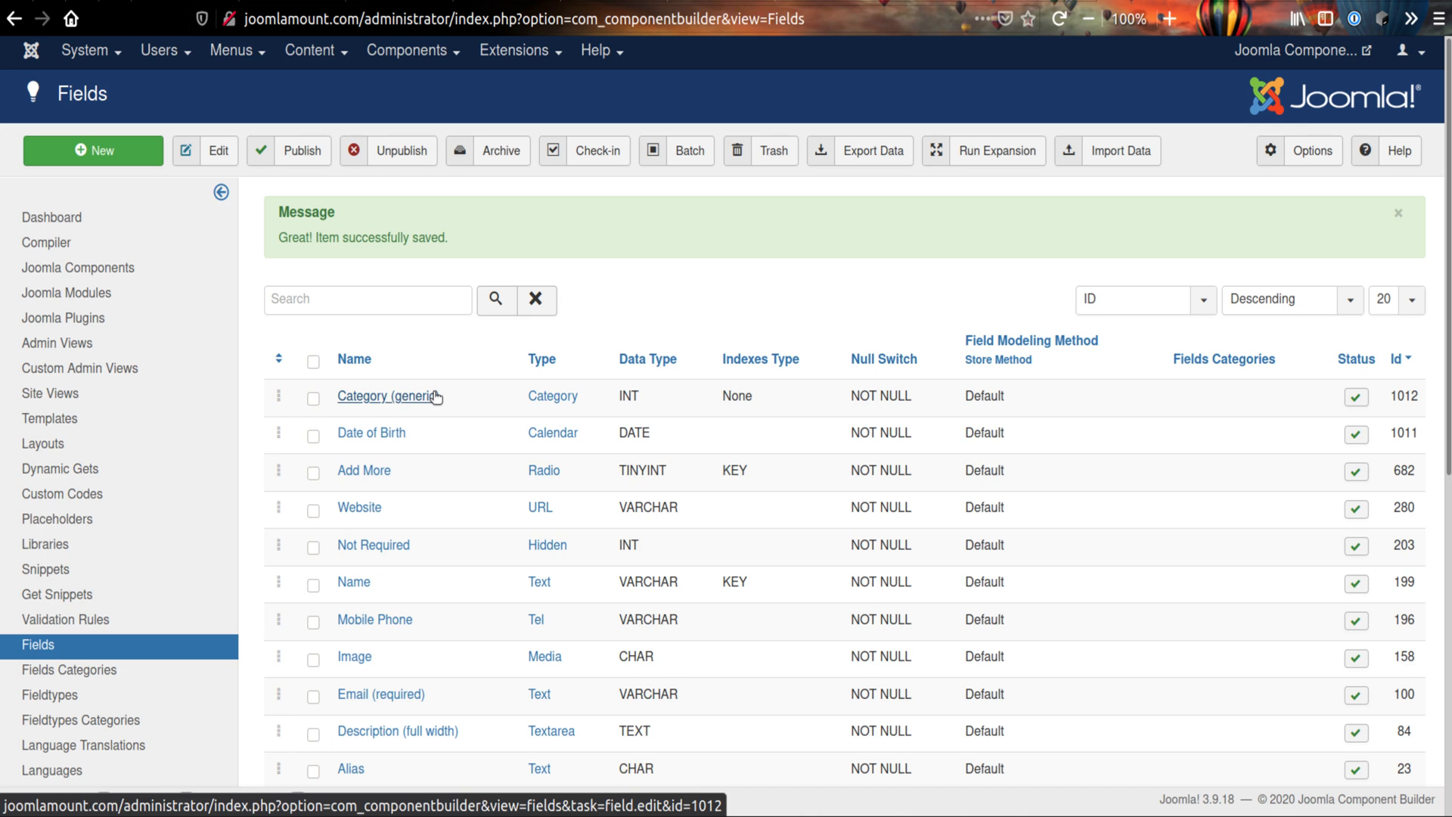
# - Add the Category (generic) field as a new row in the Look admin view's fields
pyautogui.click(80, 344)
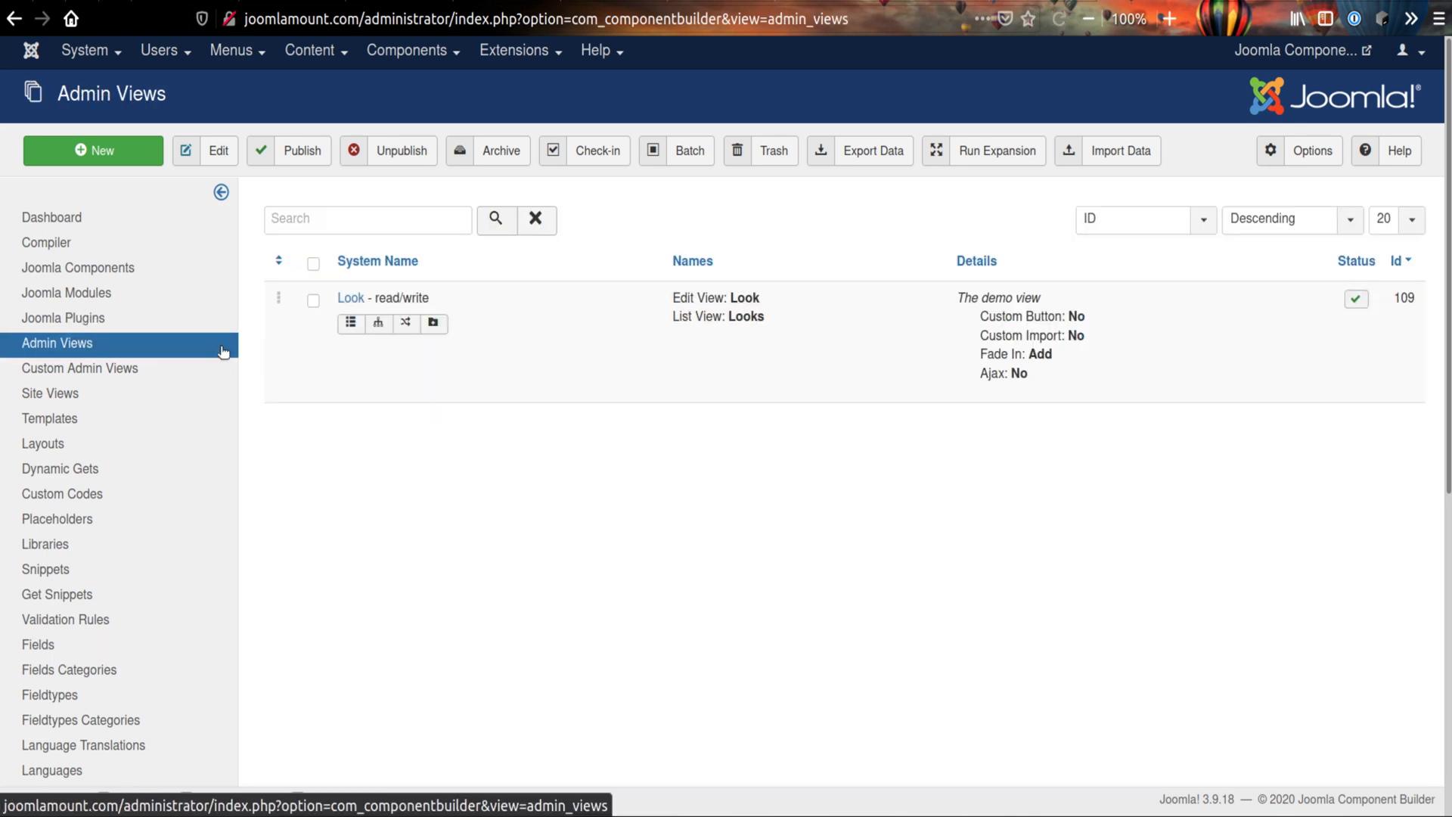
pyautogui.click(351, 323)
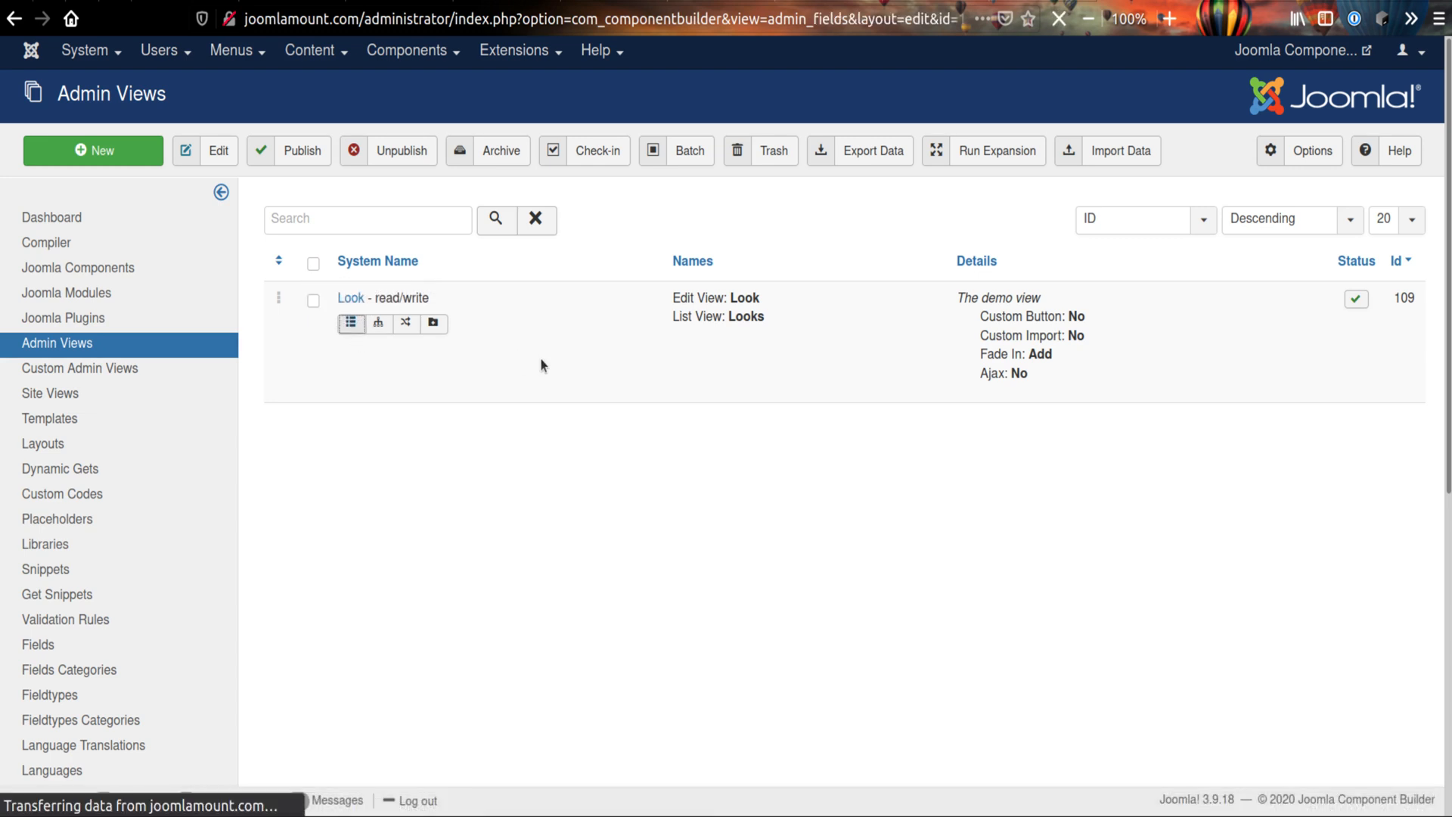
pyautogui.scroll(-1, 665, 404)
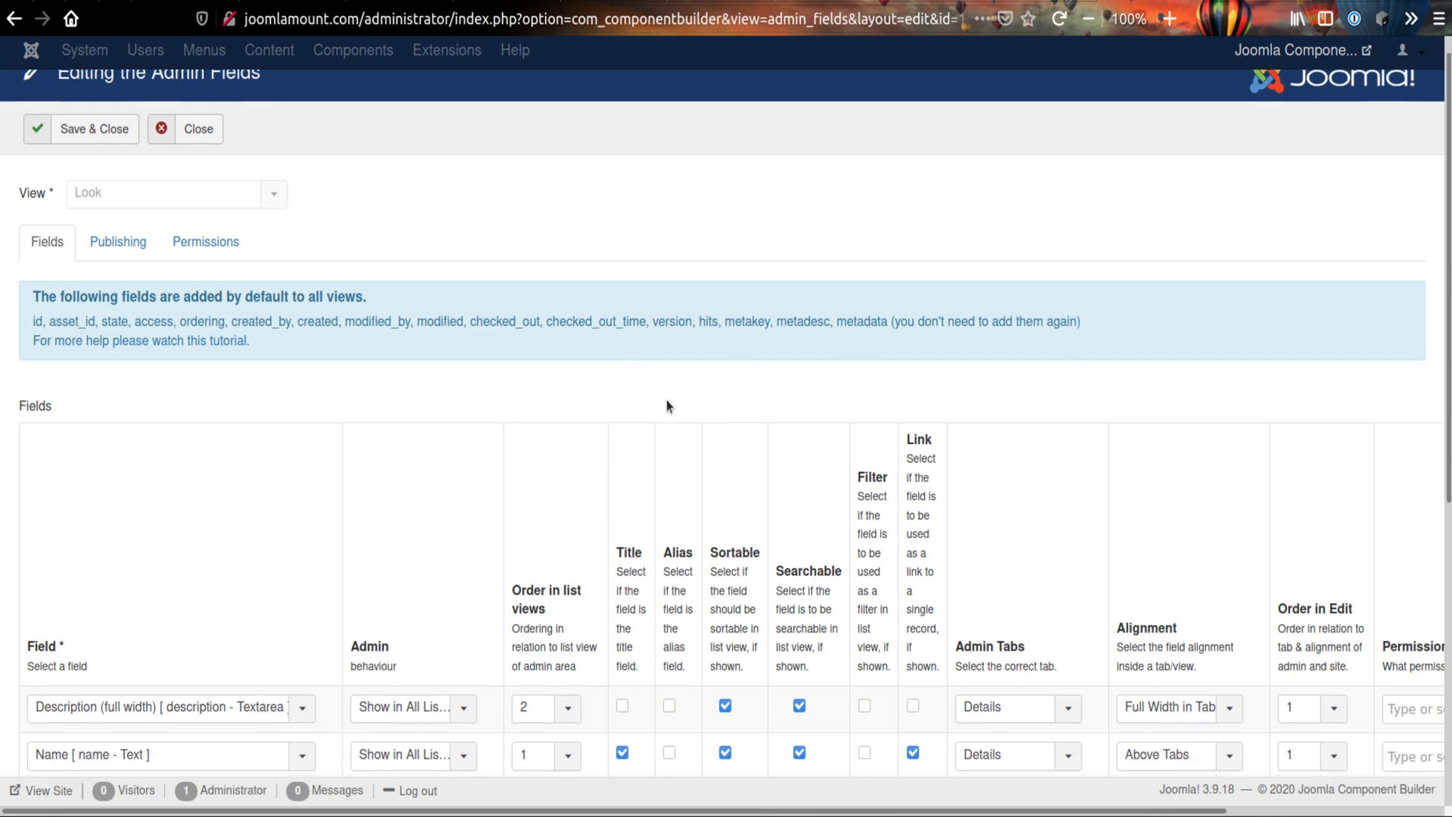
pyautogui.click(1090, 21)
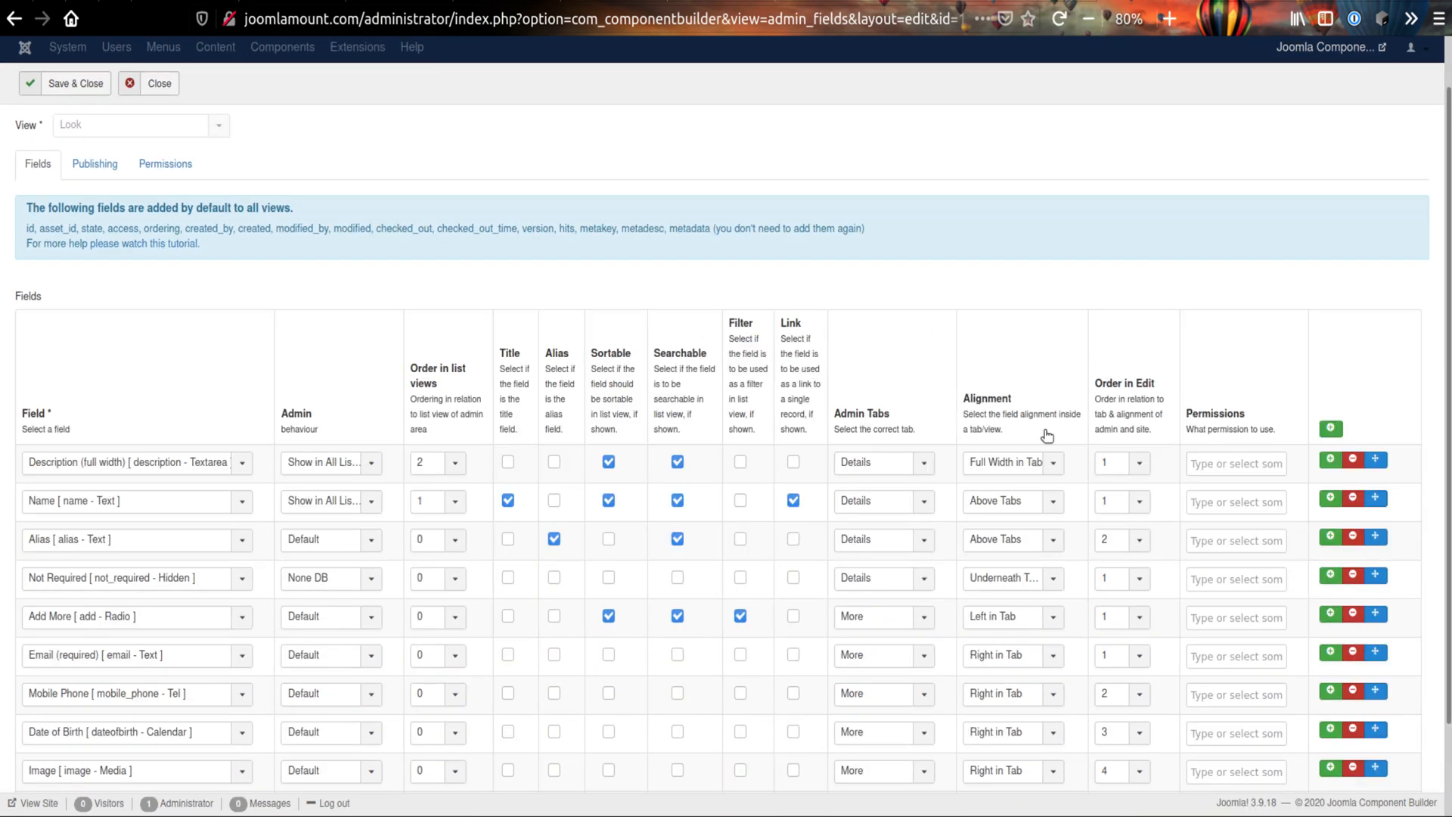
pyautogui.scroll(-2, 919, 428)
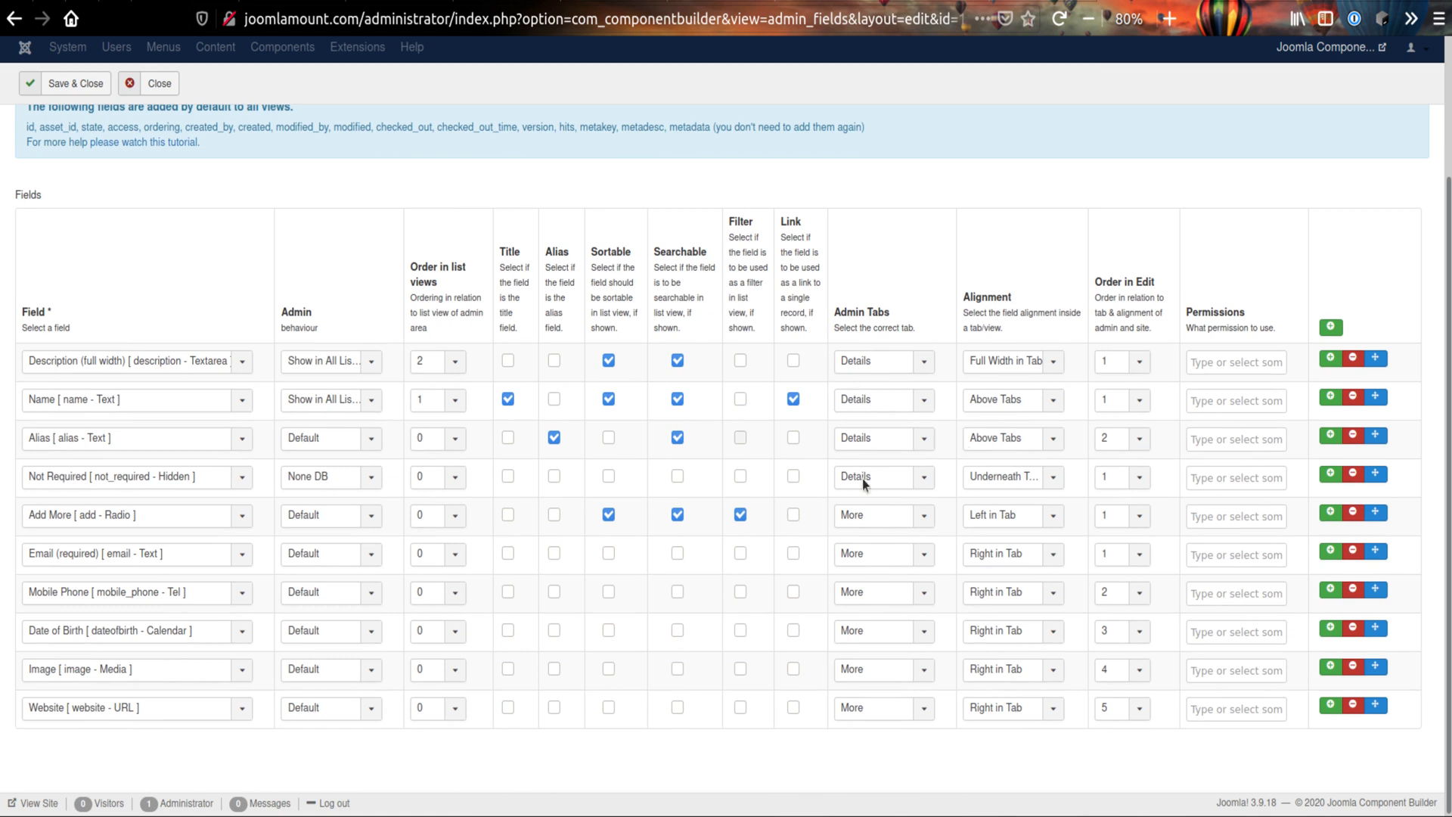
pyautogui.click(1329, 705)
pyautogui.scroll(-1, 555, 569)
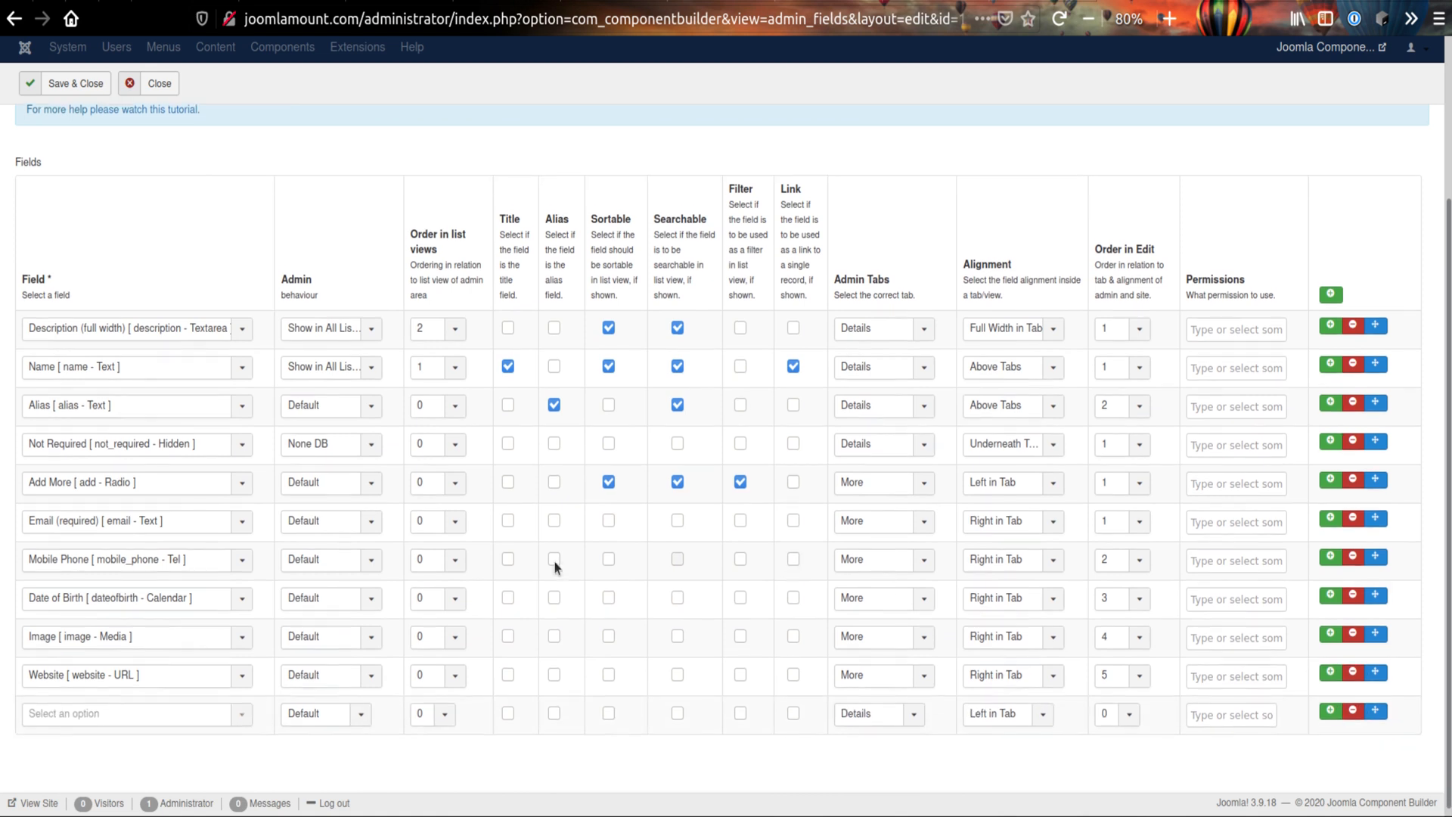
pyautogui.click(163, 714)
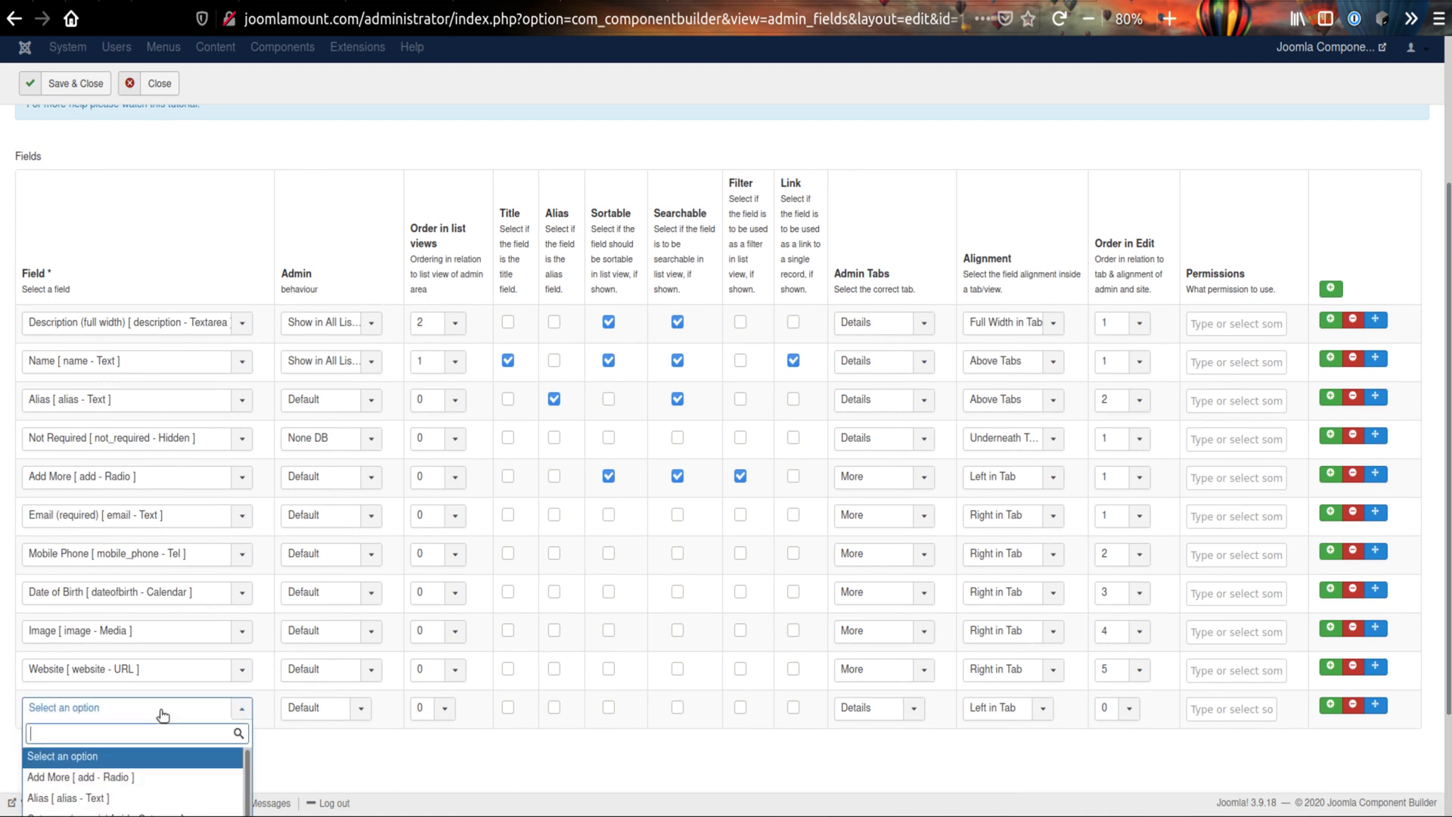
pyautogui.write('Ca')
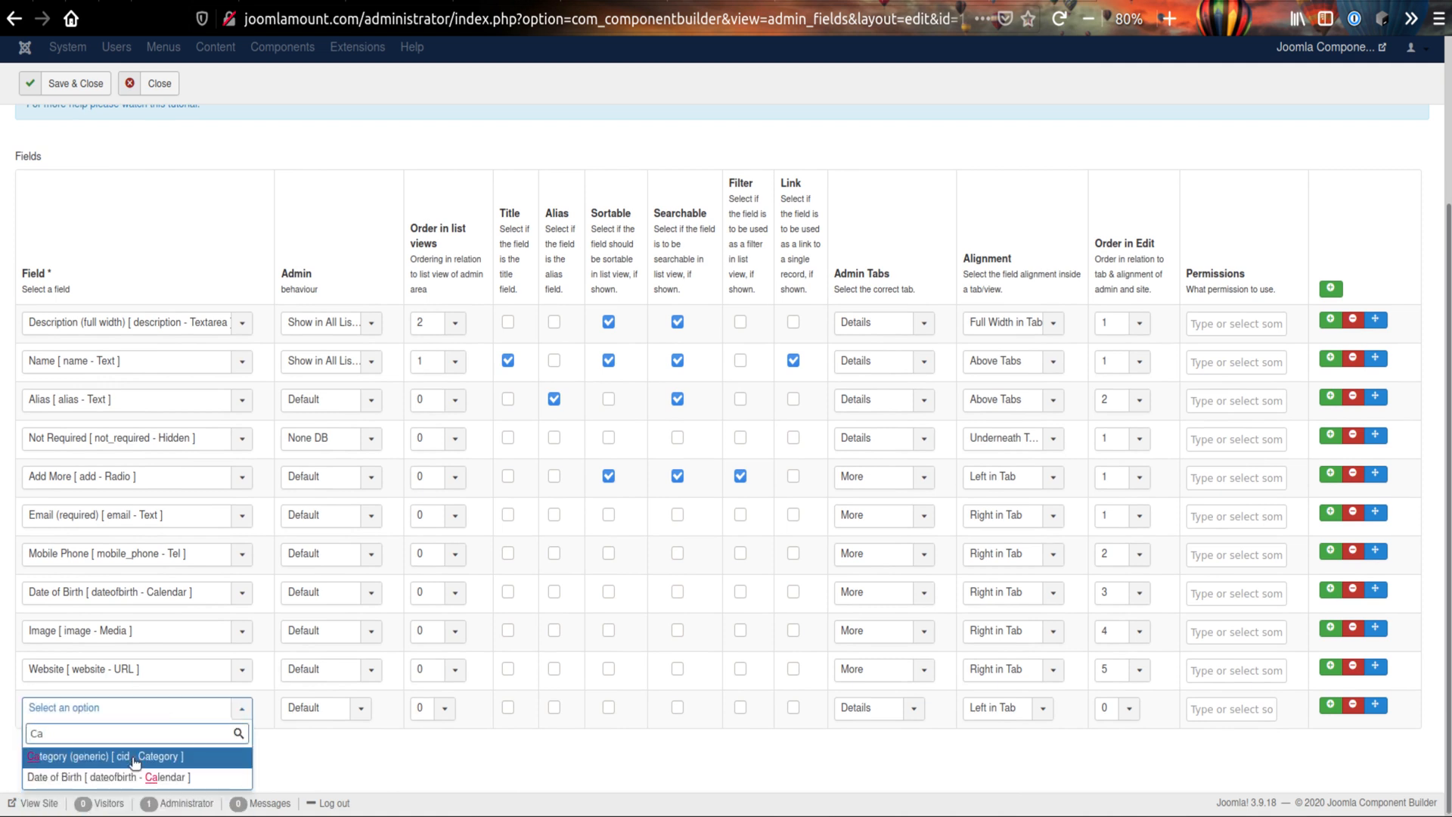
pyautogui.click(134, 757)
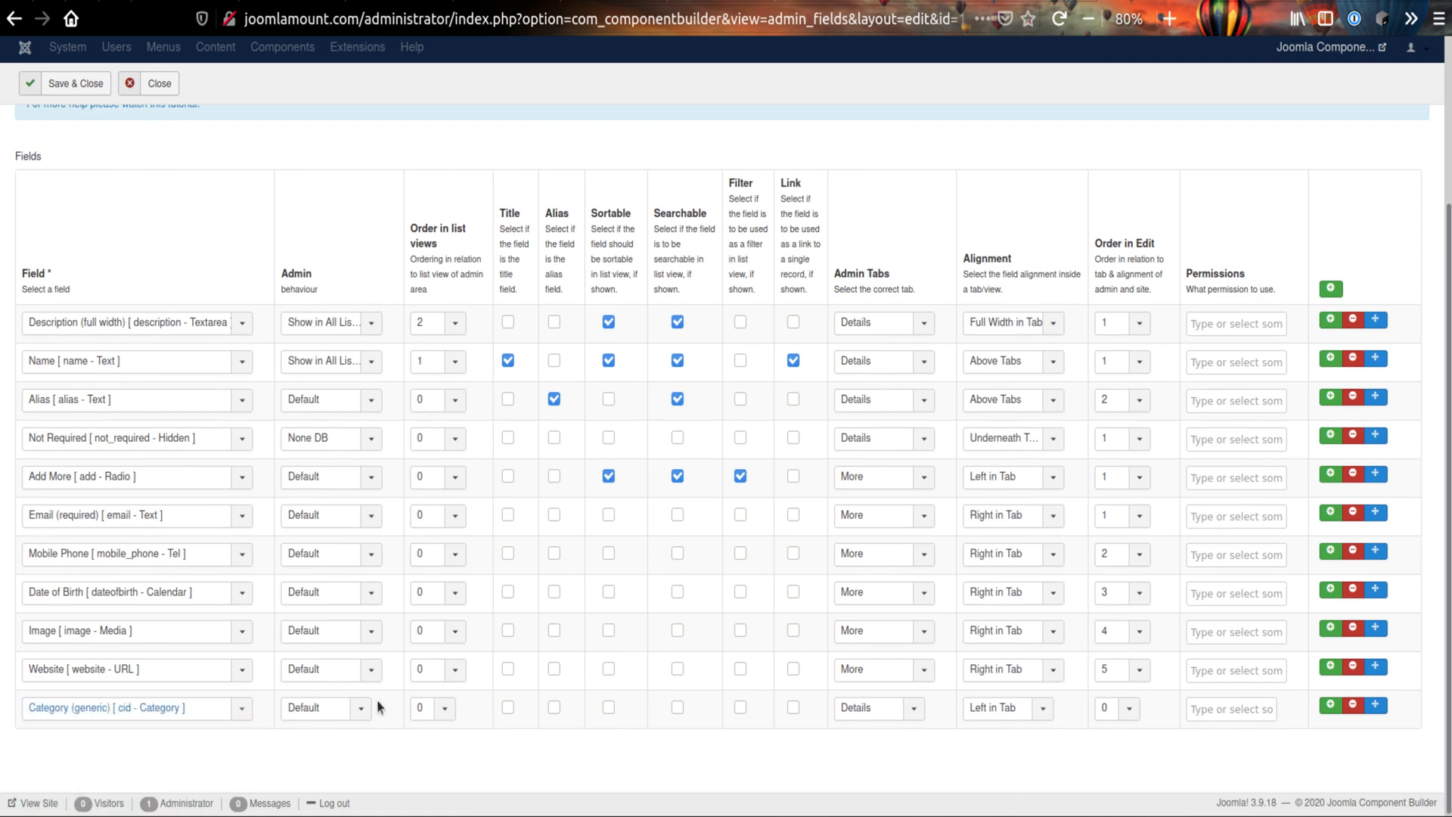
# - Make the Category (generic) field sortable, searchable, filterable and a link in the list view
pyautogui.click(610, 709)
pyautogui.click(741, 709)
pyautogui.click(792, 711)
pyautogui.click(678, 708)
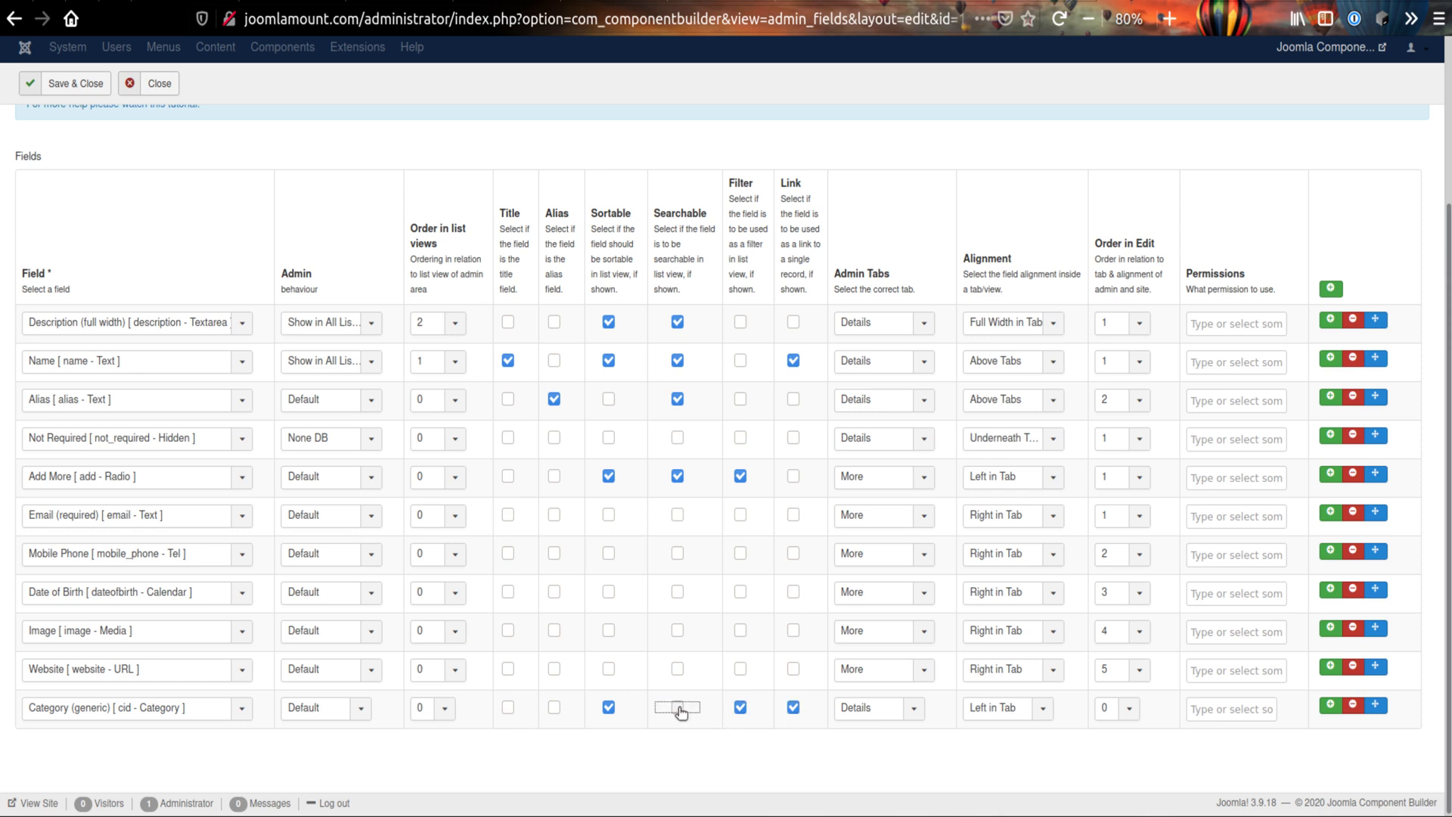
# - Place the Category (generic) field in the Details tab, aligned Left in Tab with edit order 1, and save and close the admin fields
pyautogui.click(910, 708)
pyautogui.click(875, 729)
pyautogui.click(989, 711)
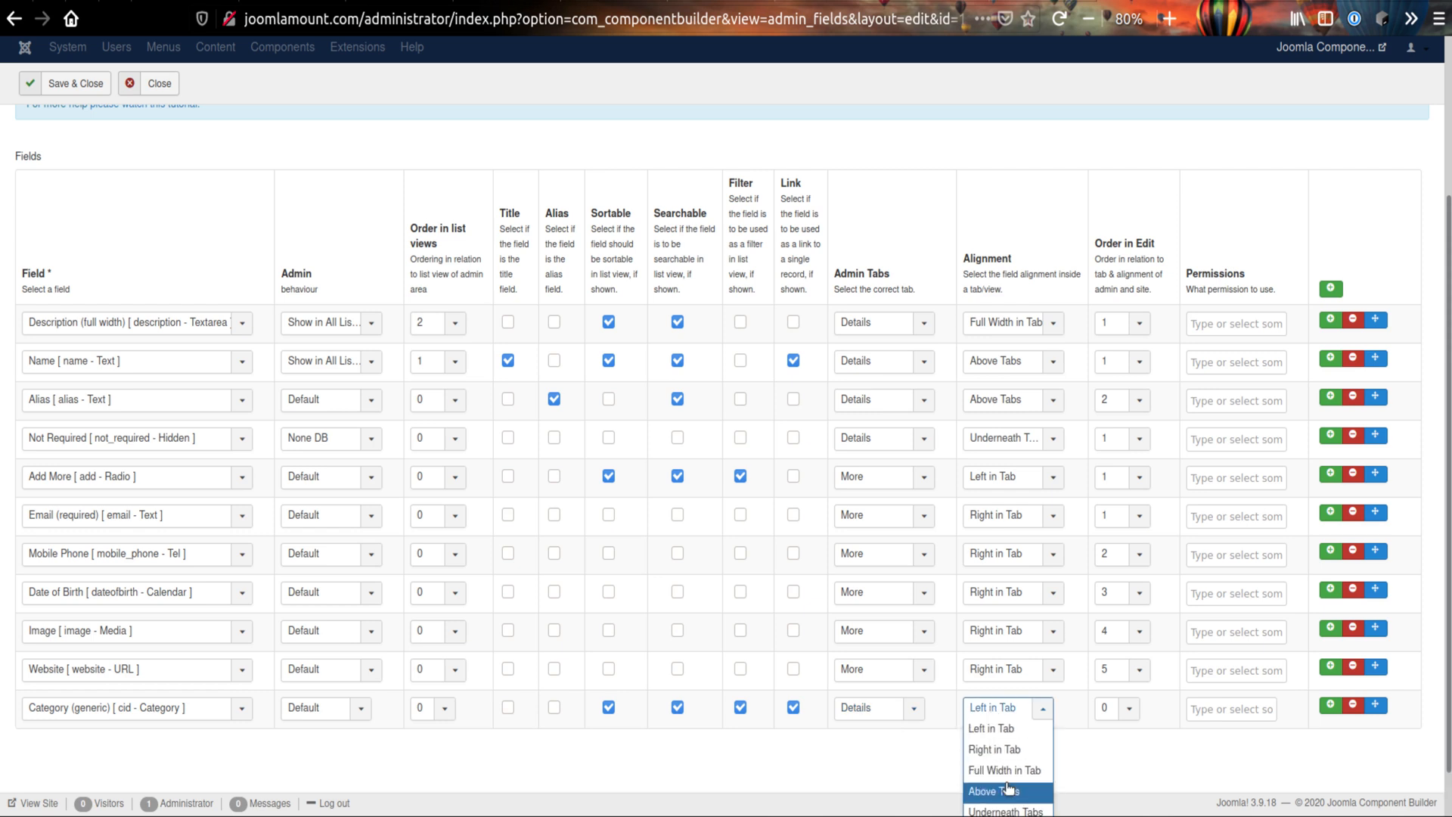
pyautogui.click(1002, 729)
pyautogui.click(1111, 708)
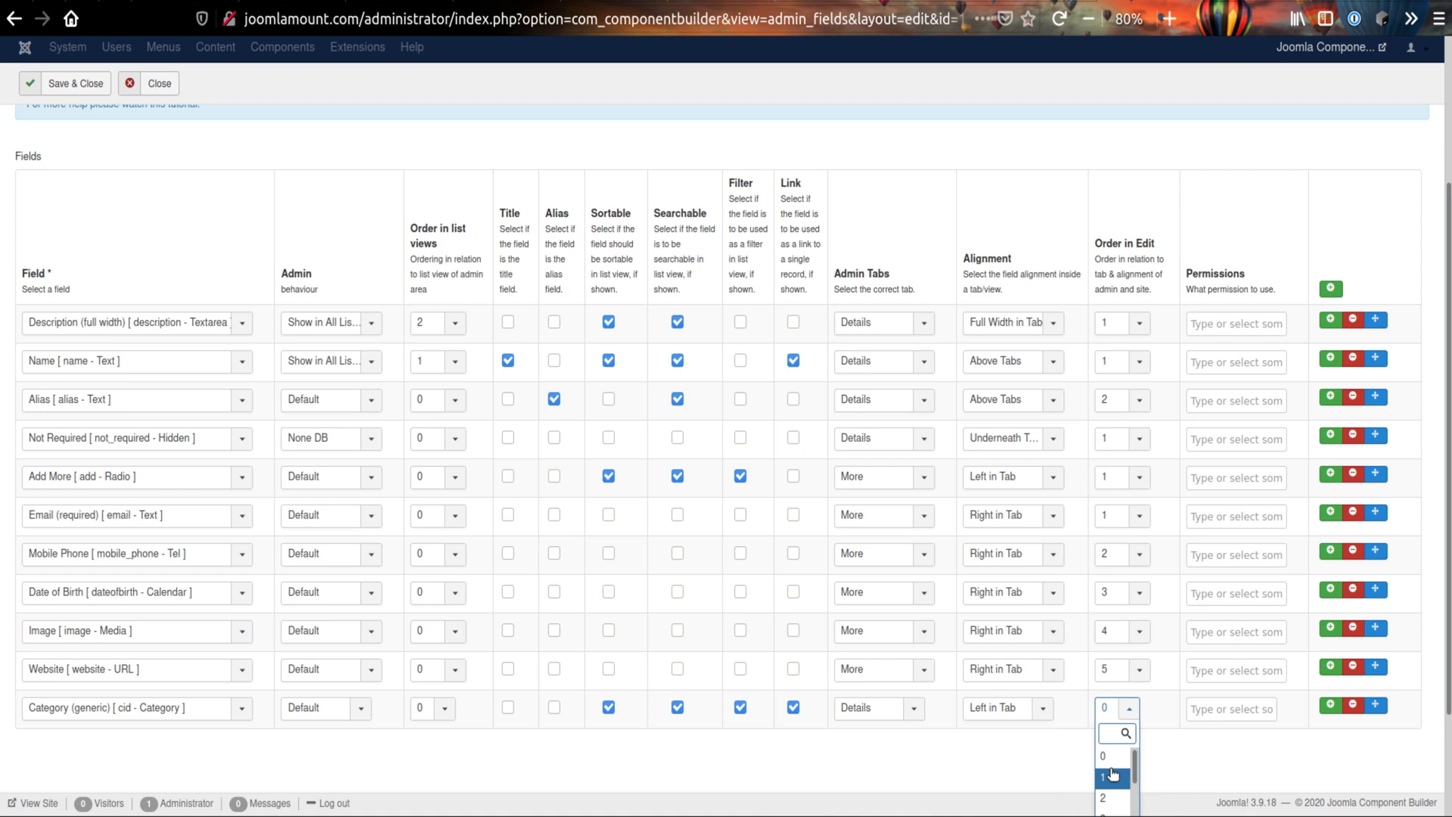
pyautogui.click(1111, 772)
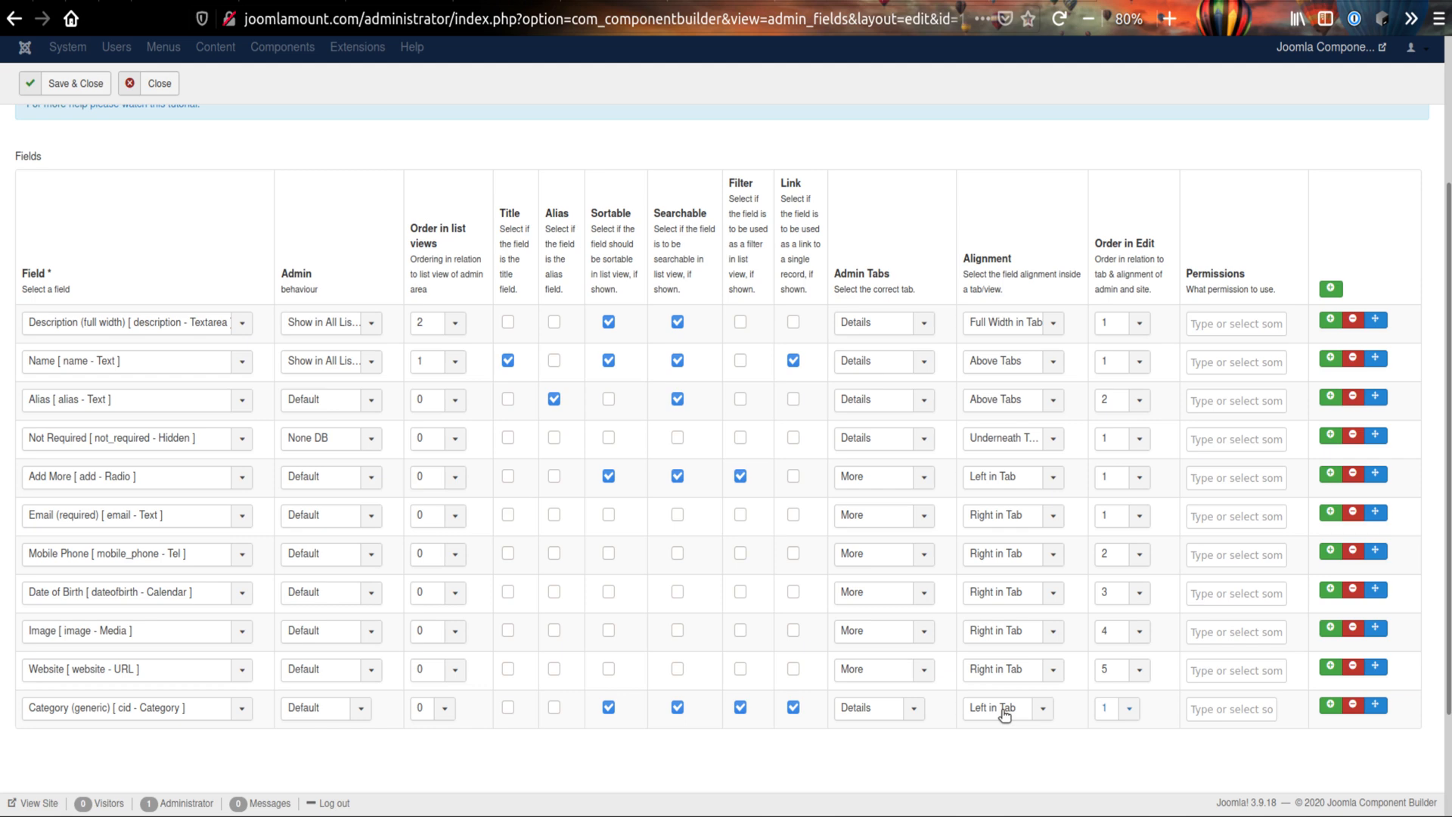
pyautogui.scroll(4, 286, 413)
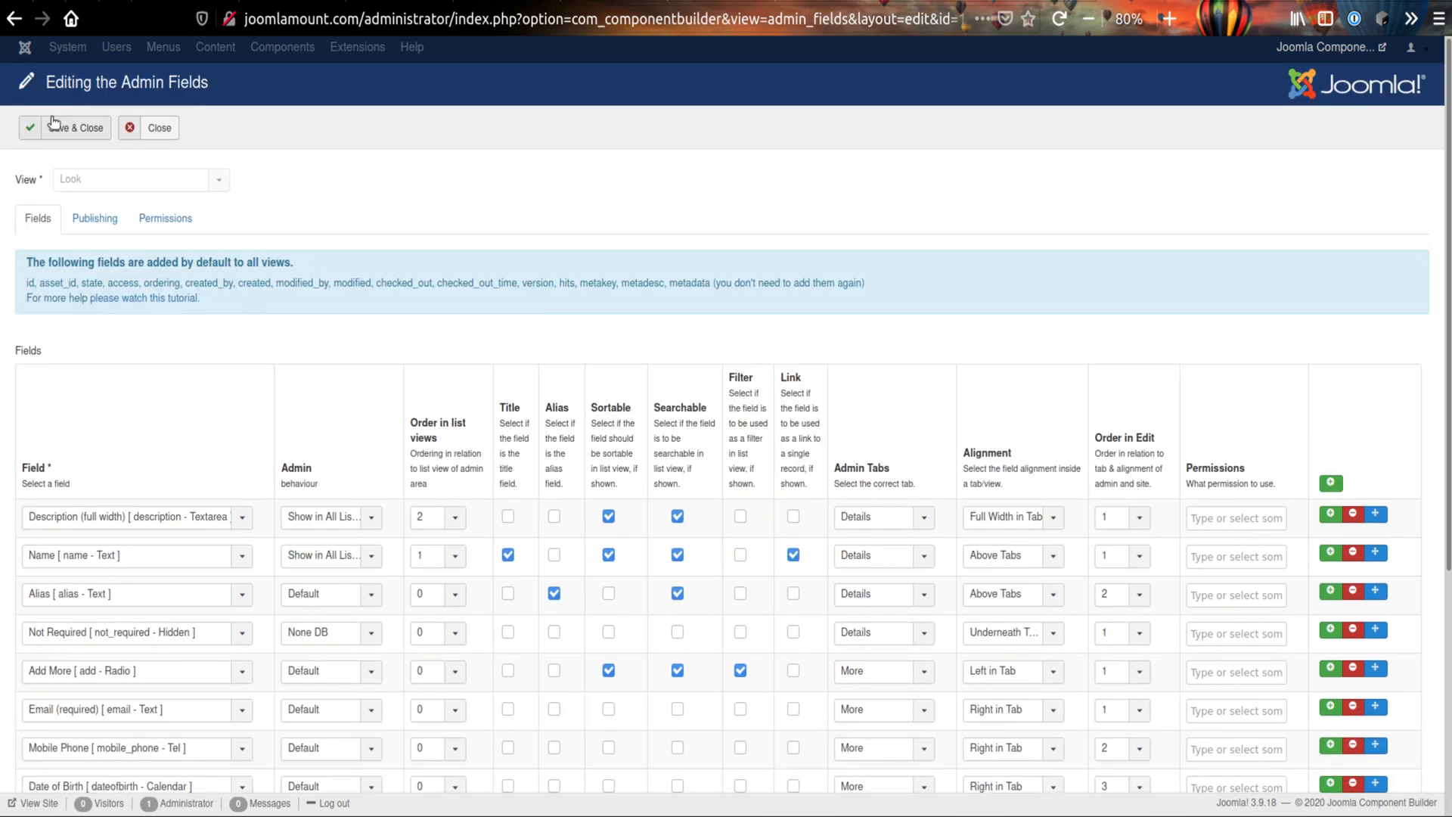
pyautogui.click(54, 124)
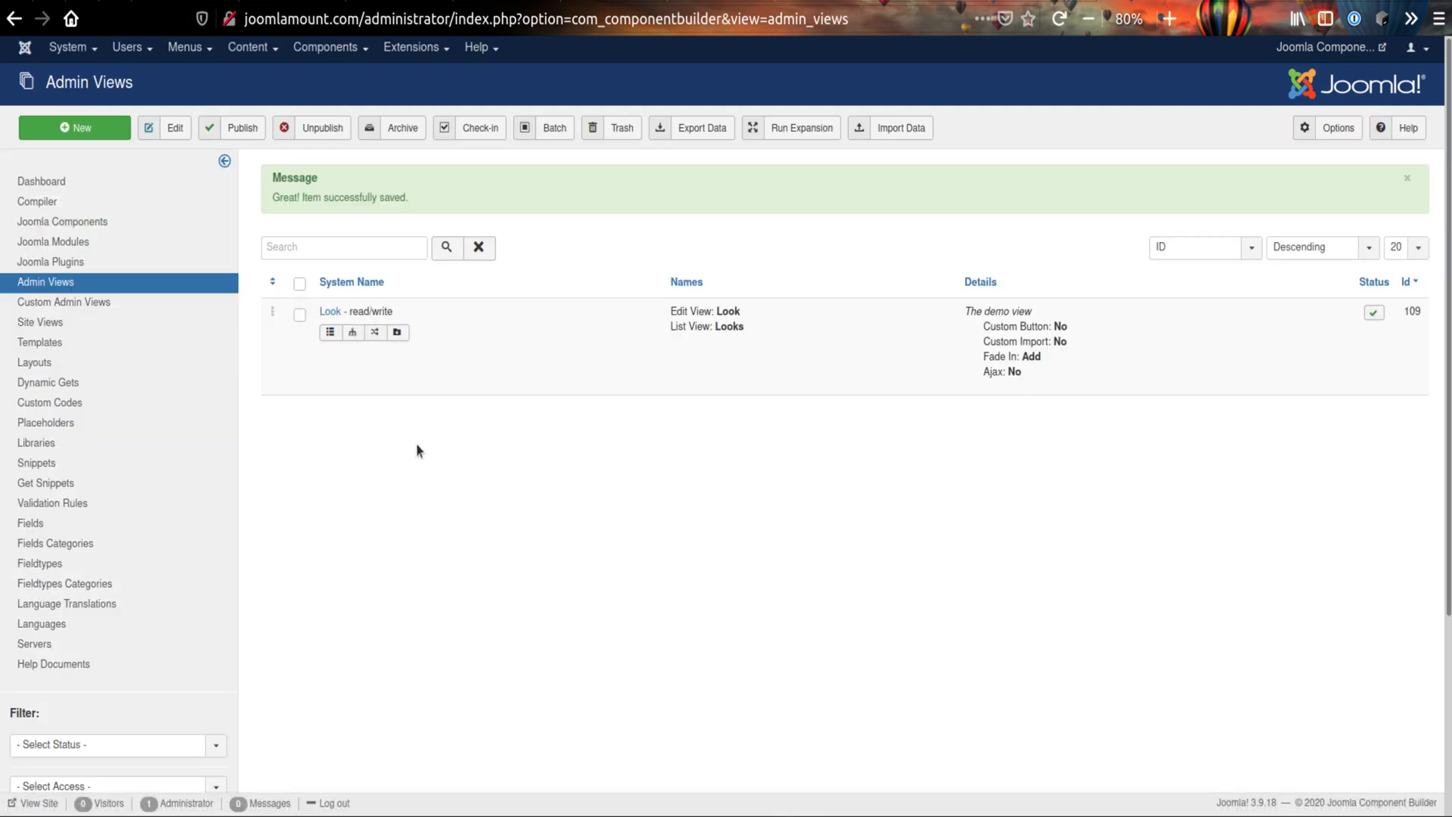
# - Compile the Demo component and install the compiled package on this Joomla website
pyautogui.click(55, 203)
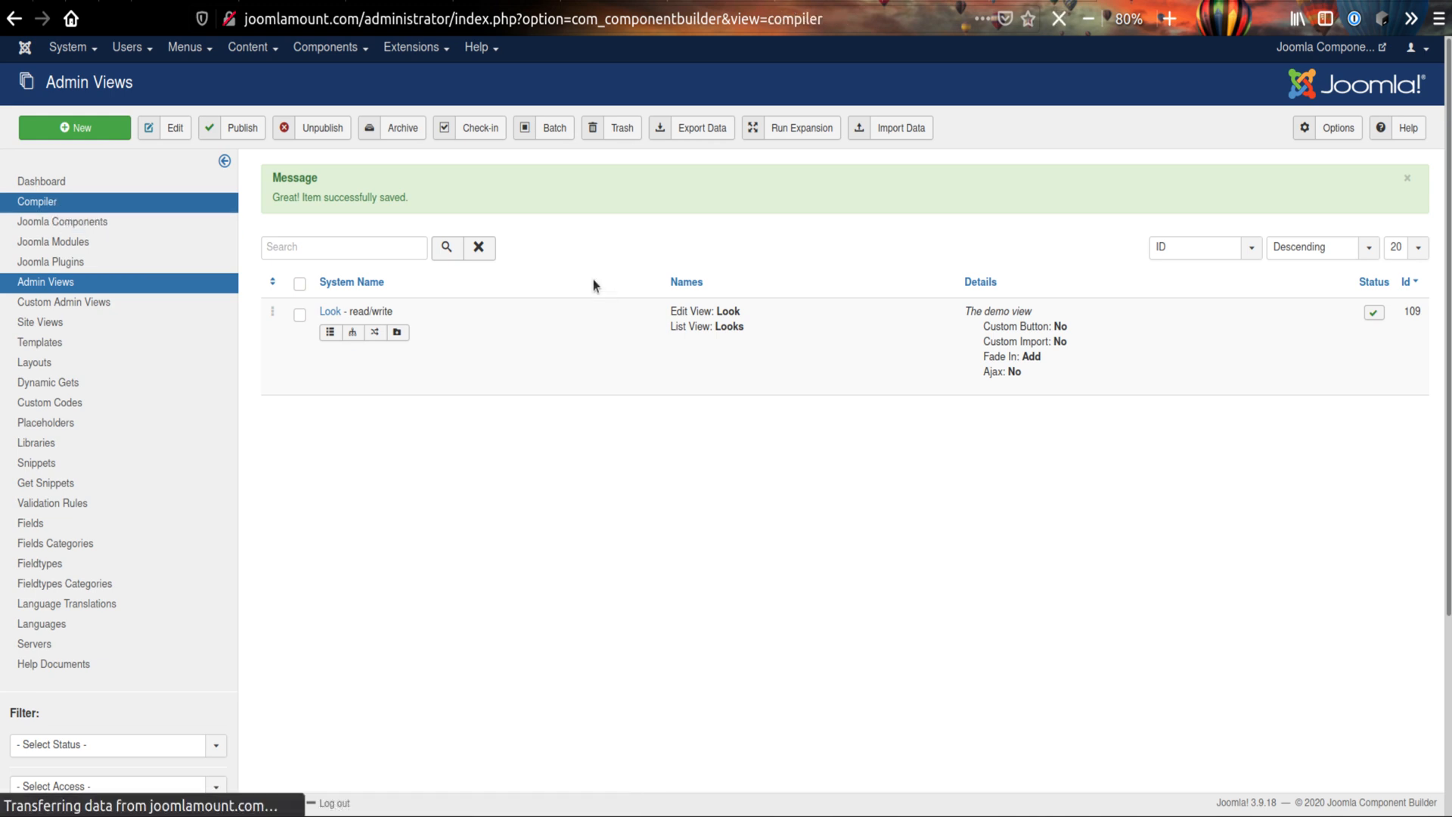
pyautogui.click(380, 483)
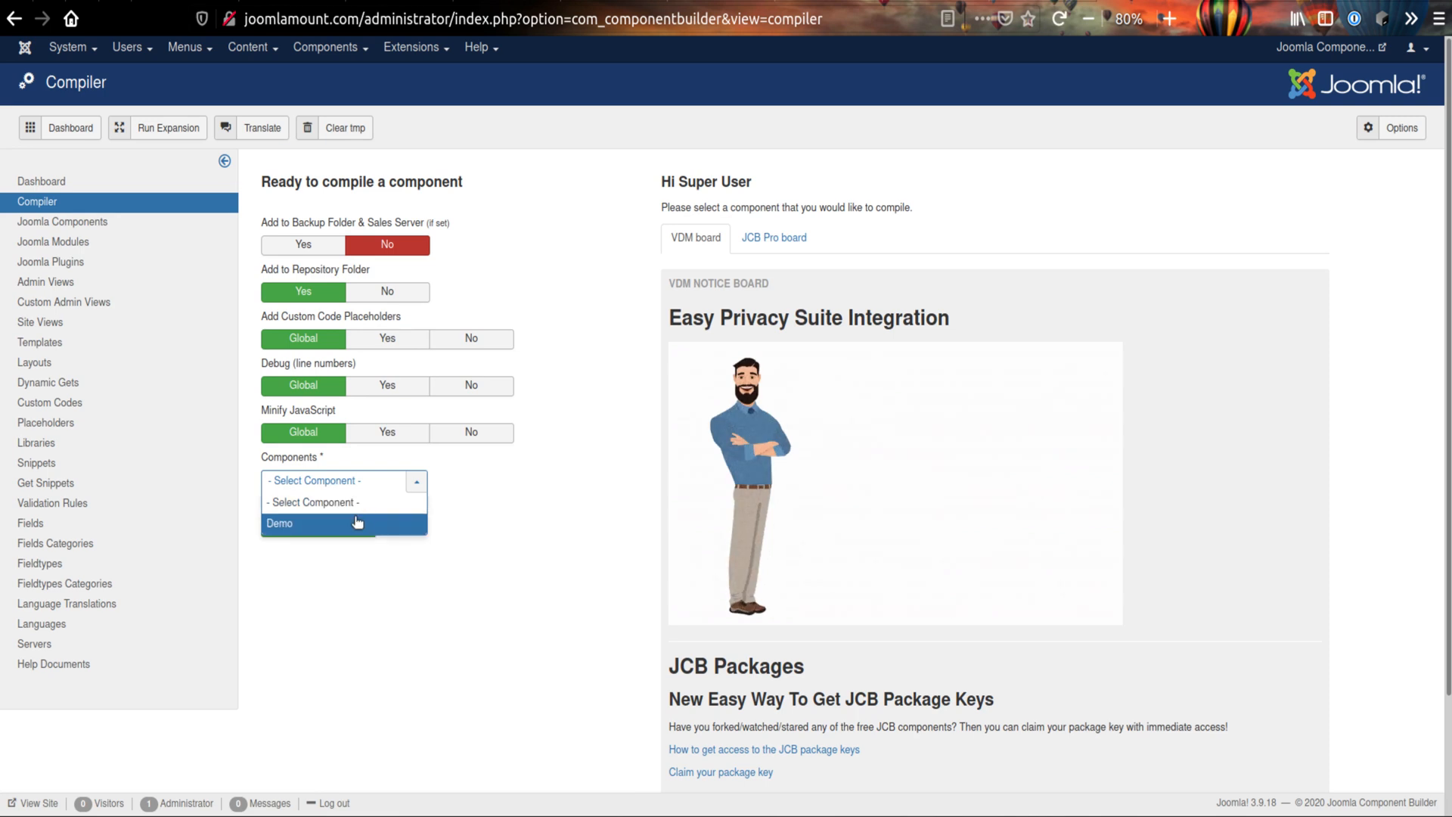
pyautogui.click(356, 522)
pyautogui.click(360, 528)
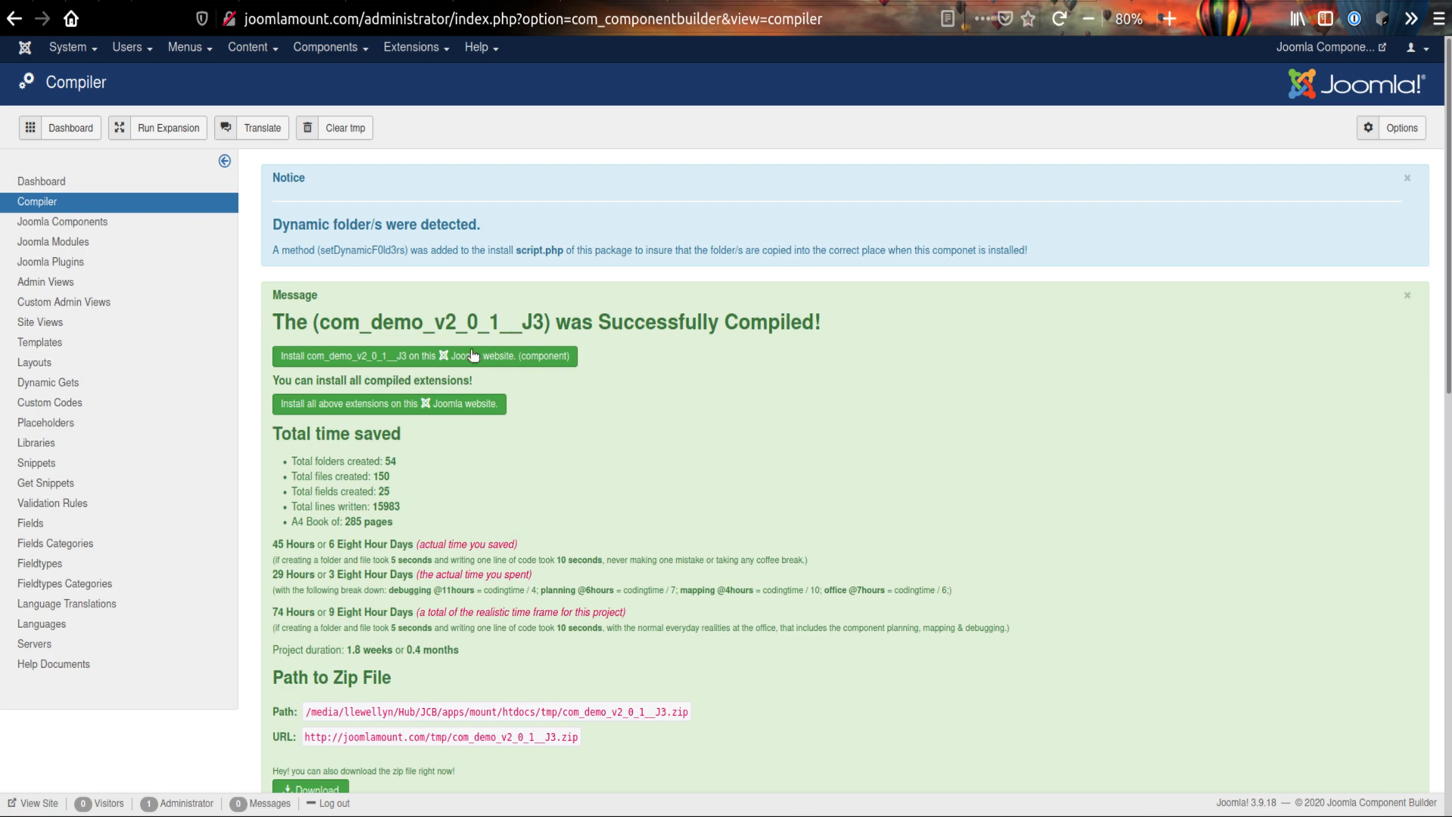
pyautogui.click(469, 357)
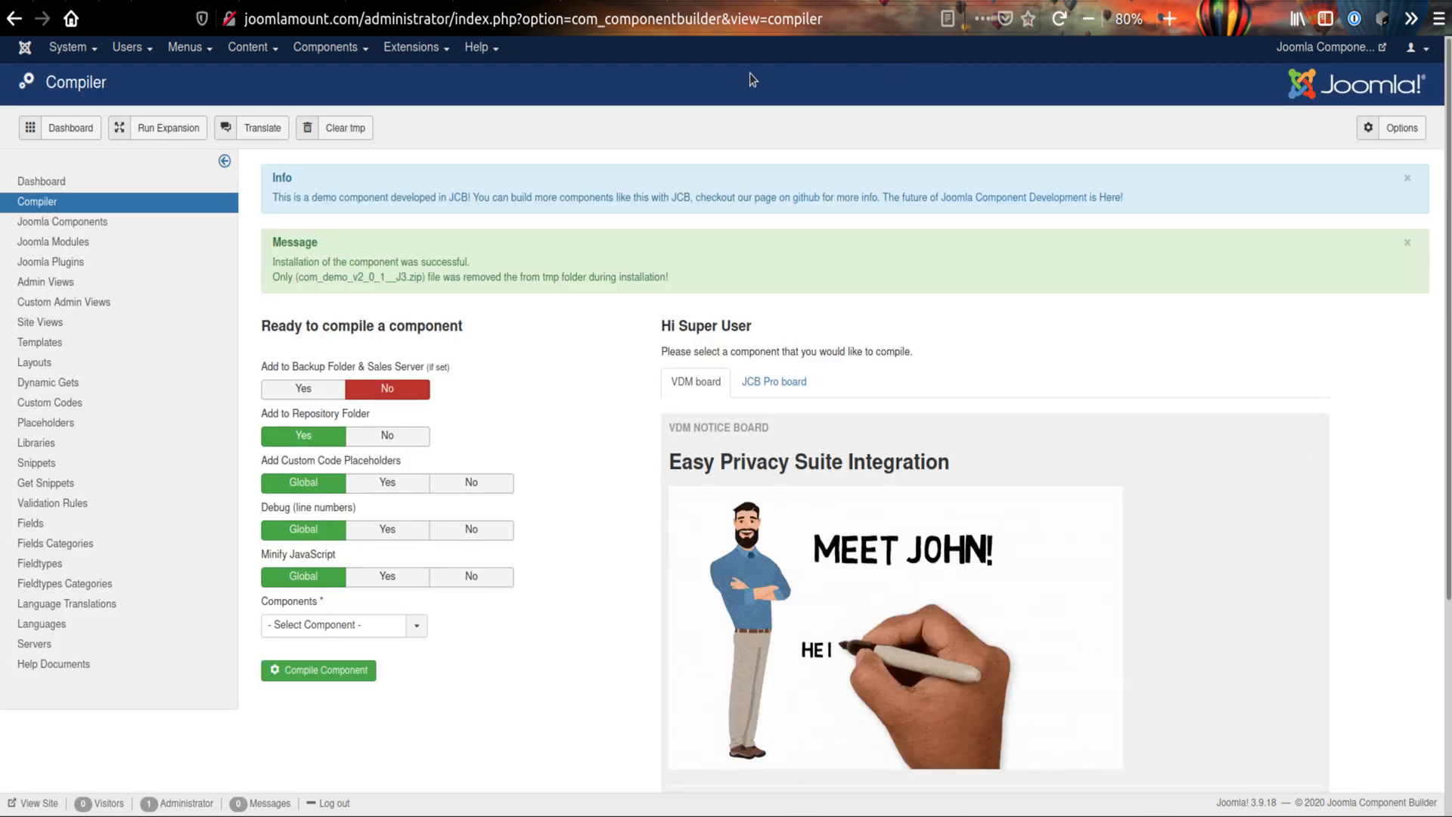
# - Open the installed Demo component and go to its Looks list
pyautogui.click(325, 47)
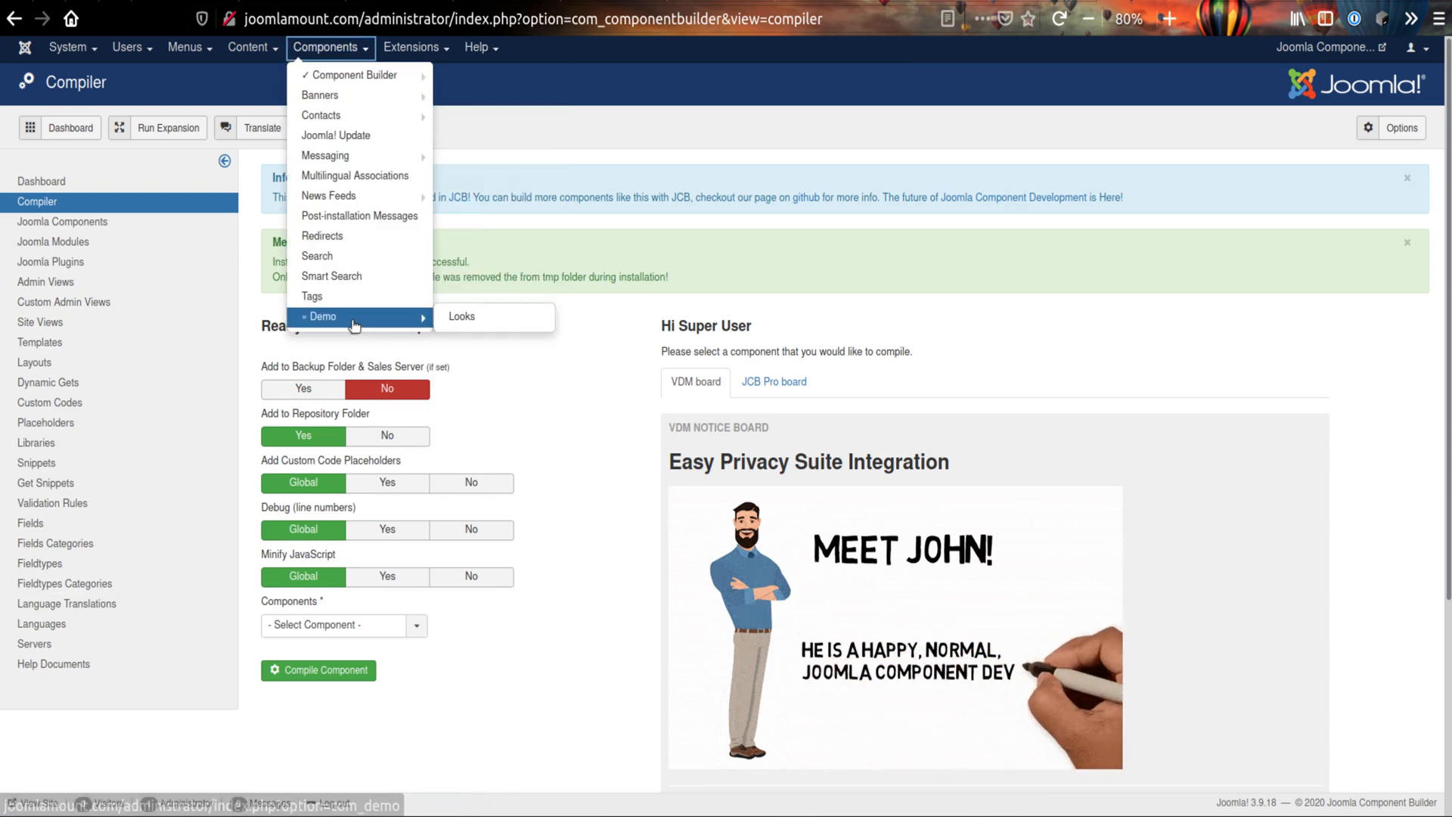
pyautogui.rightClick(353, 324)
pyautogui.press('Escape')
pyautogui.click(353, 324)
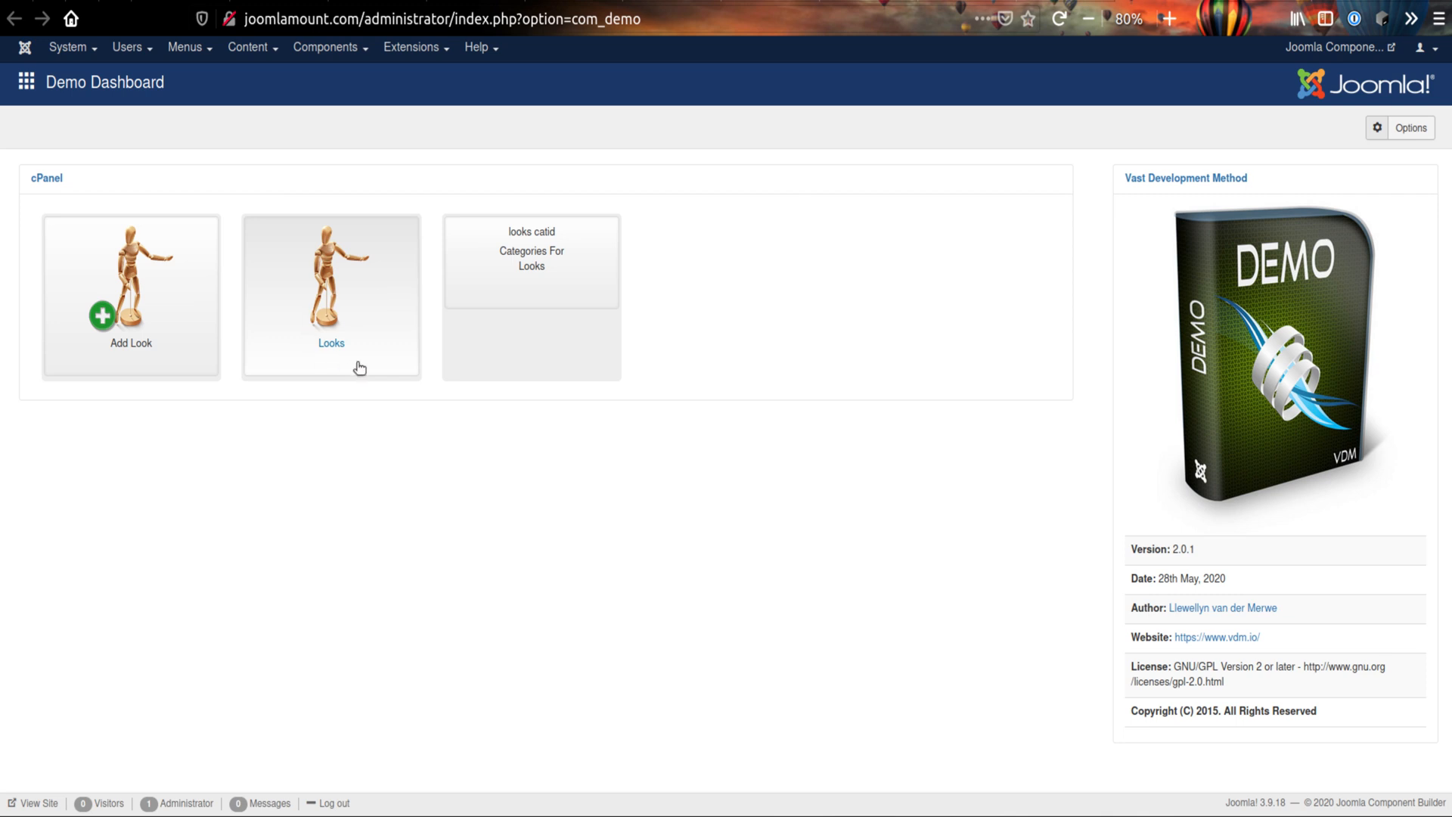
pyautogui.click(334, 301)
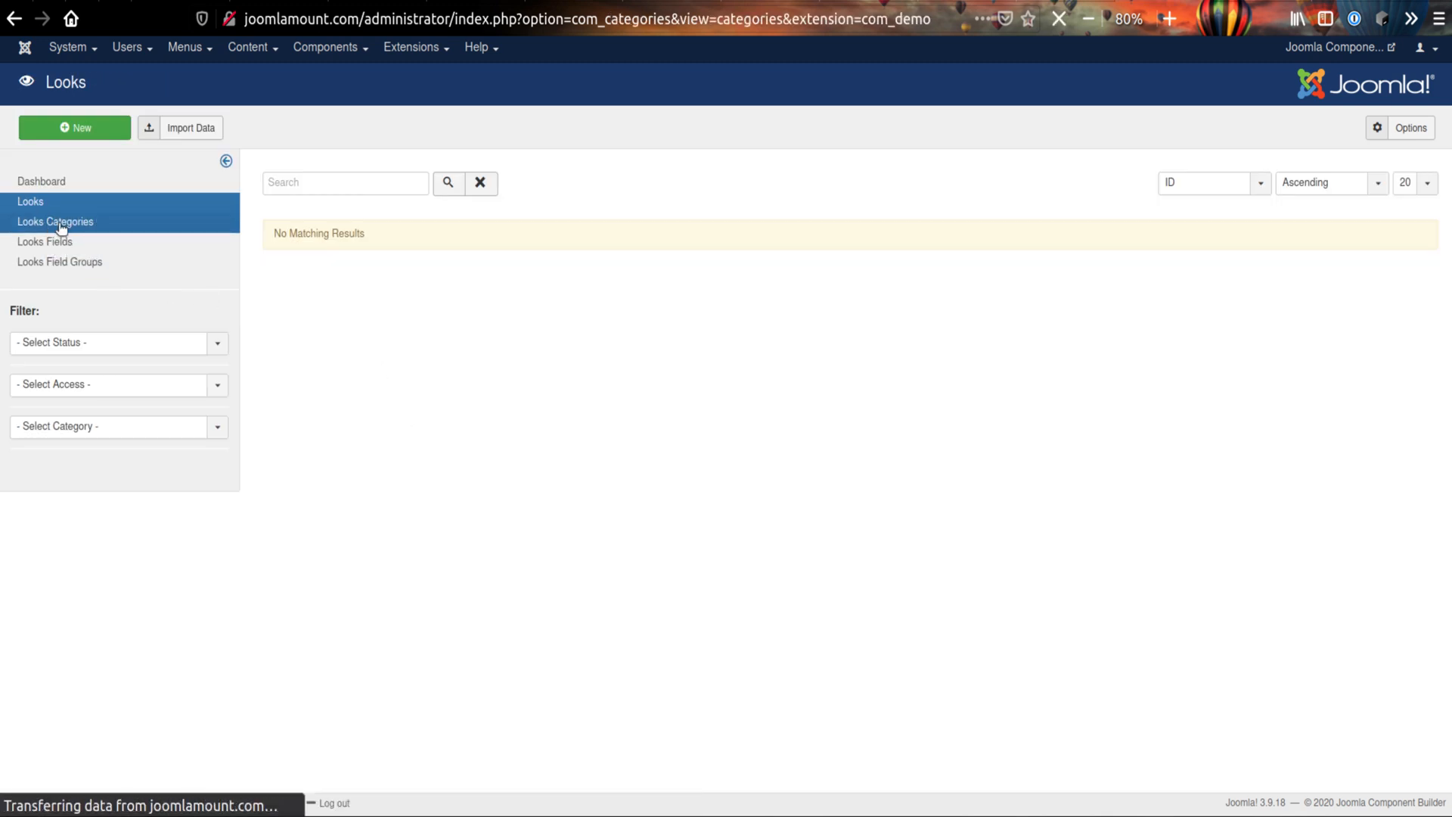
# - Create and save a Looks category titled Test 1, and return to the Looks list
pyautogui.click(121, 137)
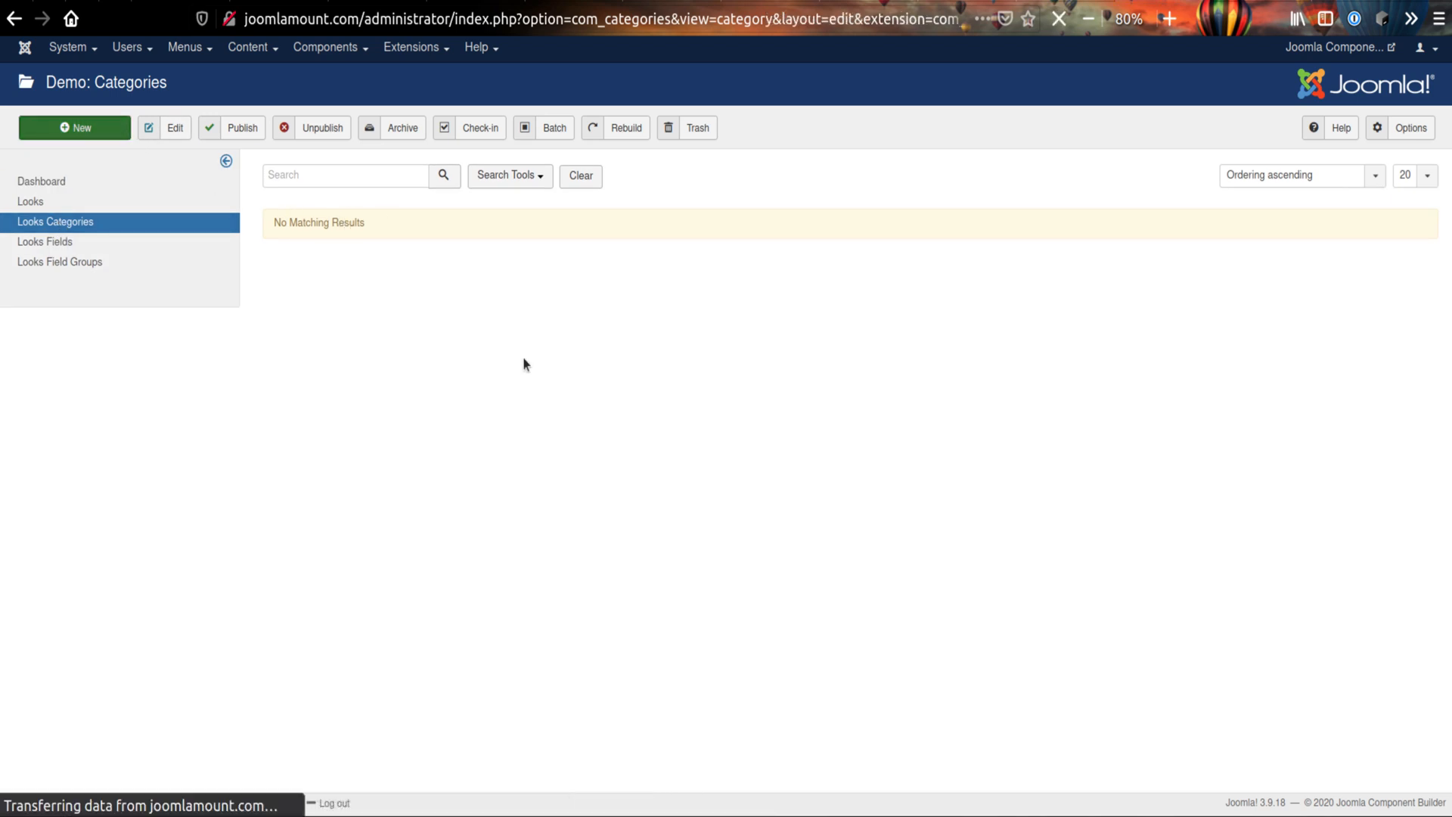
pyautogui.click(226, 180)
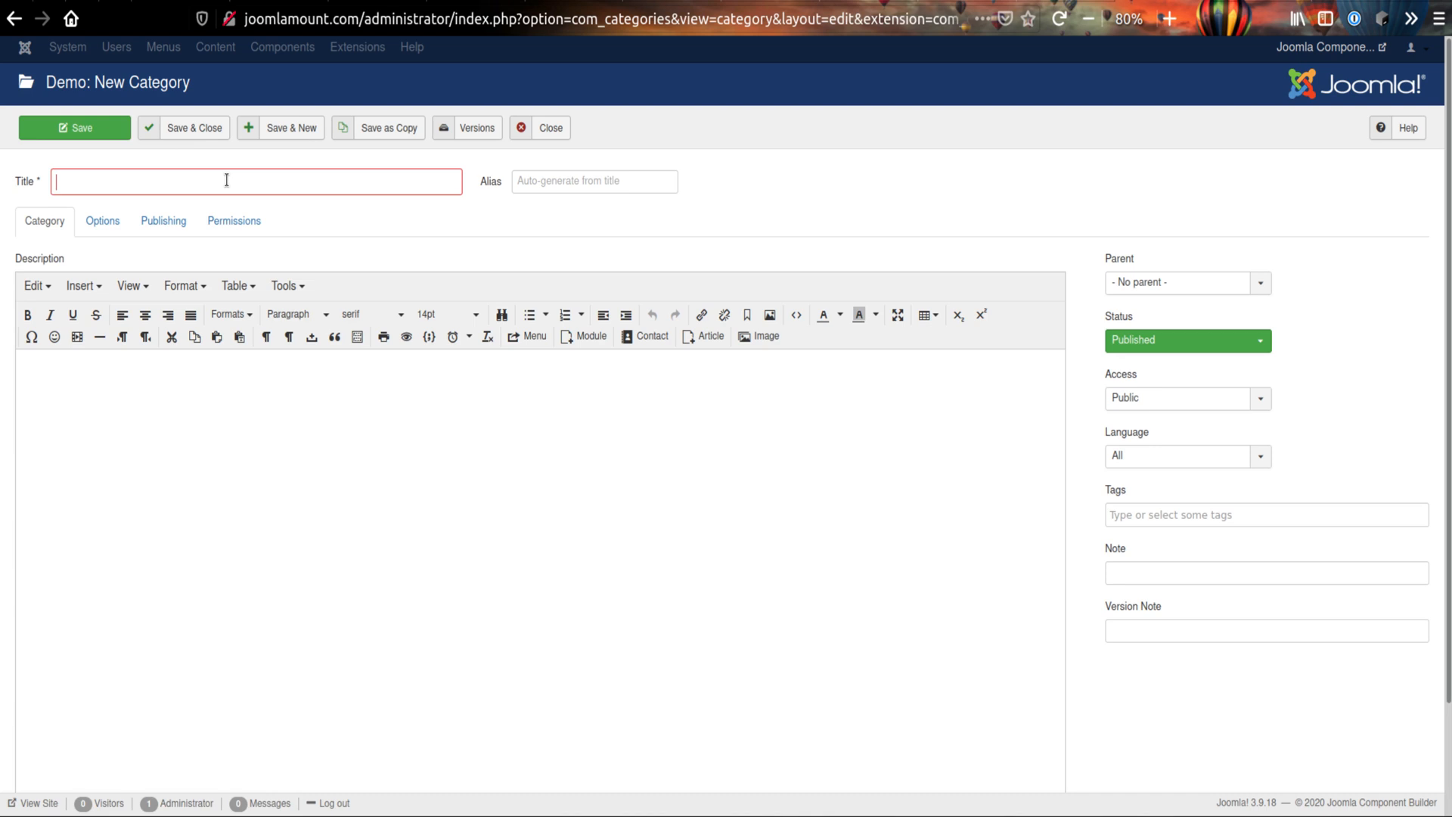
pyautogui.write('Test 1')
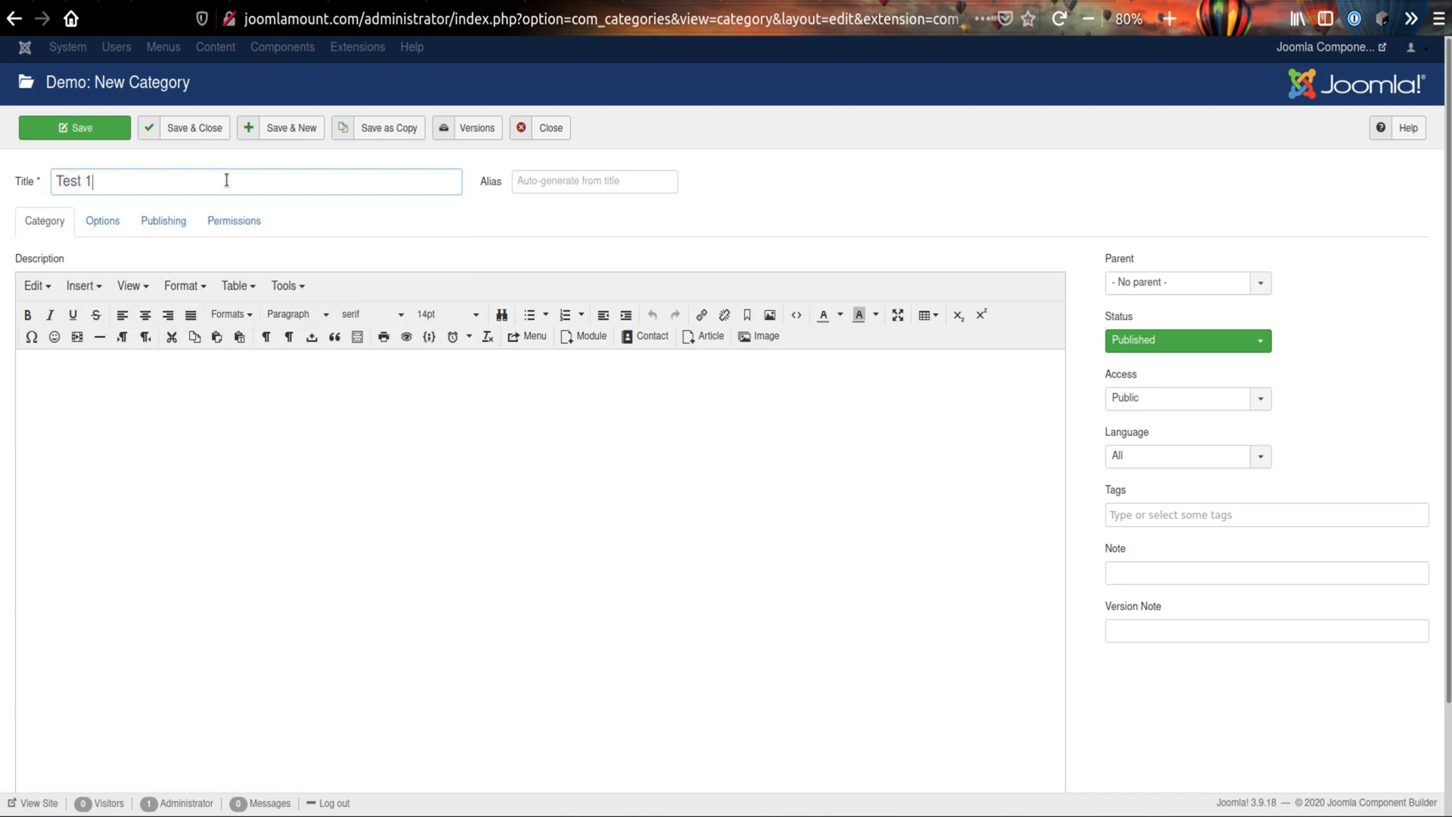
pyautogui.click(203, 127)
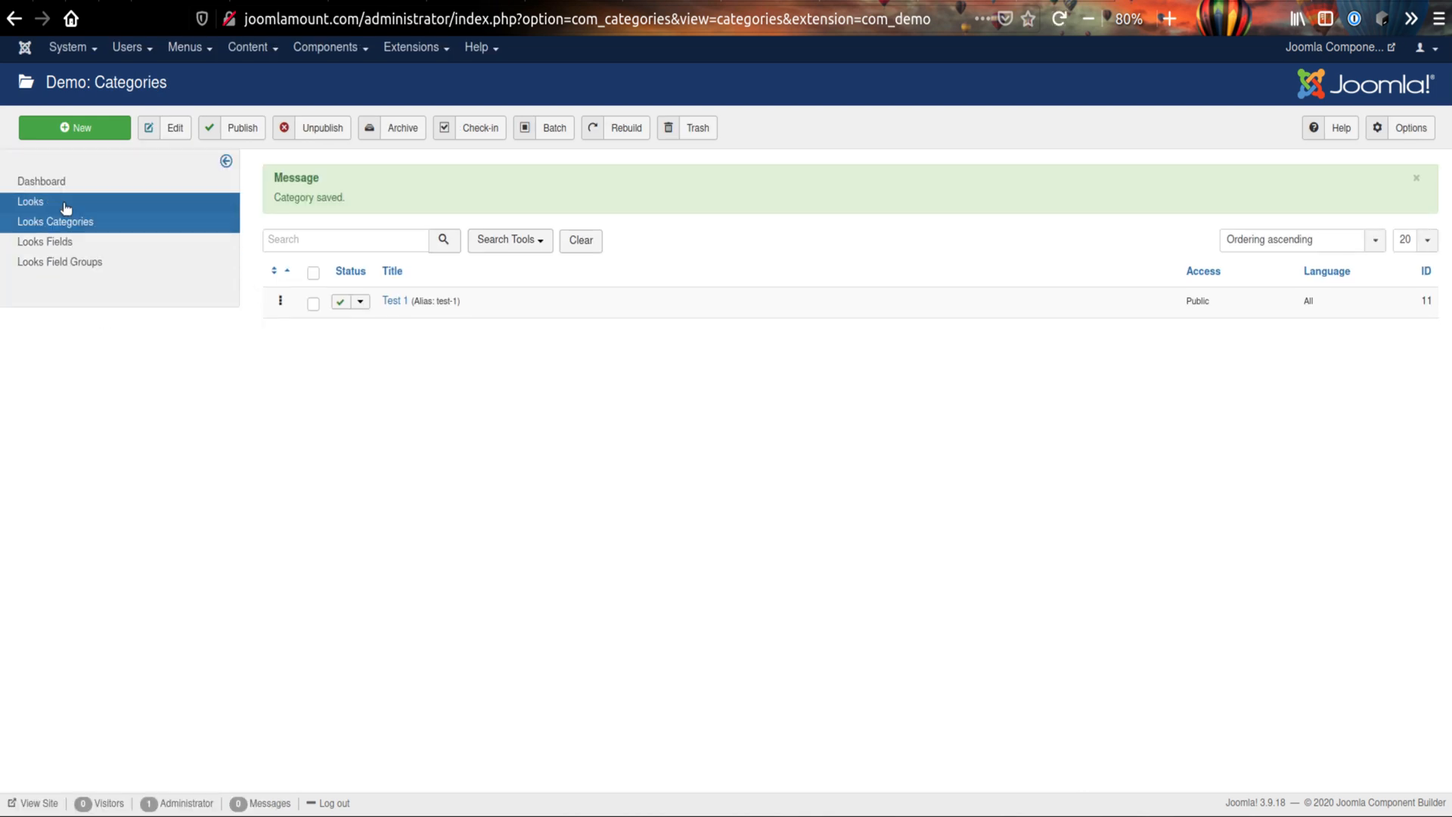
pyautogui.click(63, 207)
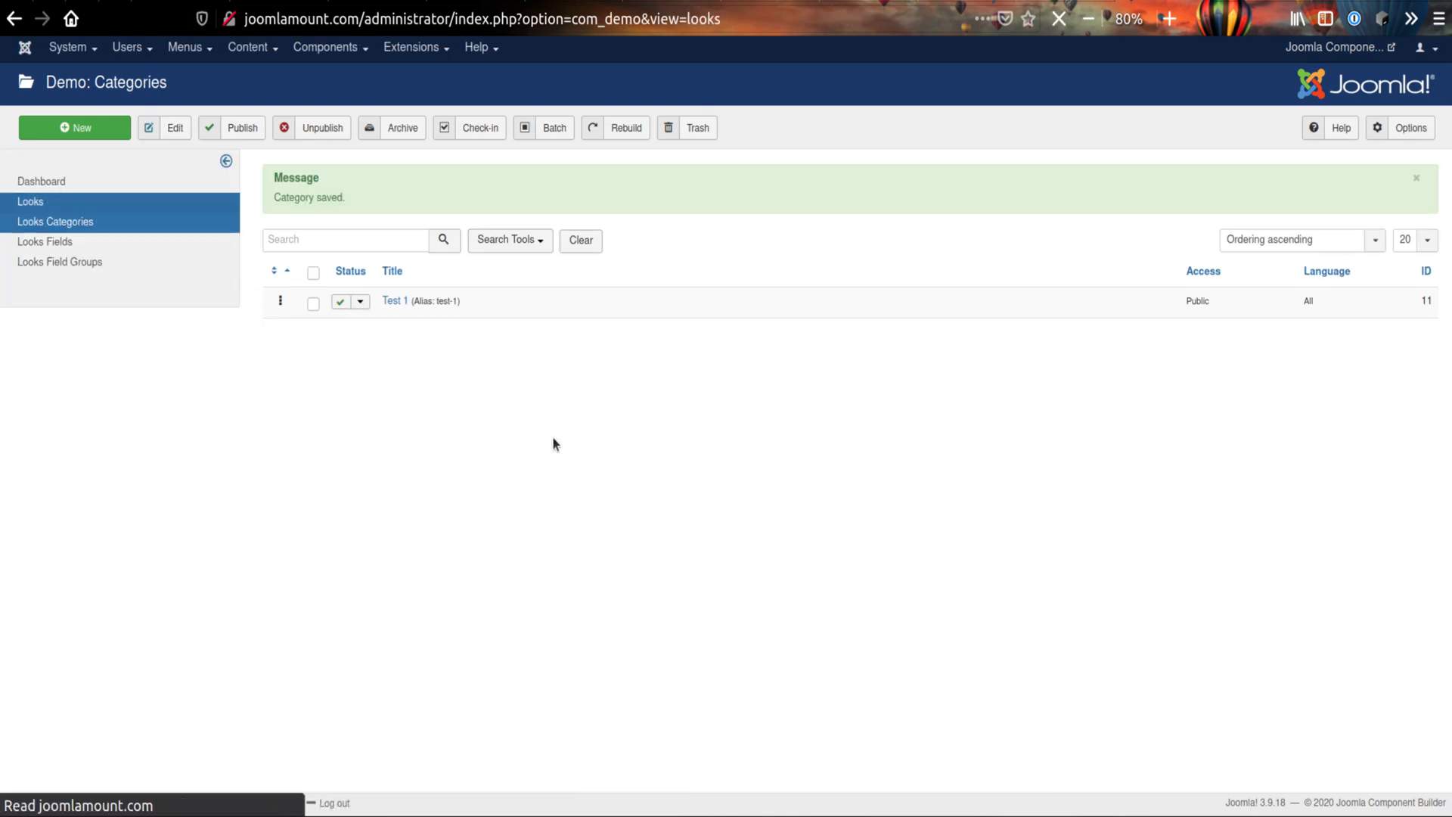
# - Start a new Look, check the options offered under Select a category, and cancel the new record
pyautogui.click(76, 127)
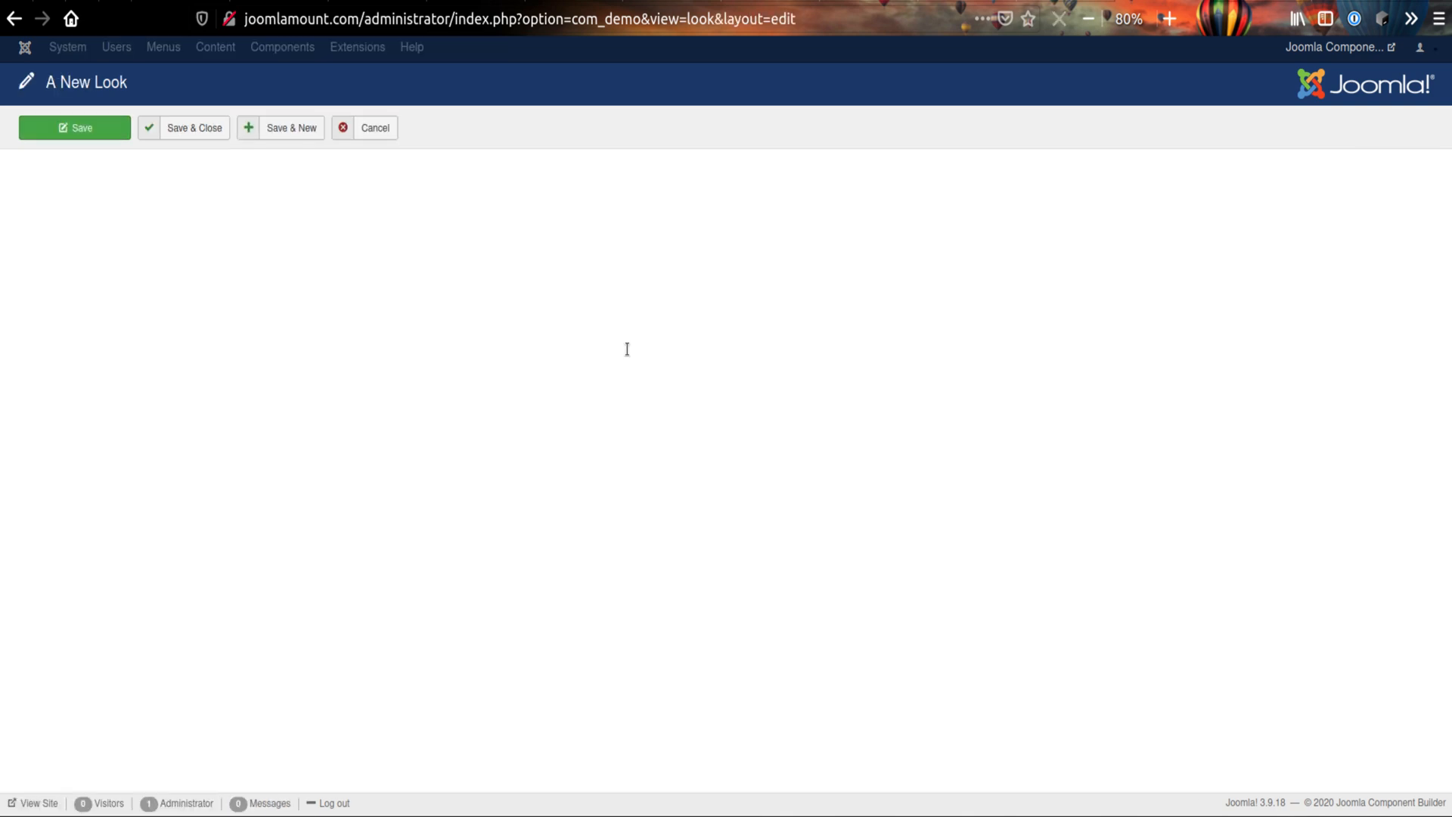
pyautogui.click(162, 260)
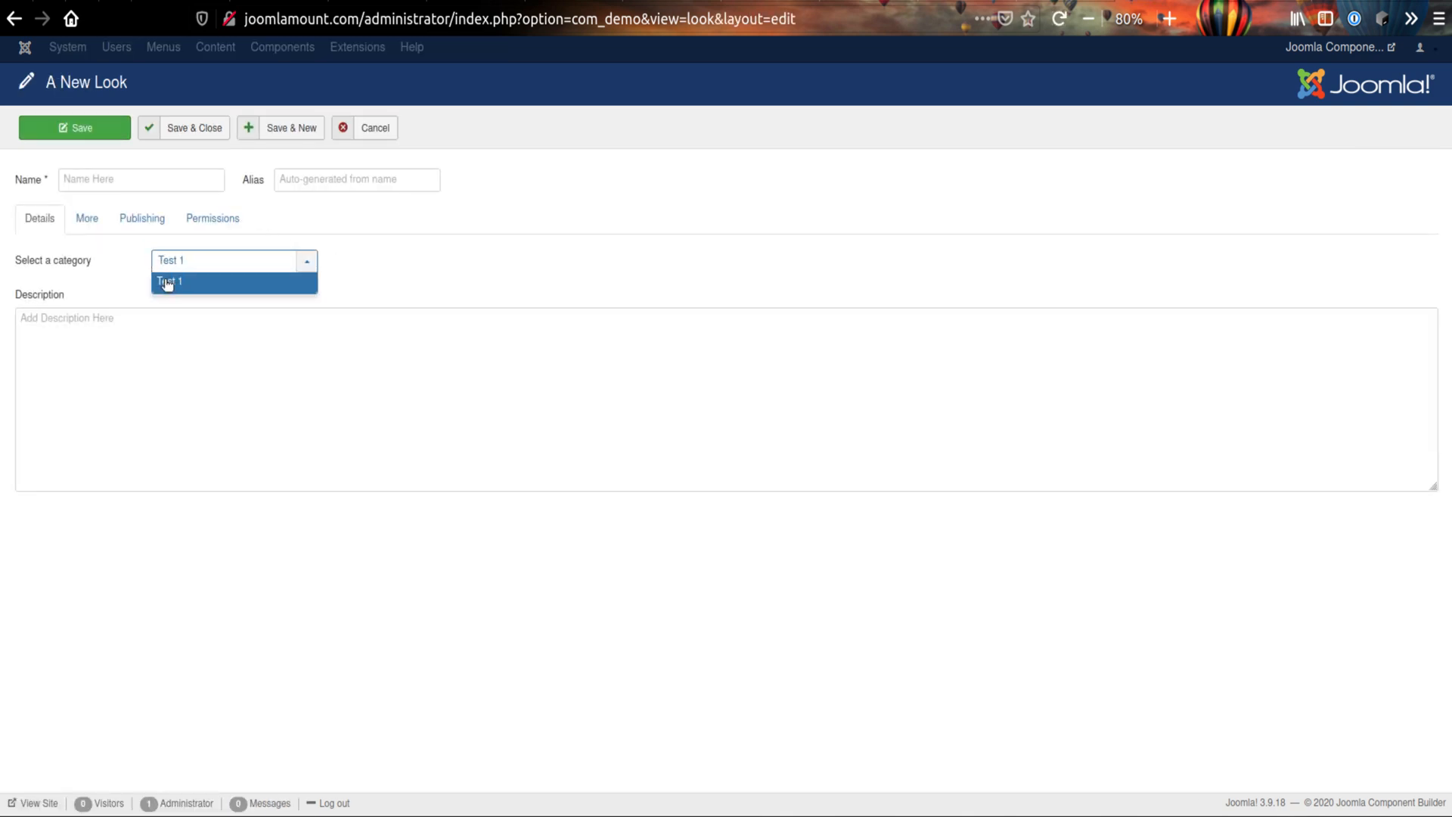
pyautogui.click(421, 301)
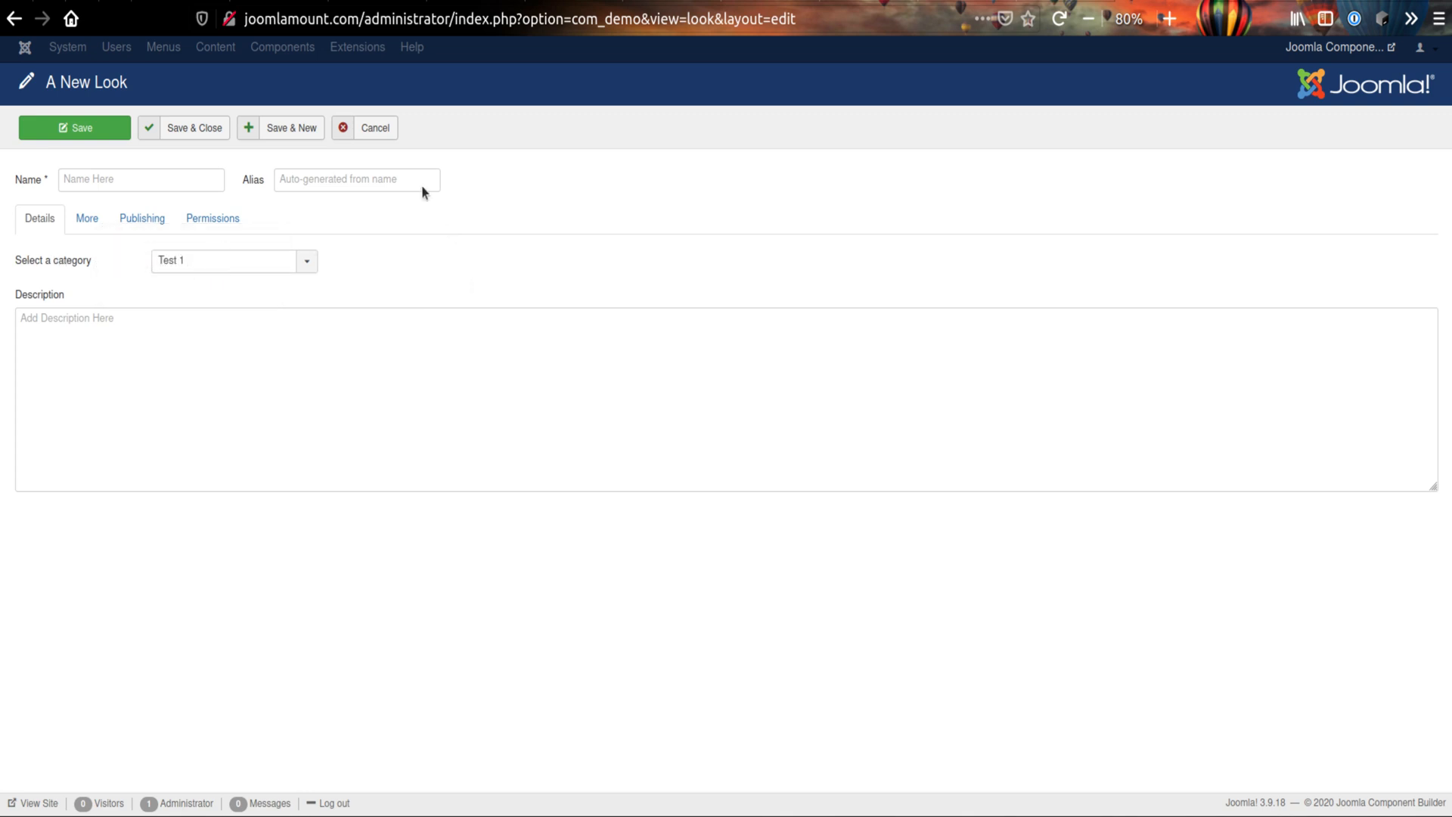
pyautogui.click(383, 129)
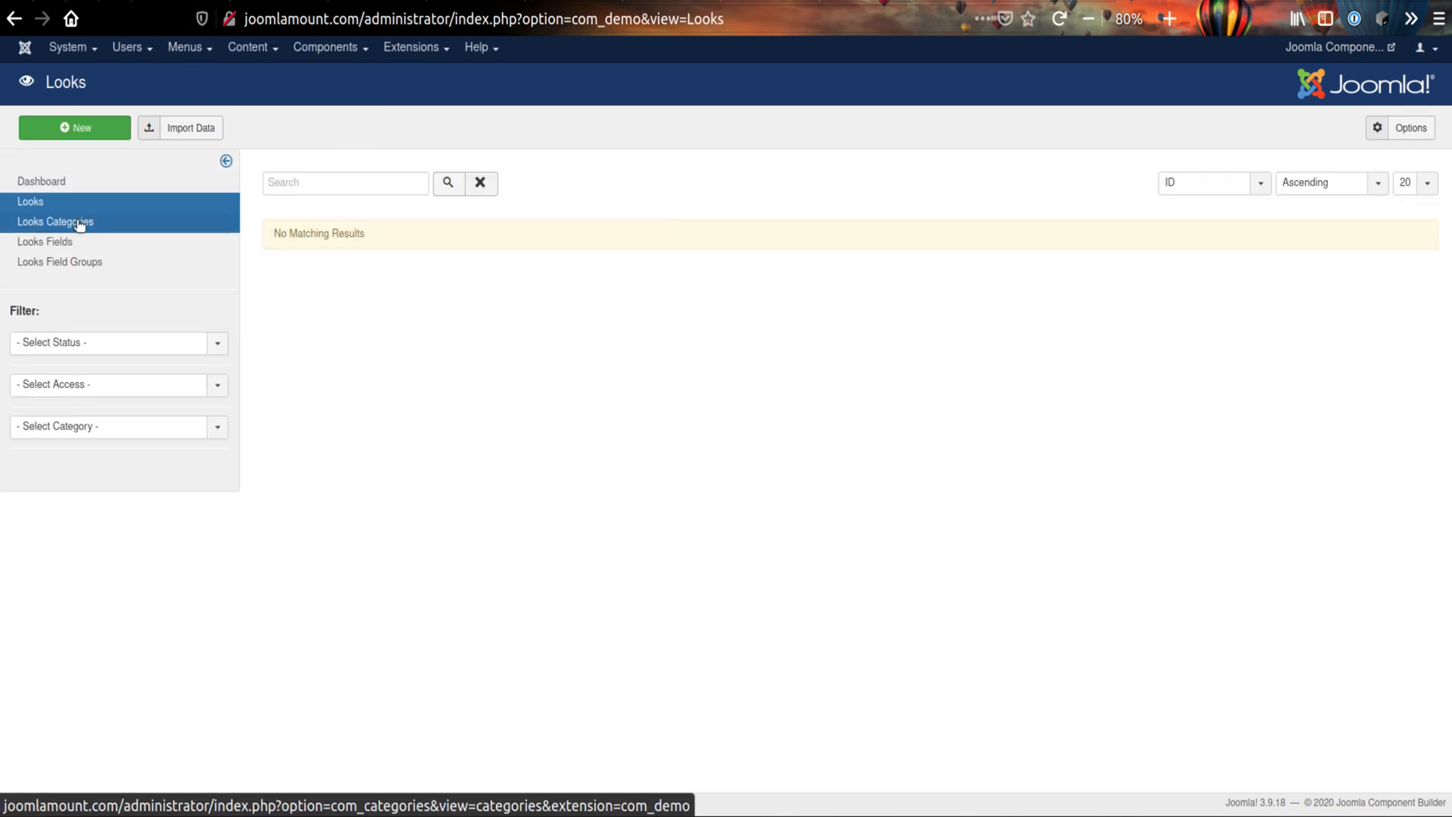
# - Open the Looks Categories list to examine the extension value in its address, and return to the Demo dashboard
pyautogui.click(76, 223)
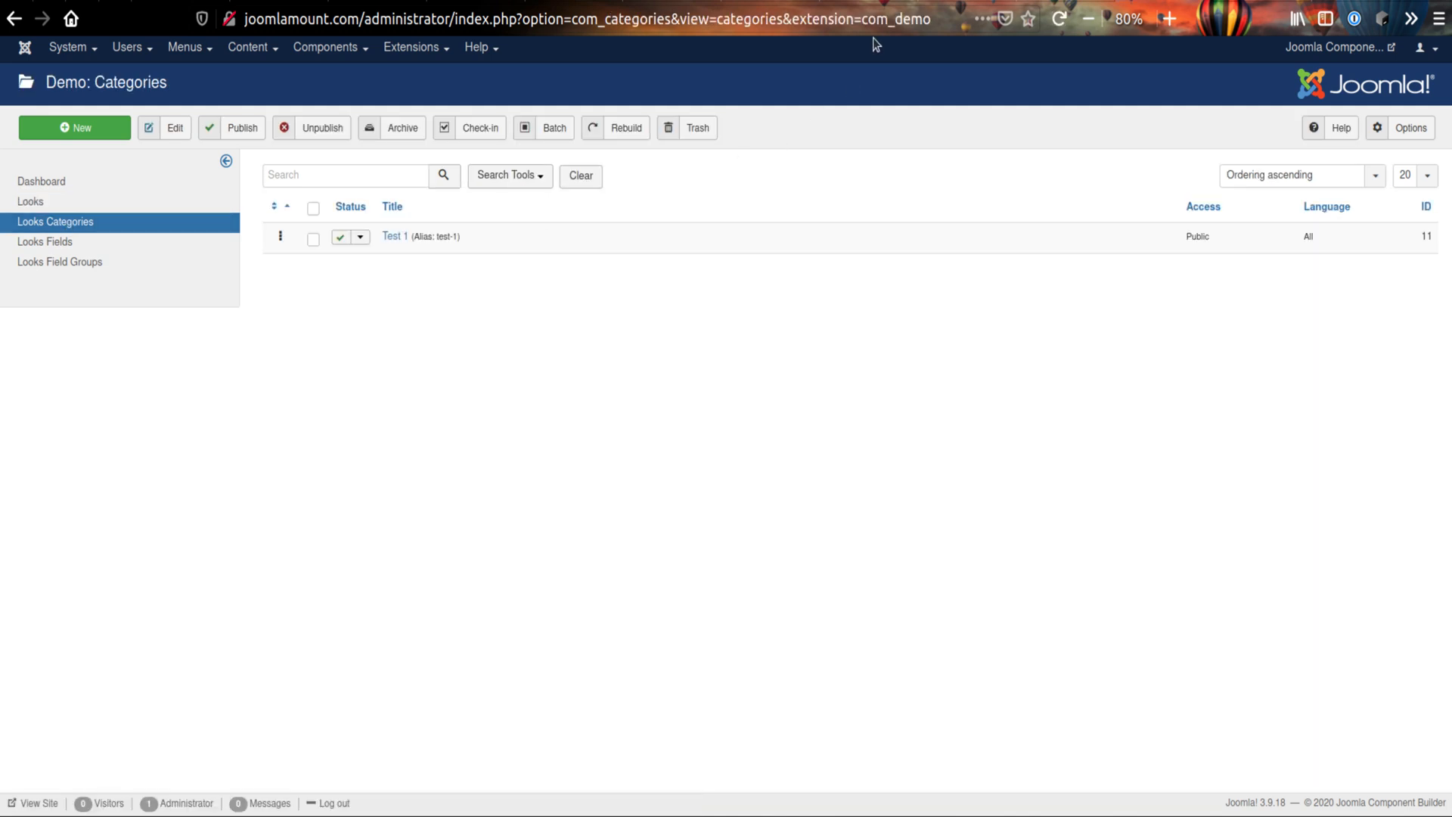
pyautogui.click(930, 21)
pyautogui.click(47, 187)
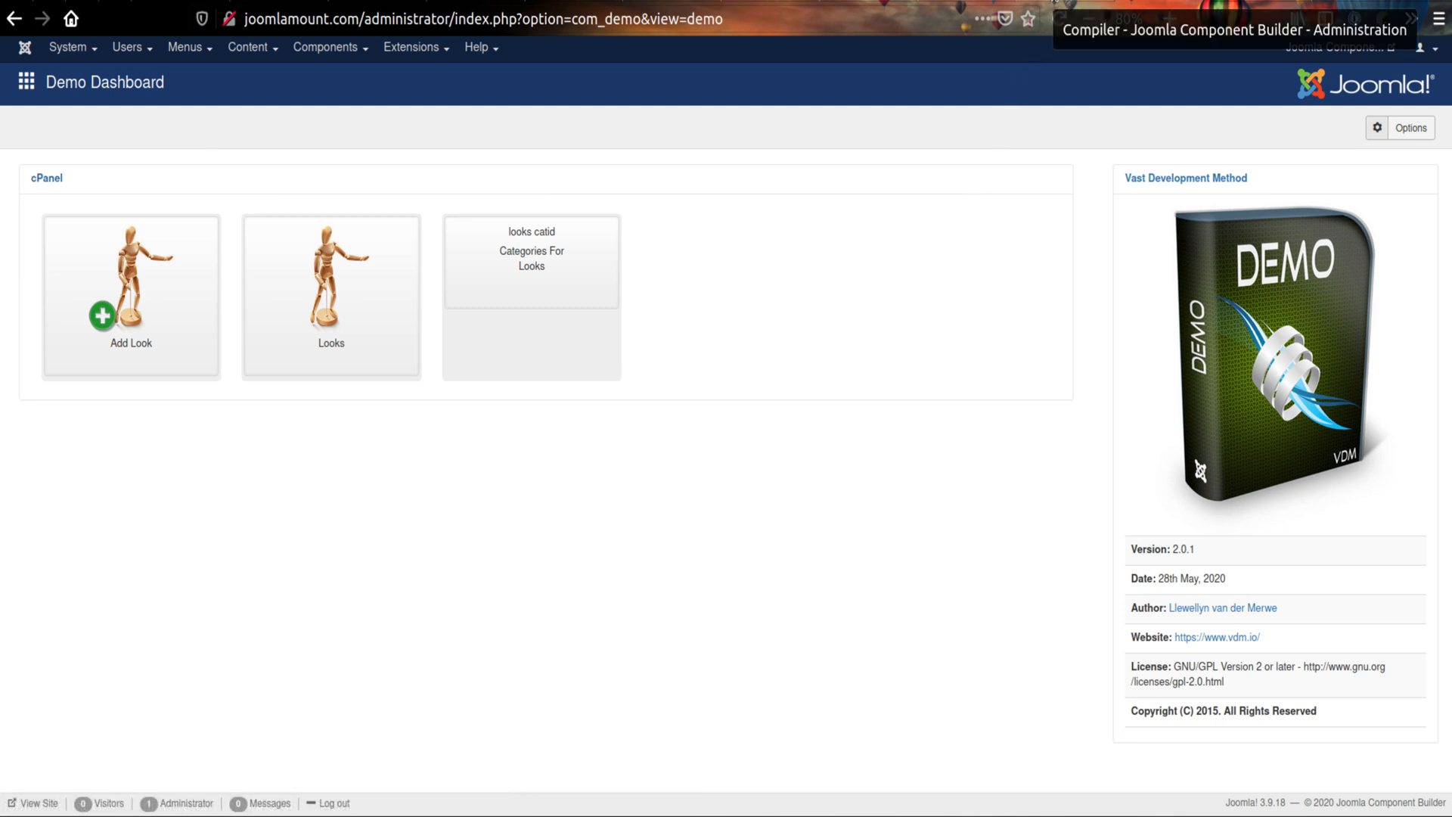
# - Find the Demo component among the installed extensions by searching for "demo" and uninstall it
pyautogui.click(412, 47)
pyautogui.moveTo(424, 79)
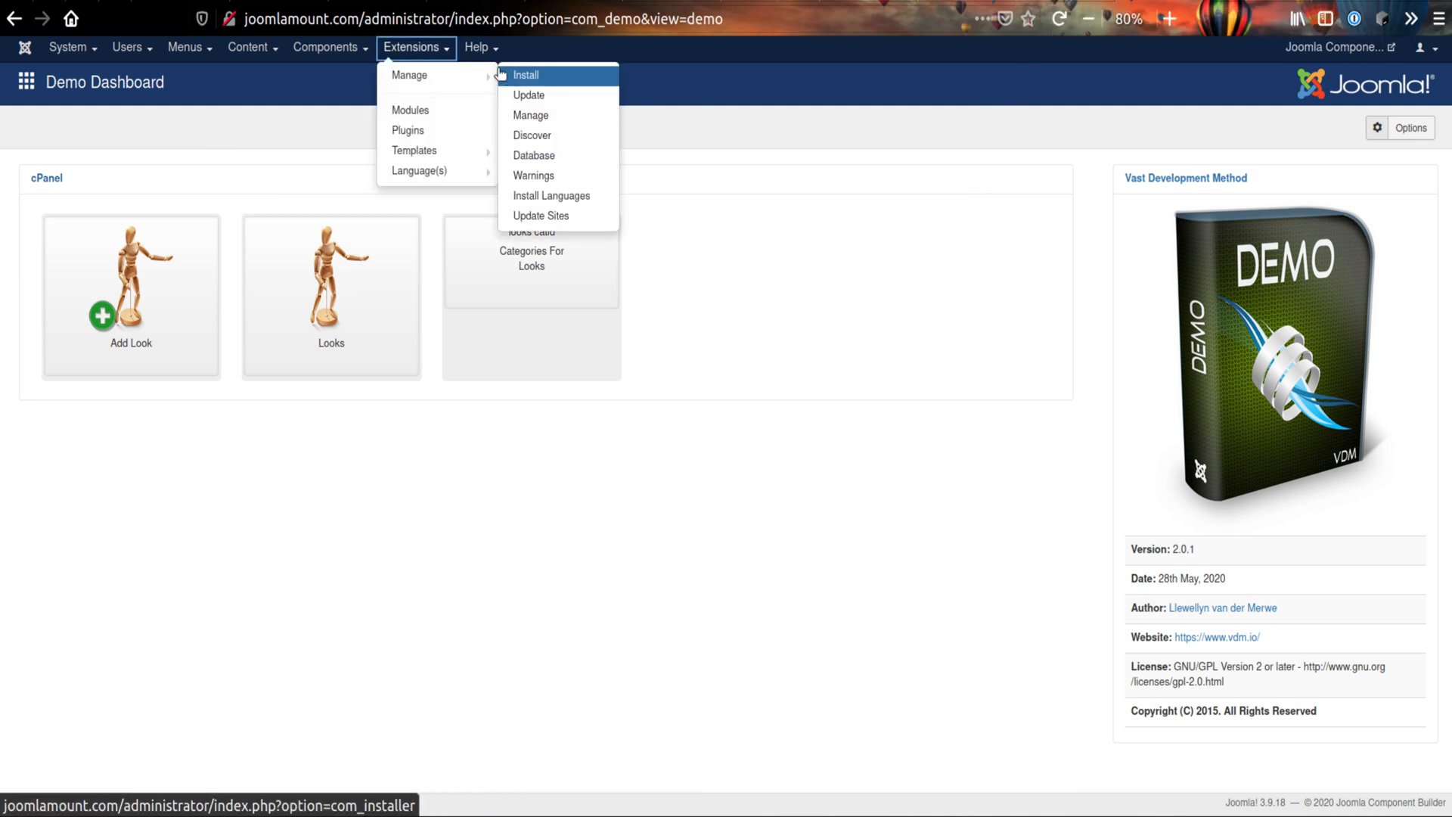
pyautogui.click(531, 118)
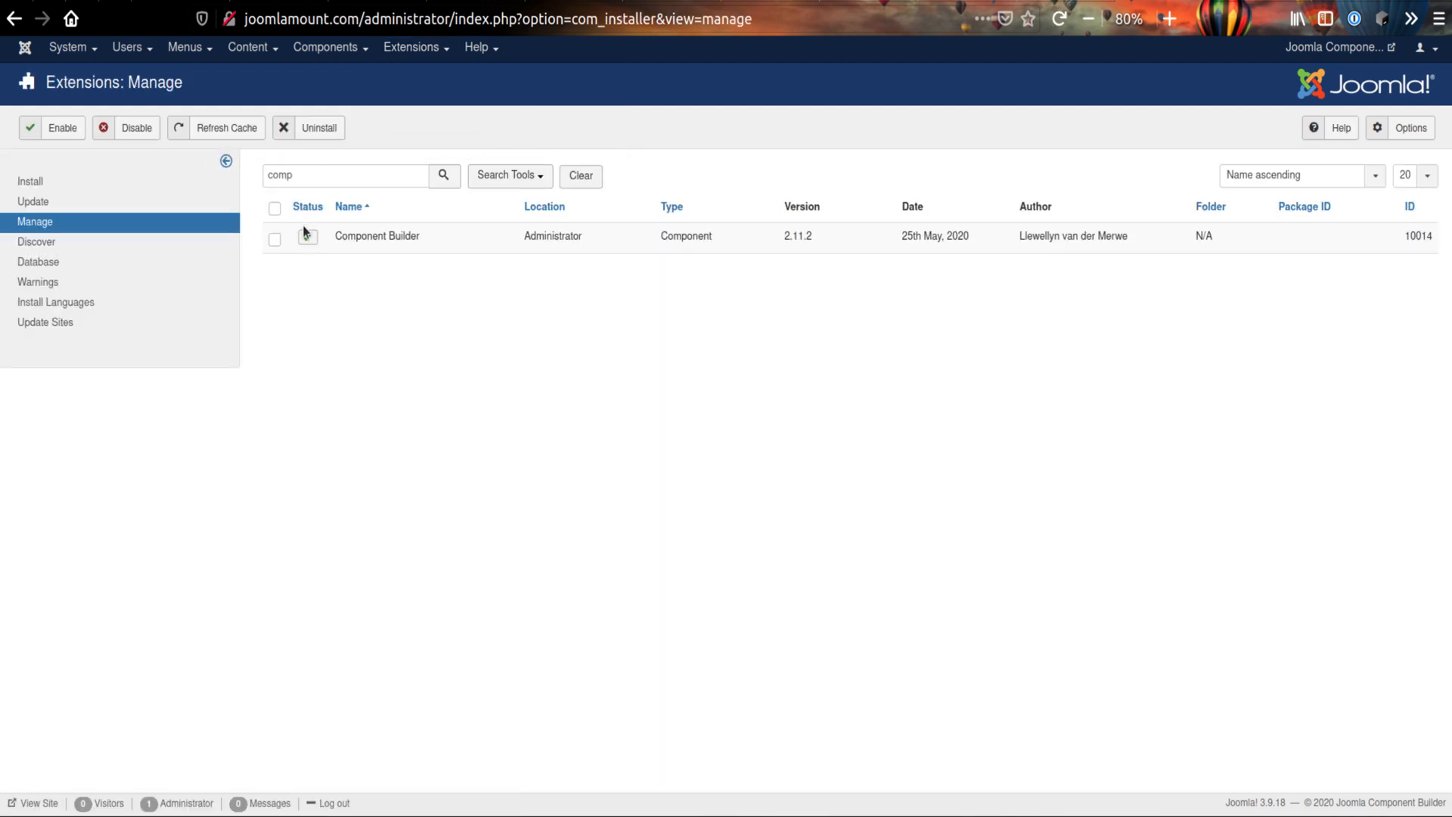
pyautogui.doubleClick(280, 175)
pyautogui.write('demo')
pyautogui.press('Return')
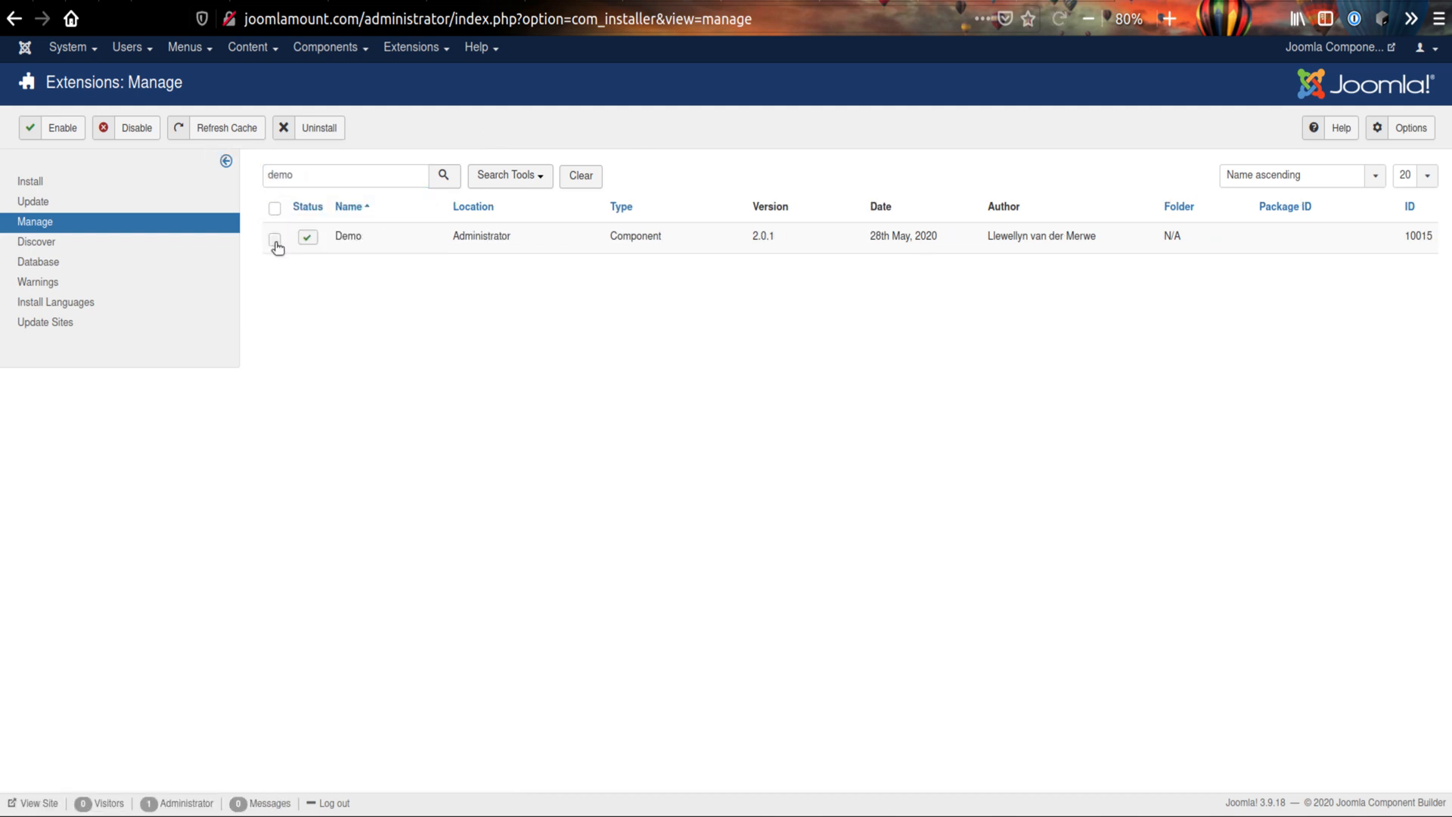
pyautogui.click(275, 239)
pyautogui.click(324, 136)
pyautogui.click(1023, 390)
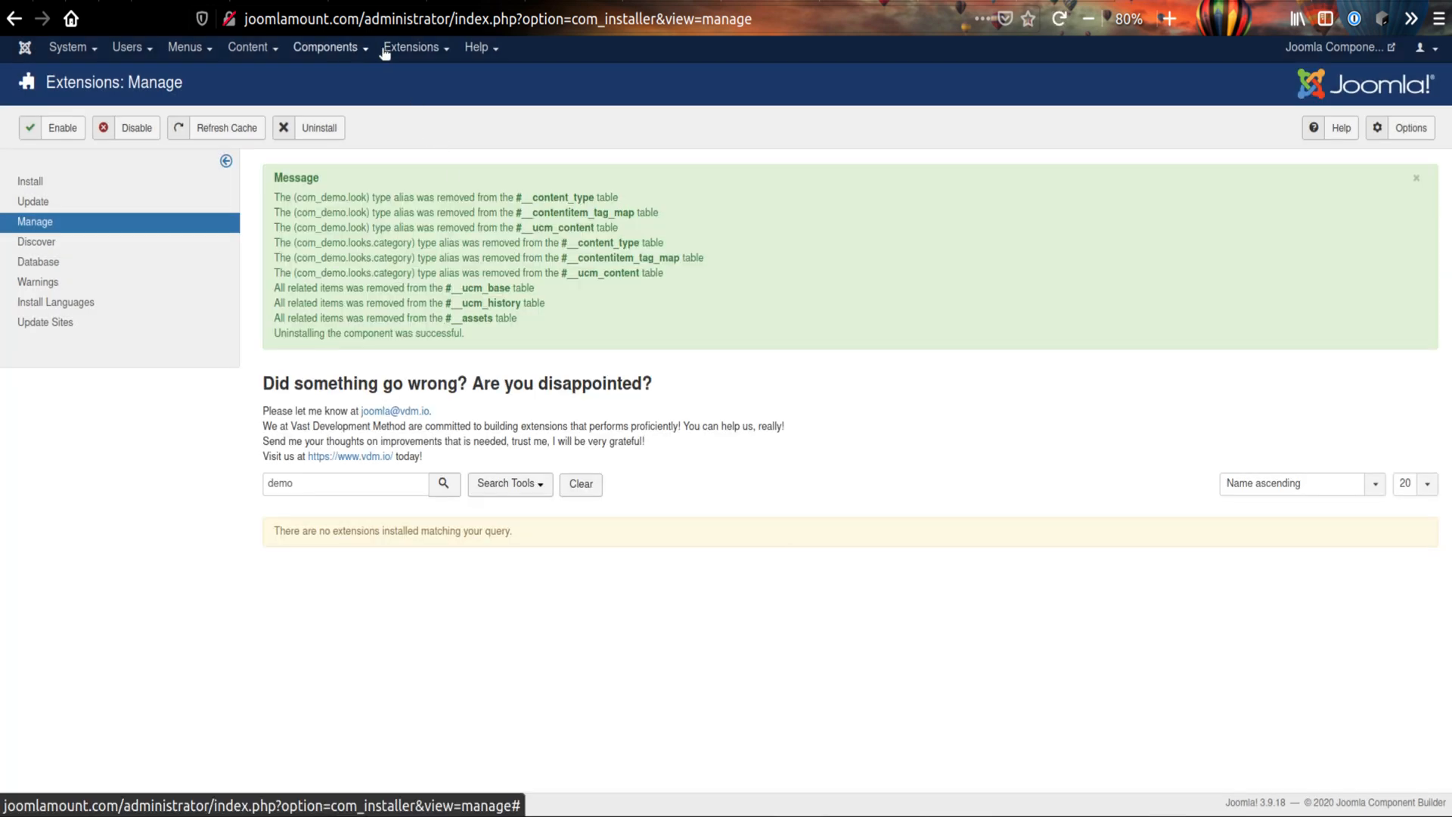
# - Go to Component Builder's admin views and open the Look view for editing
pyautogui.click(332, 47)
pyautogui.click(351, 71)
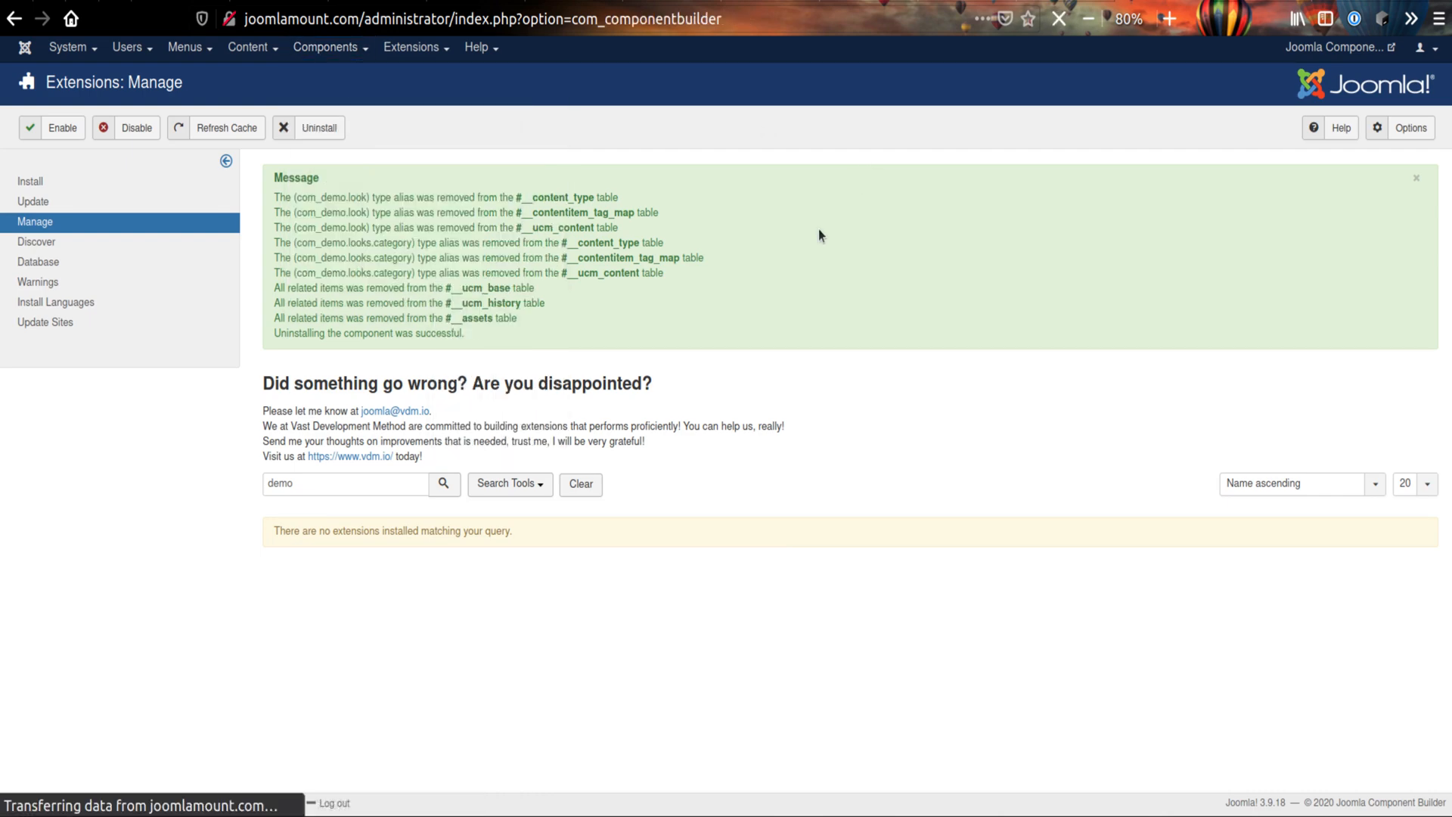
pyautogui.scroll(-3, 584, 331)
pyautogui.scroll(2, 583, 337)
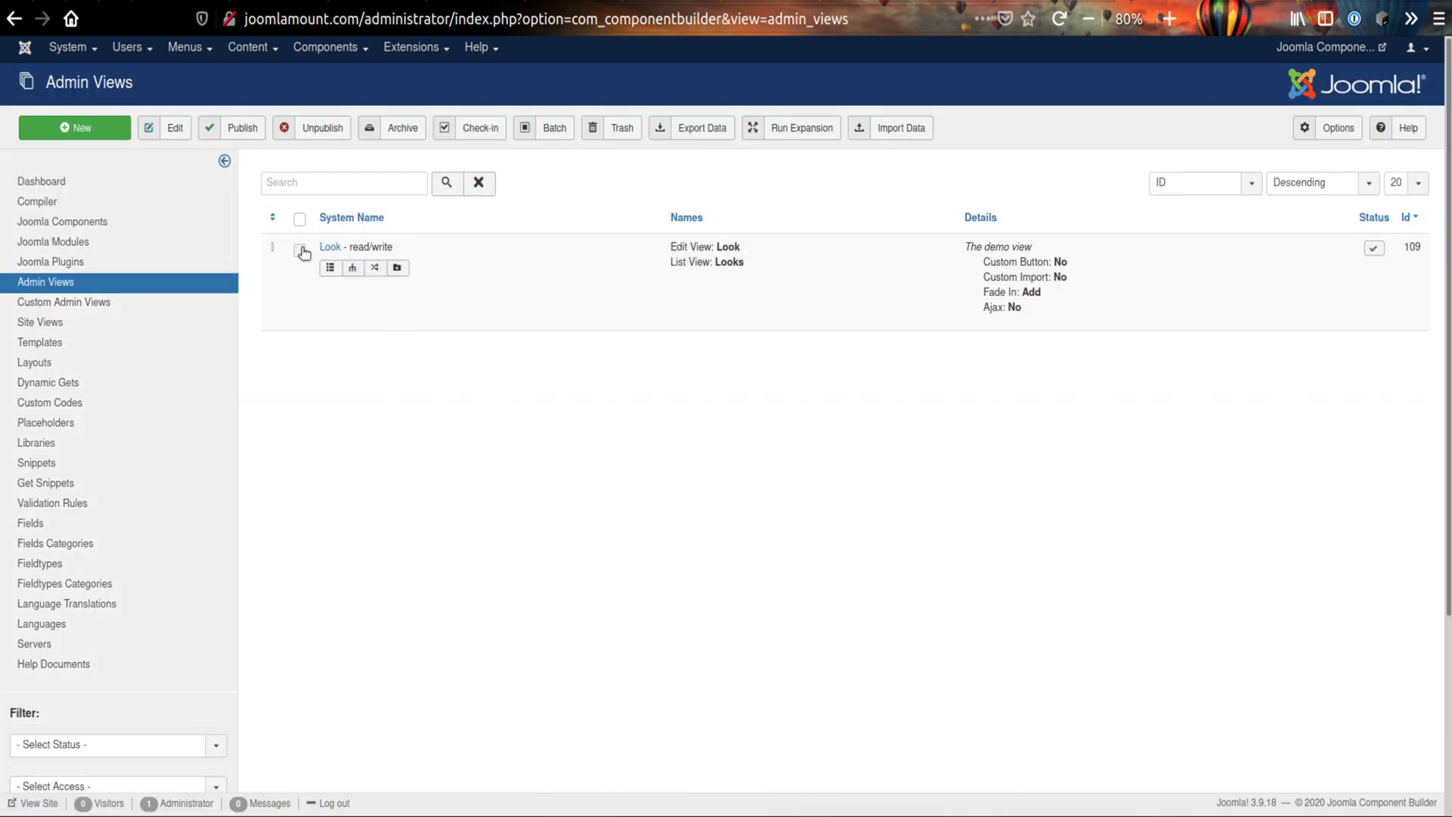
pyautogui.click(331, 247)
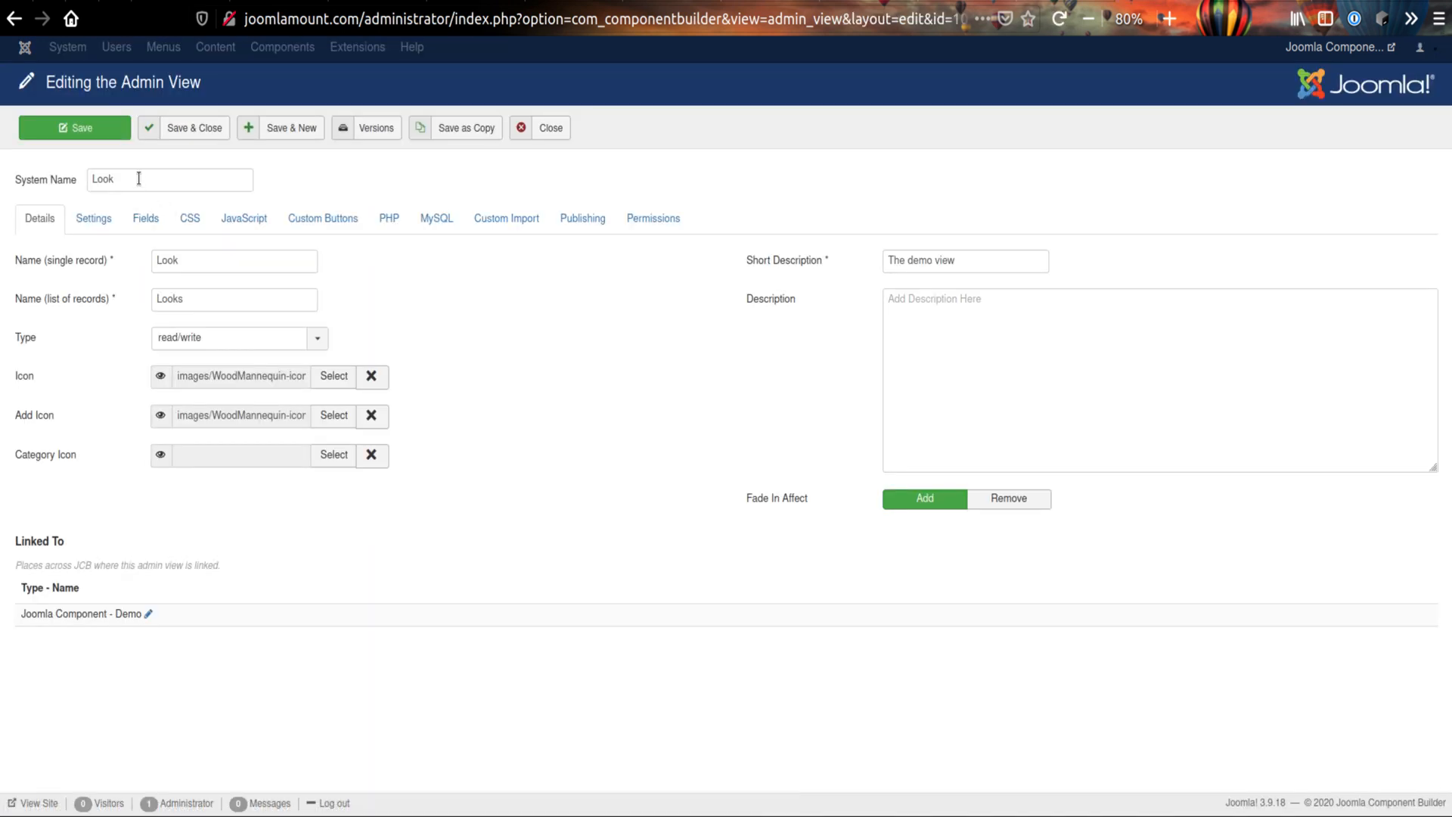
# - Save the Look admin view as a copy with system and single names Another View and list name Another Views, and close it
pyautogui.doubleClick(139, 178)
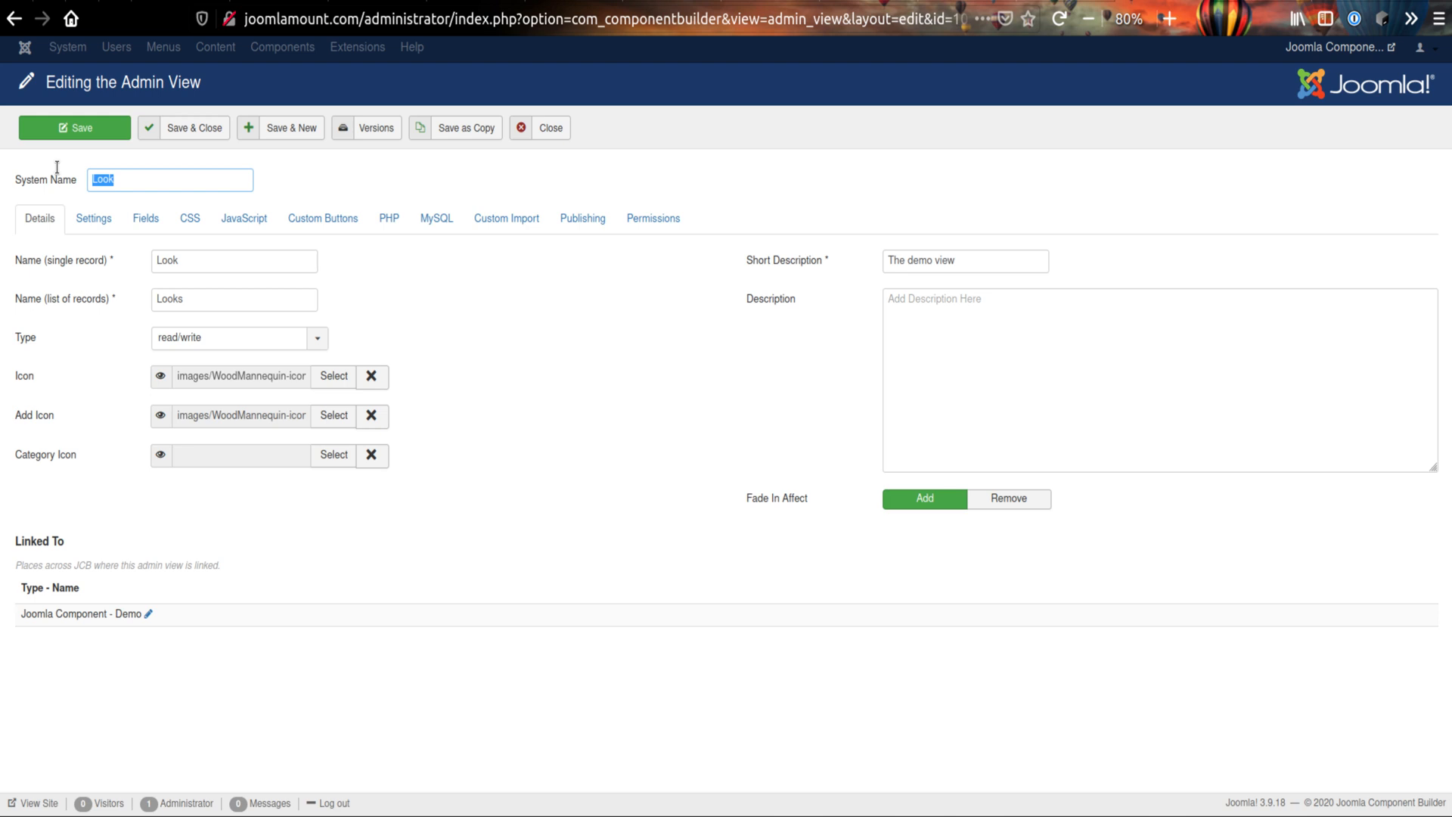
pyautogui.write('Another View')
pyautogui.hotkey('ctrl', 'a')
pyautogui.hotkey('ctrl', 'c')
pyautogui.moveTo(189, 259); pyautogui.dragTo(143, 298)
pyautogui.hotkey('ctrl', 'v')
pyautogui.hotkey('ctrl', 'v')
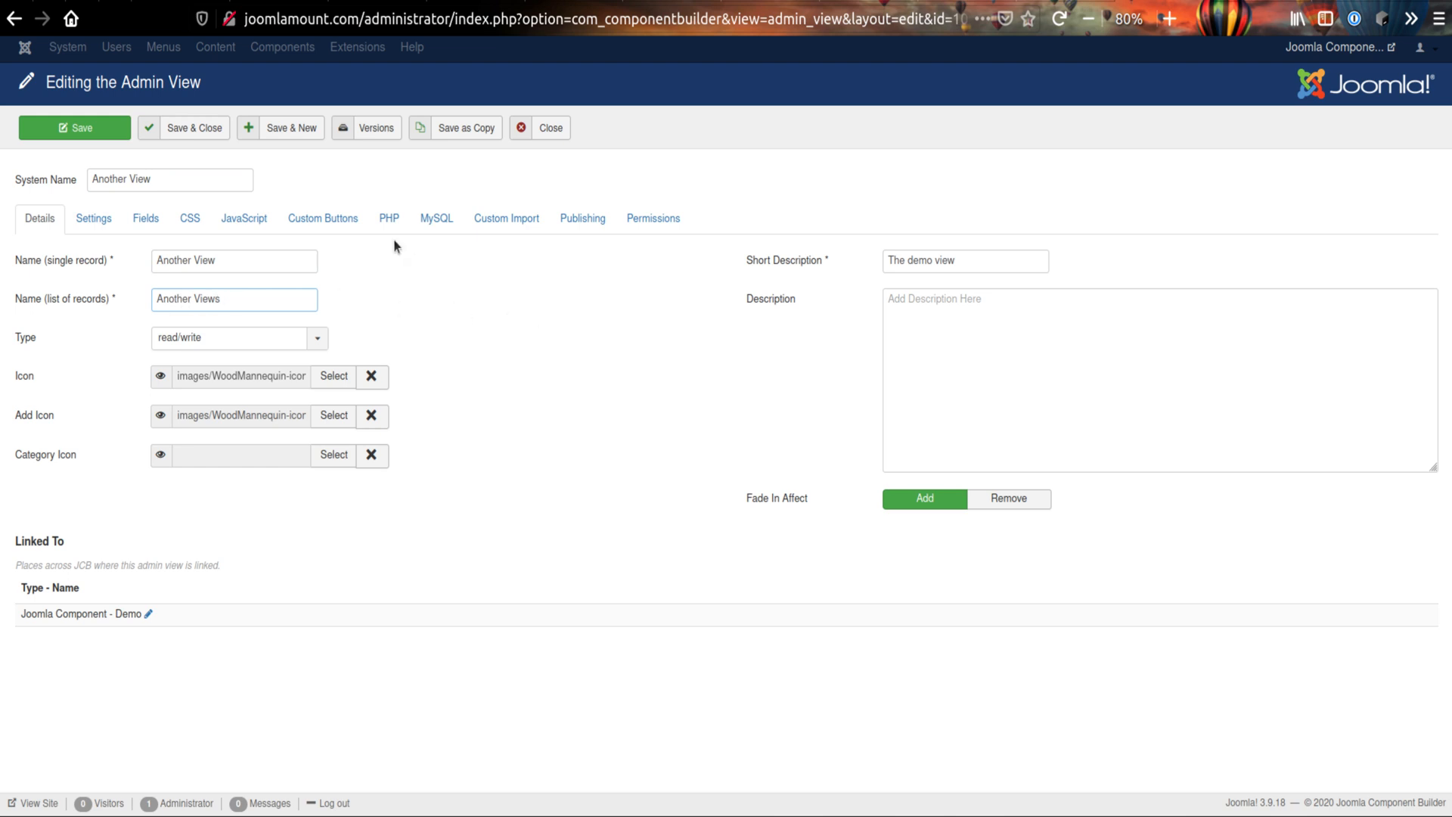
pyautogui.click(469, 133)
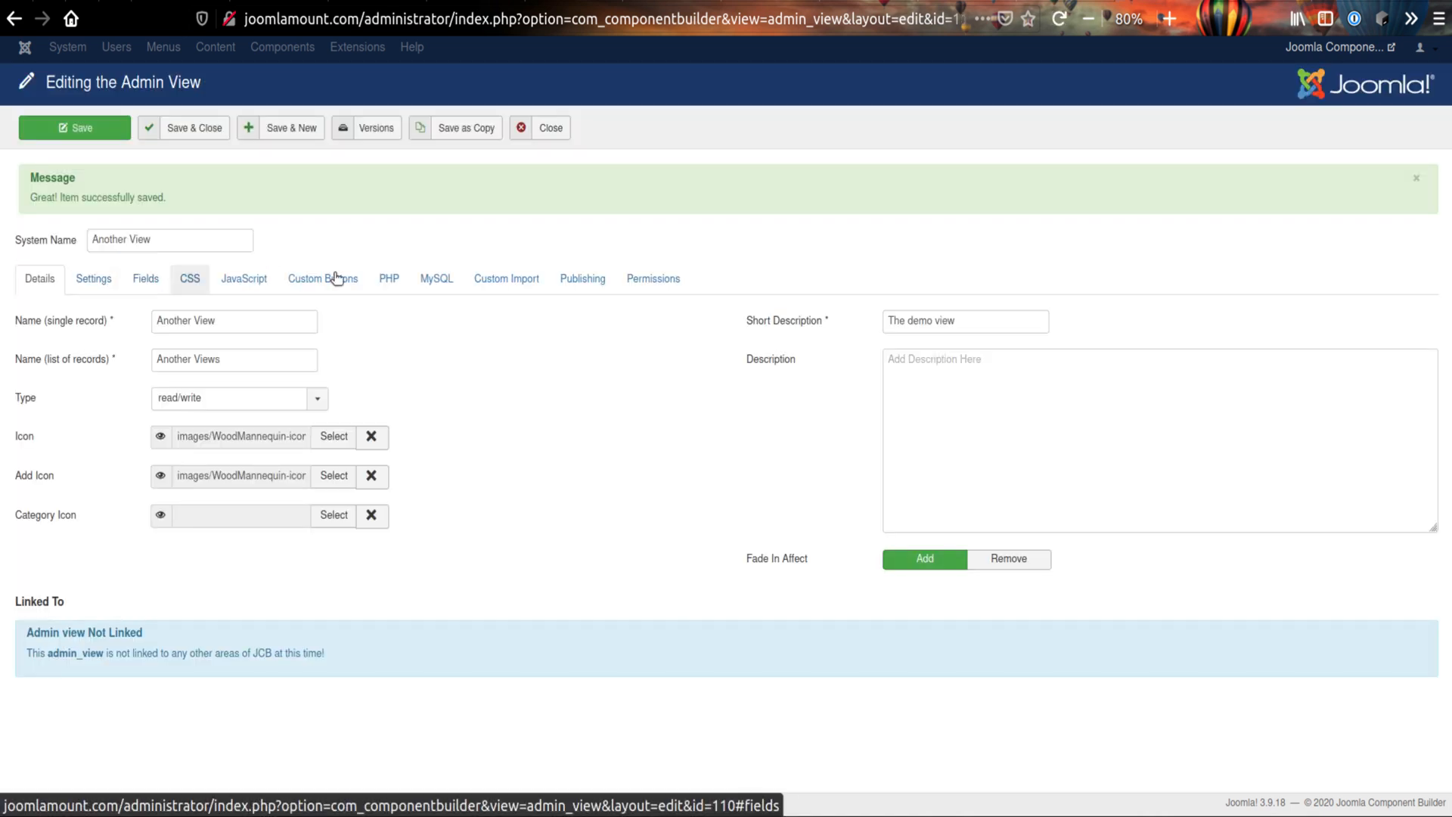
pyautogui.click(536, 126)
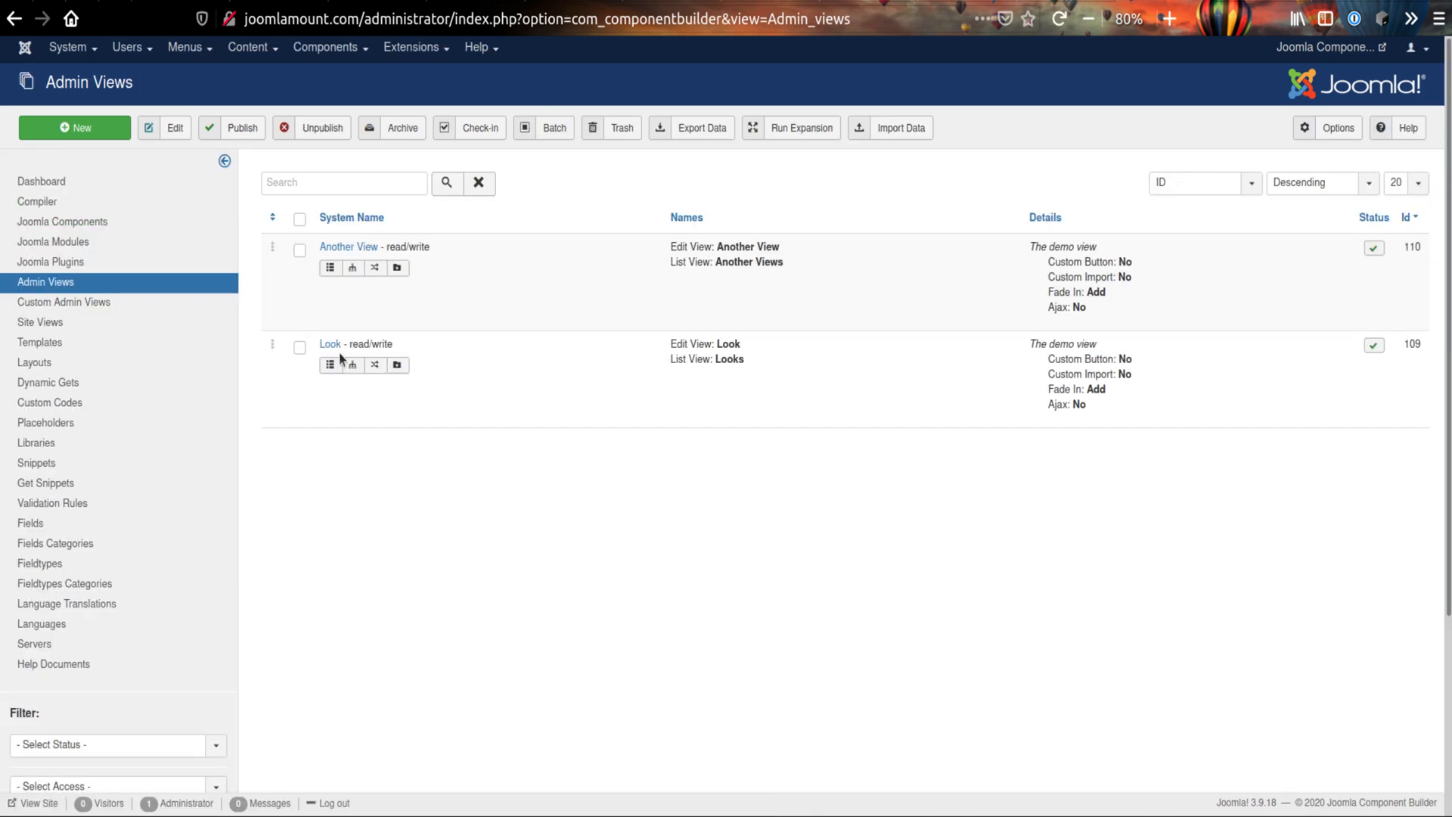
# - Rename the copied admin view's system and single names to Another Look and its list name to Another Looks, and save and close
pyautogui.click(354, 249)
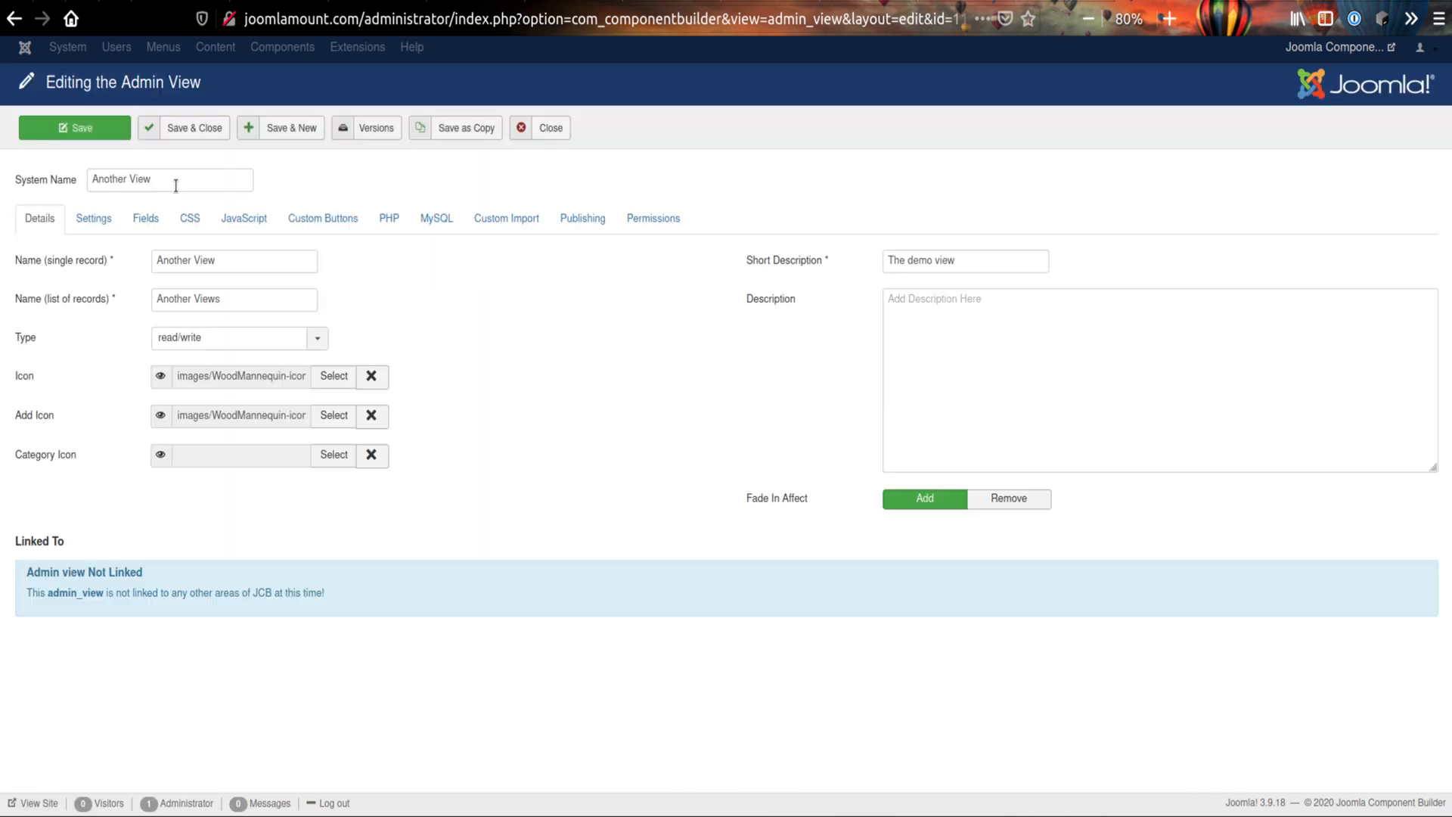
pyautogui.moveTo(168, 179); pyautogui.dragTo(133, 179)
pyautogui.press('BackSpace')
pyautogui.moveTo(131, 179); pyautogui.dragTo(187, 181)
pyautogui.doubleClick(202, 260)
pyautogui.hotkey('ctrl', 'v')
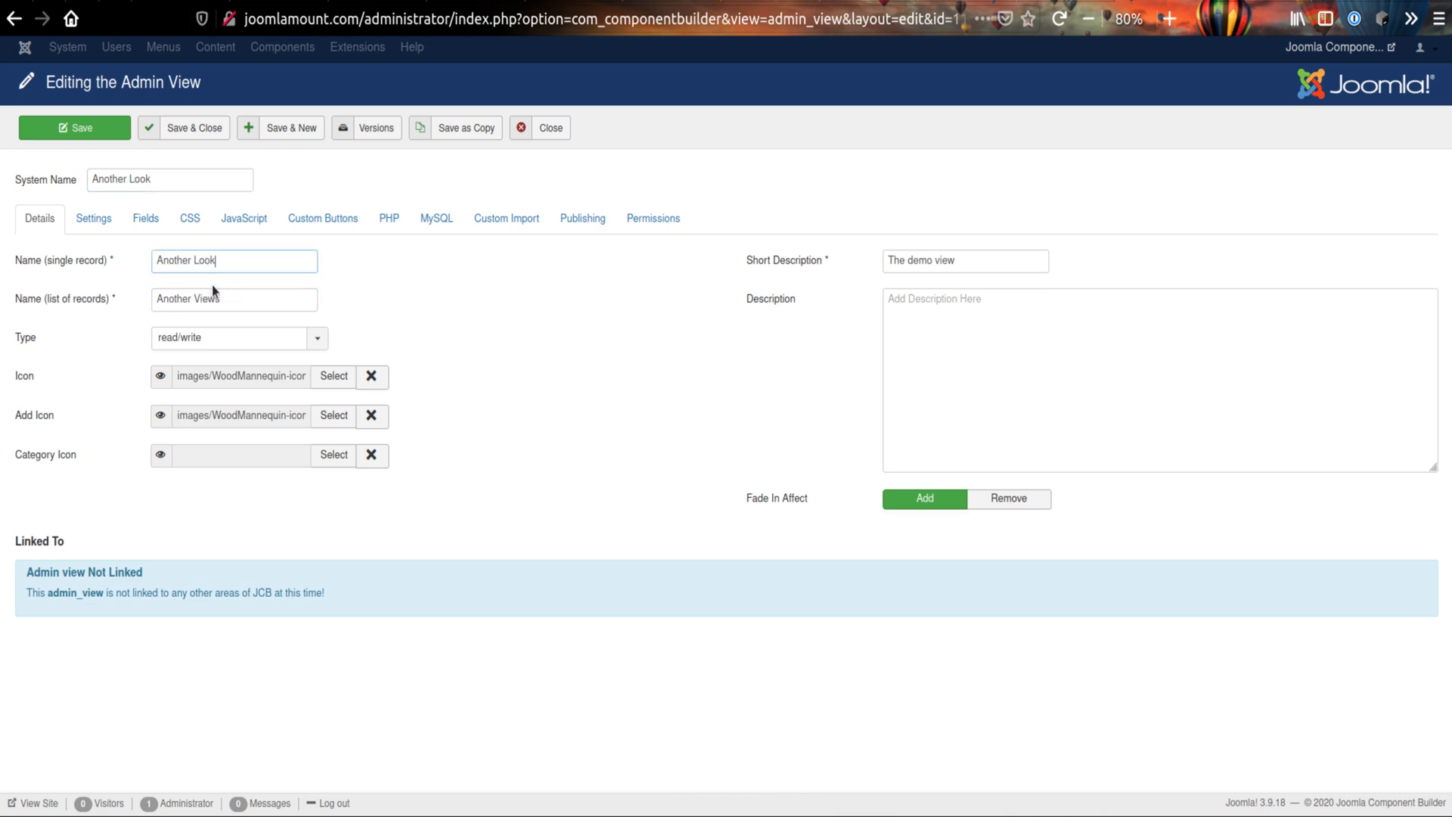
pyautogui.moveTo(197, 301); pyautogui.dragTo(209, 303)
pyautogui.hotkey('ctrl', 'v')
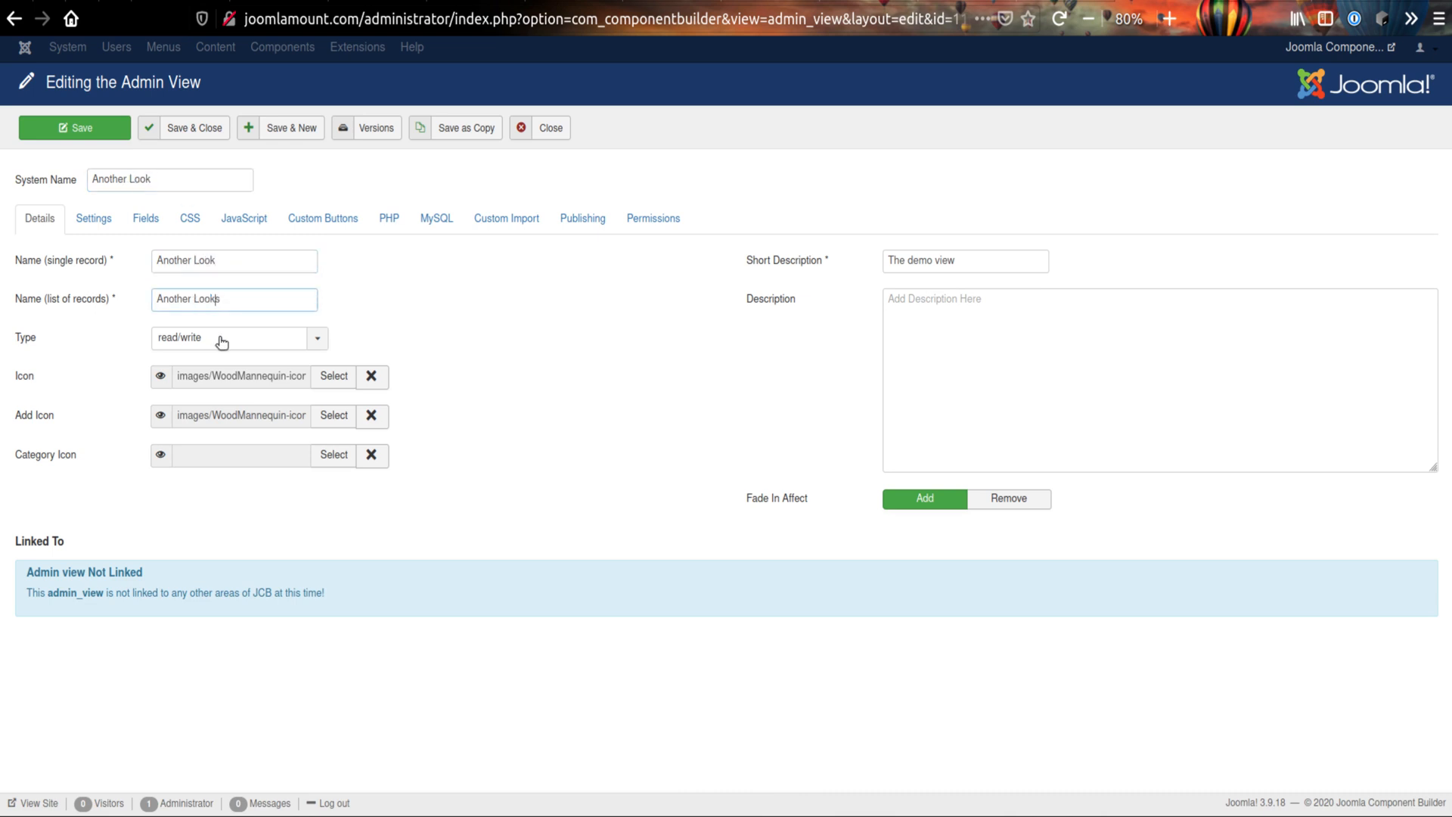
pyautogui.click(189, 121)
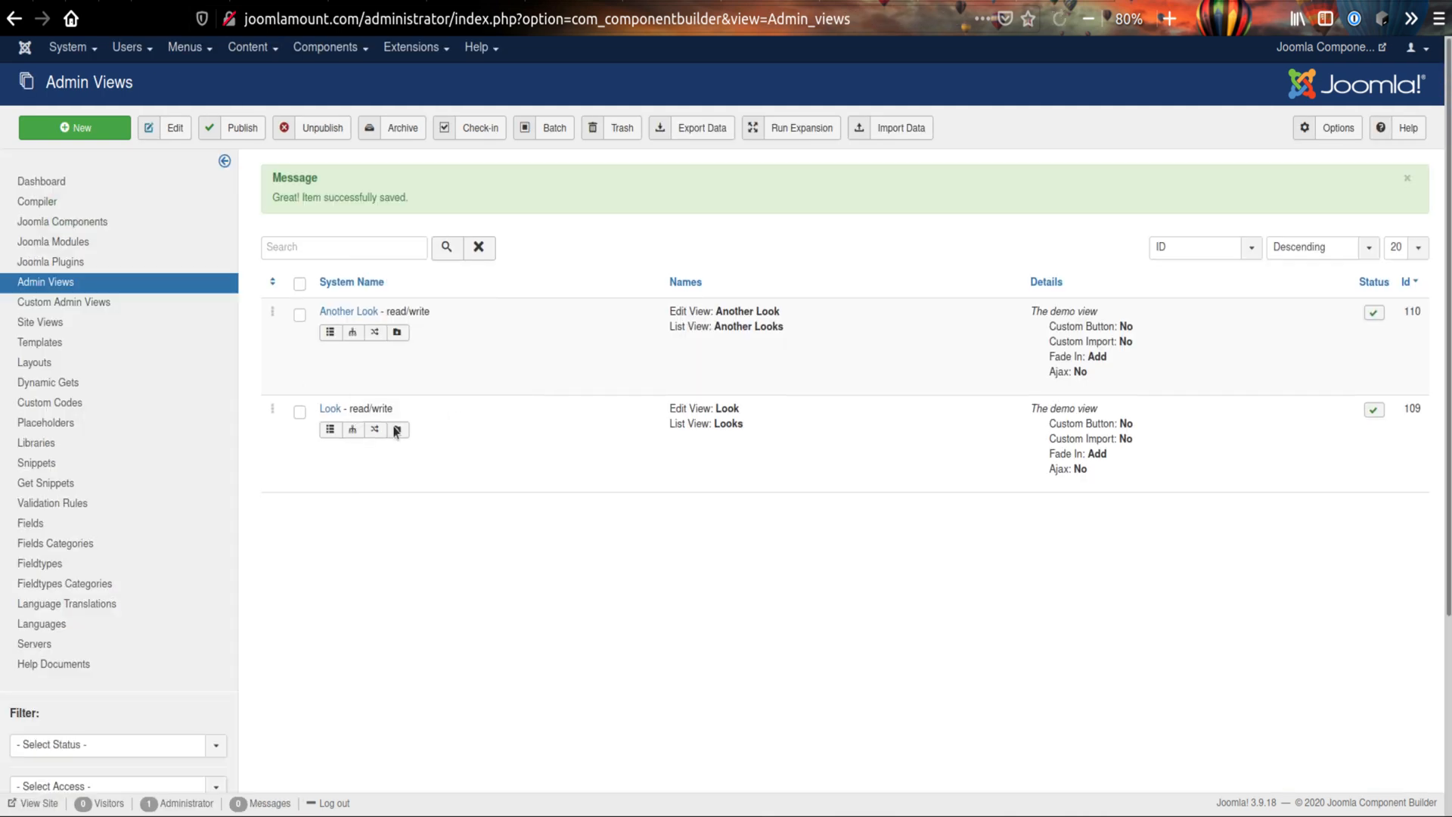
# - Add a row for the Another Look view to the Demo component's admin views
pyautogui.click(78, 227)
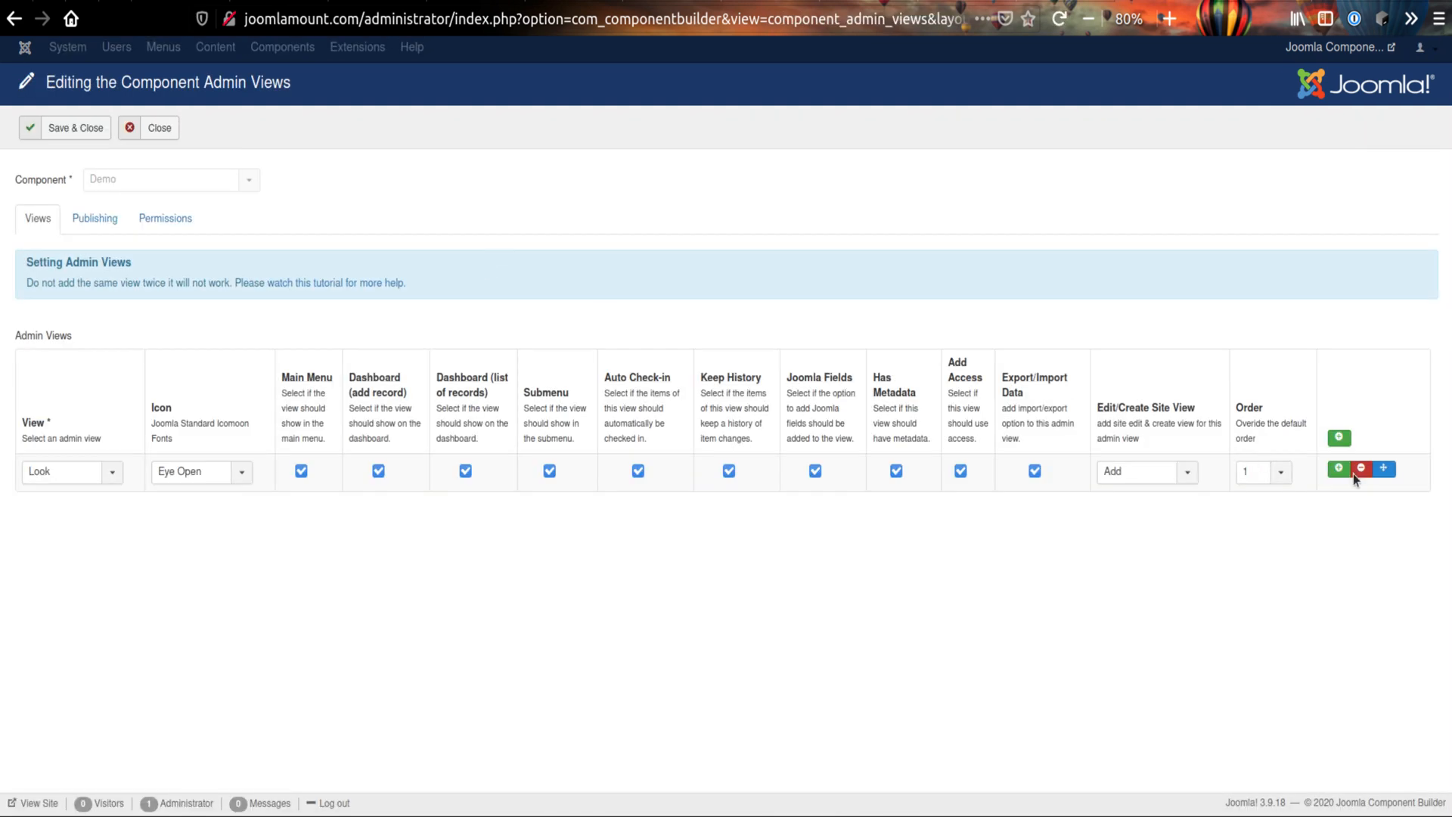
pyautogui.click(1338, 469)
pyautogui.click(75, 509)
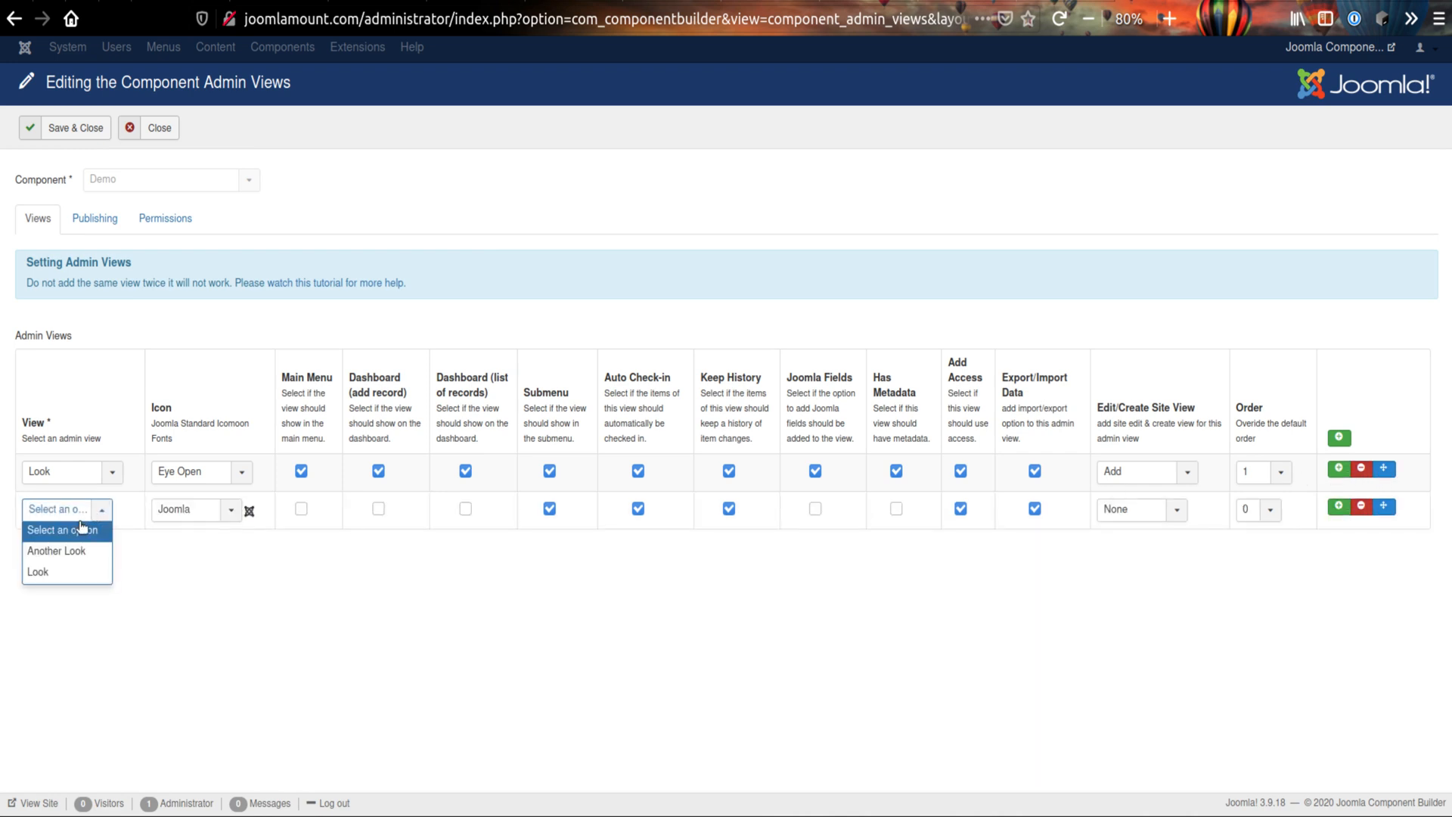
pyautogui.click(73, 552)
# - Enable Main Menu, both Dashboard options, Joomla Fields and Has Metadata for Another Look, set site view Add and order 2, and save and close
pyautogui.click(301, 508)
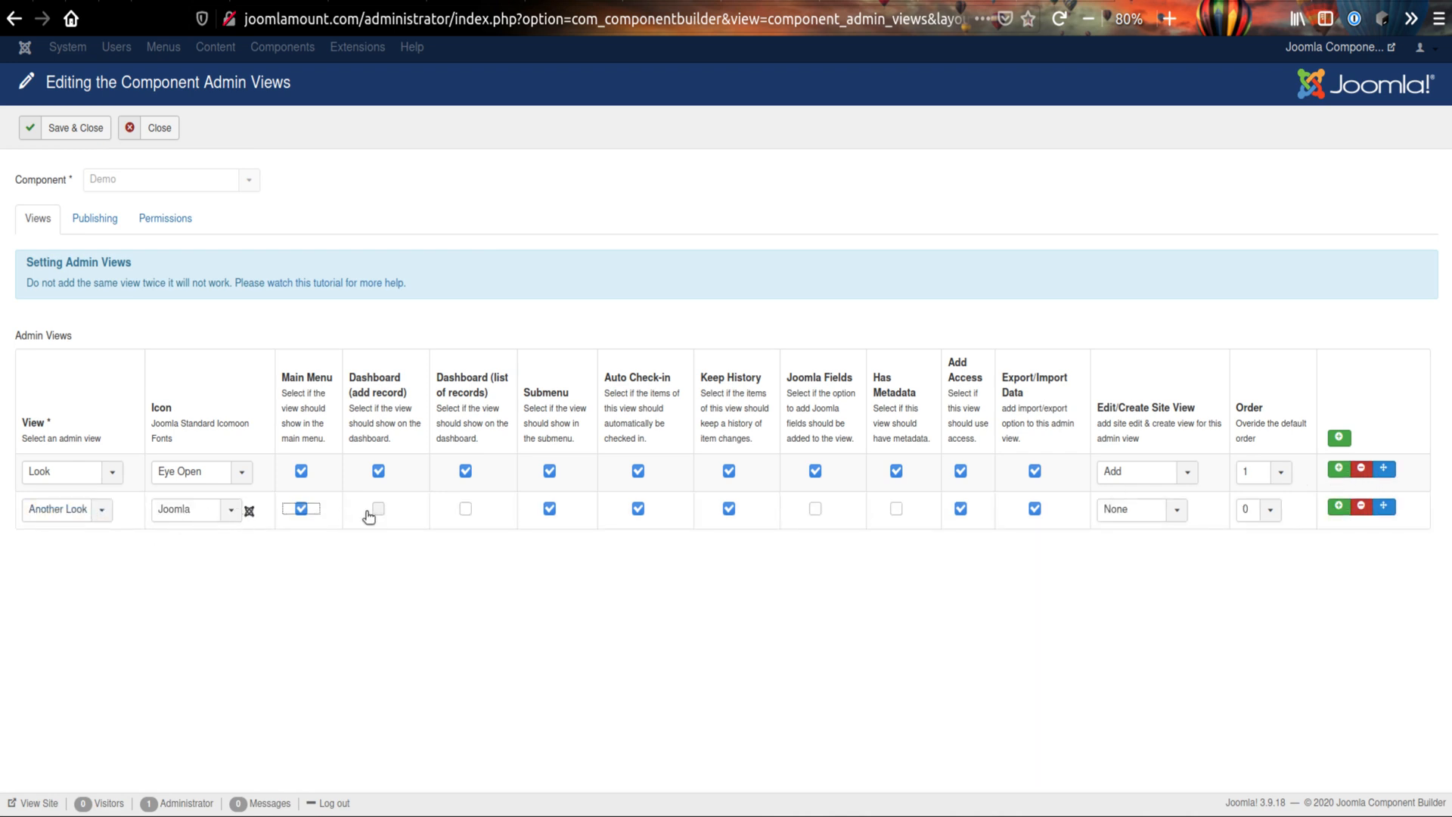
pyautogui.click(378, 508)
pyautogui.click(465, 509)
pyautogui.click(816, 509)
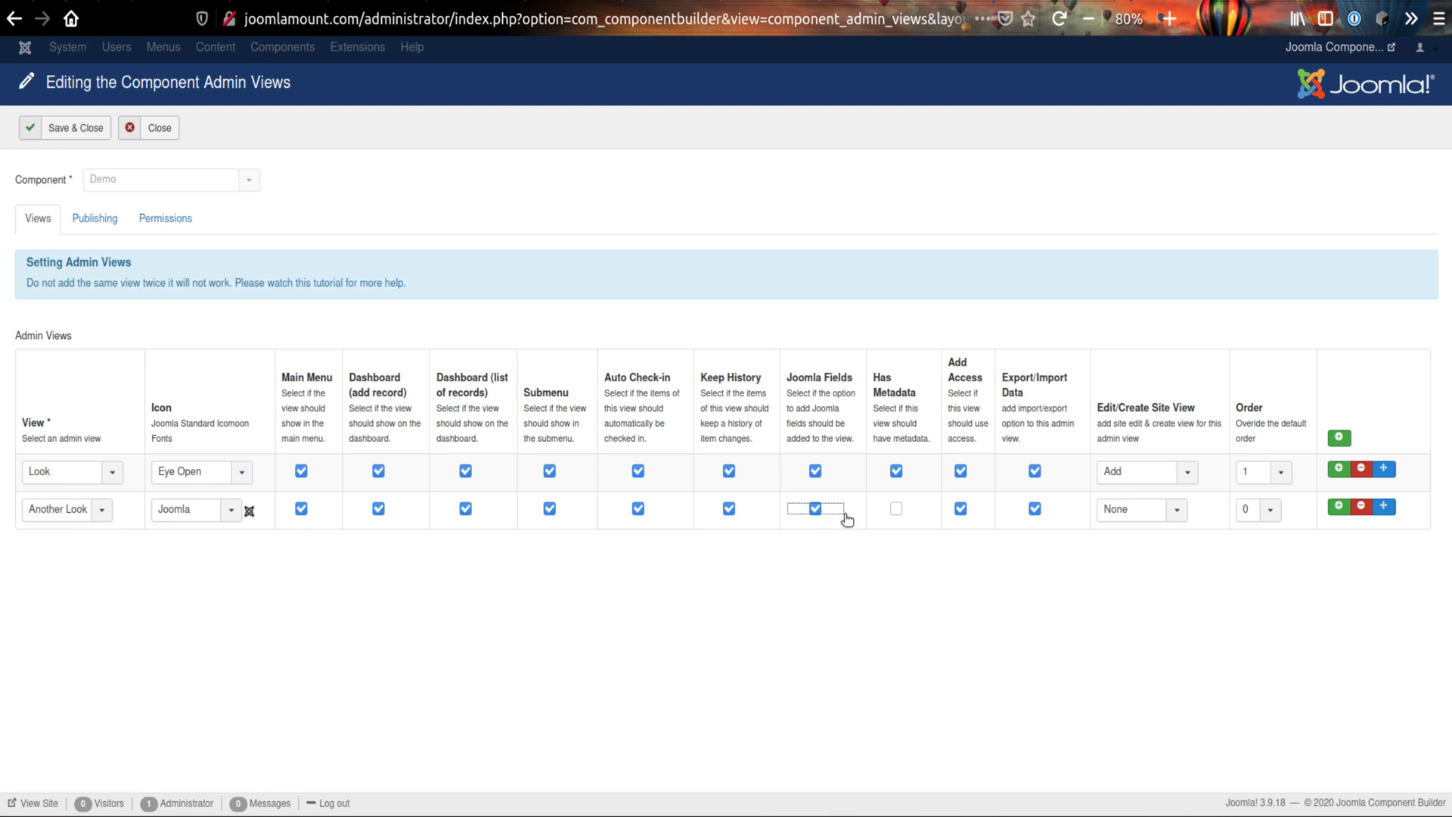
pyautogui.click(893, 514)
pyautogui.click(1152, 515)
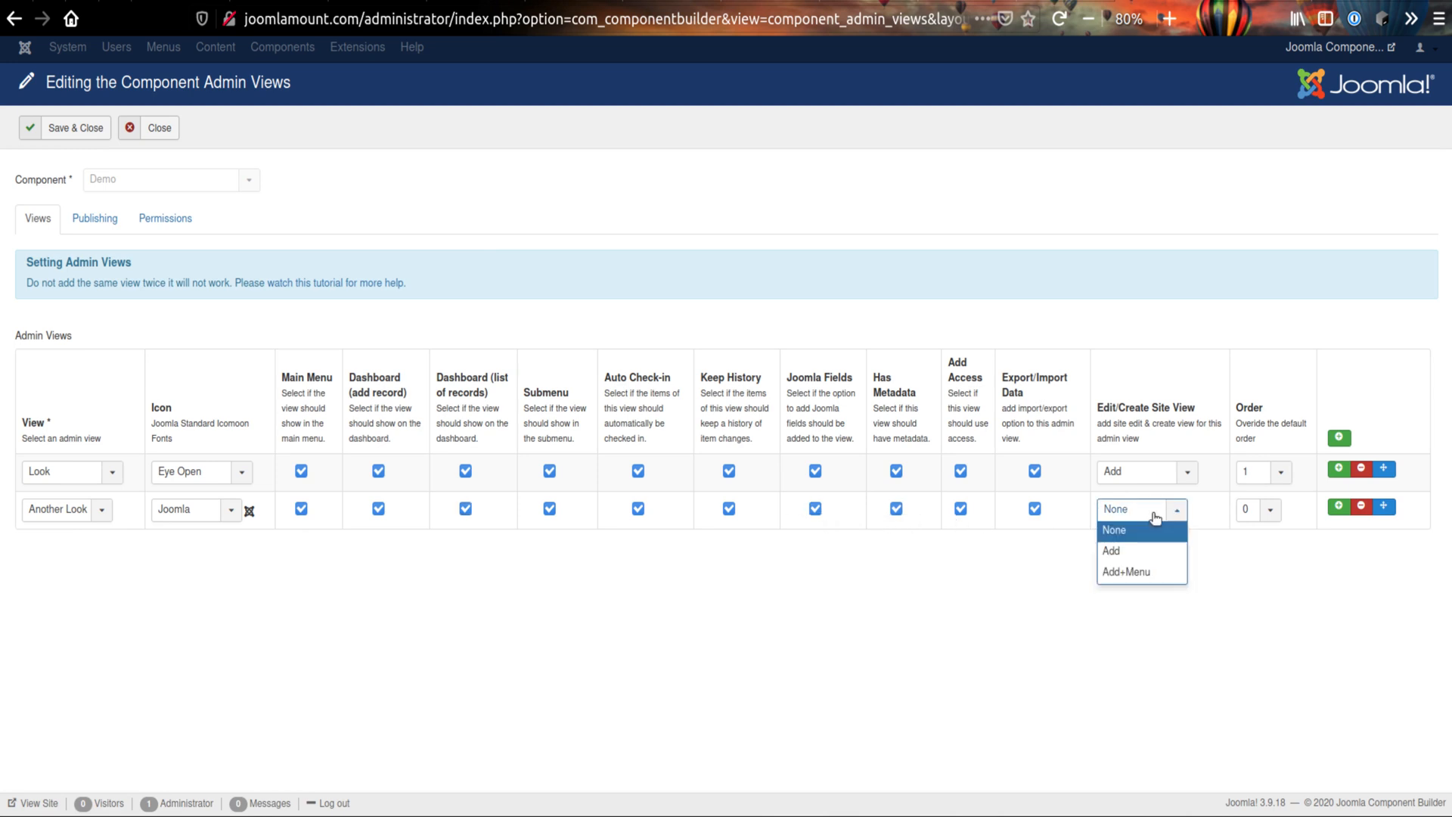
pyautogui.click(1150, 551)
pyautogui.click(1263, 520)
pyautogui.click(1248, 596)
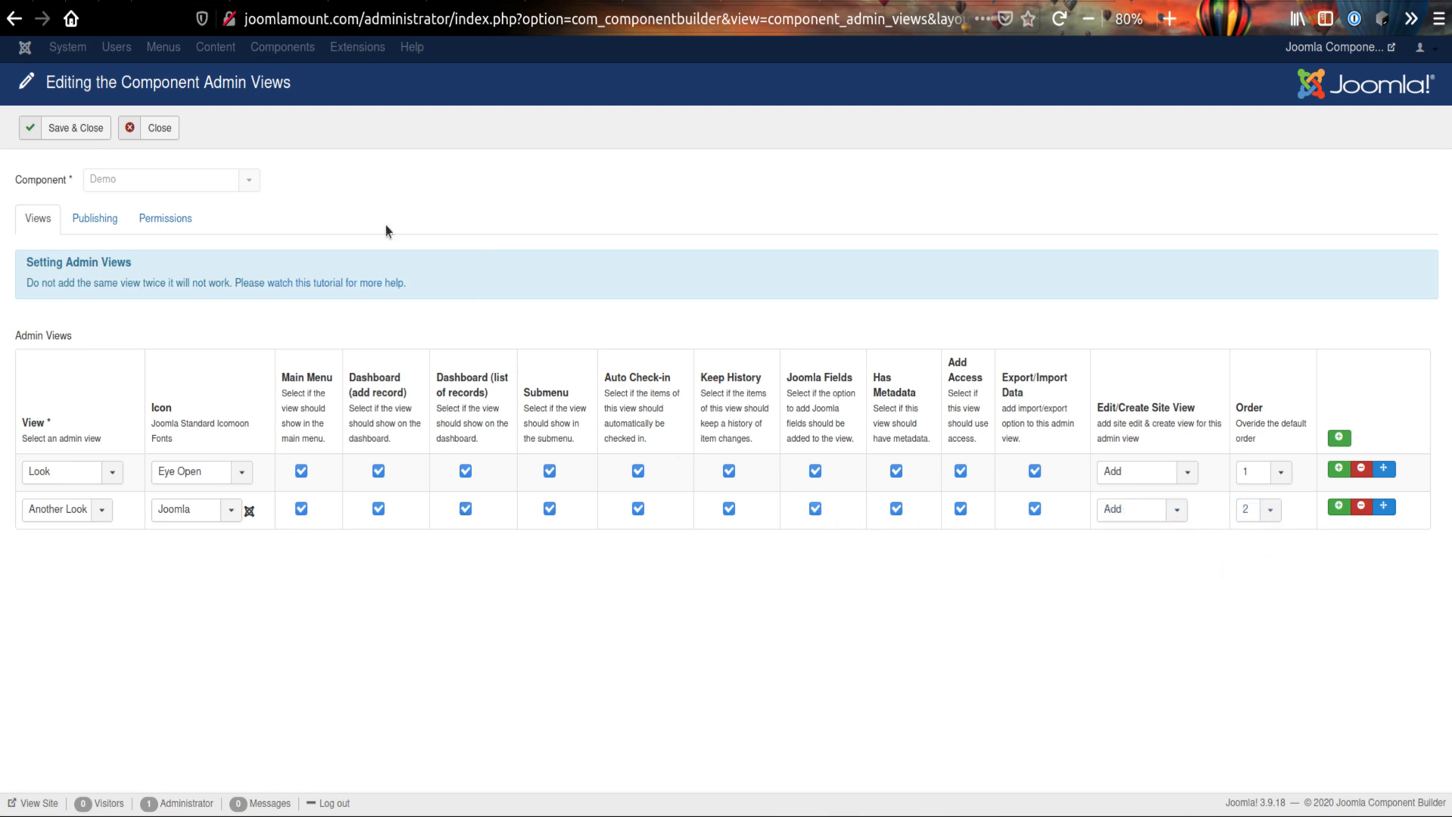
pyautogui.click(82, 133)
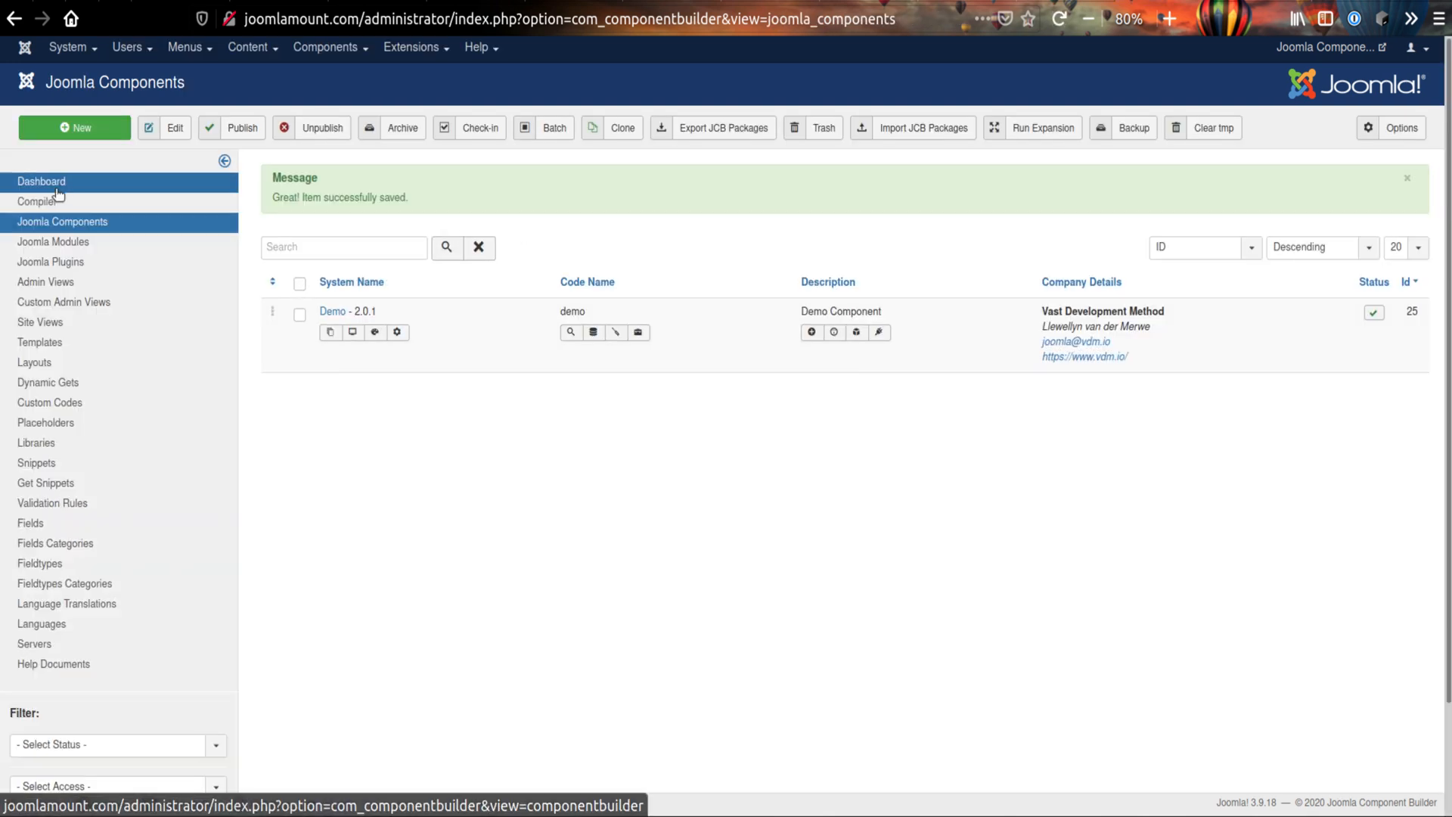
# - Compile the Demo component with its two admin views and install the package on this Joomla website
pyautogui.click(53, 202)
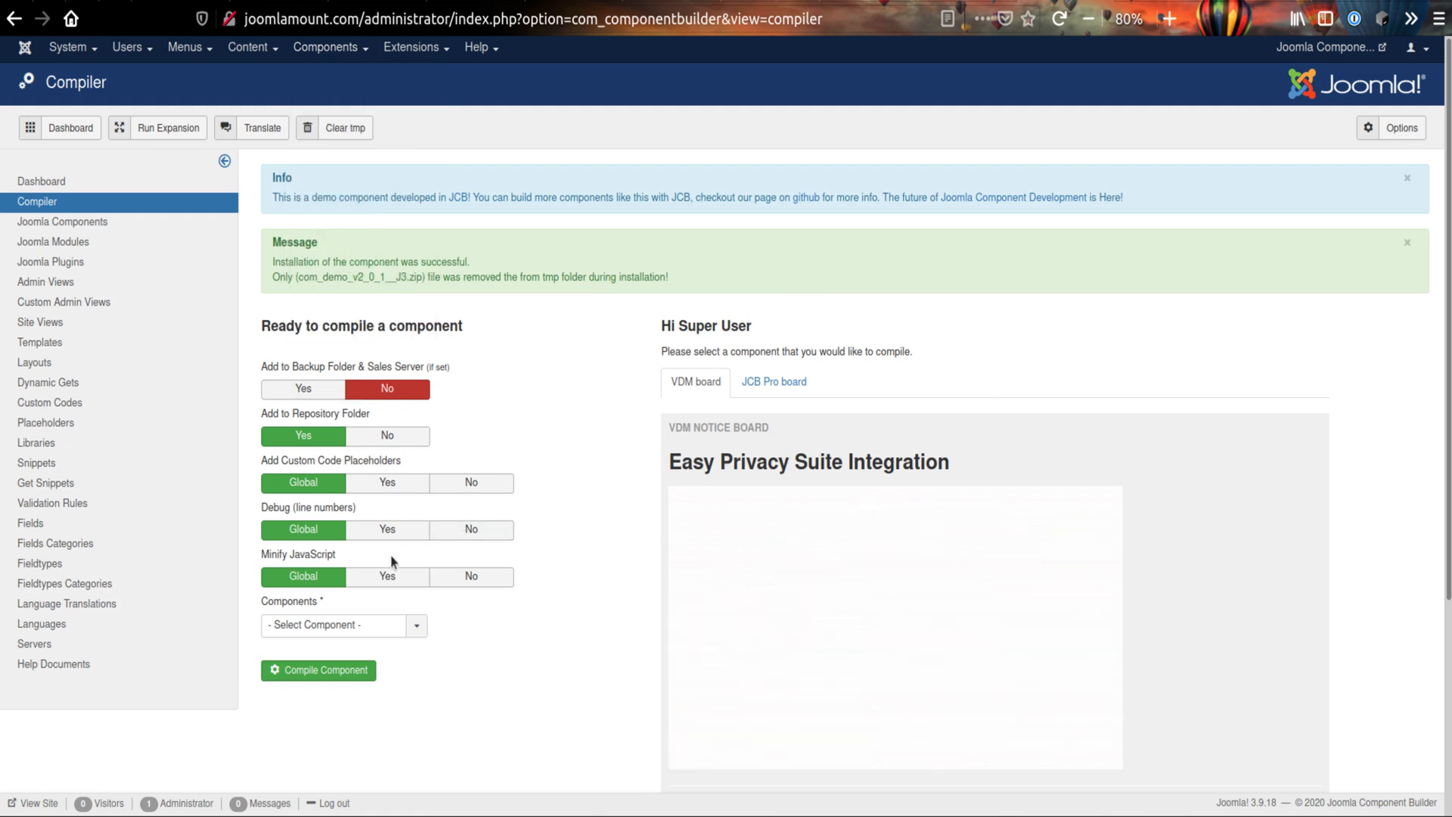
pyautogui.click(408, 625)
pyautogui.click(333, 666)
pyautogui.click(327, 670)
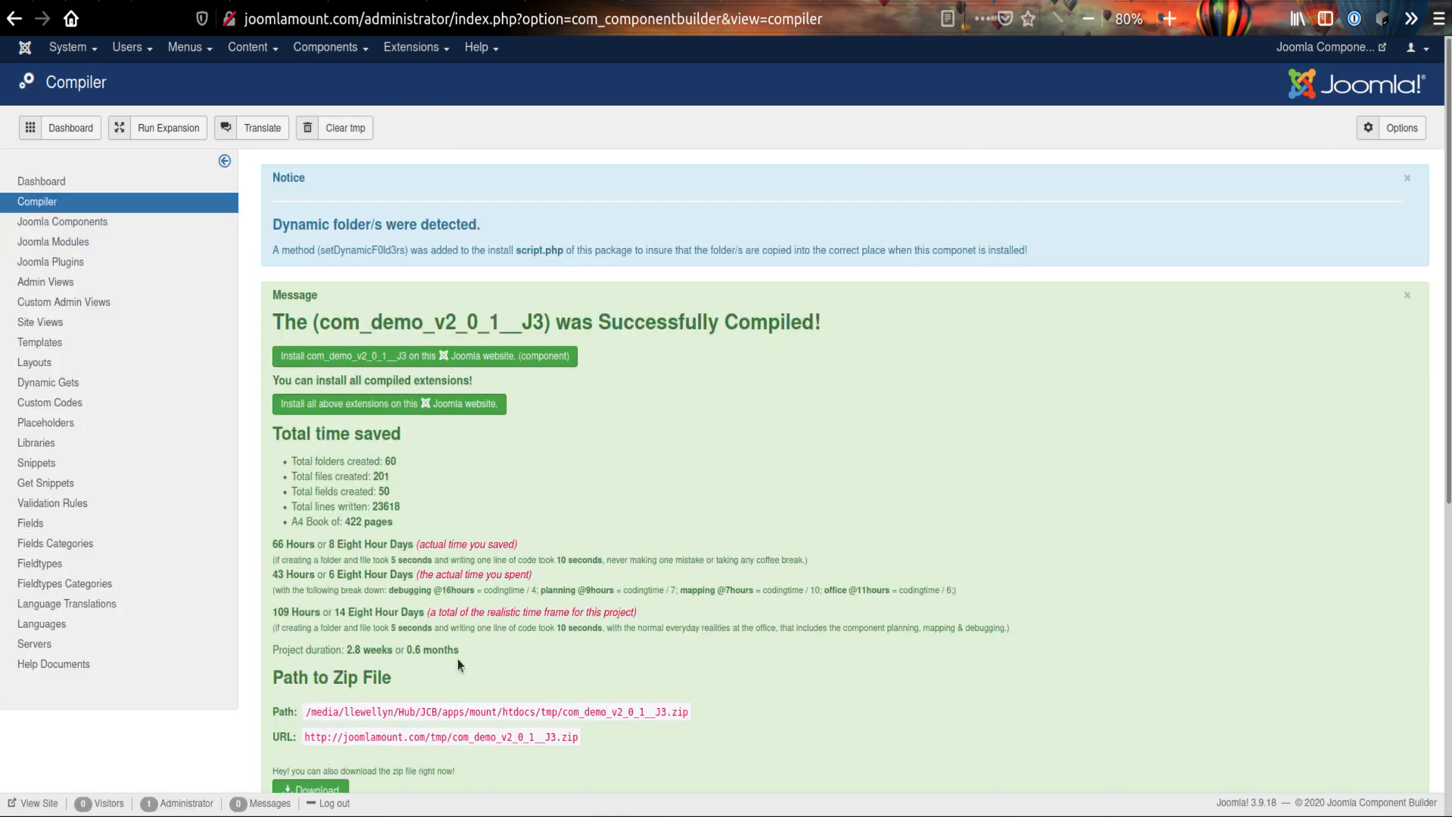
pyautogui.click(402, 359)
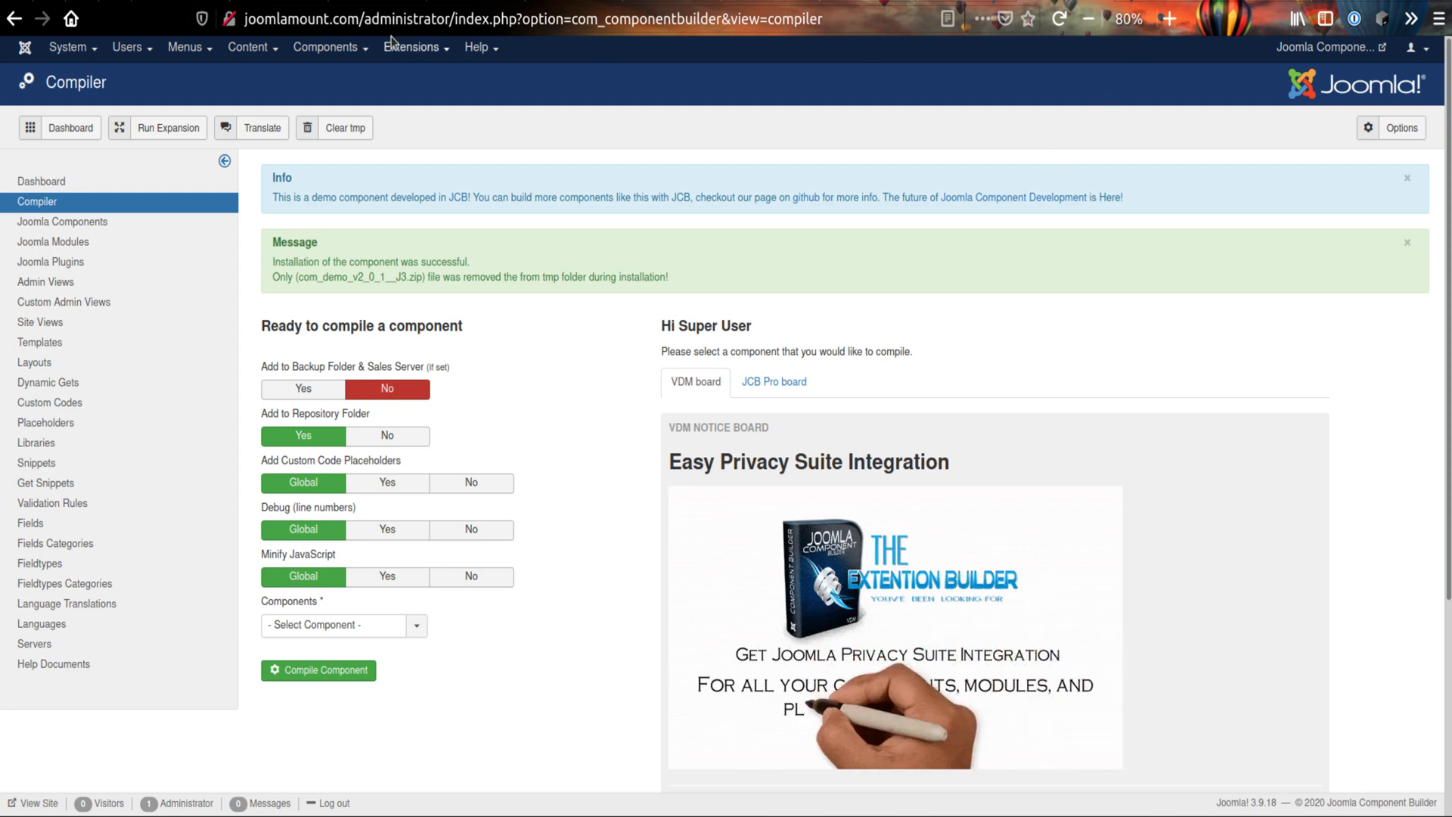
# - Open the reinstalled Demo component and examine its Another Looks, Looks and Another Looks Categories pages
pyautogui.click(348, 51)
pyautogui.rightClick(346, 316)
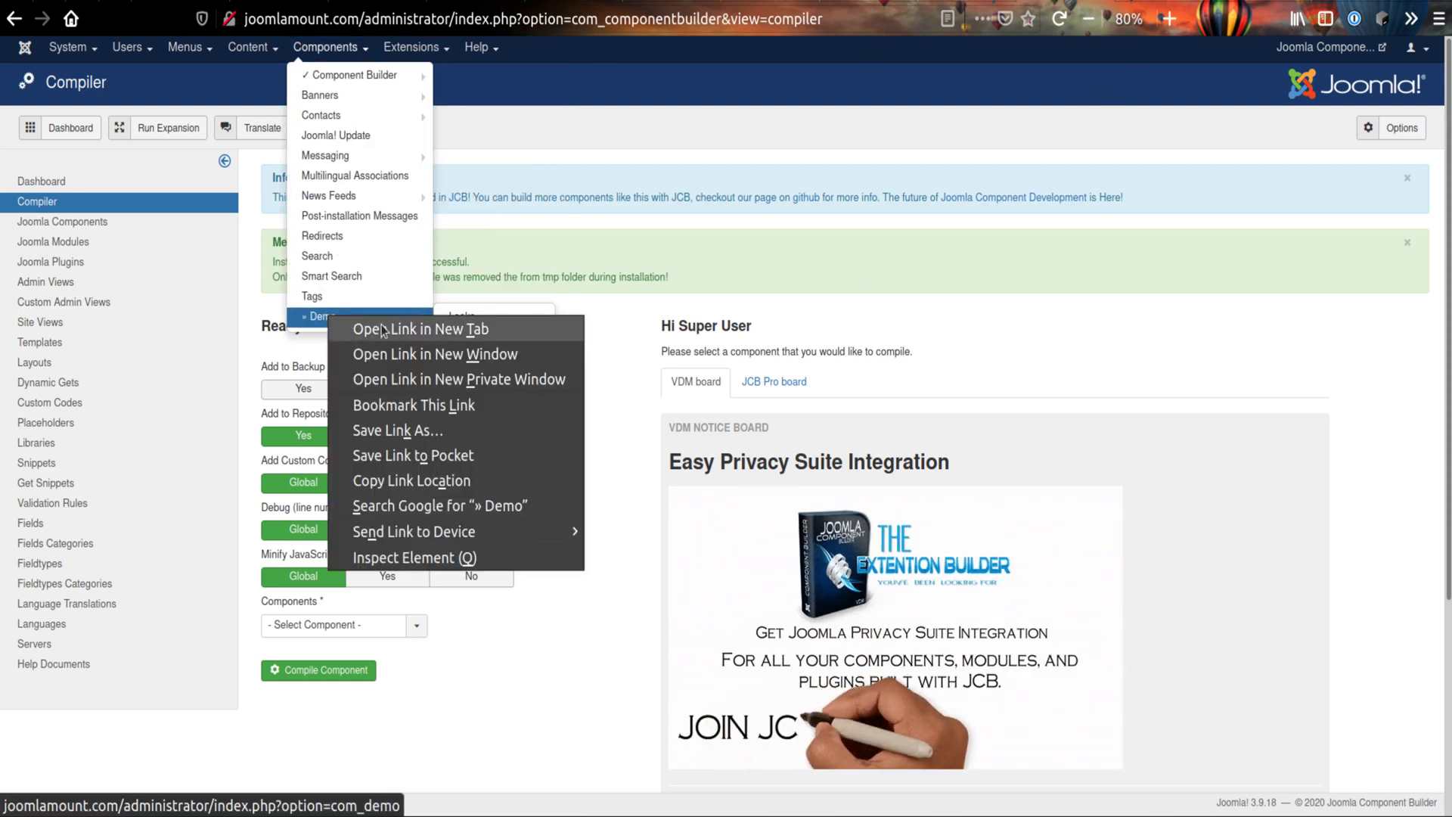
pyautogui.press('Escape')
pyautogui.click(325, 316)
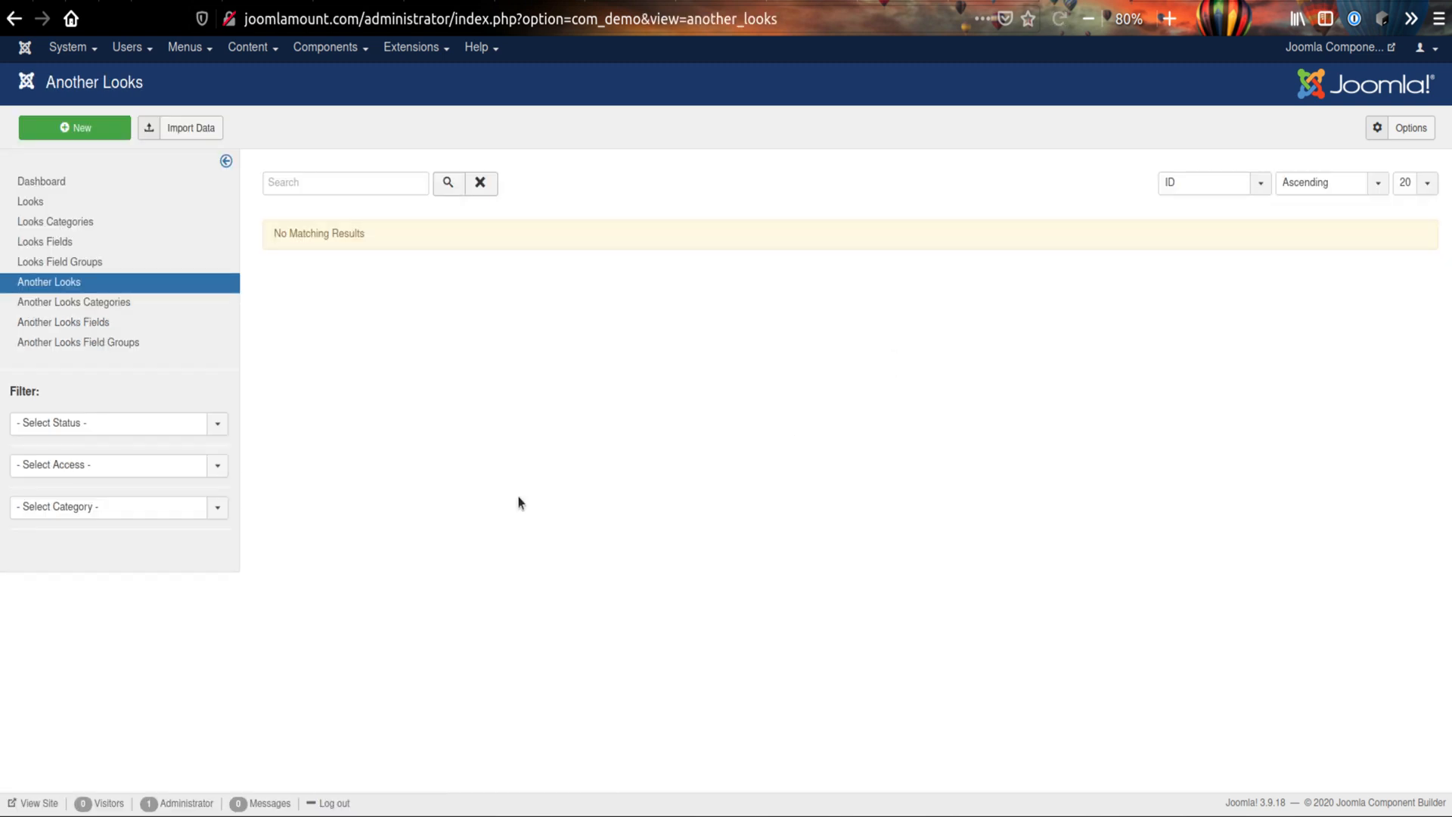
pyautogui.click(32, 203)
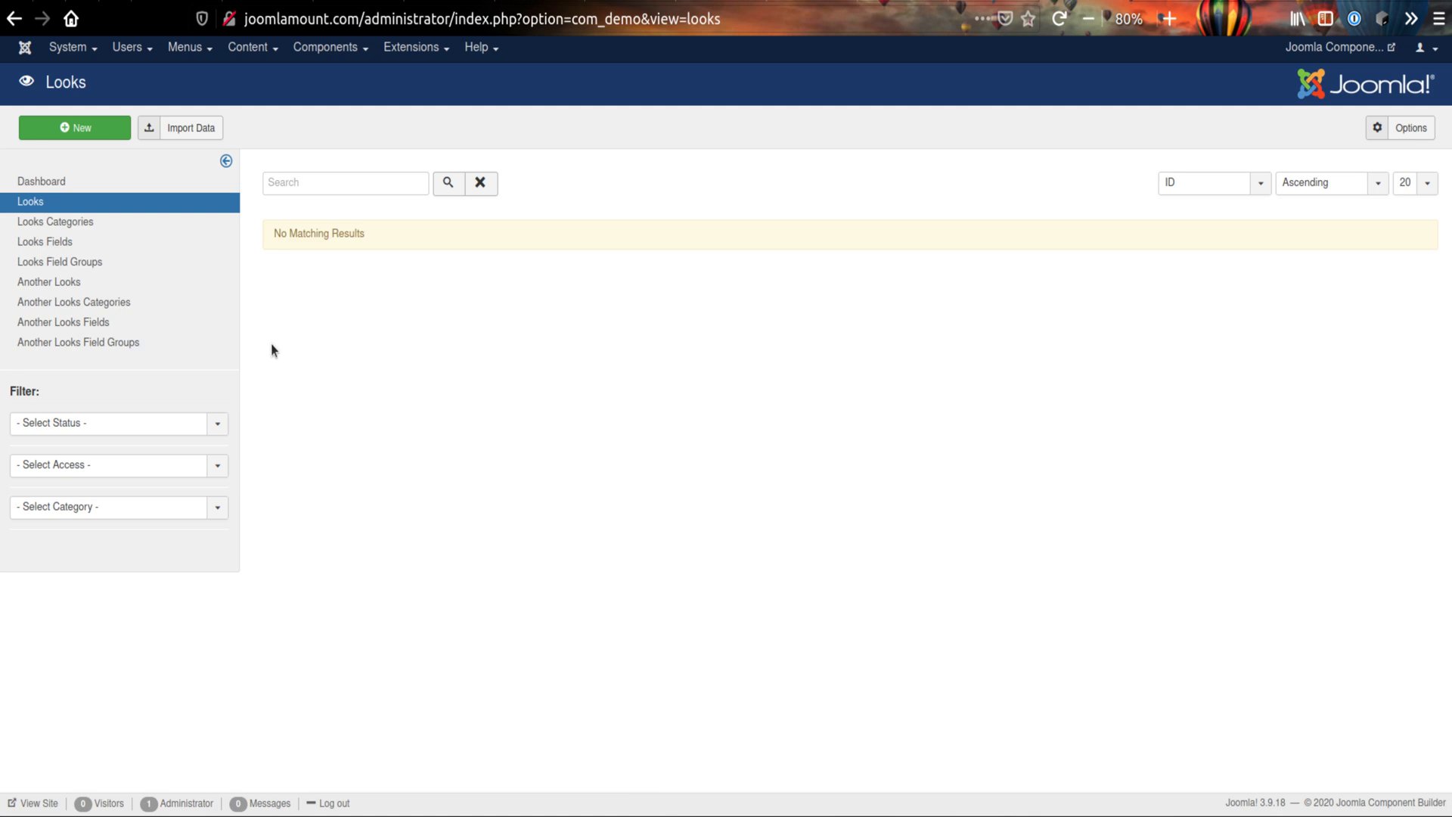
pyautogui.click(78, 308)
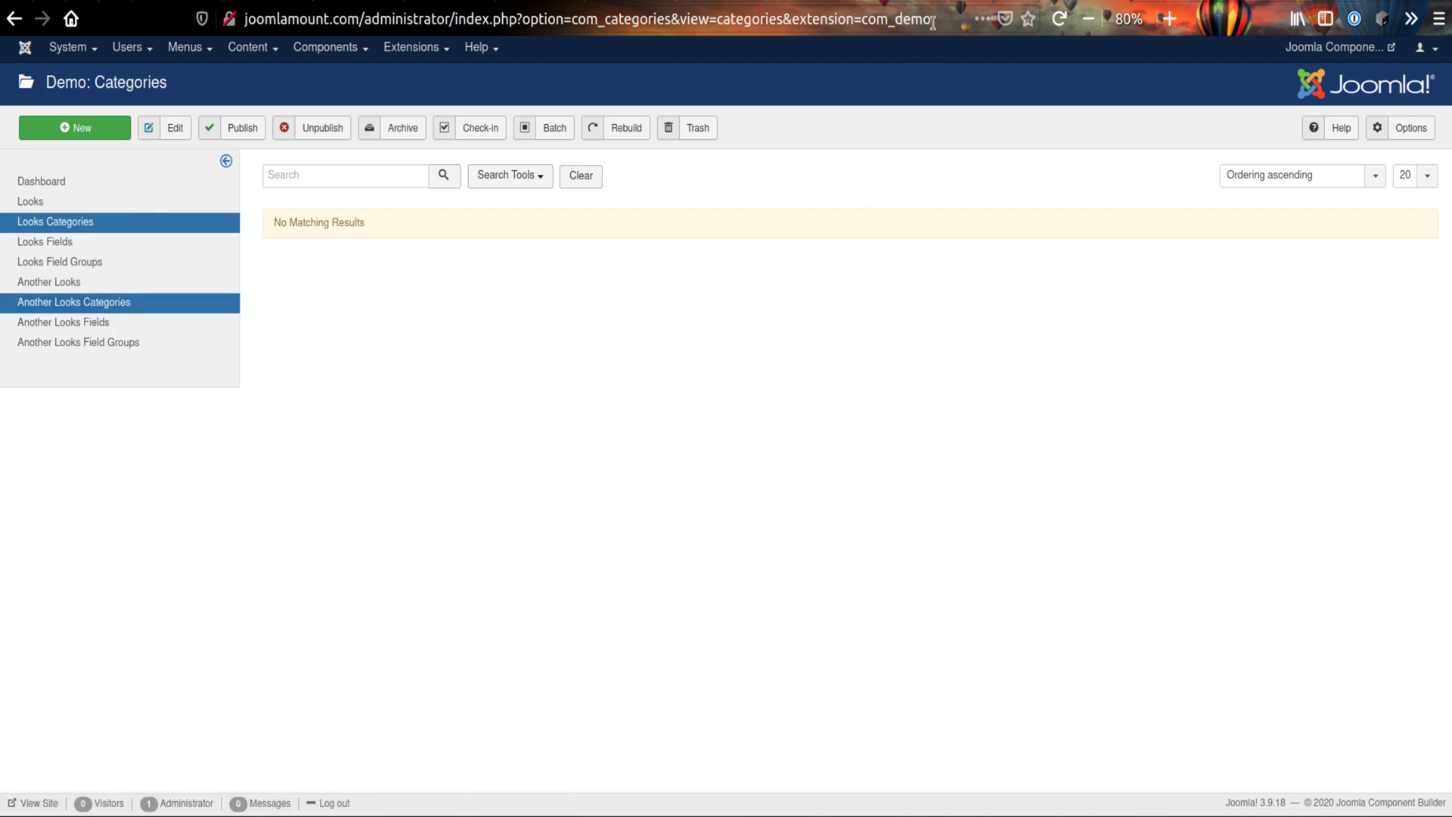
# - Compare the extension target in the addresses of the Another Looks Categories and Looks Categories pages
pyautogui.moveTo(934, 23); pyautogui.dragTo(905, 23)
pyautogui.click(862, 425)
pyautogui.click(124, 309)
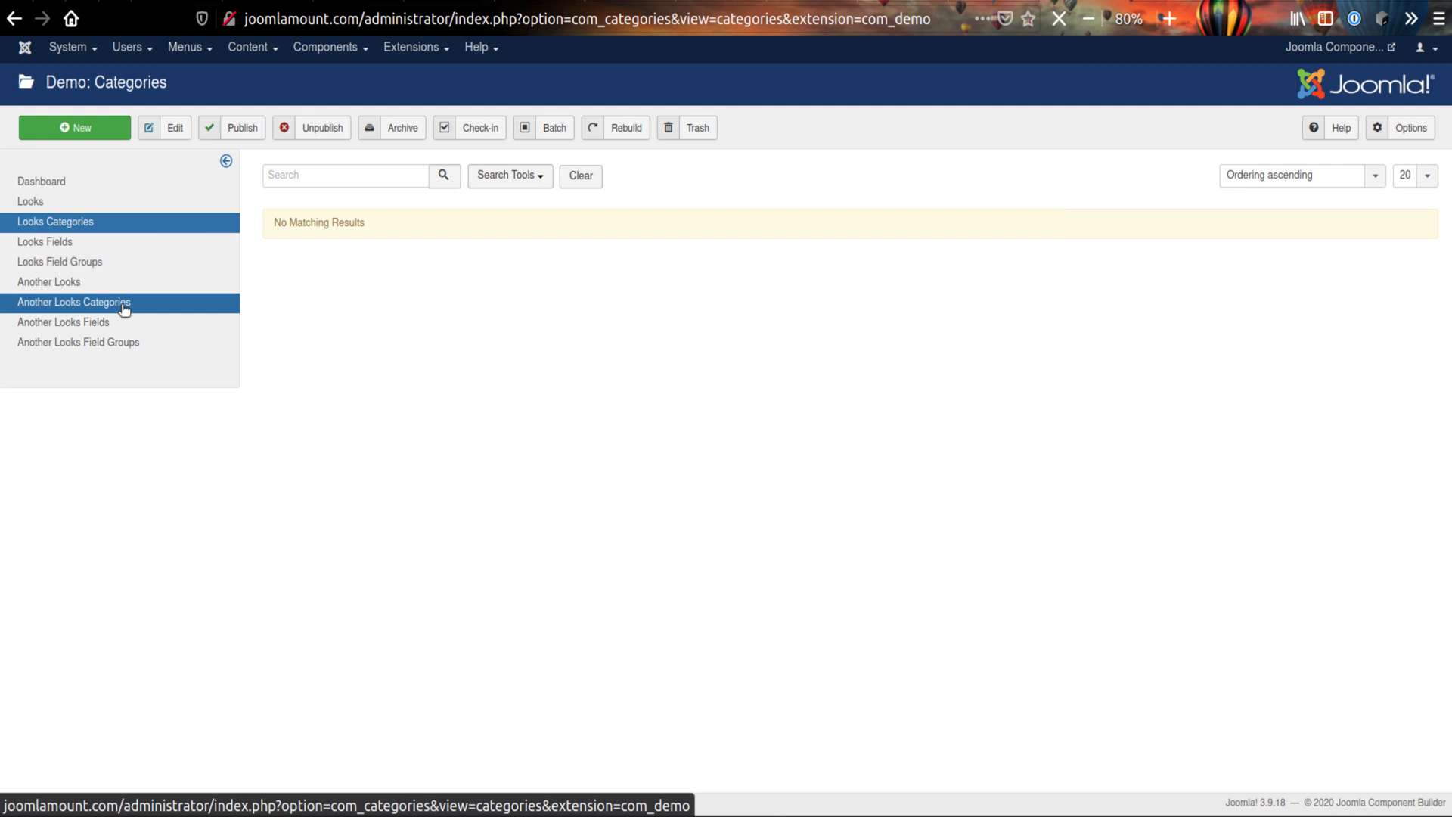
pyautogui.click(97, 229)
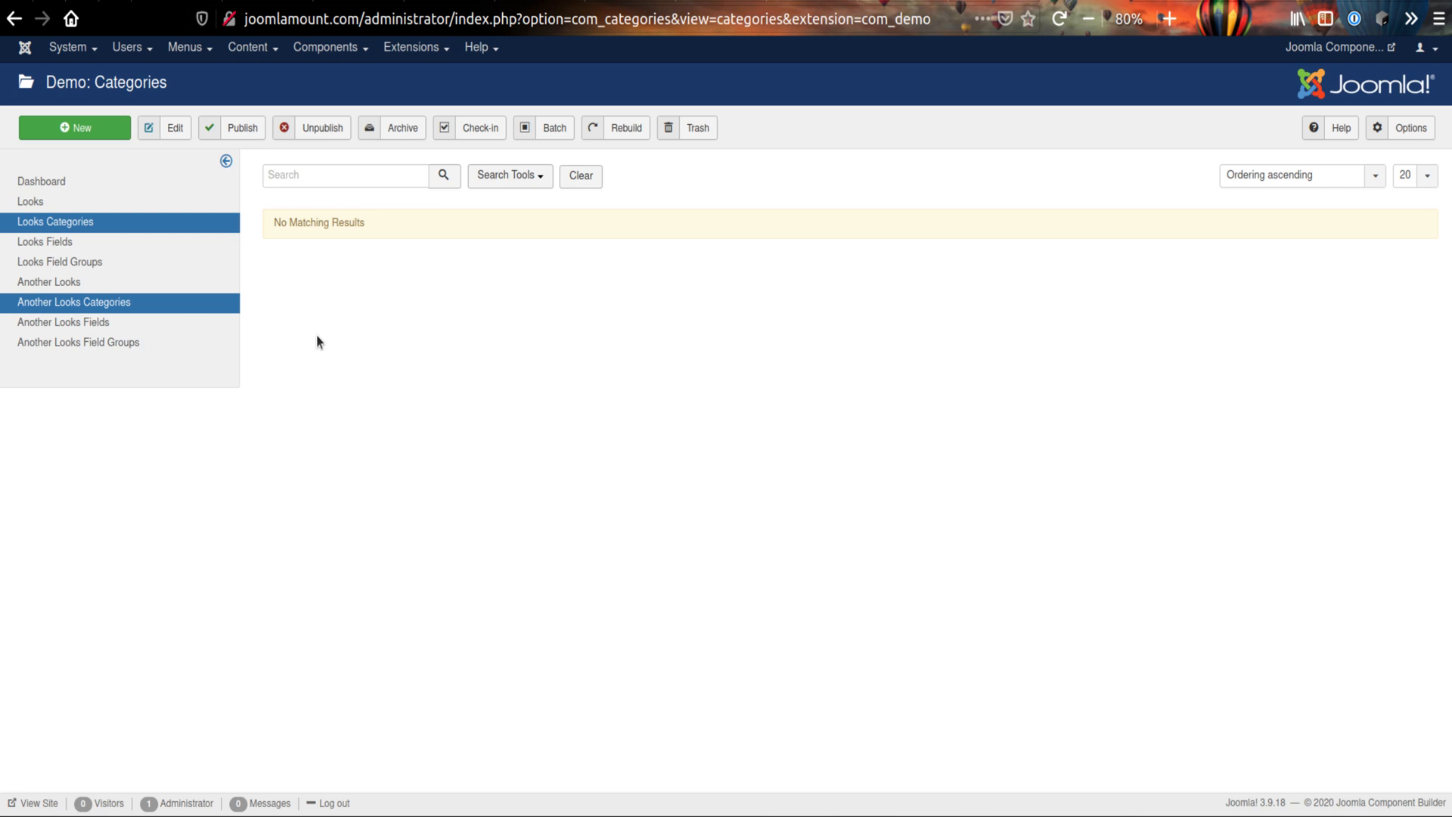
pyautogui.click(68, 128)
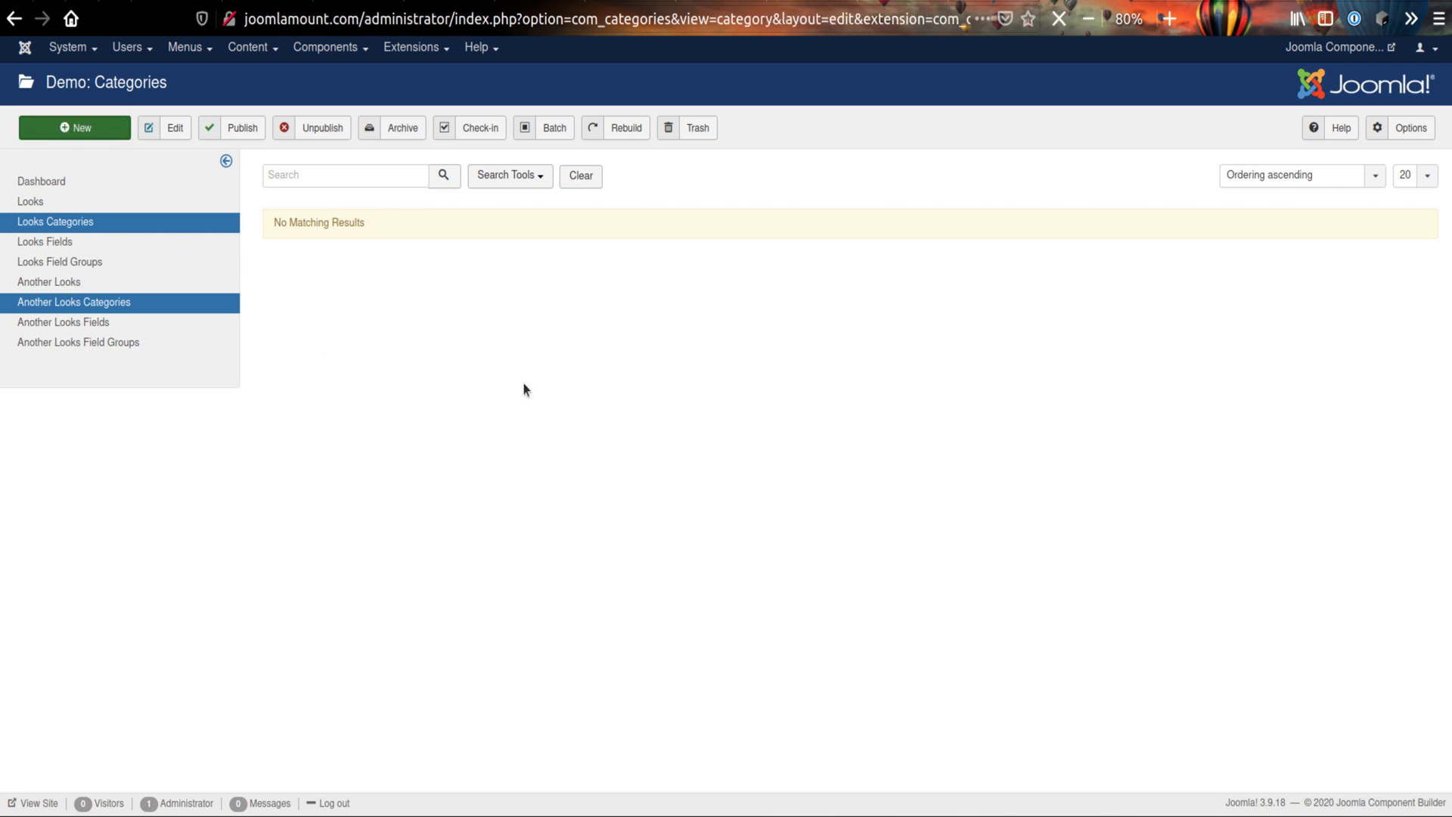
pyautogui.click(189, 179)
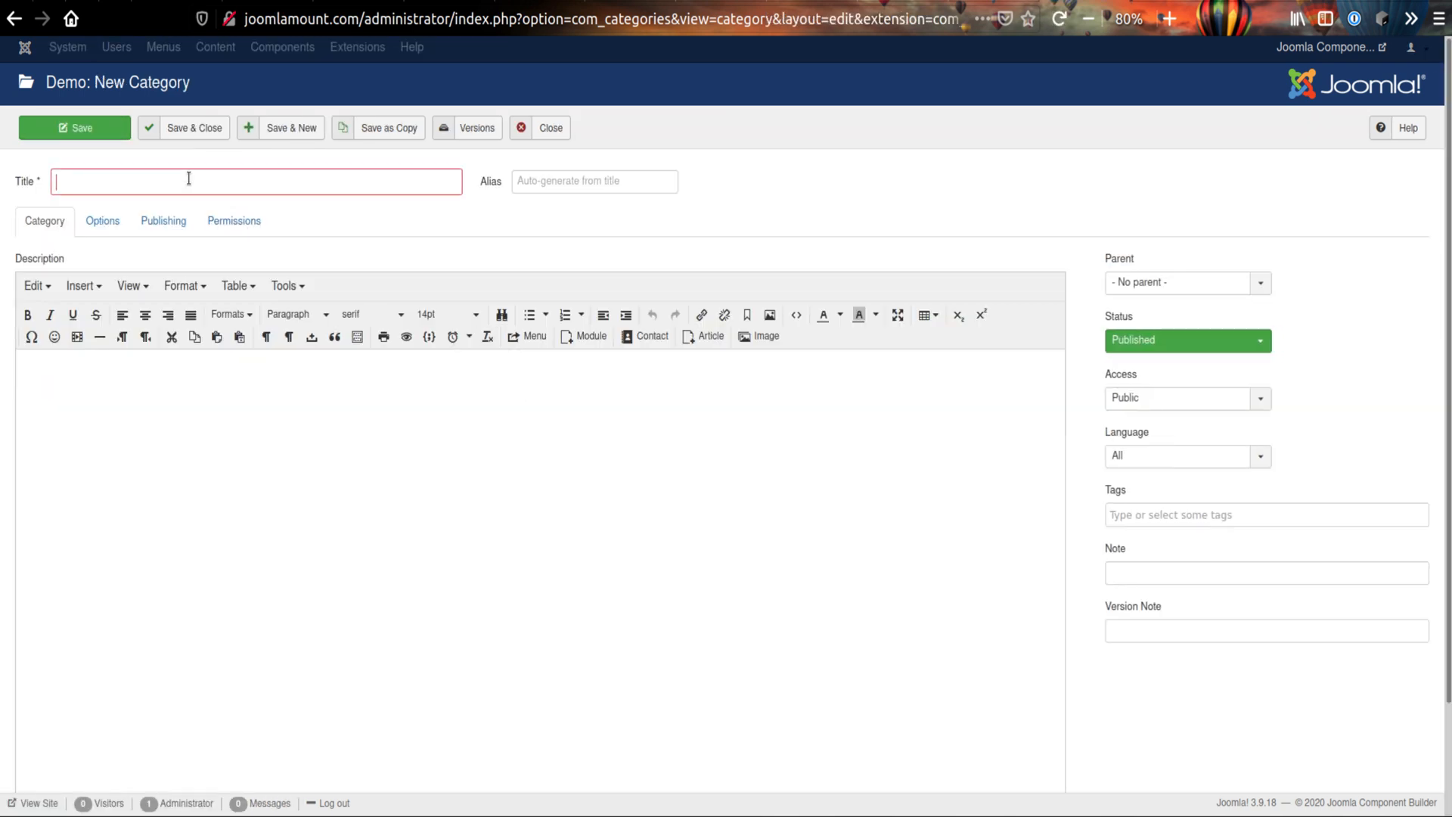
pyautogui.write('Test')
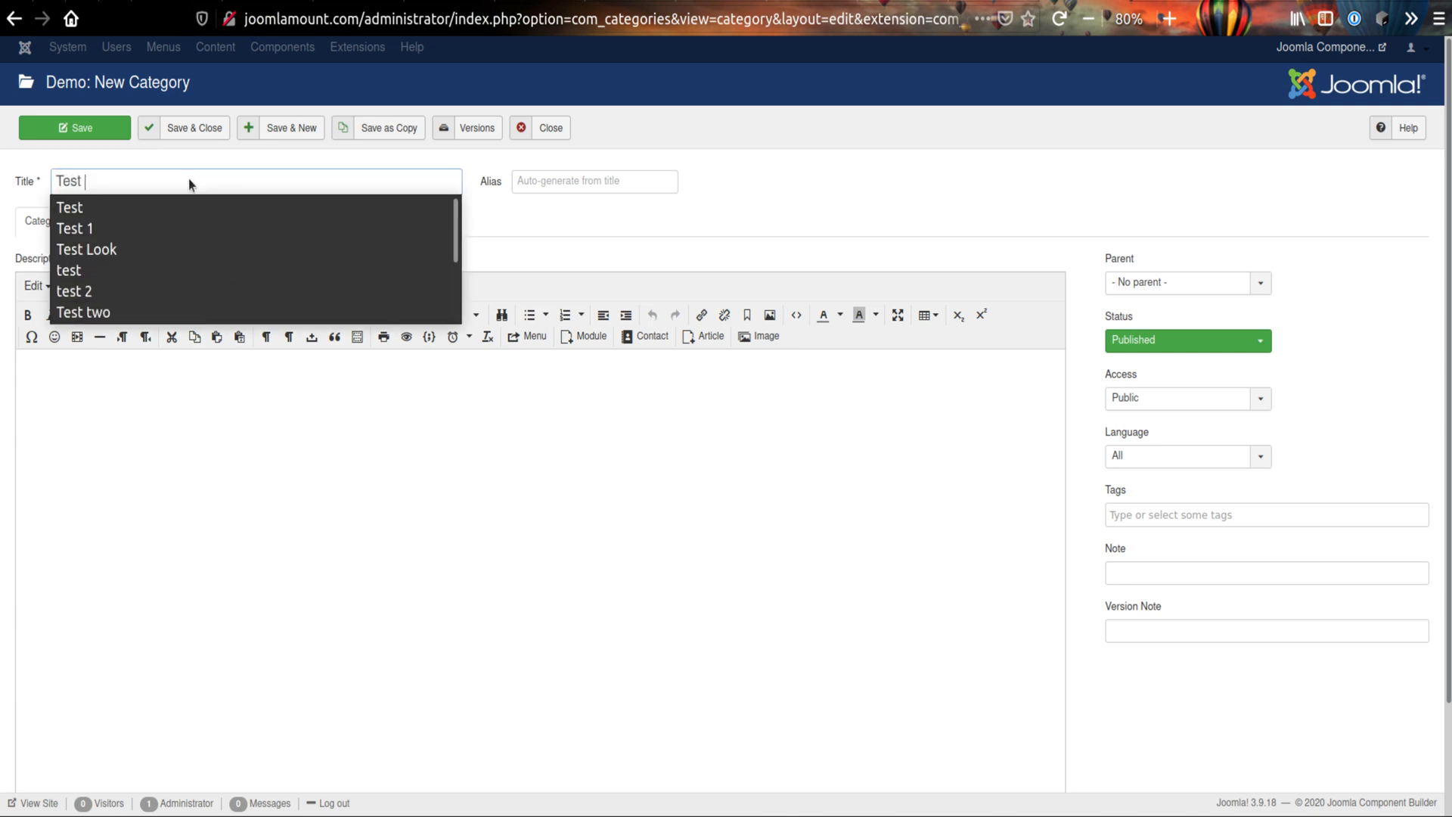
pyautogui.click(520, 128)
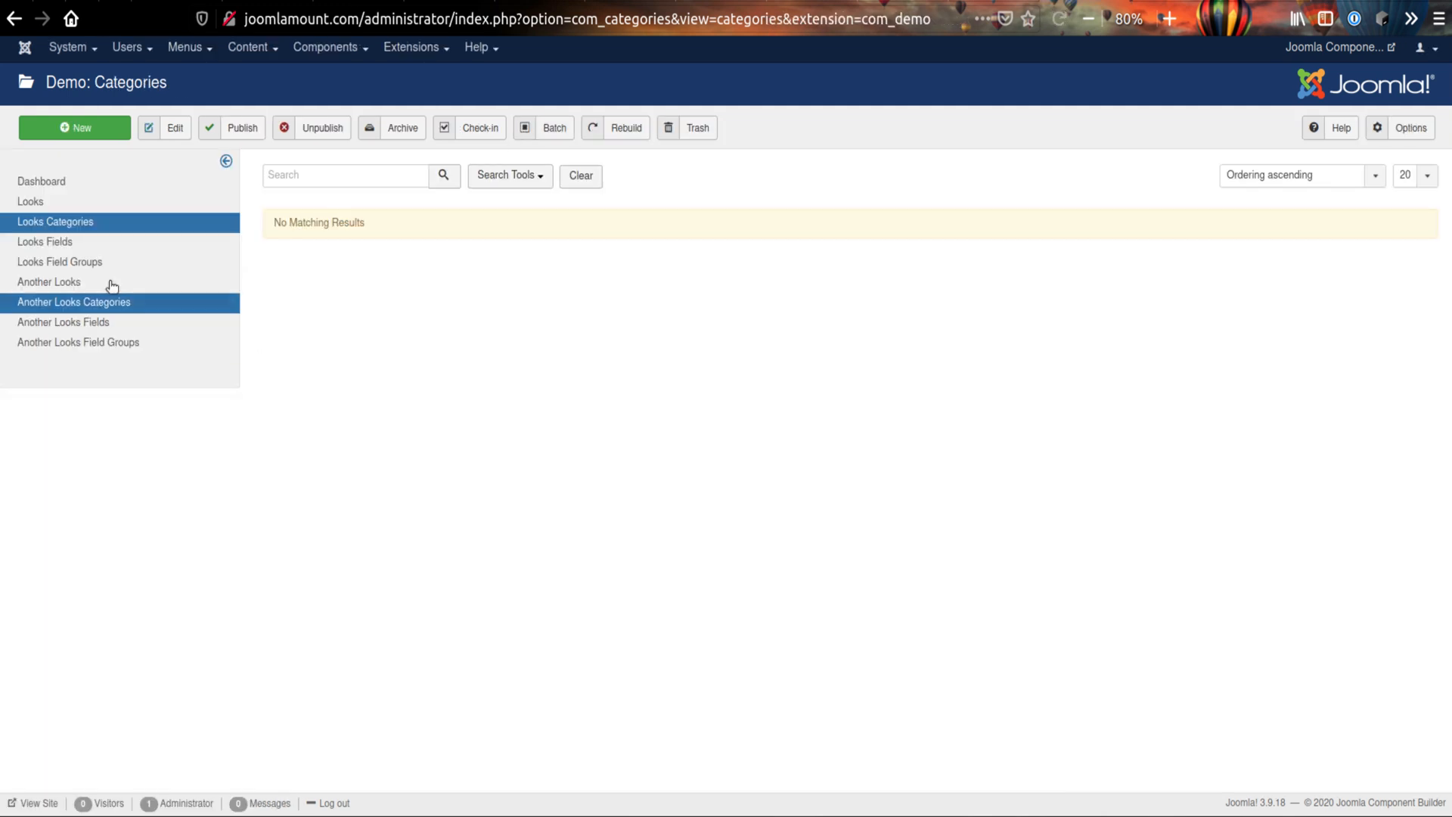
# - Create a category titled Test Look from the Looks Categories page, and save and close it
pyautogui.click(53, 230)
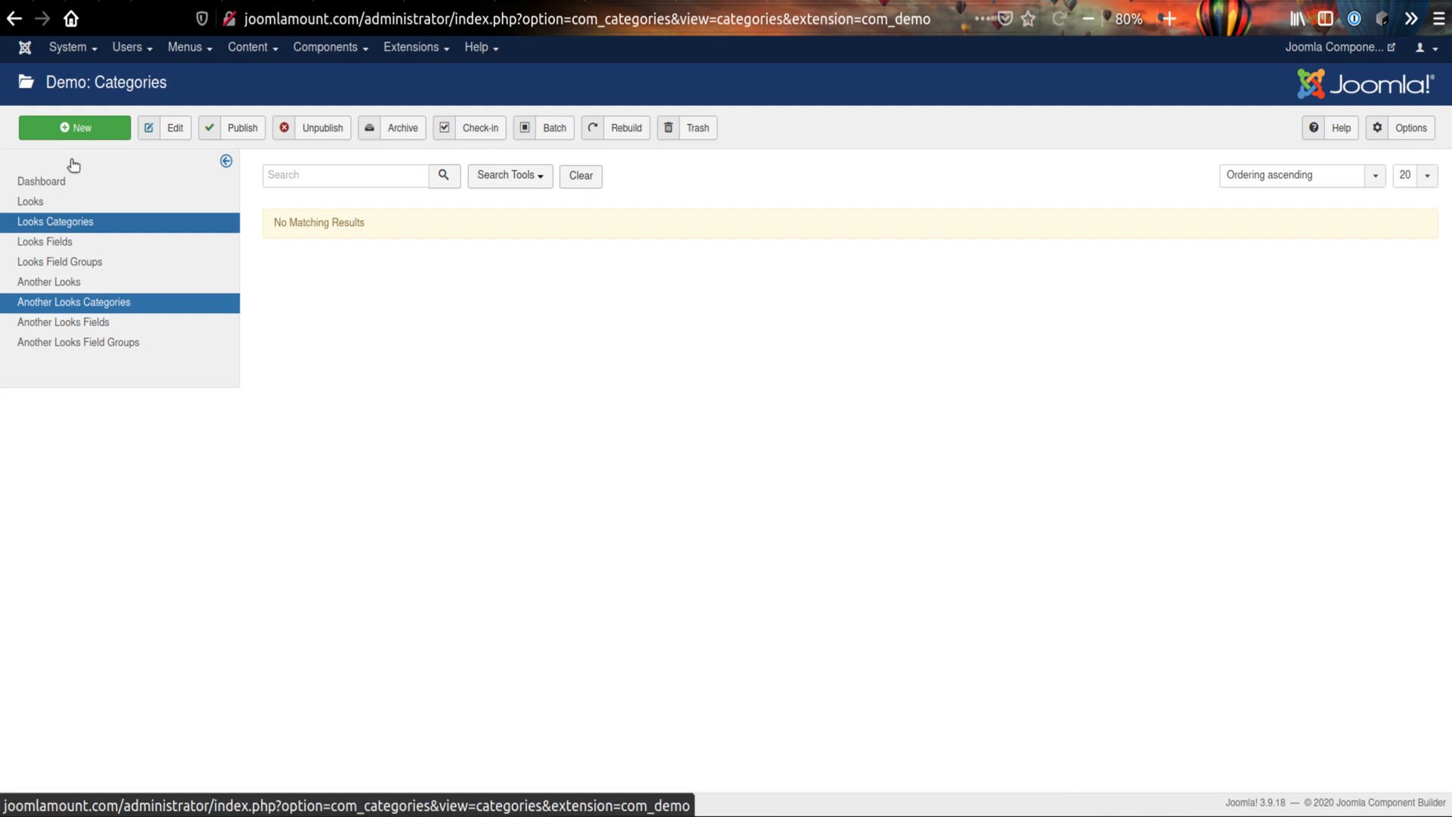
pyautogui.click(73, 129)
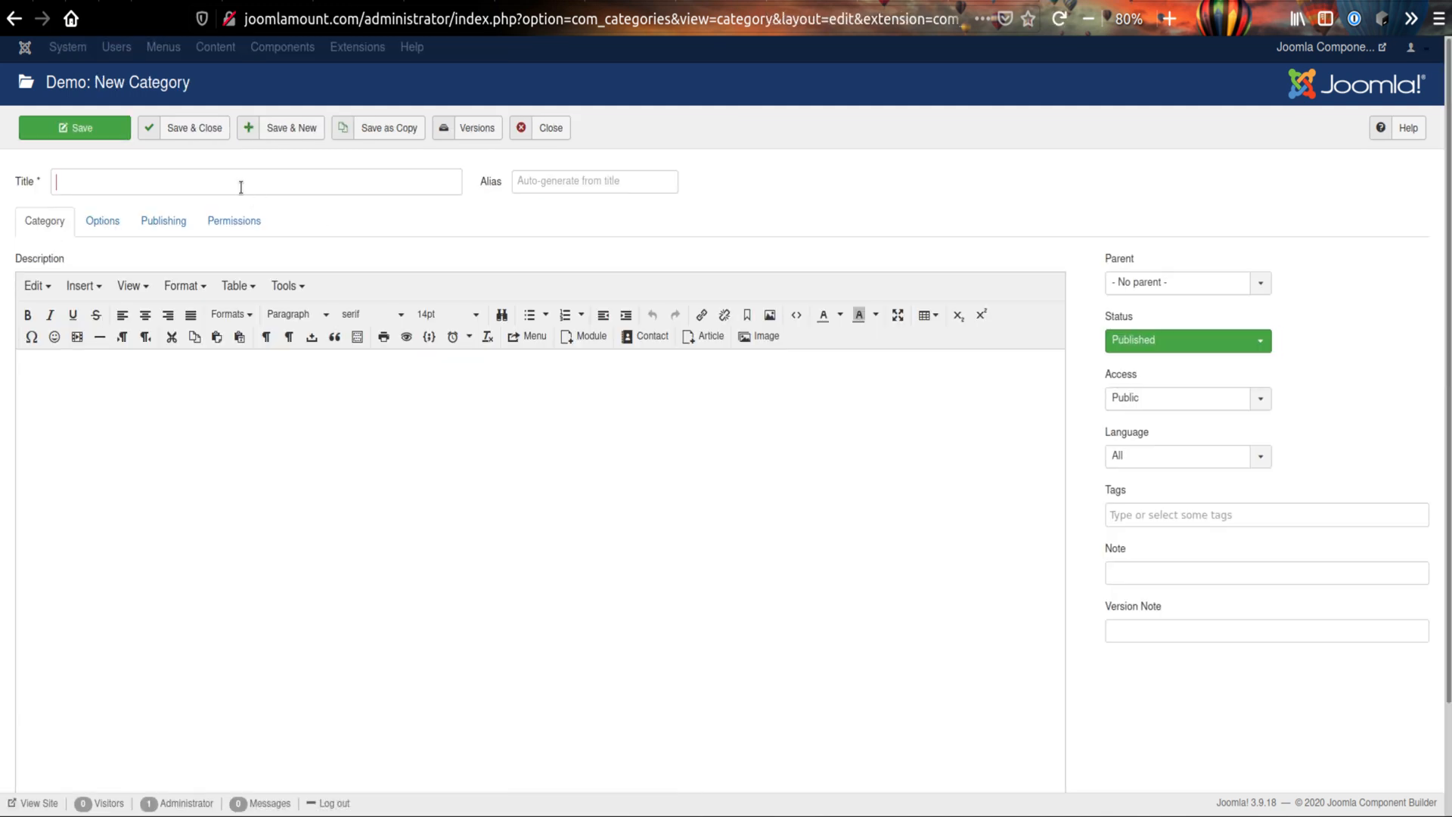
pyautogui.click(240, 185)
pyautogui.write('Test ')
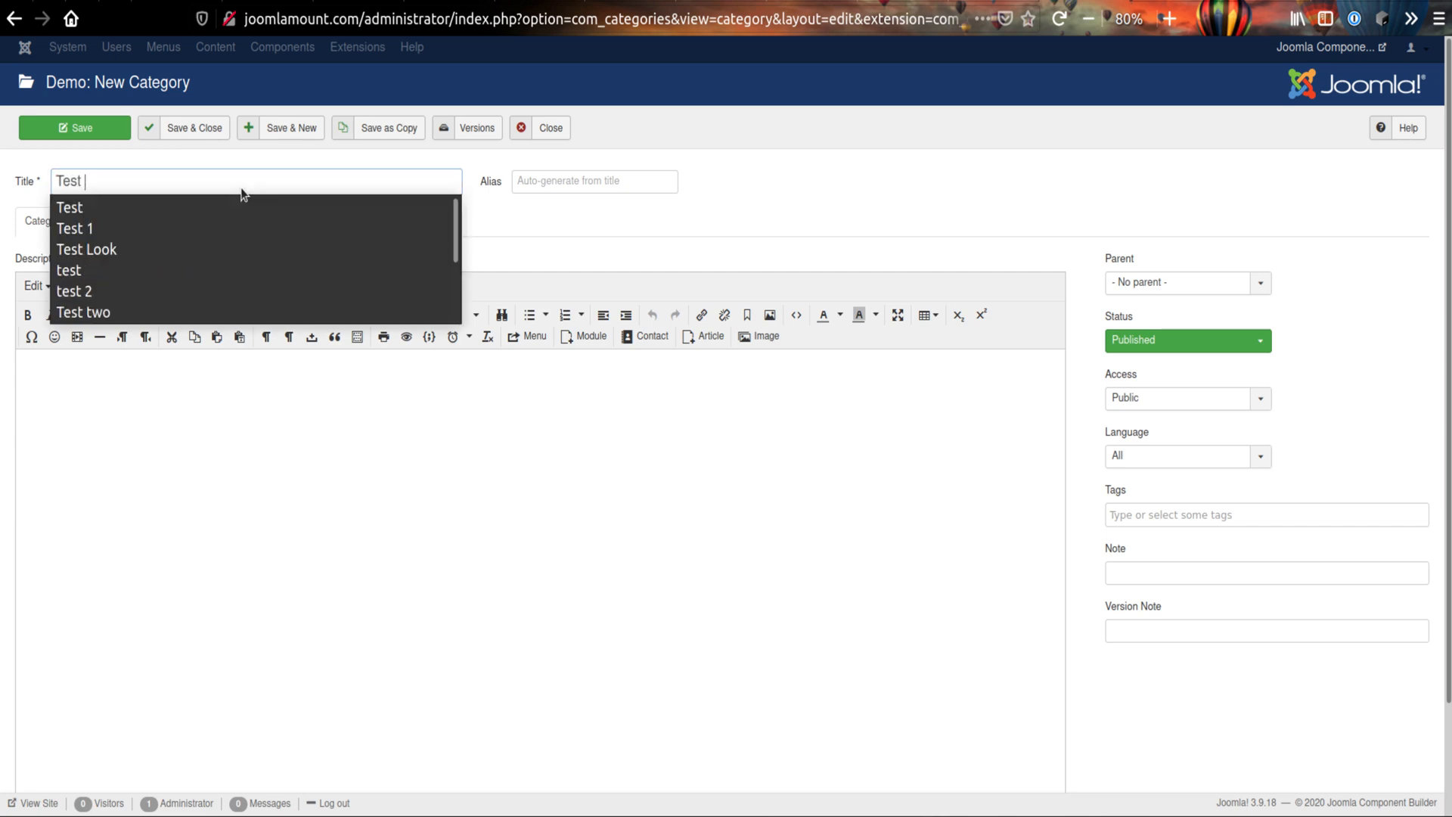
pyautogui.write('Look')
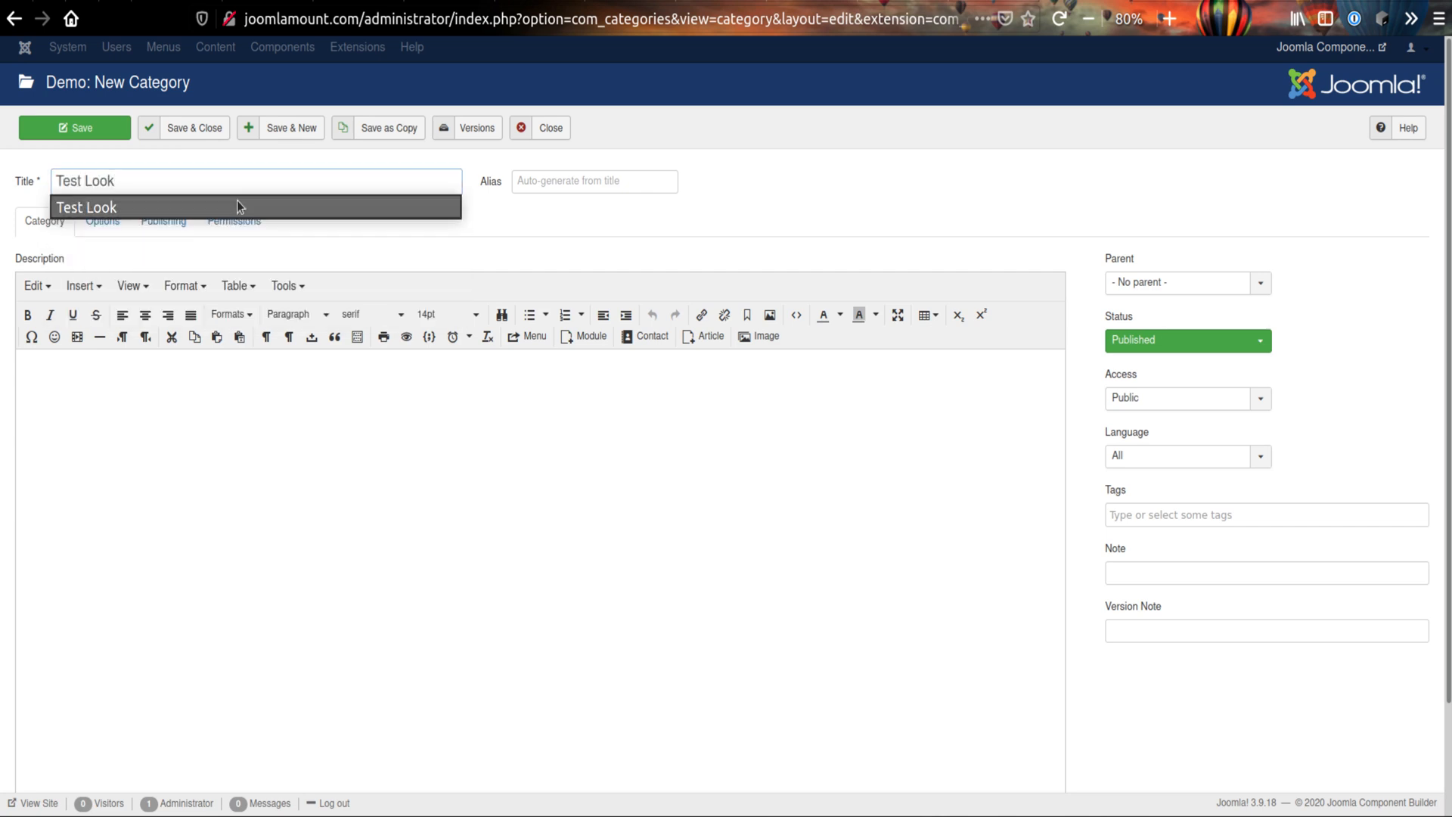
pyautogui.click(237, 202)
pyautogui.click(200, 134)
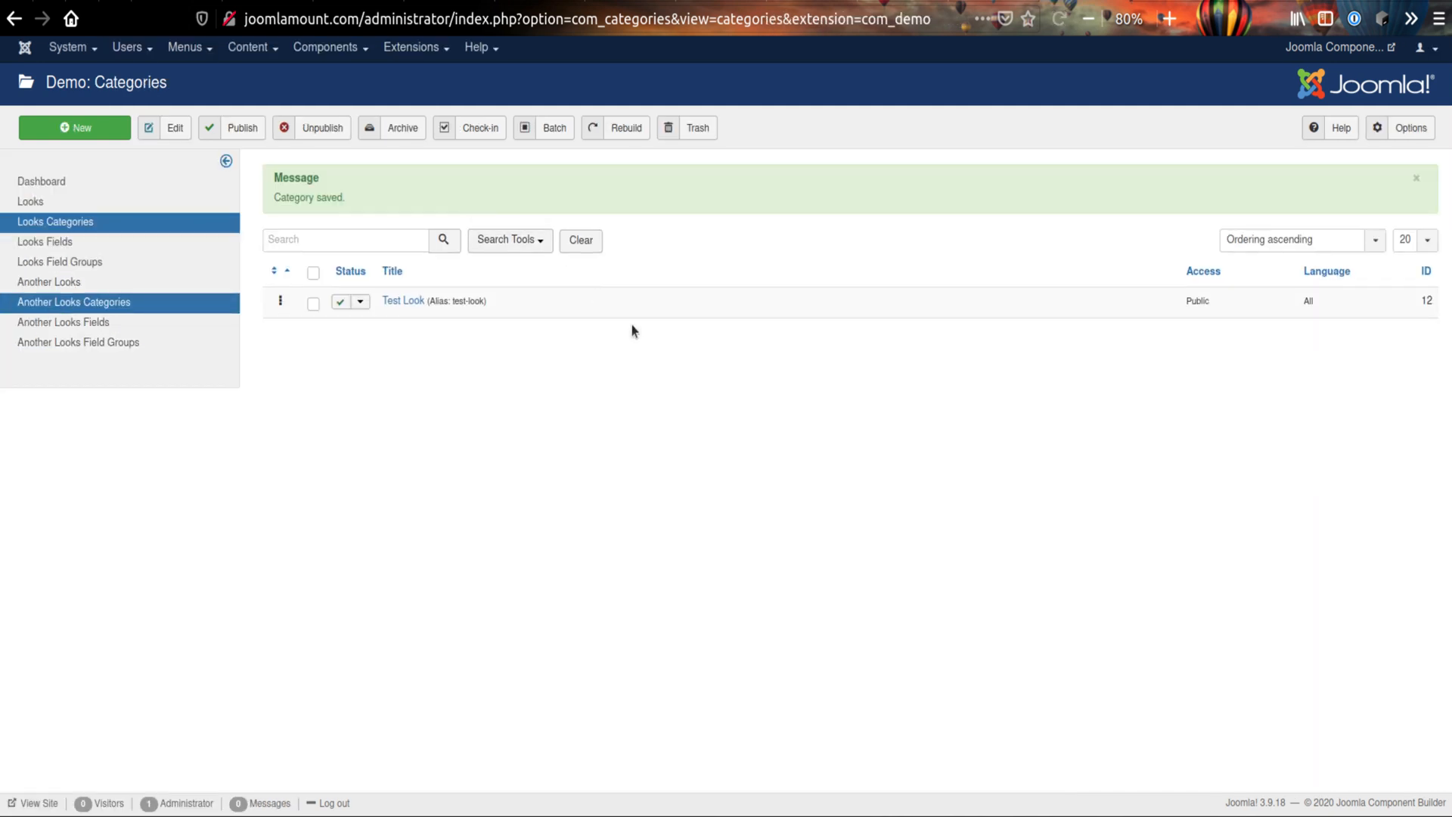
# - Check the Another Looks Categories list and the category choices in a new Look record, leaving the record unsaved
pyautogui.click(104, 303)
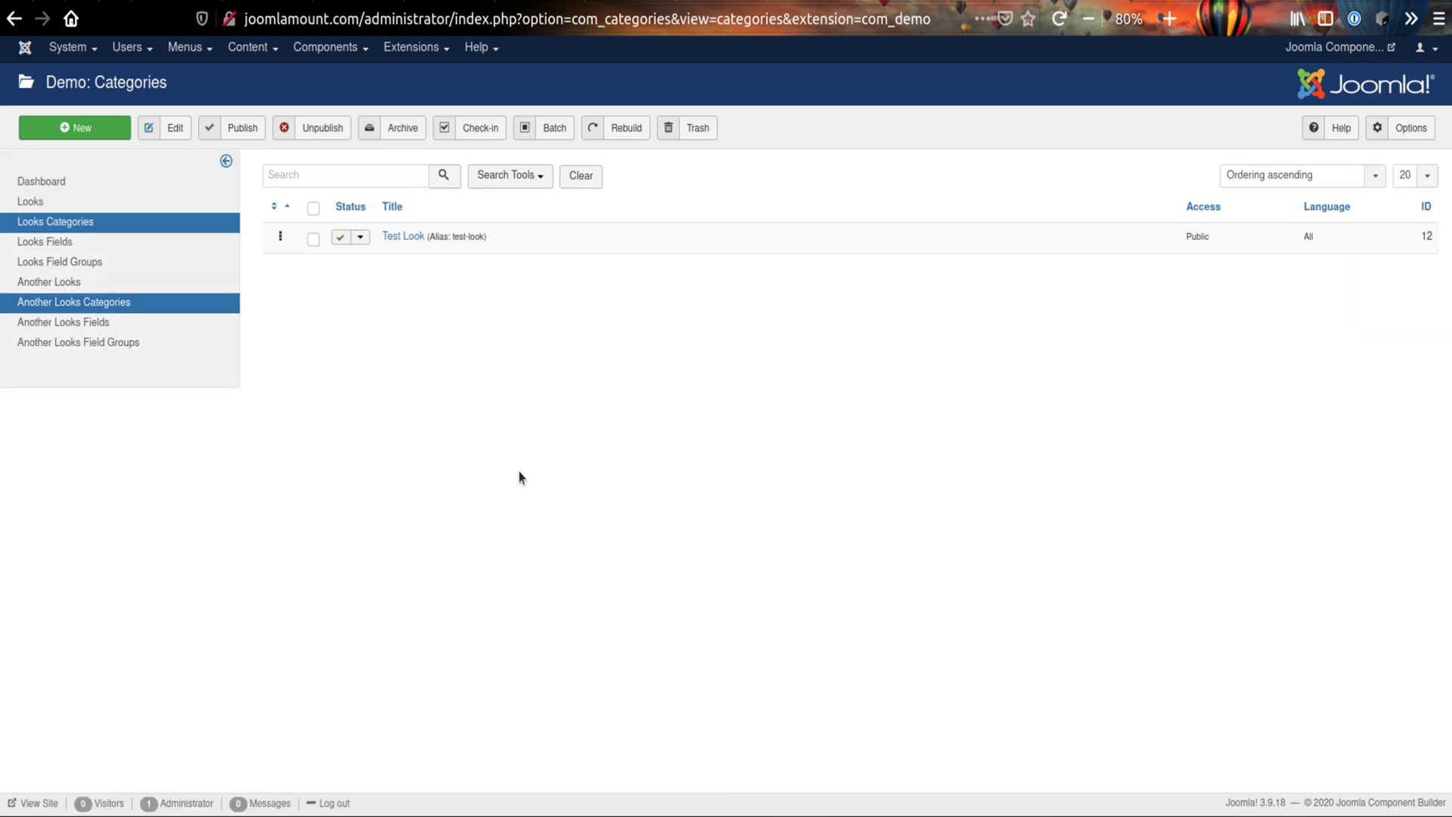
pyautogui.click(57, 202)
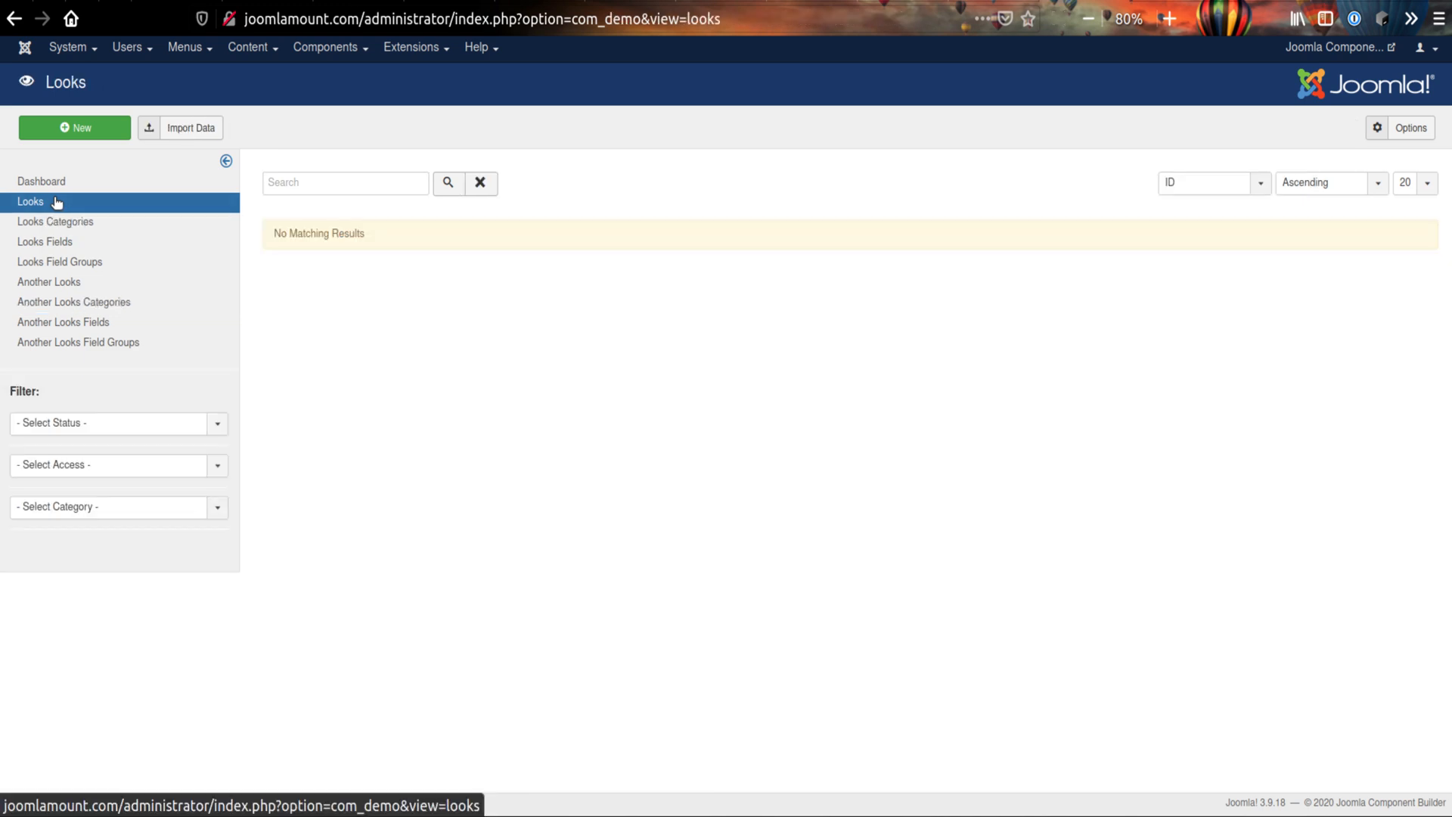
pyautogui.click(94, 137)
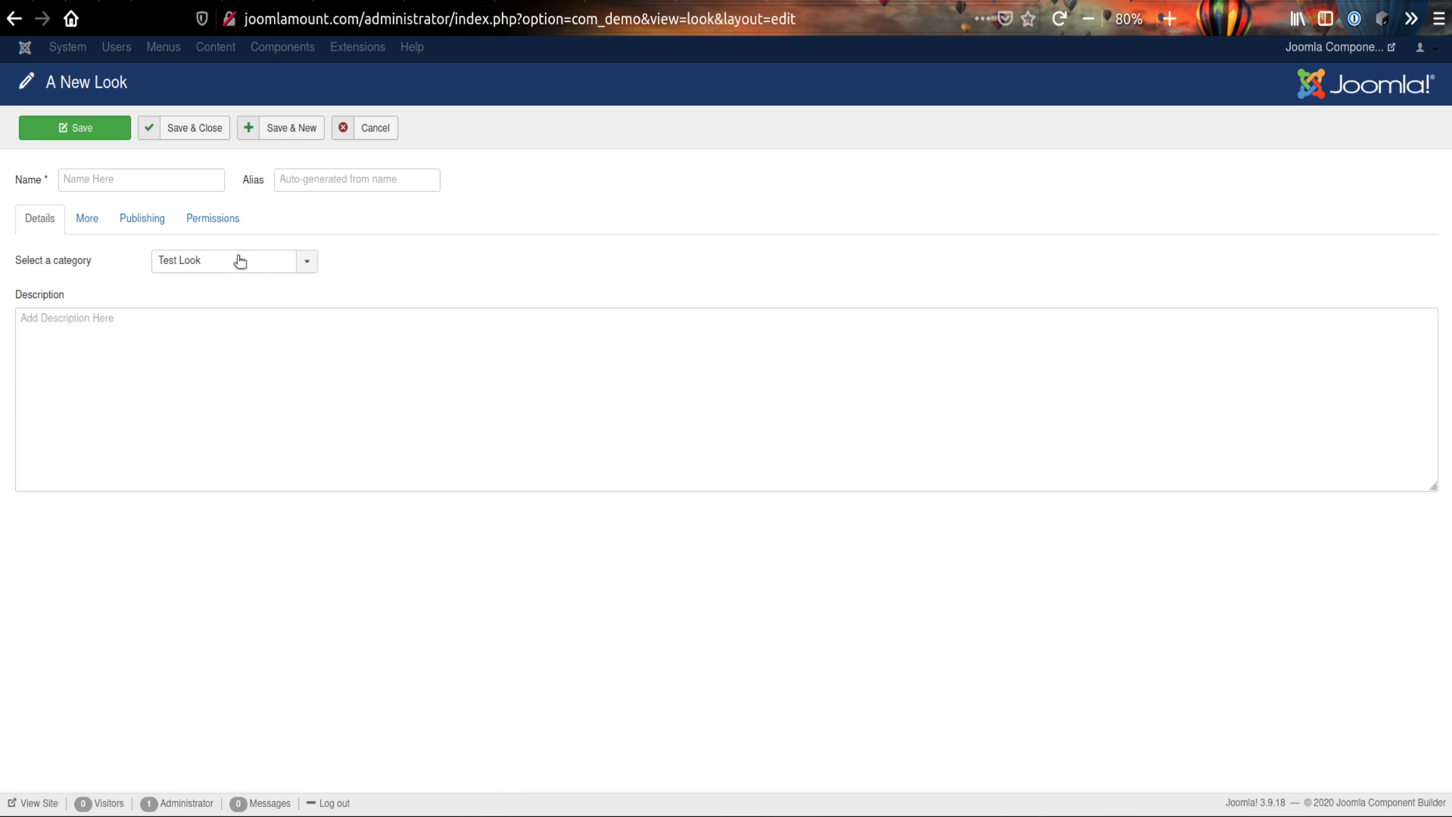
pyautogui.click(240, 261)
pyautogui.click(385, 300)
pyautogui.click(367, 127)
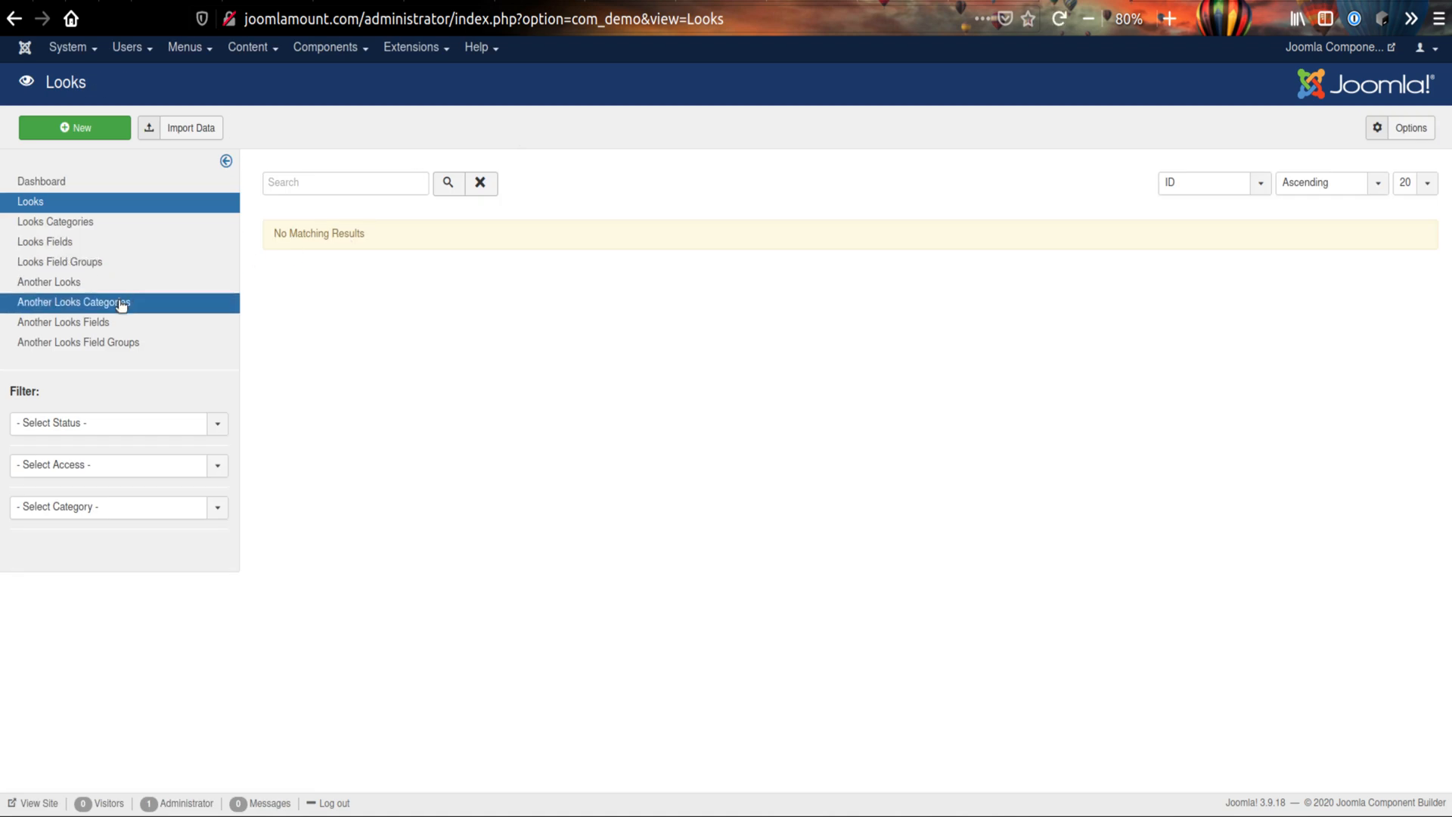
# - Examine the category choices in a new Another Look record, cancel it, and return to Looks Categories
pyautogui.click(66, 284)
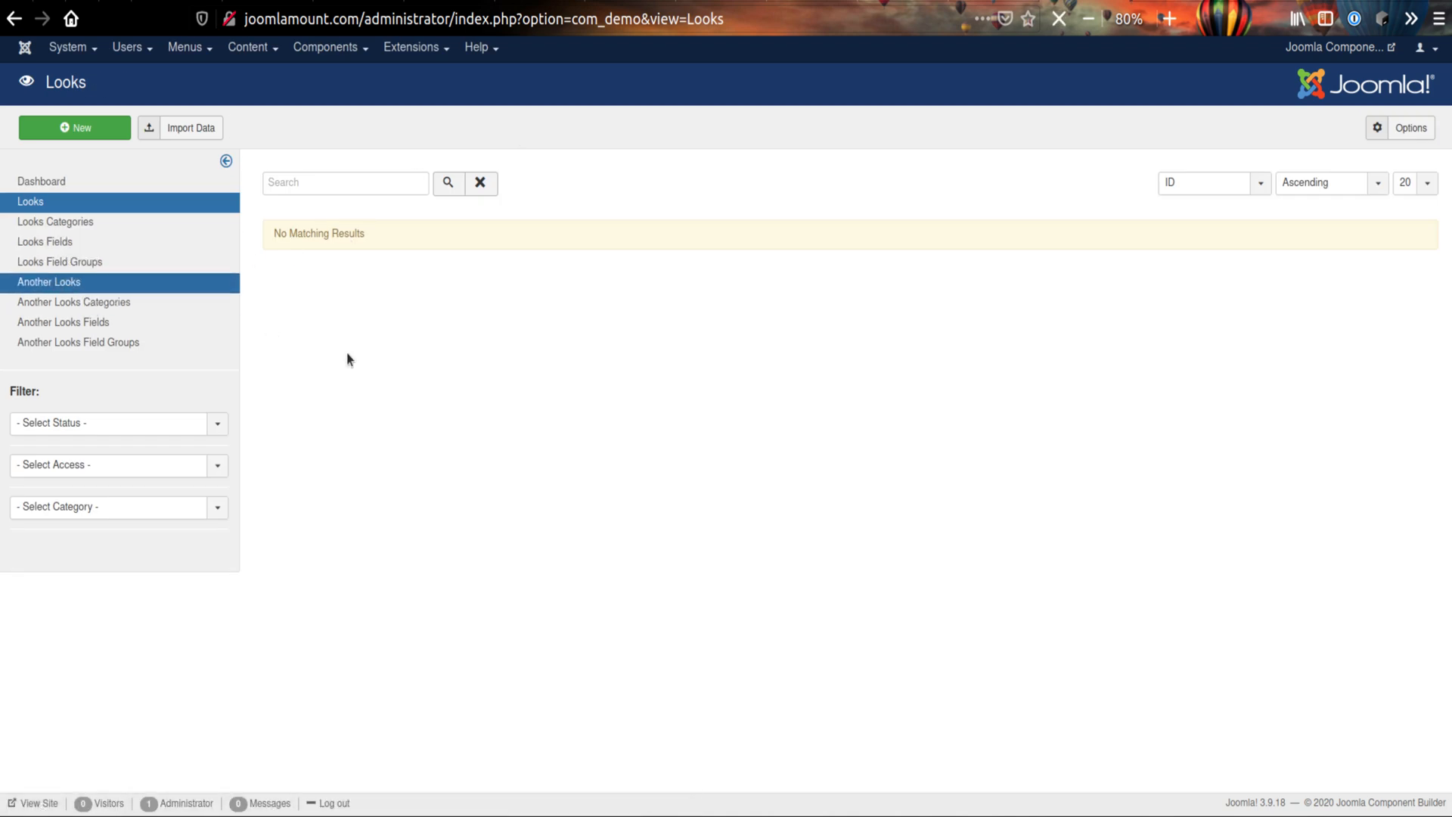
pyautogui.click(99, 128)
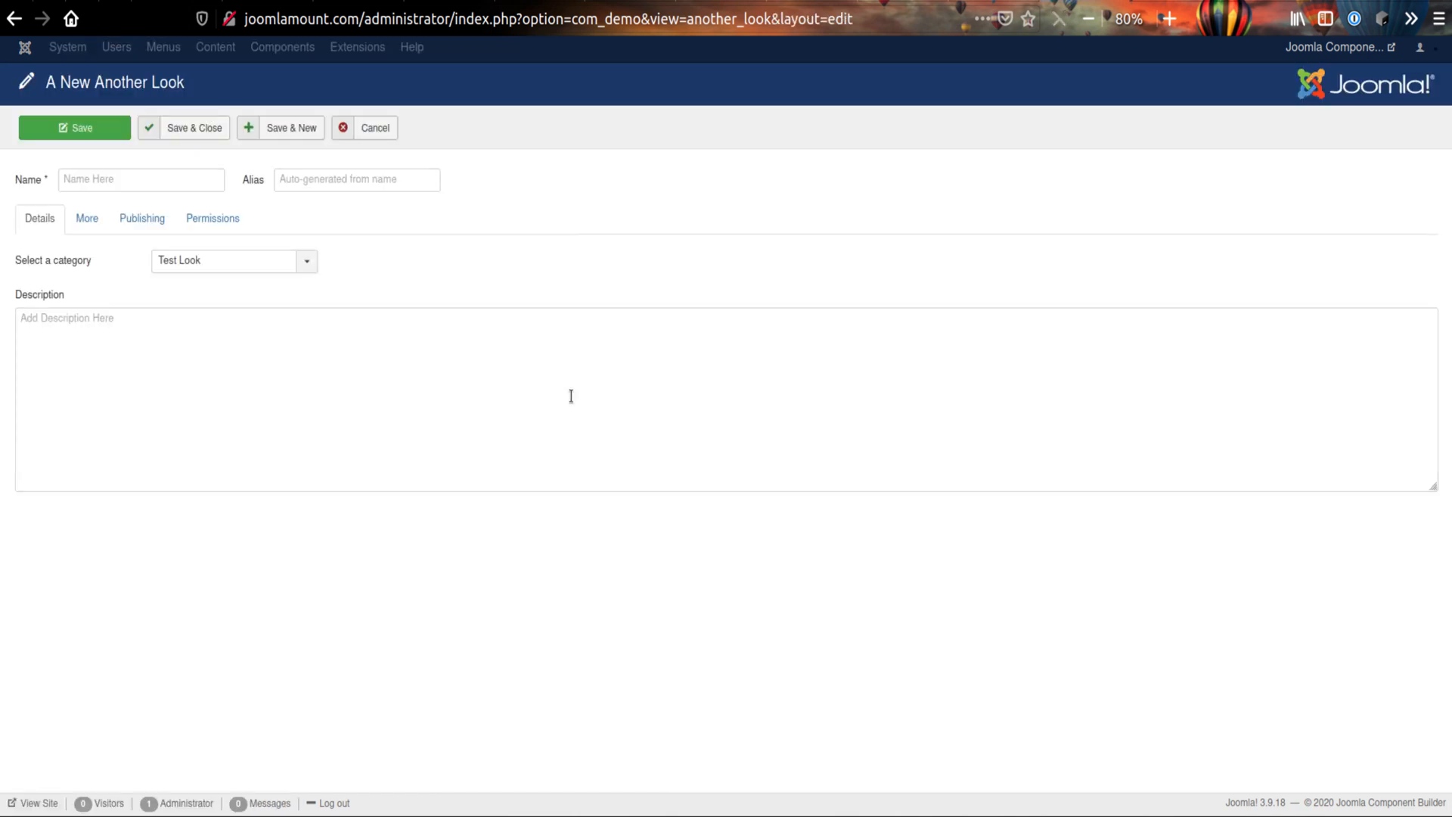
pyautogui.click(247, 262)
pyautogui.click(394, 275)
pyautogui.click(368, 131)
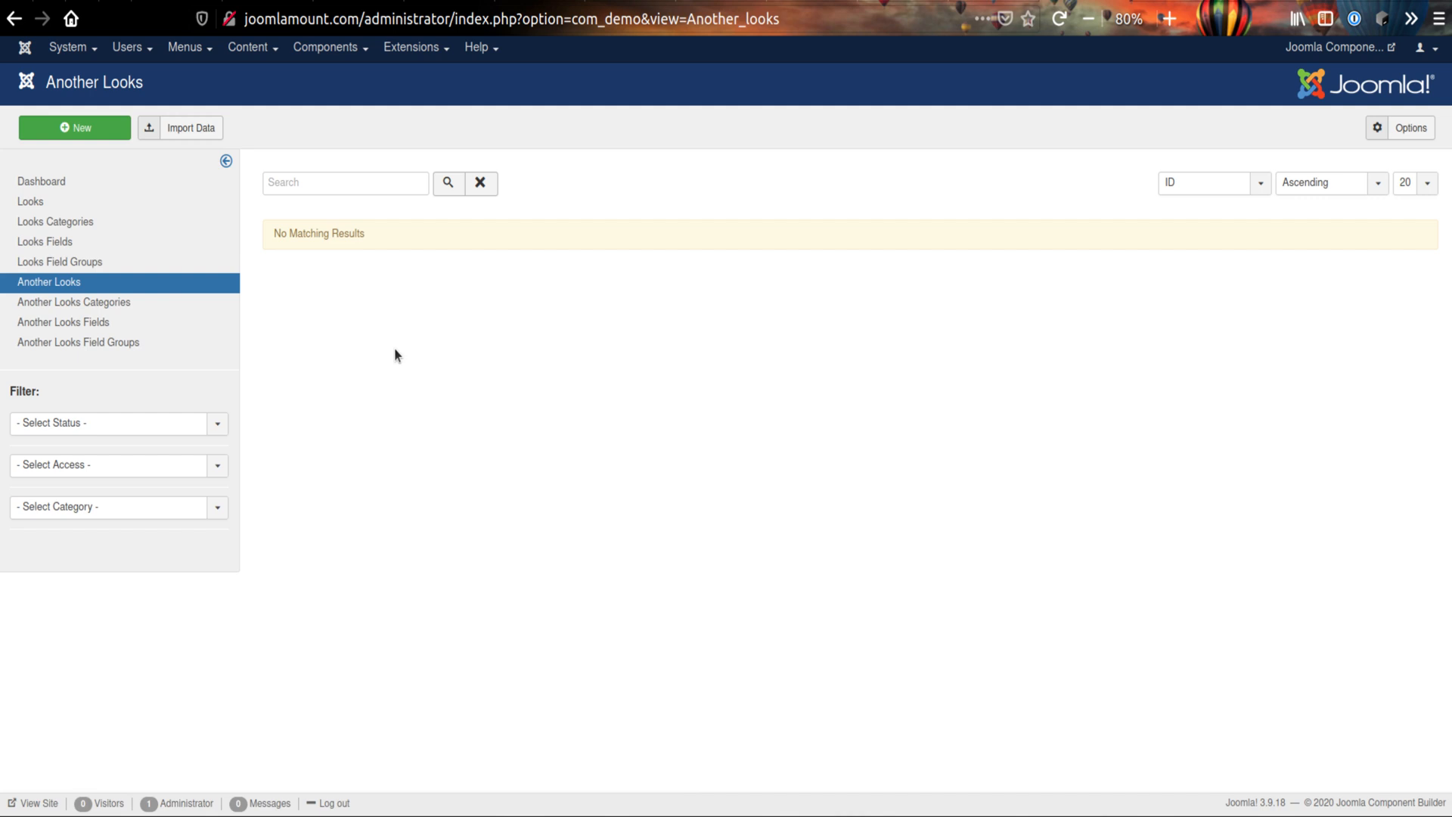
pyautogui.click(36, 225)
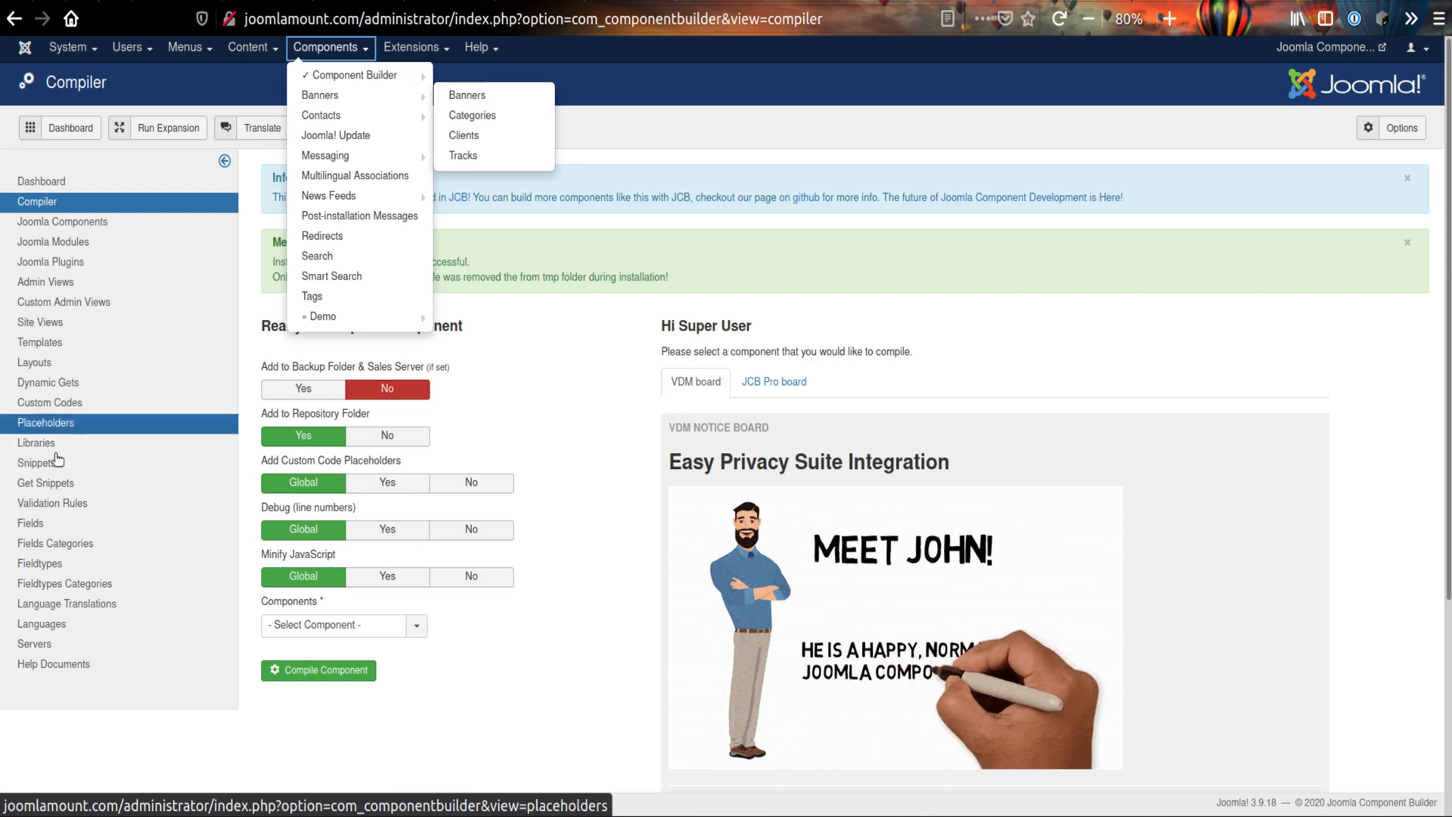
# - Set the extension property of the Category (generic) field to com_[[[component]]].[[[view]]] in Component Builder, and save and close the field
pyautogui.rightClick(35, 526)
pyautogui.click(144, 566)
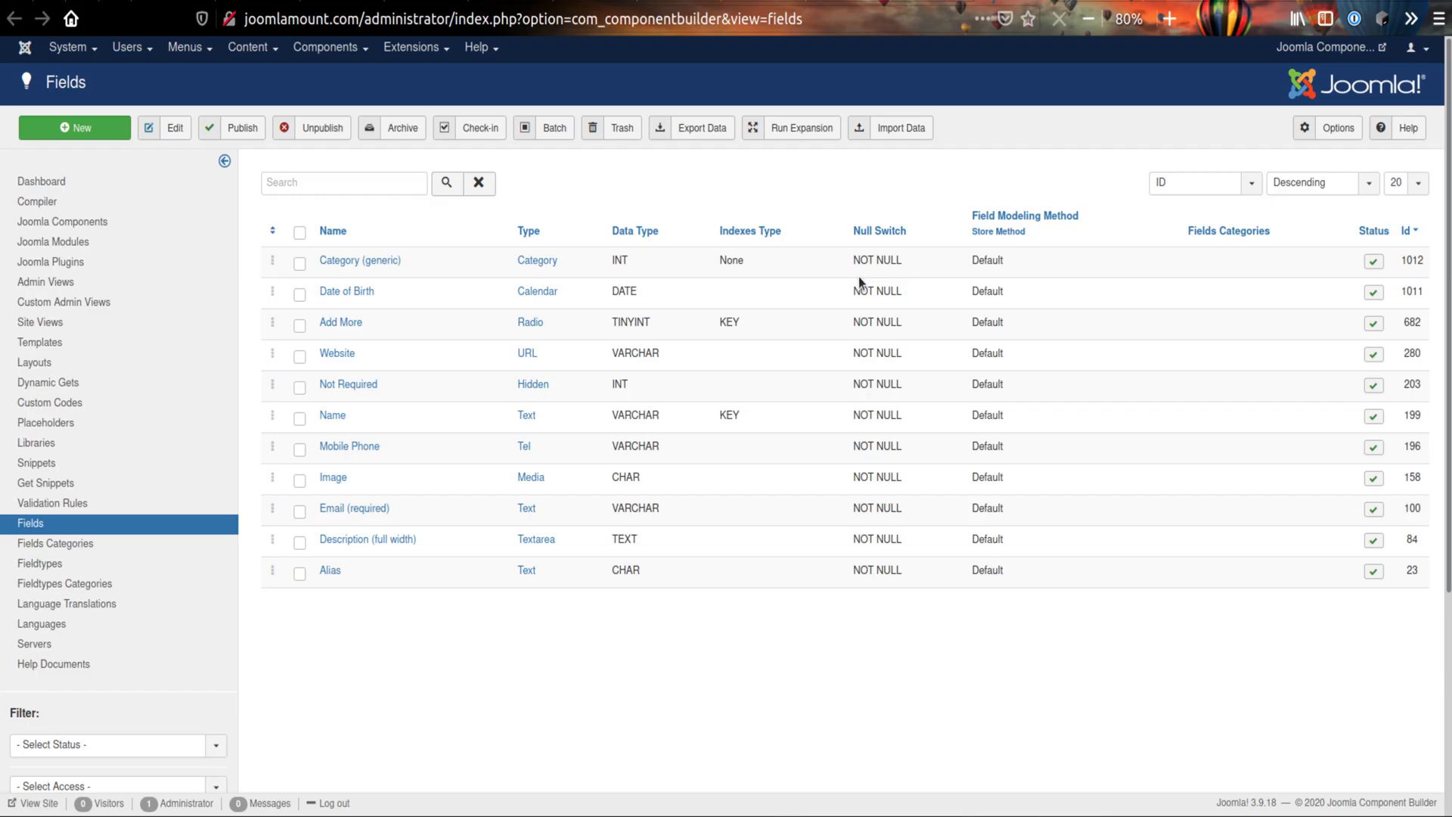
pyautogui.click(349, 263)
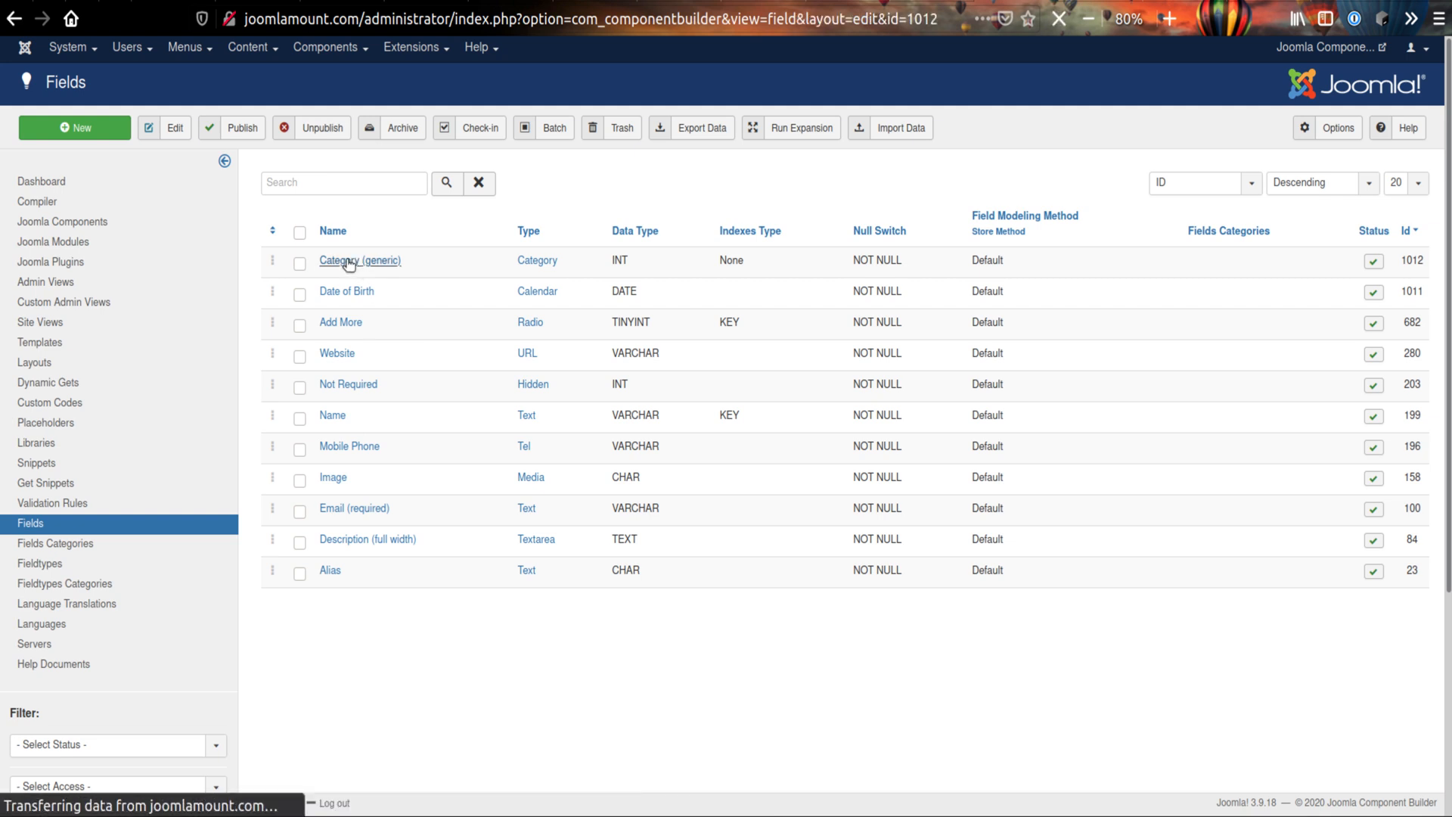
pyautogui.scroll(-3, 608, 356)
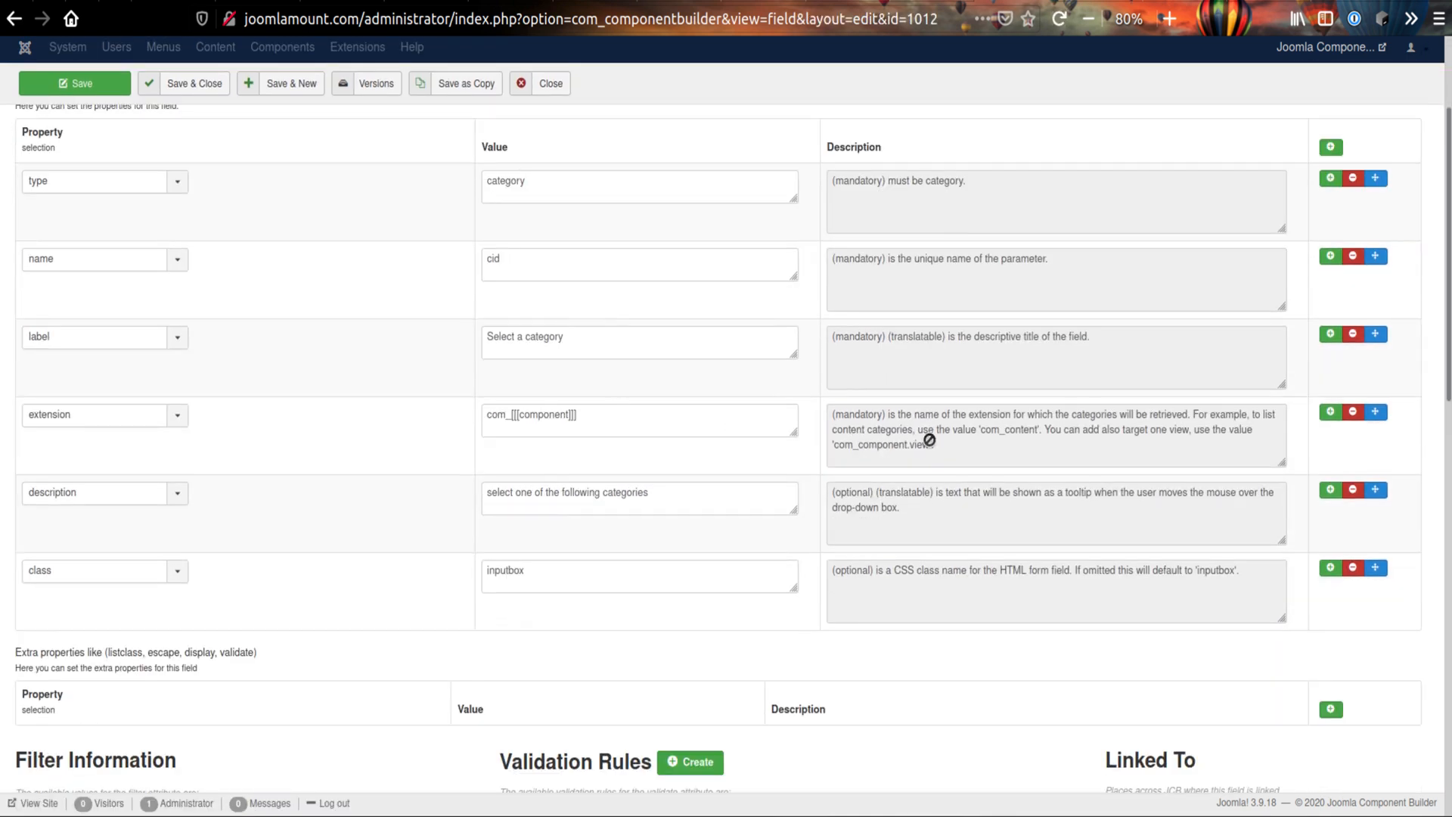
pyautogui.moveTo(930, 446); pyautogui.dragTo(912, 448)
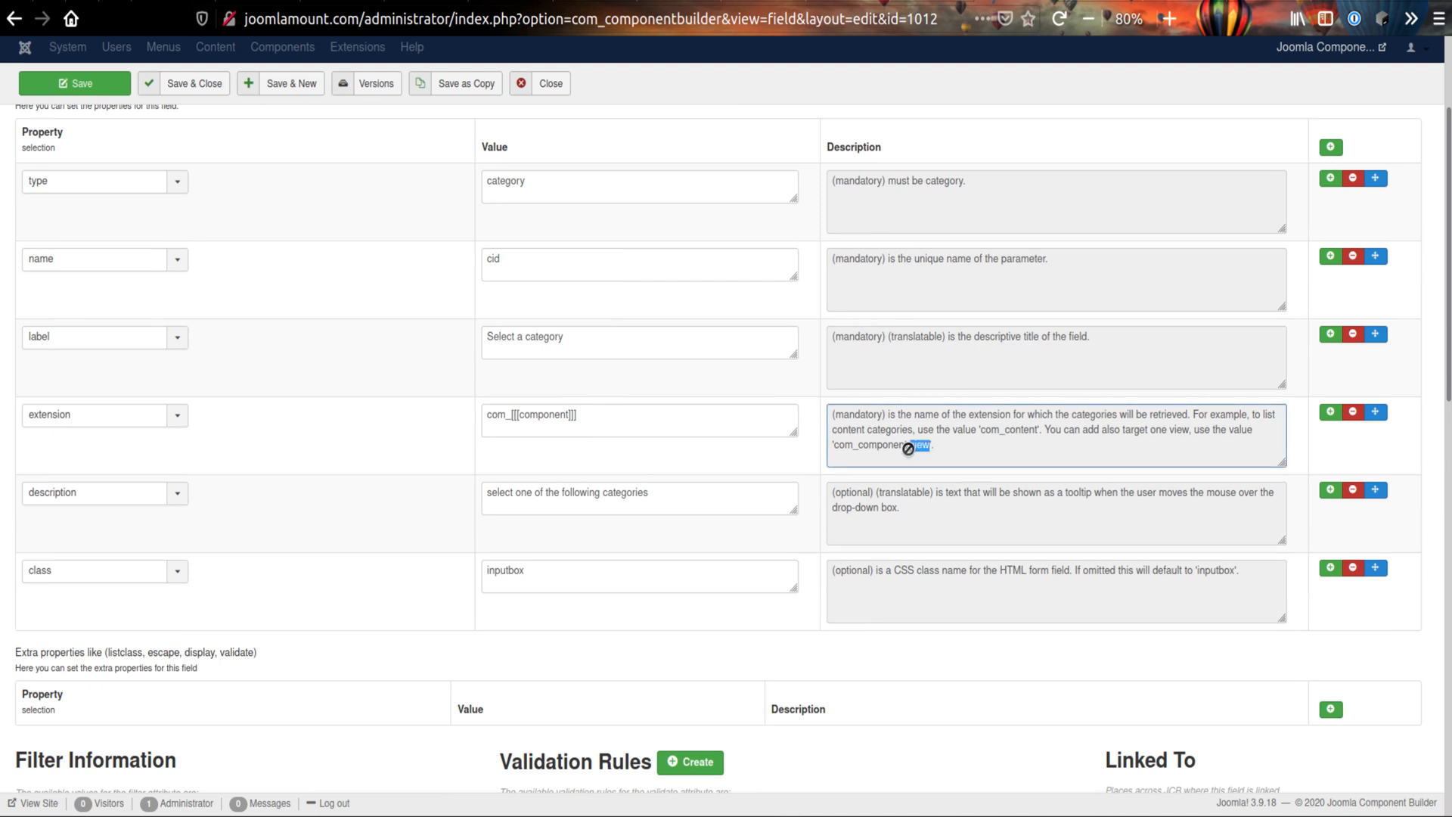
pyautogui.click(596, 415)
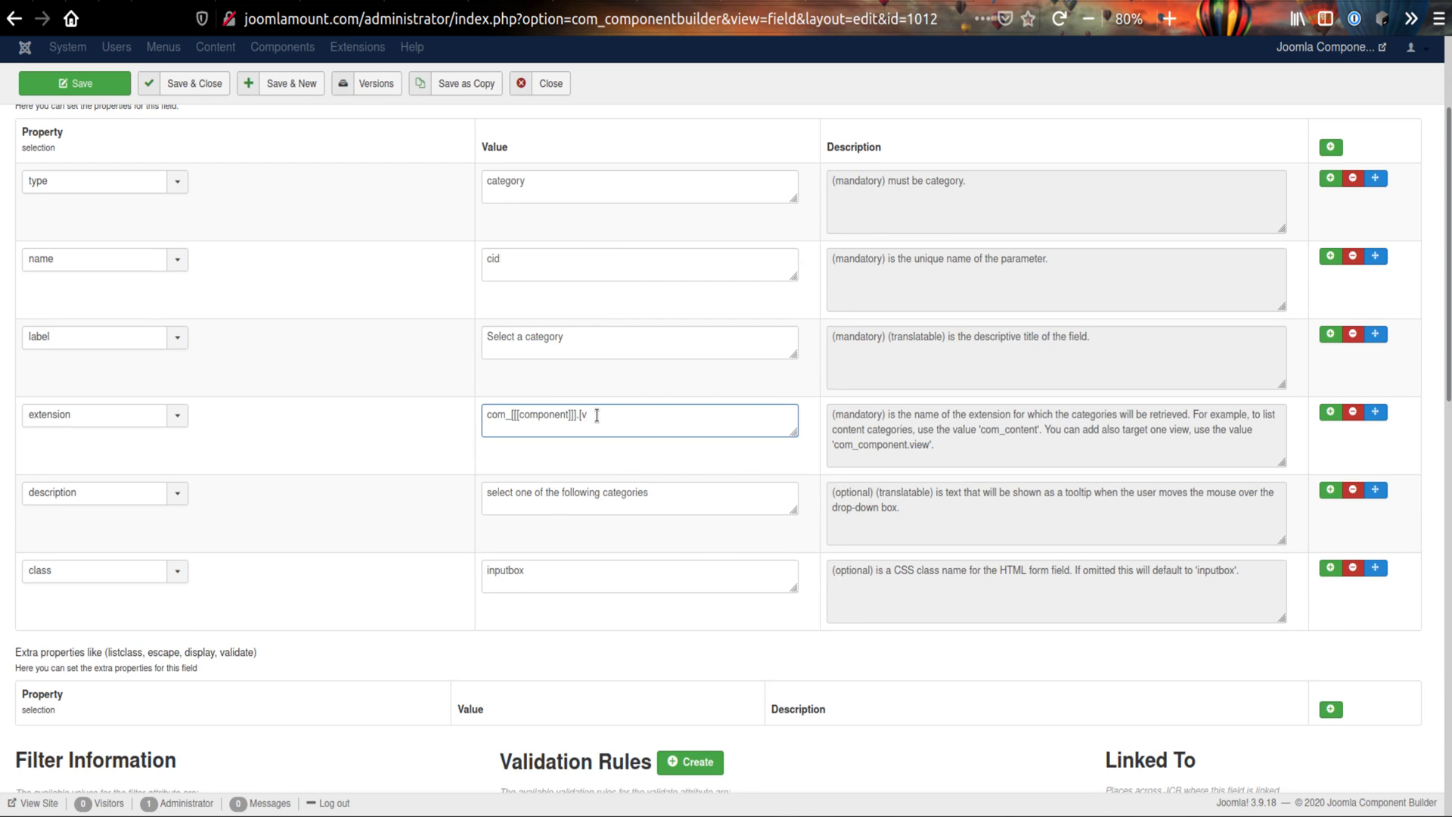
pyautogui.write('.[[[view')
pyautogui.click(650, 467)
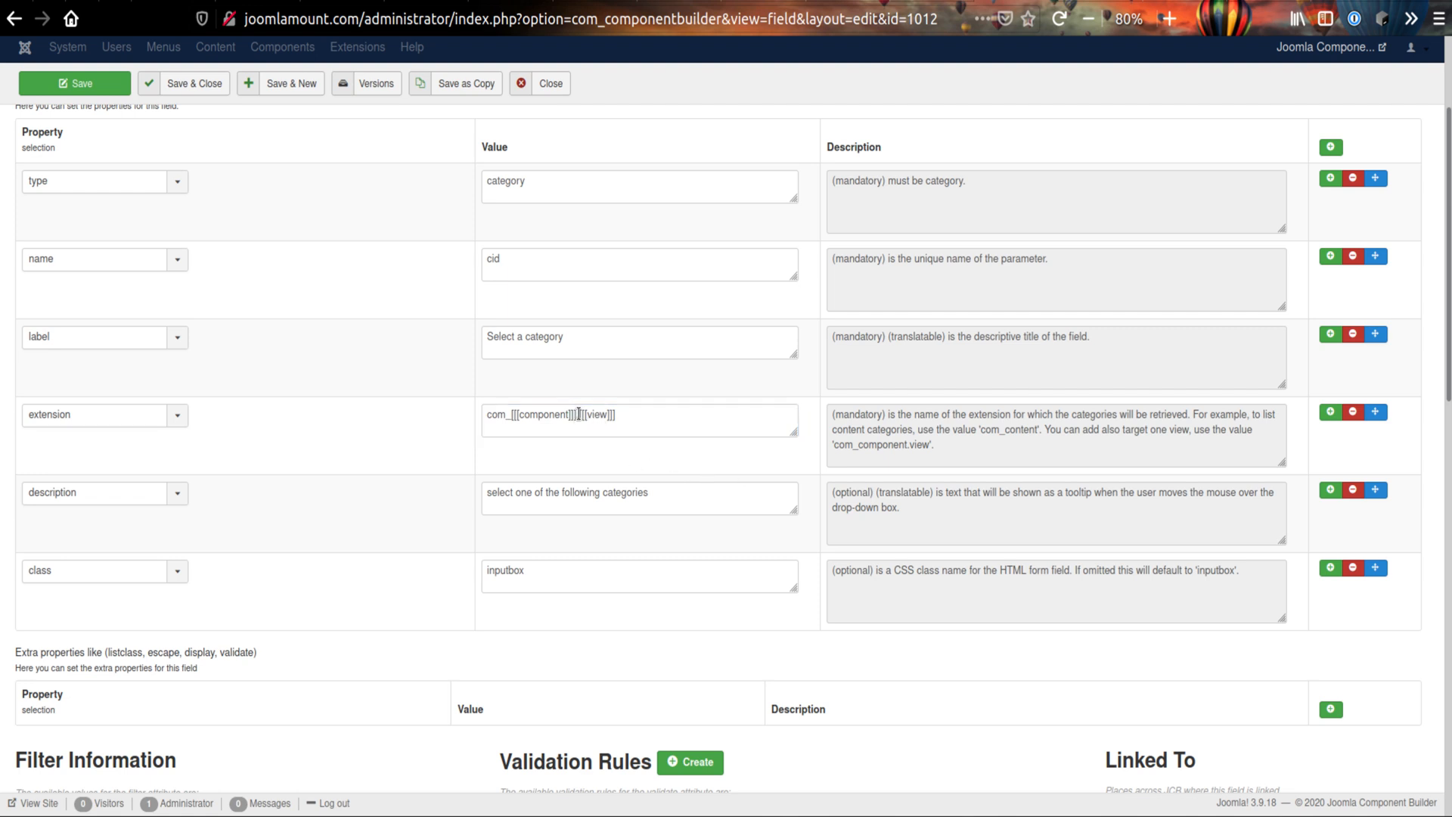
pyautogui.moveTo(579, 415); pyautogui.dragTo(627, 421)
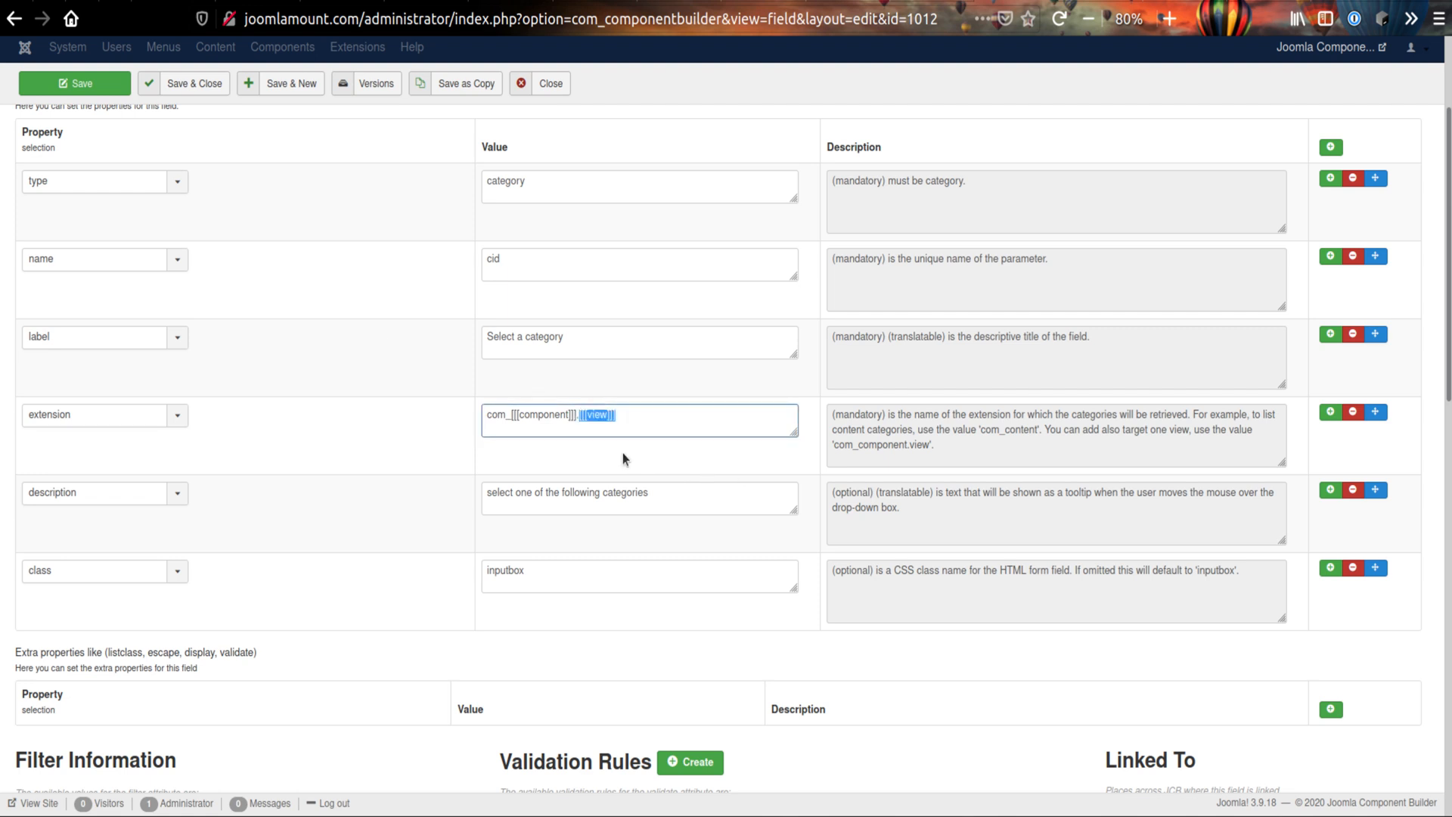
pyautogui.click(180, 84)
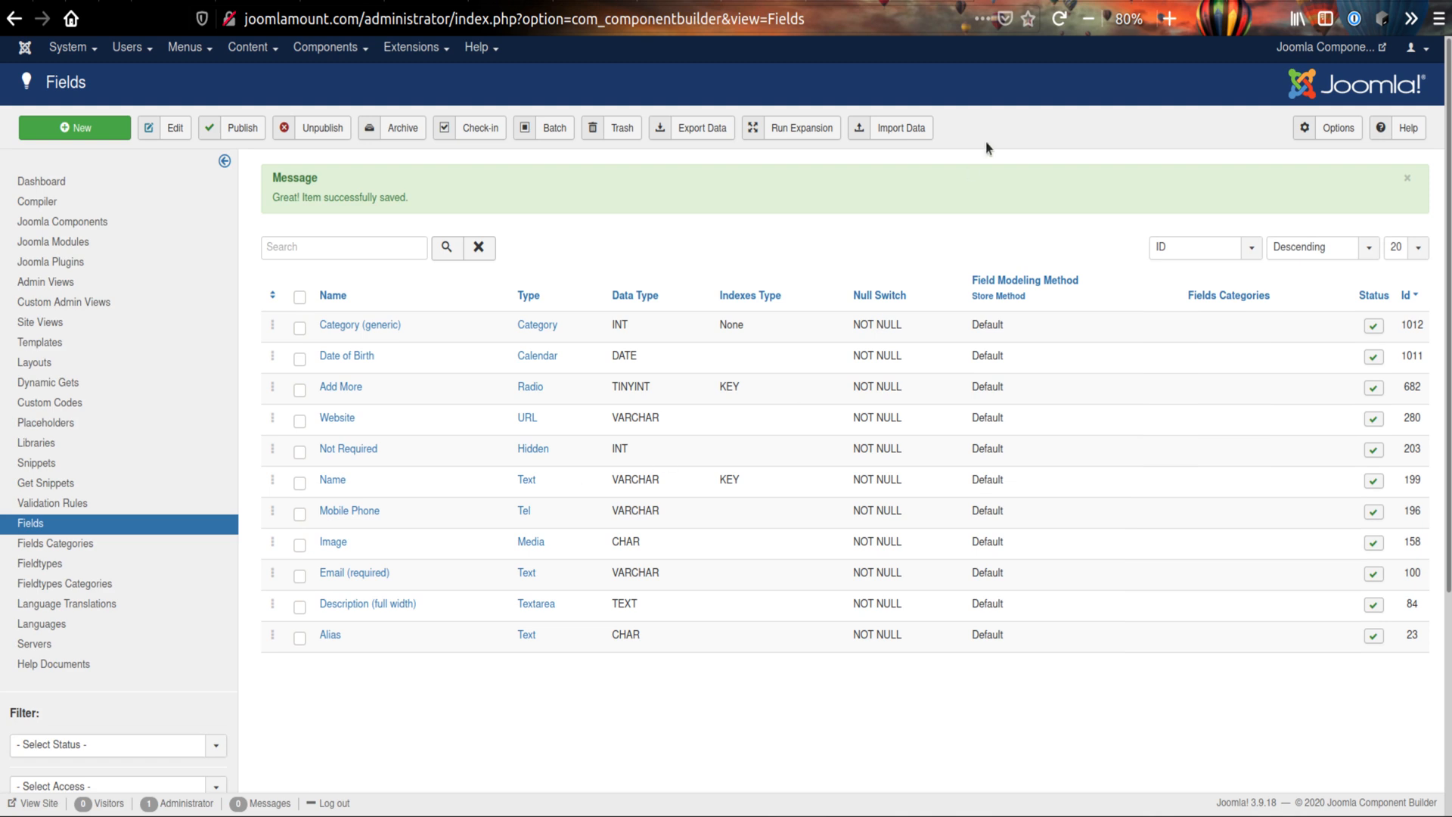
# - Reopen the Category (generic) field, review the view placeholder in its extension property against the property description, and save and close
pyautogui.click(1059, 2)
pyautogui.click(357, 324)
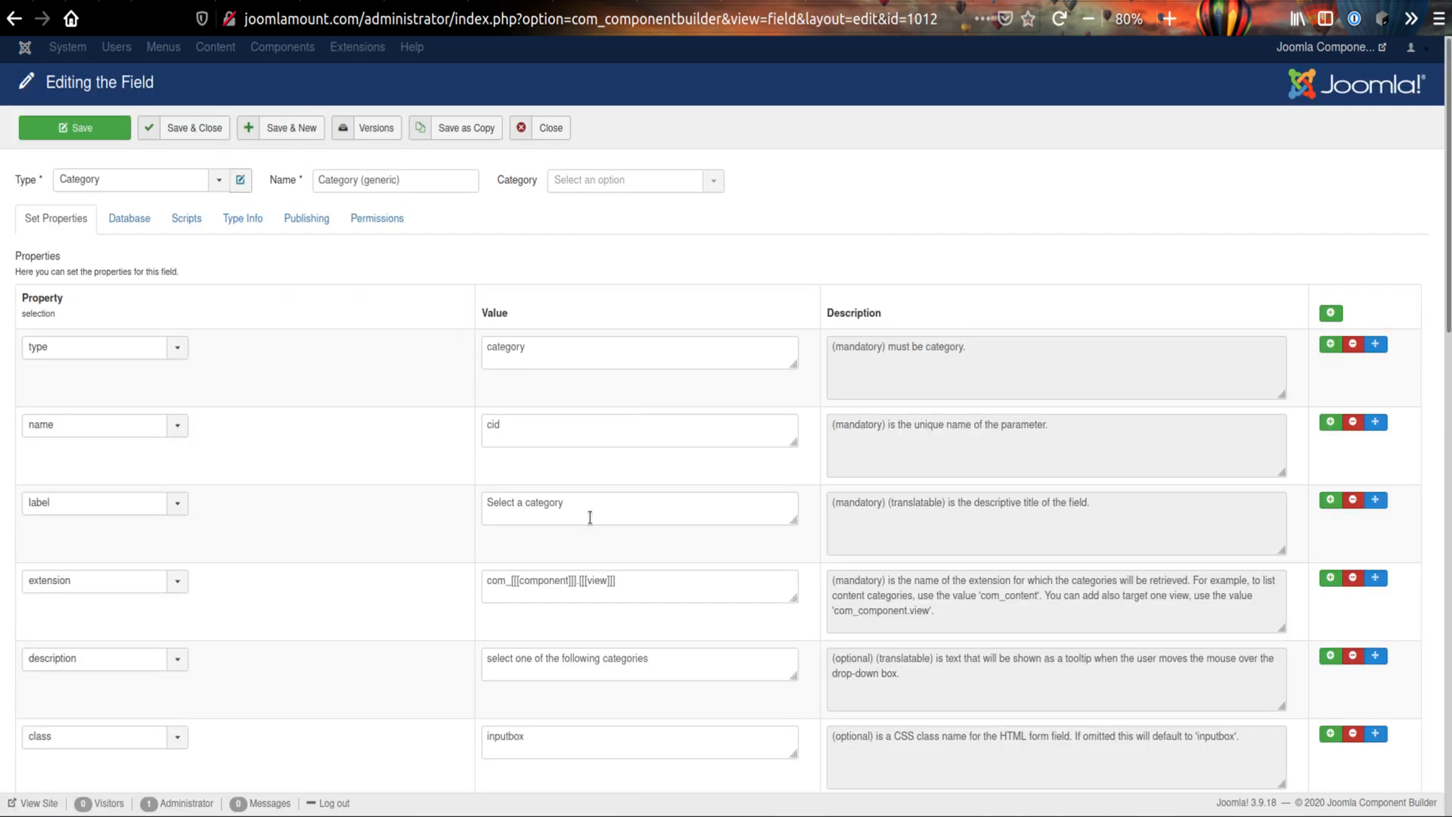
pyautogui.click(578, 581)
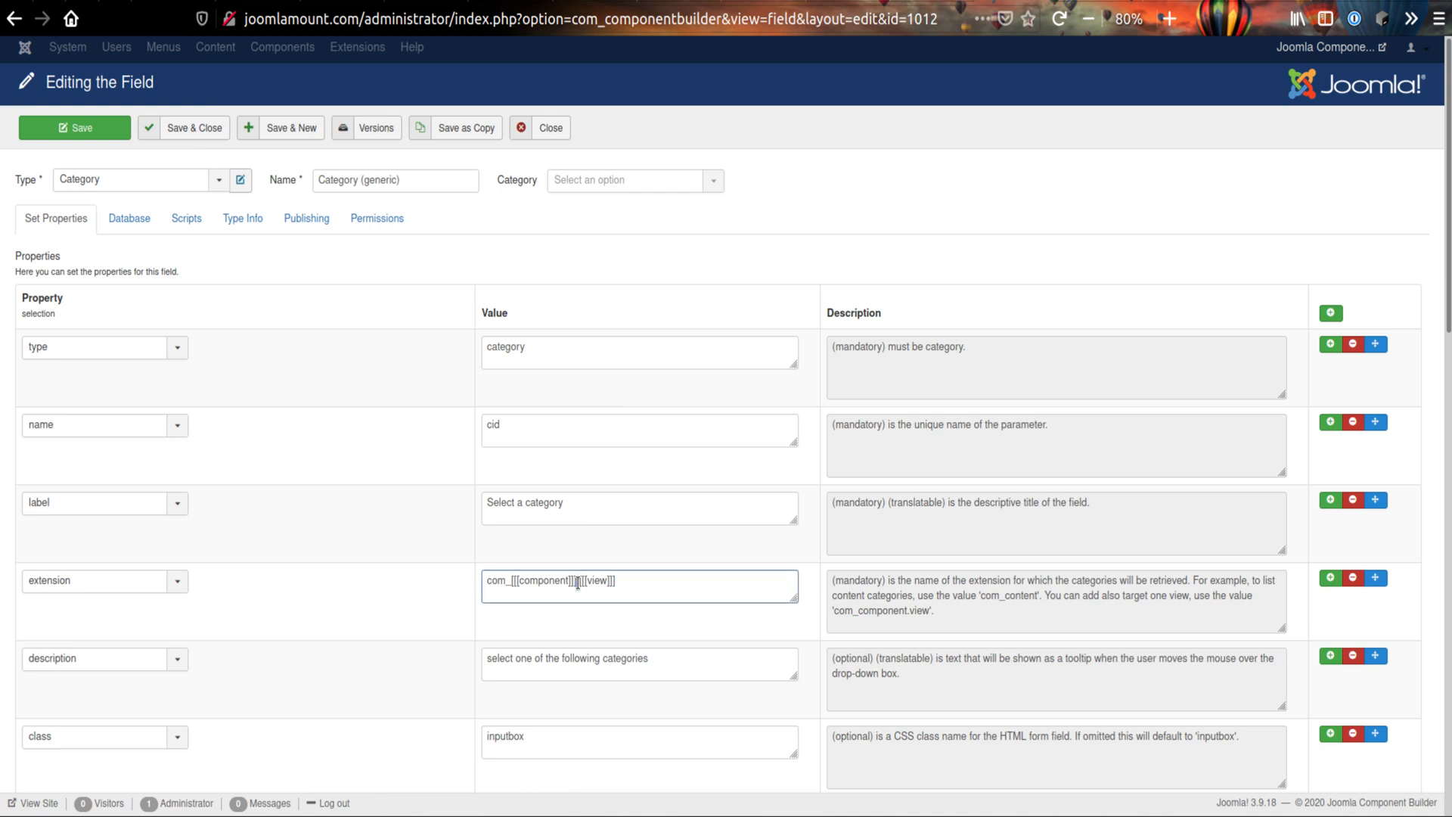
pyautogui.moveTo(619, 580); pyautogui.dragTo(578, 581)
pyautogui.click(624, 583)
pyautogui.moveTo(930, 611); pyautogui.dragTo(916, 614)
pyautogui.doubleClick(597, 581)
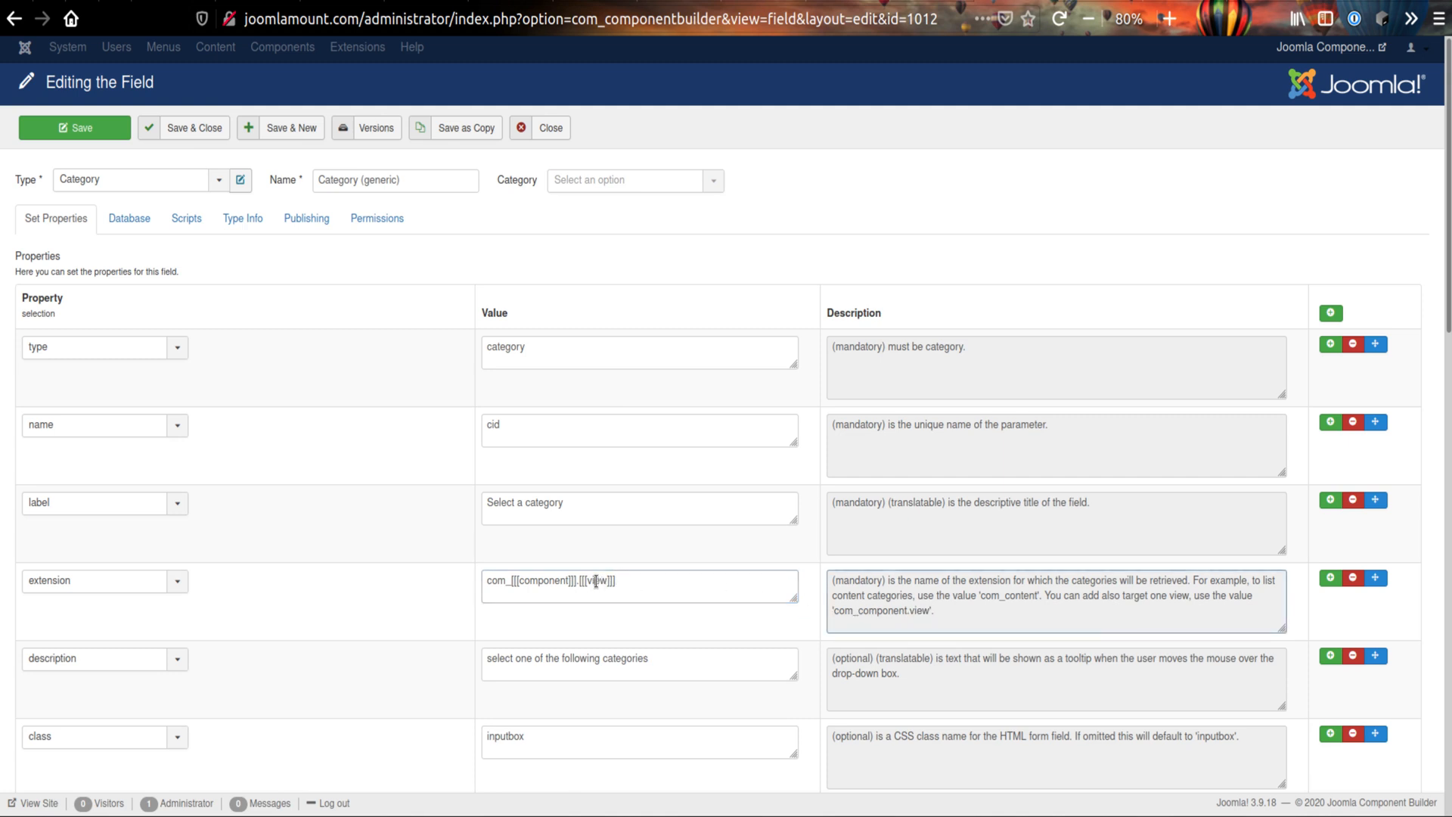
pyautogui.click(211, 130)
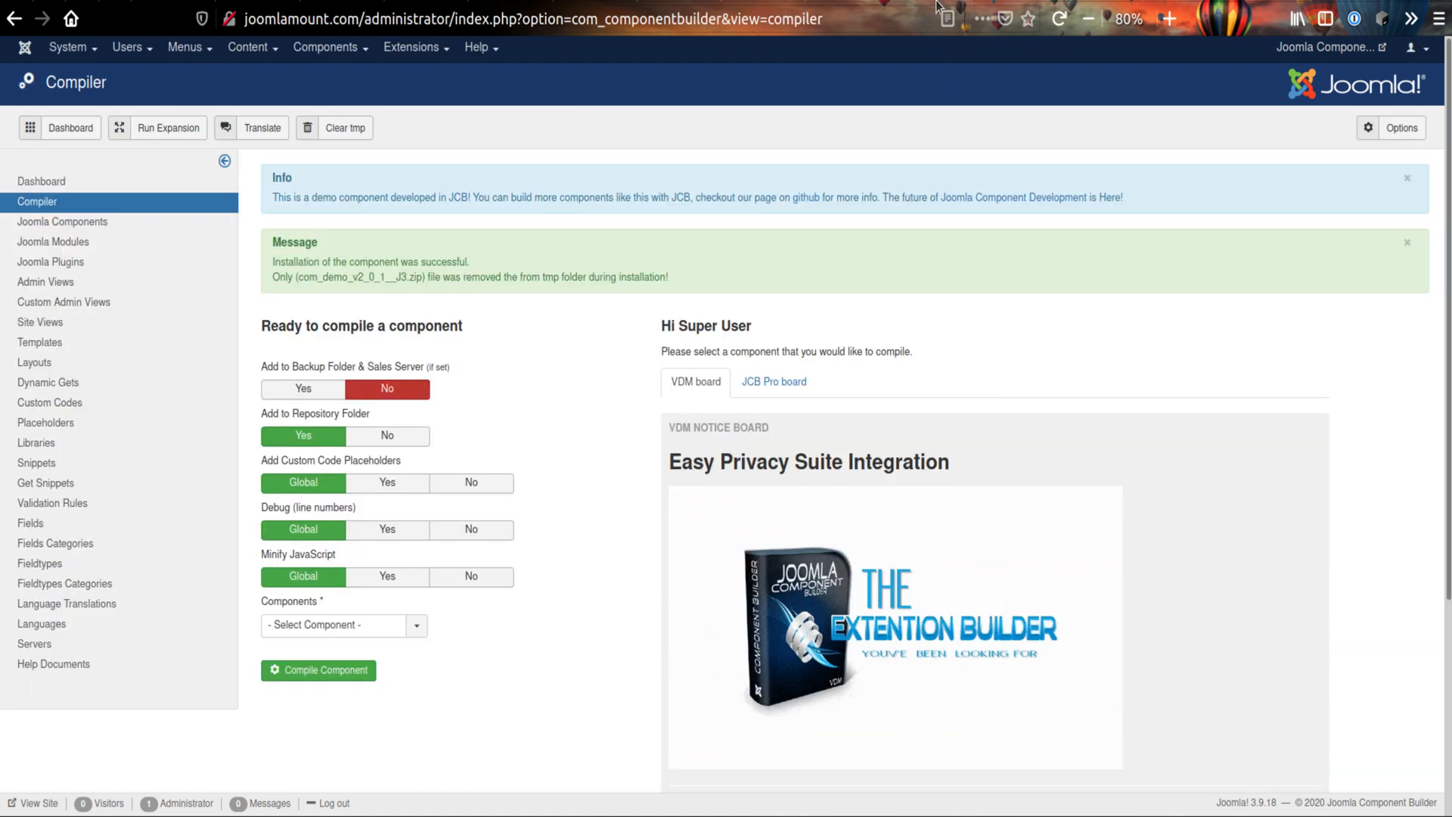
# - Compile the Demo component with the backup and repository folder options set to Yes, and install the package on this Joomla website
pyautogui.click(321, 435)
pyautogui.click(310, 388)
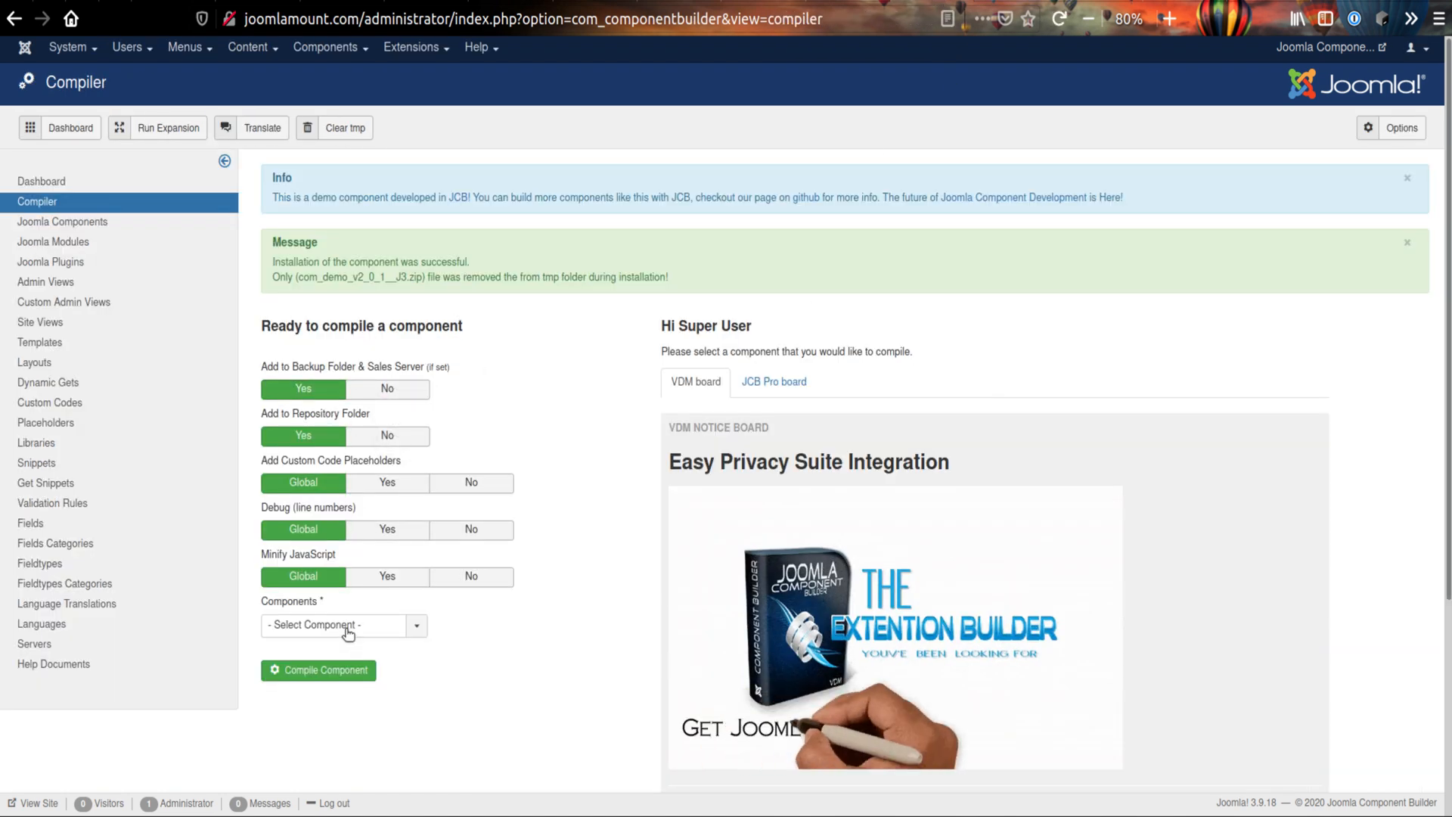
pyautogui.click(344, 625)
pyautogui.click(333, 665)
pyautogui.click(326, 670)
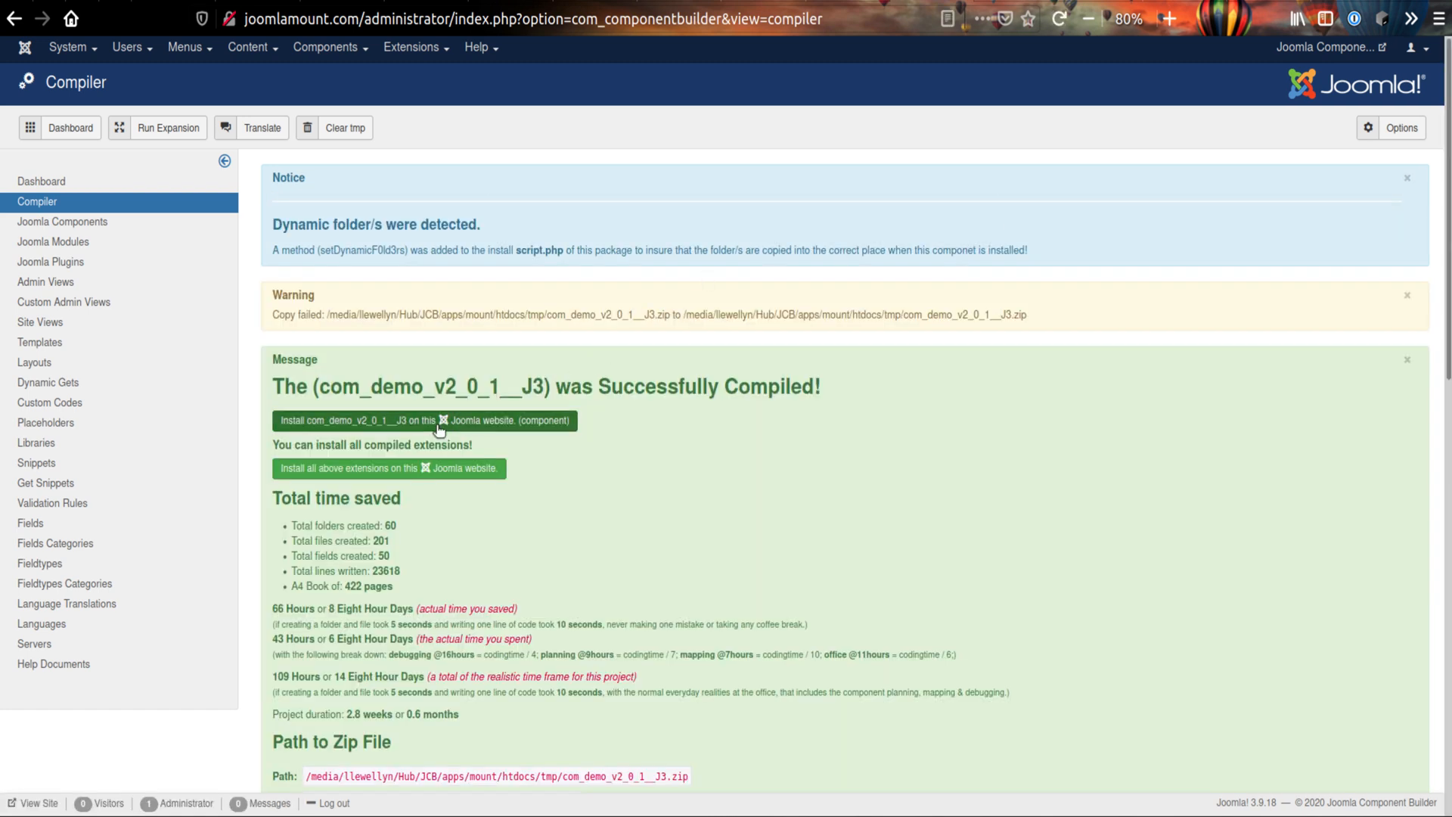
pyautogui.click(415, 425)
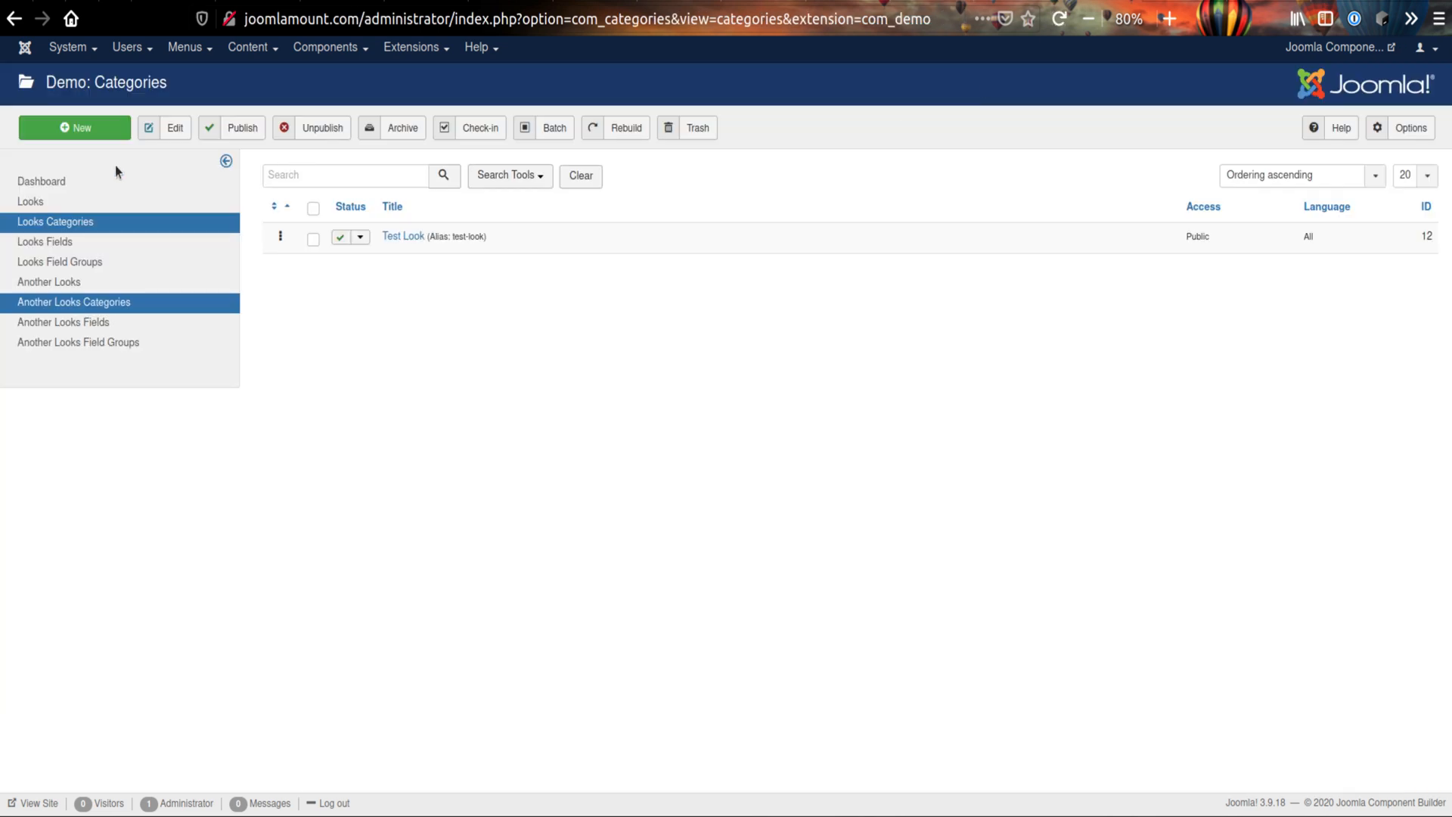
# - Check the Looks Categories and Another Looks Categories lists and compare the extension value in each page's address
pyautogui.click(30, 198)
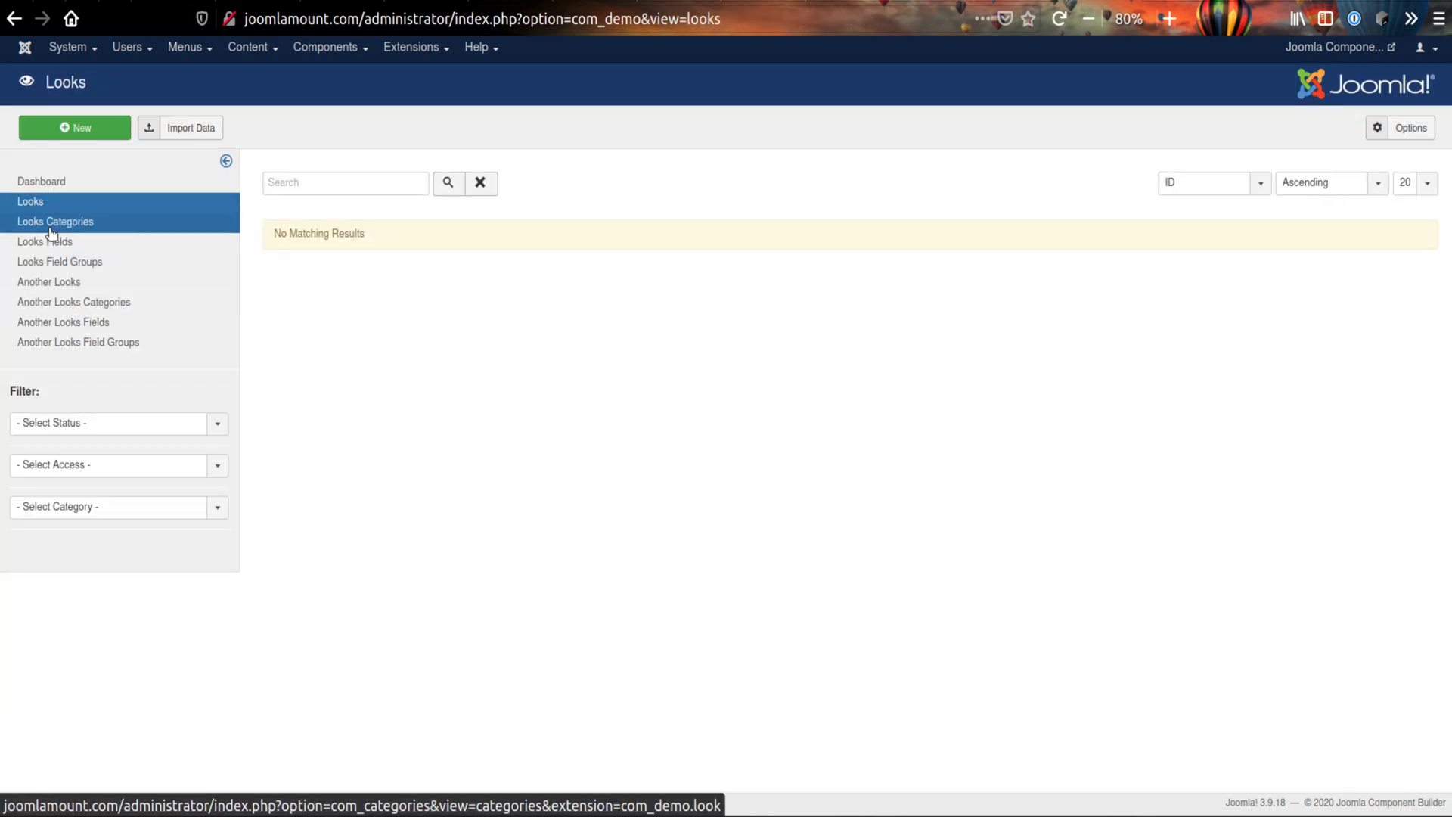
pyautogui.click(50, 227)
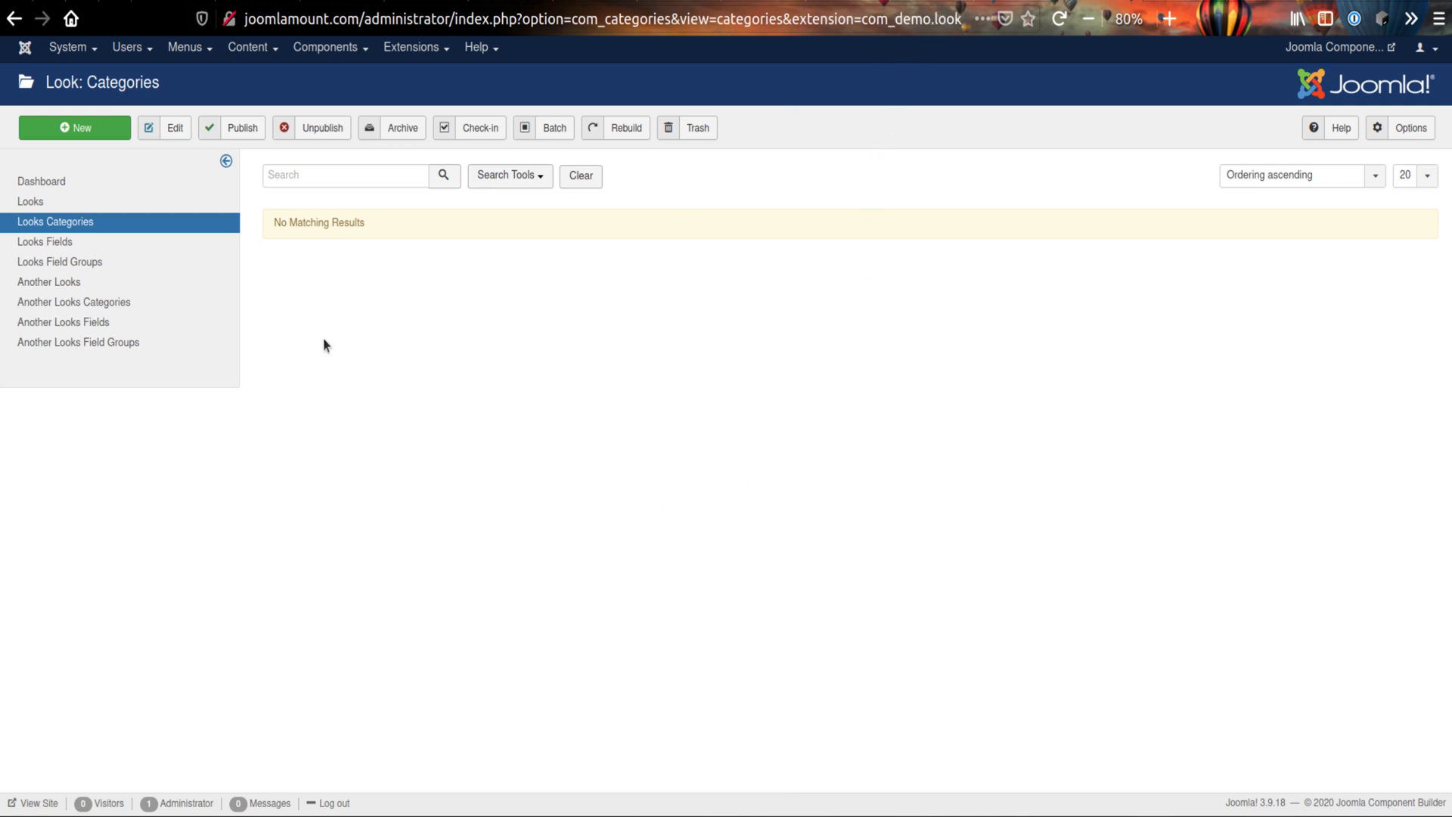
pyautogui.click(58, 304)
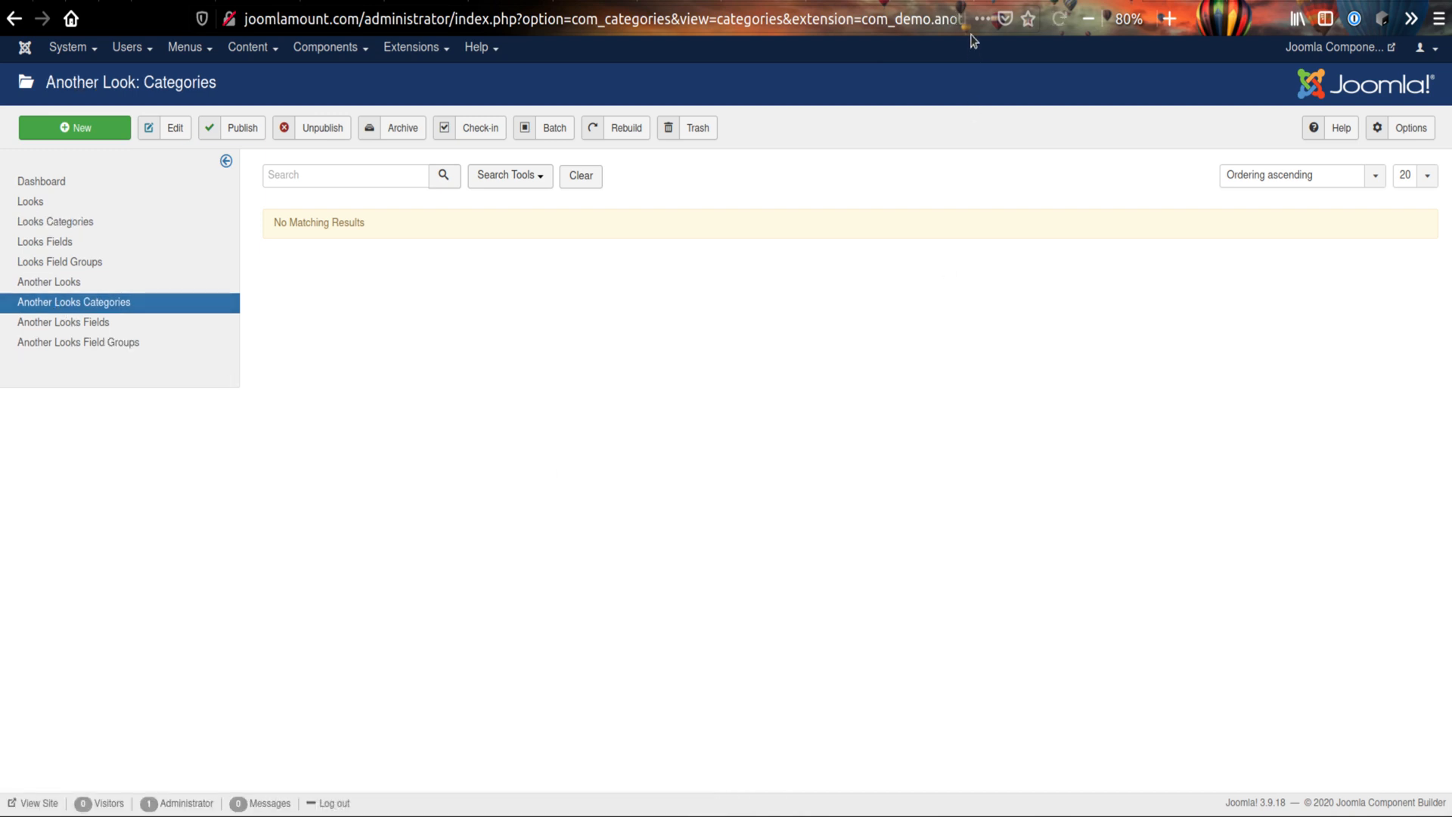
pyautogui.moveTo(947, 24); pyautogui.dragTo(995, 76)
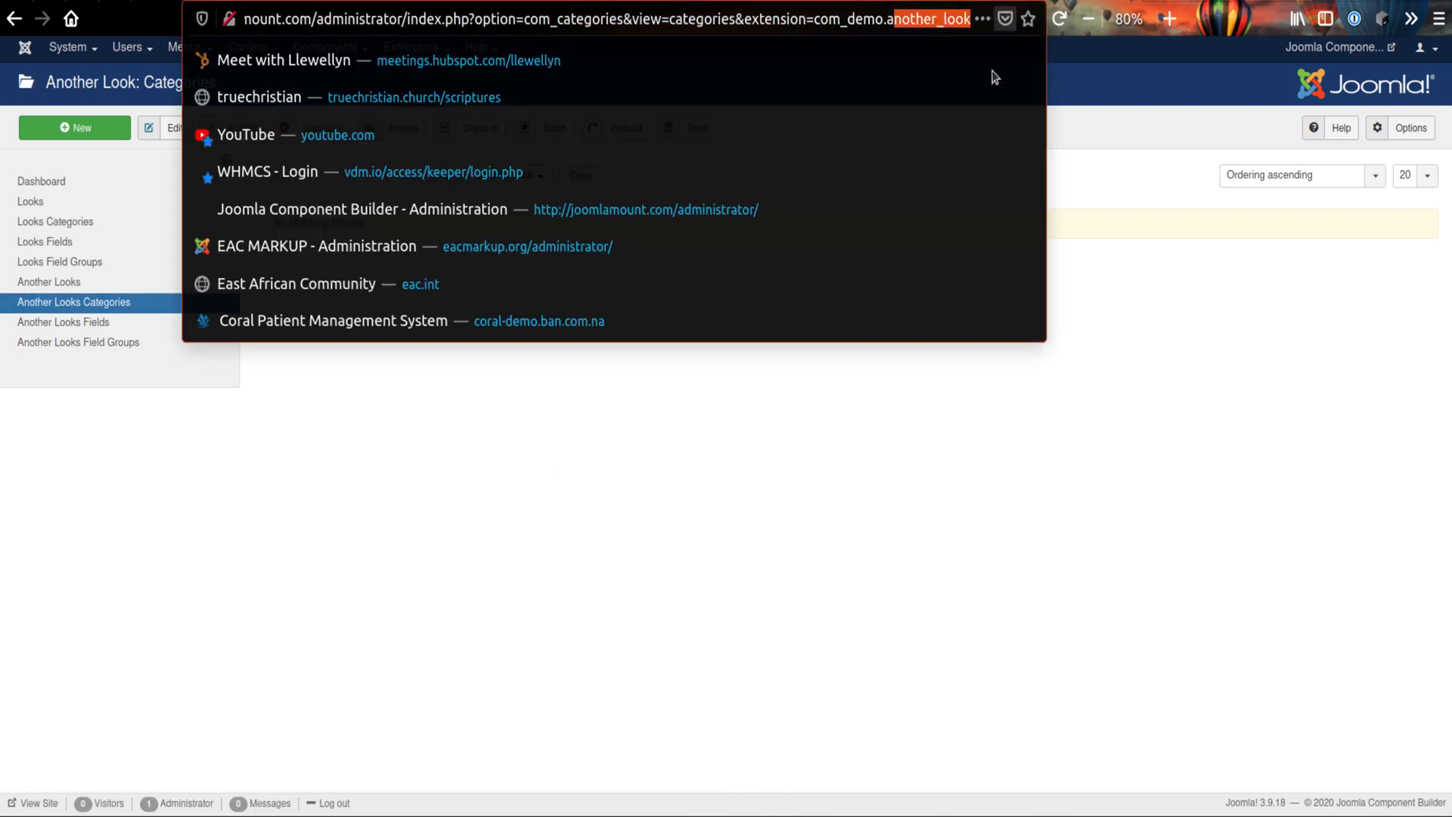
pyautogui.click(1224, 399)
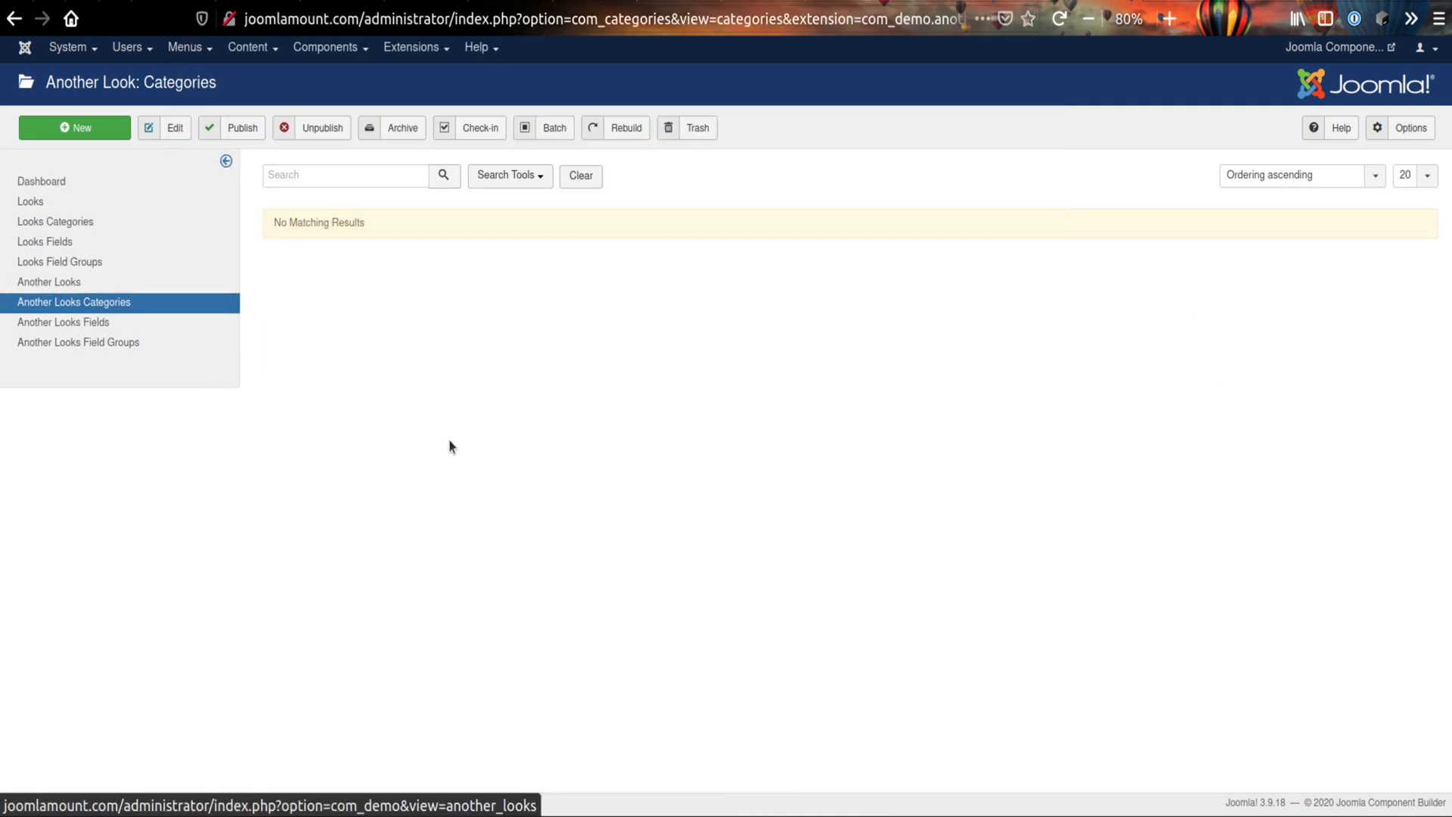
# - Create a category titled Test Look 2 under Looks Categories, and save and close it
pyautogui.click(62, 232)
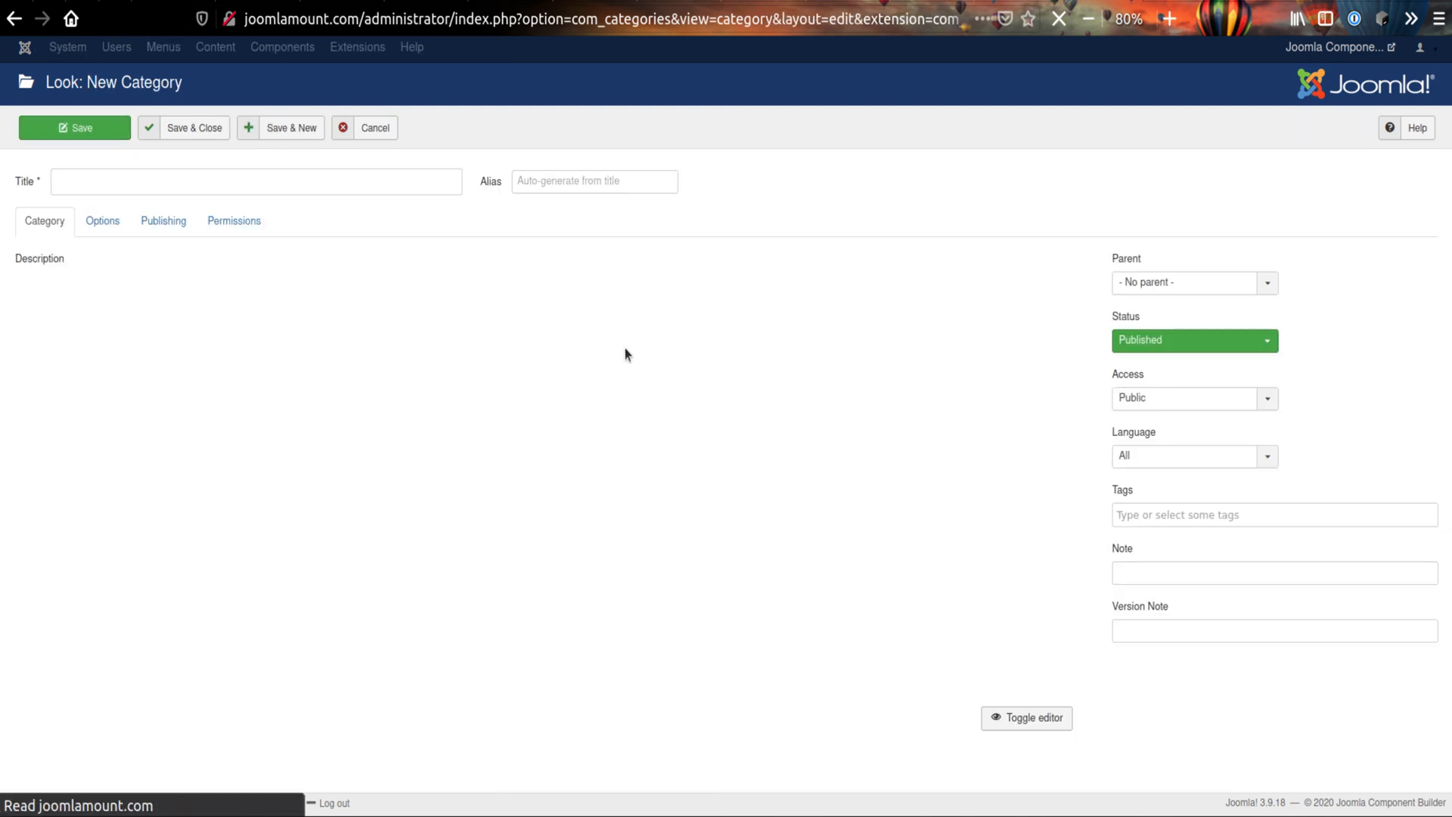
pyautogui.click(180, 182)
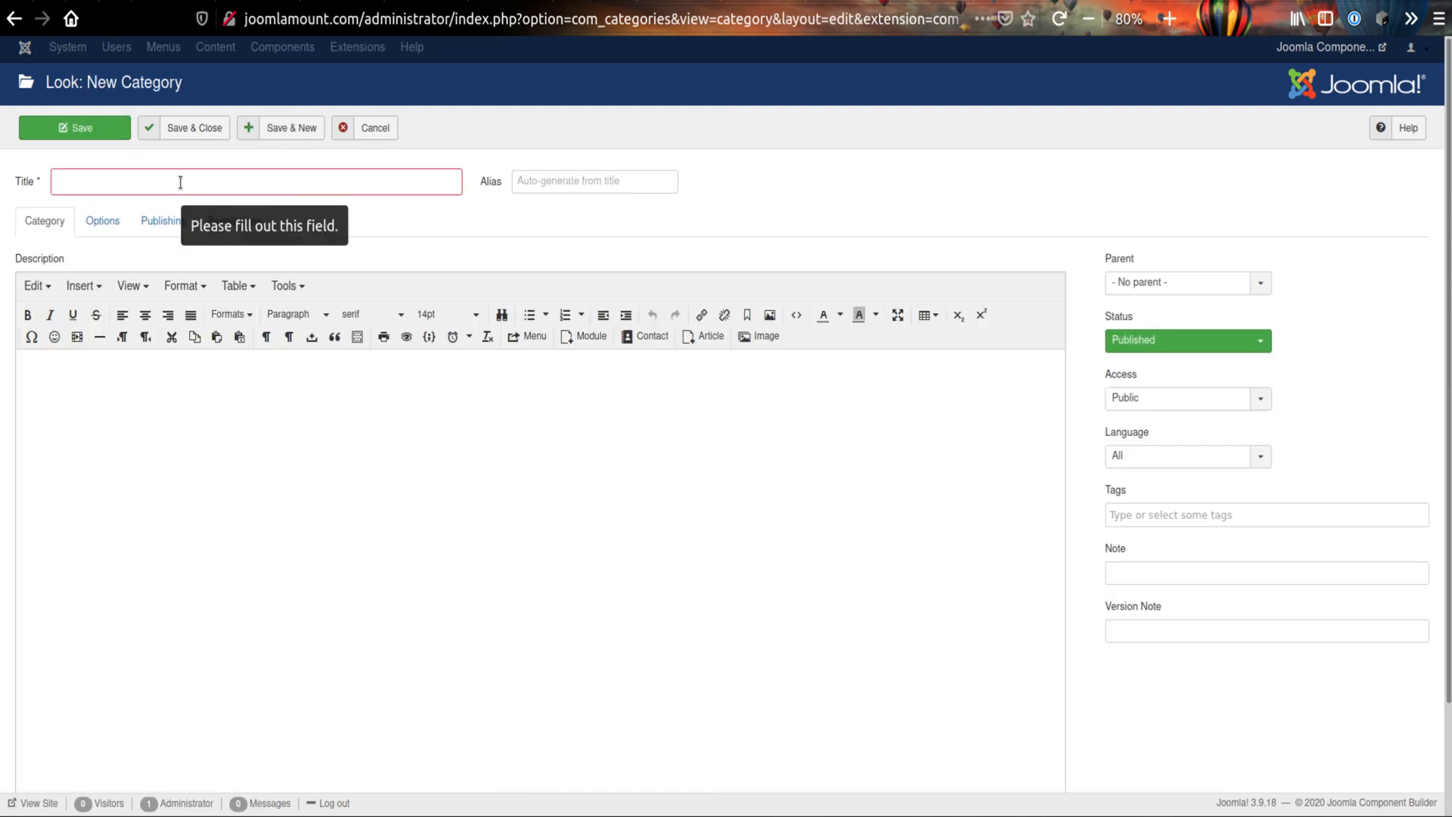
pyautogui.write('Test')
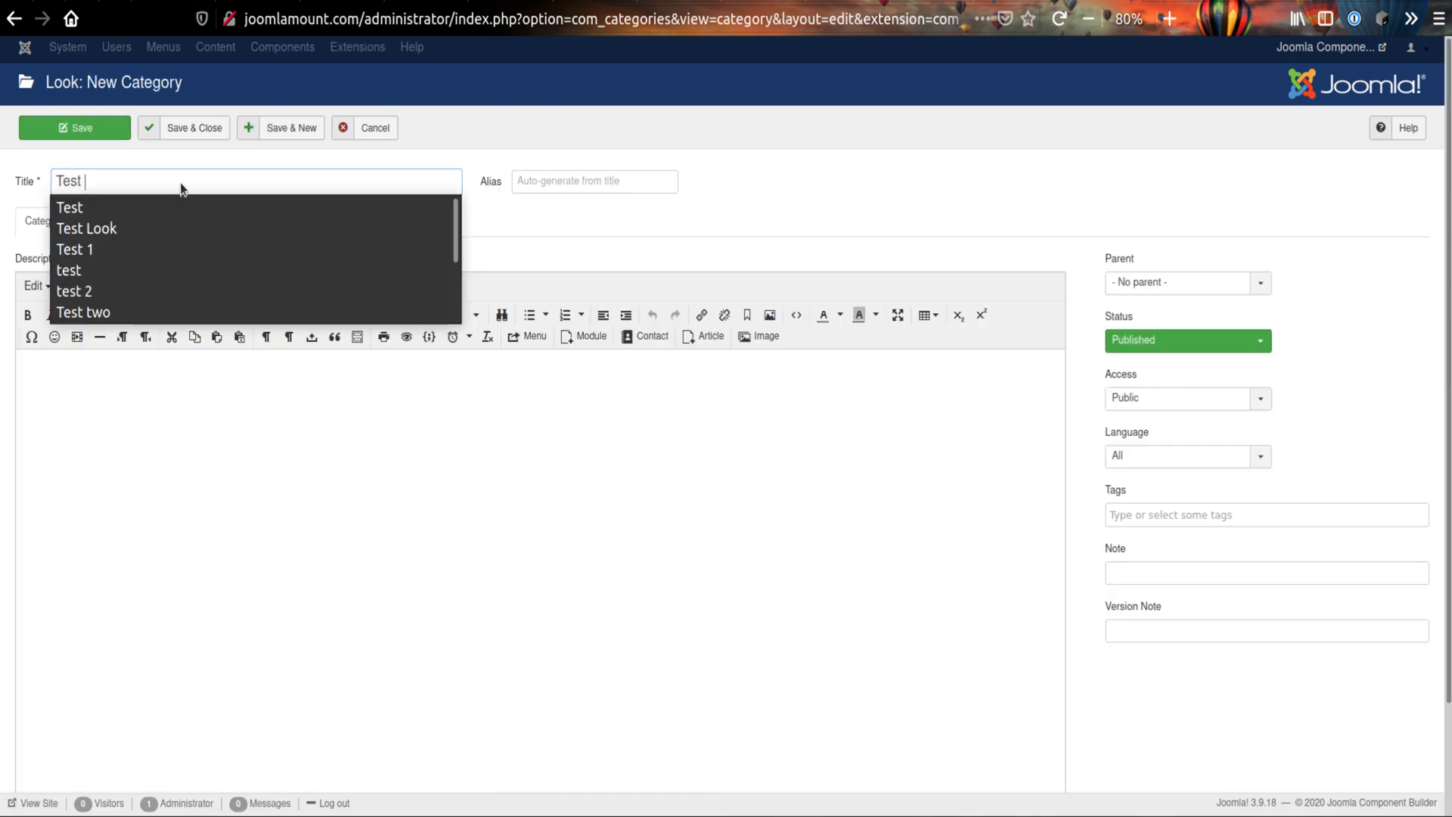
pyautogui.write(' Look 2')
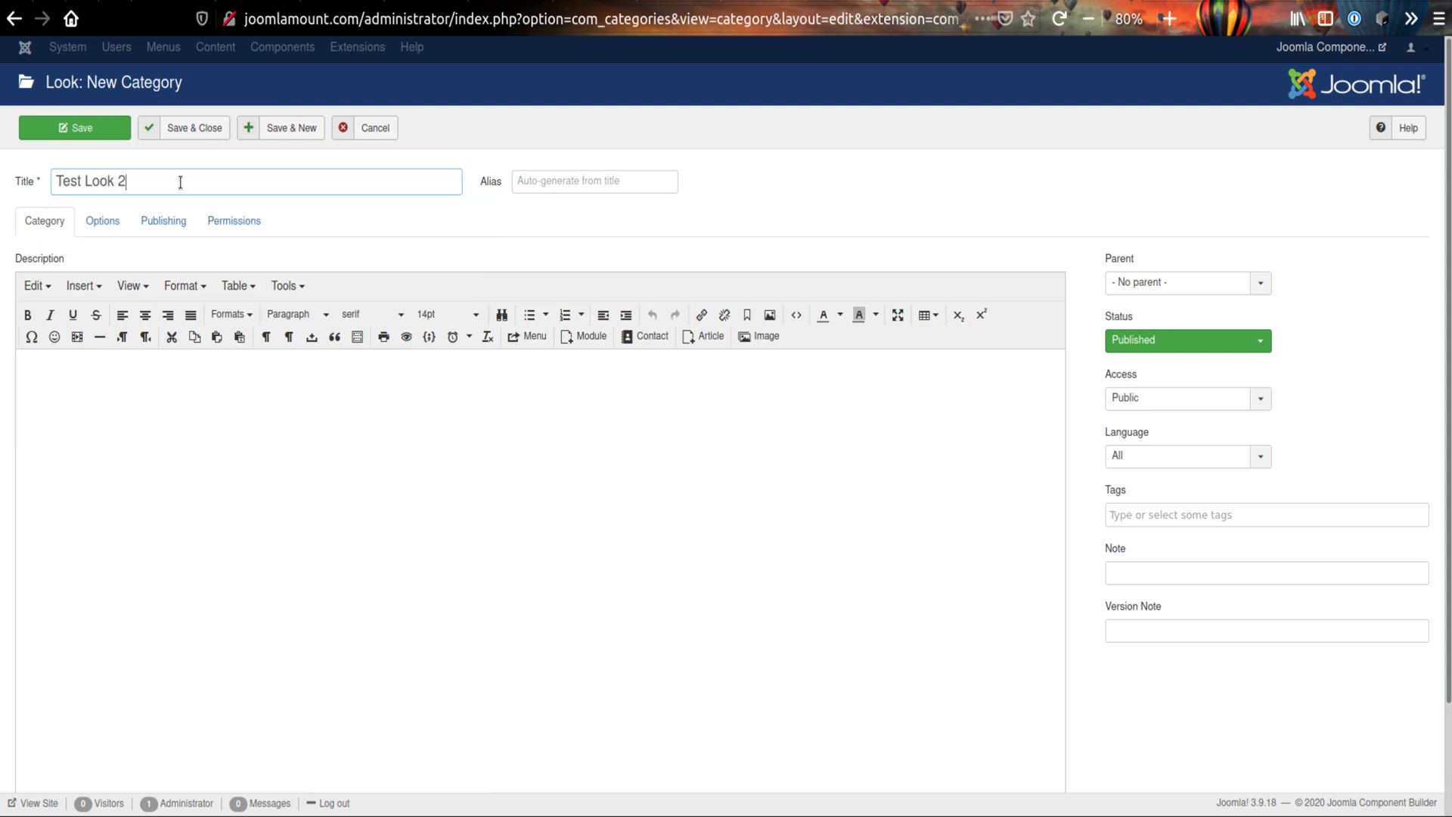
pyautogui.click(188, 130)
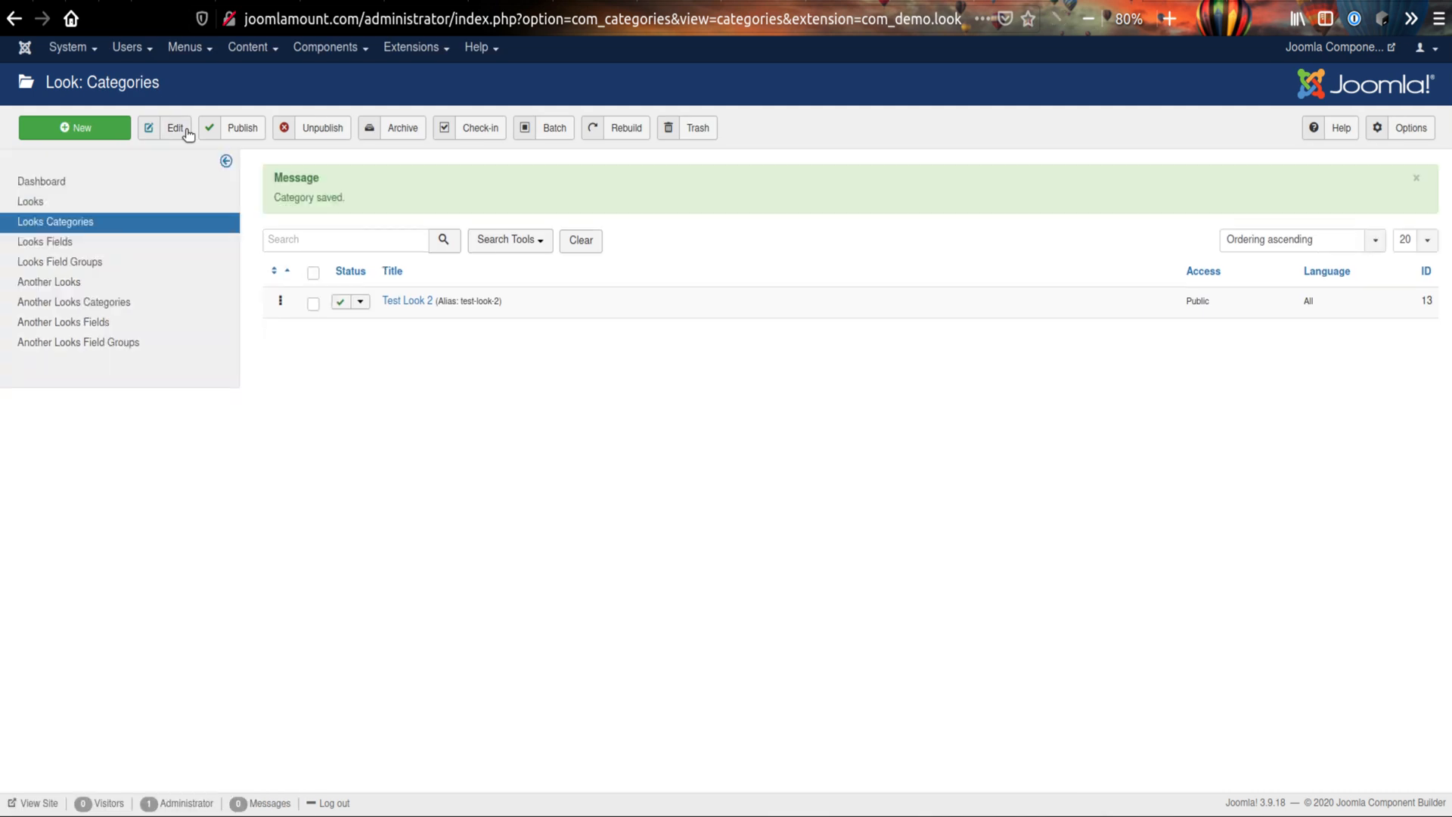
# - Create a category titled Test Another Look 2 under Another Looks Categories, and save and close it
pyautogui.click(119, 301)
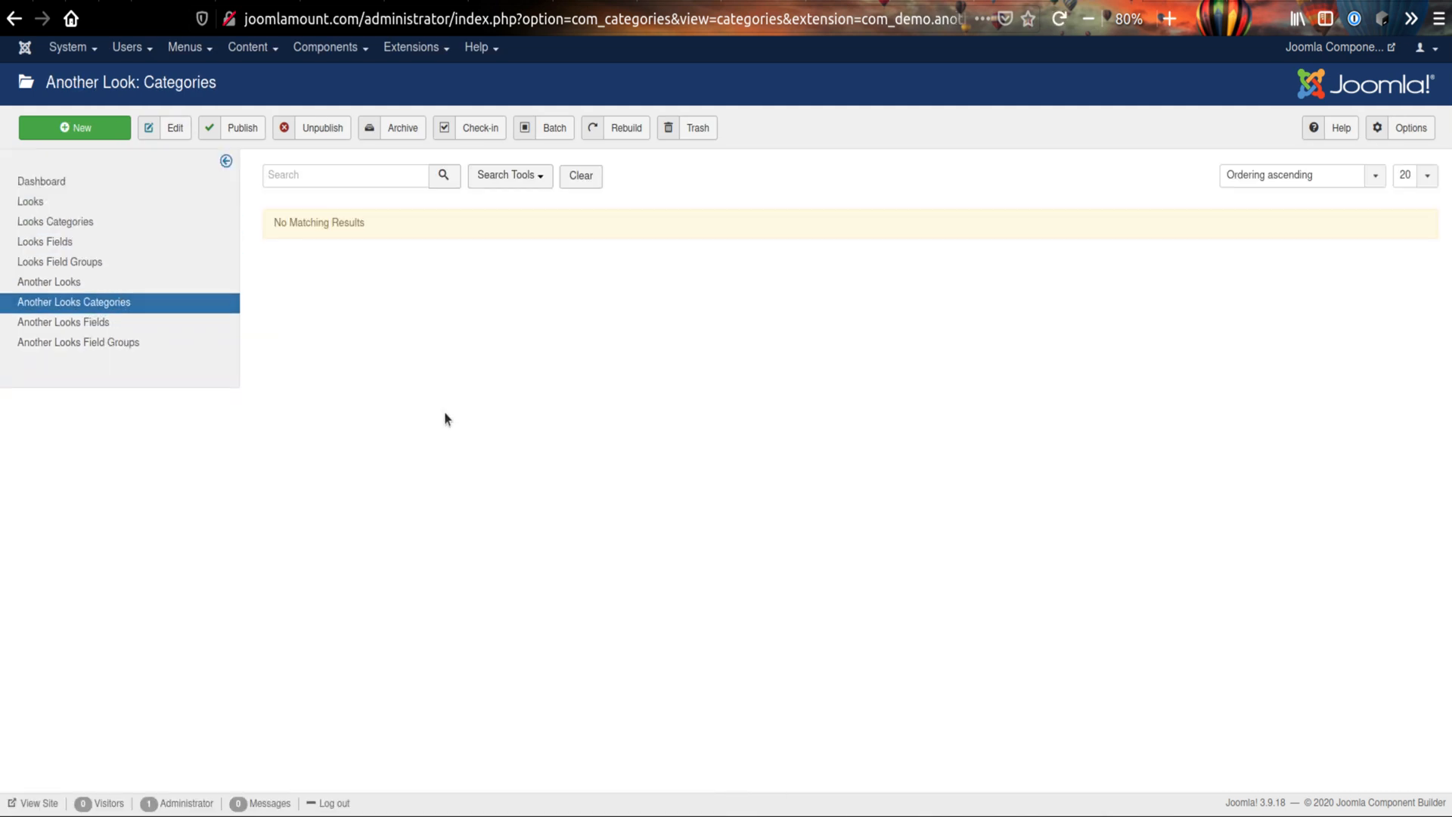
pyautogui.click(89, 130)
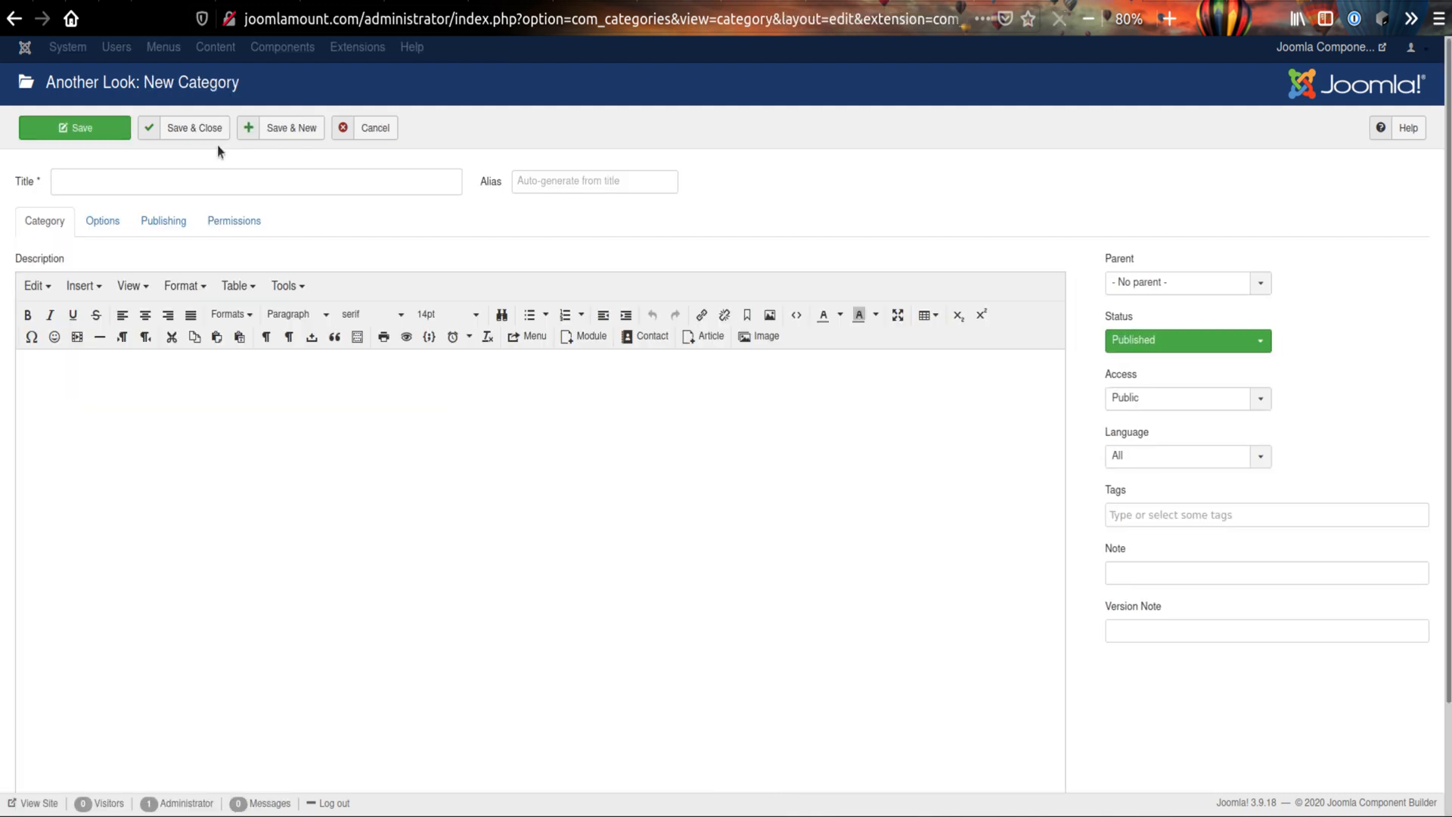
pyautogui.click(213, 185)
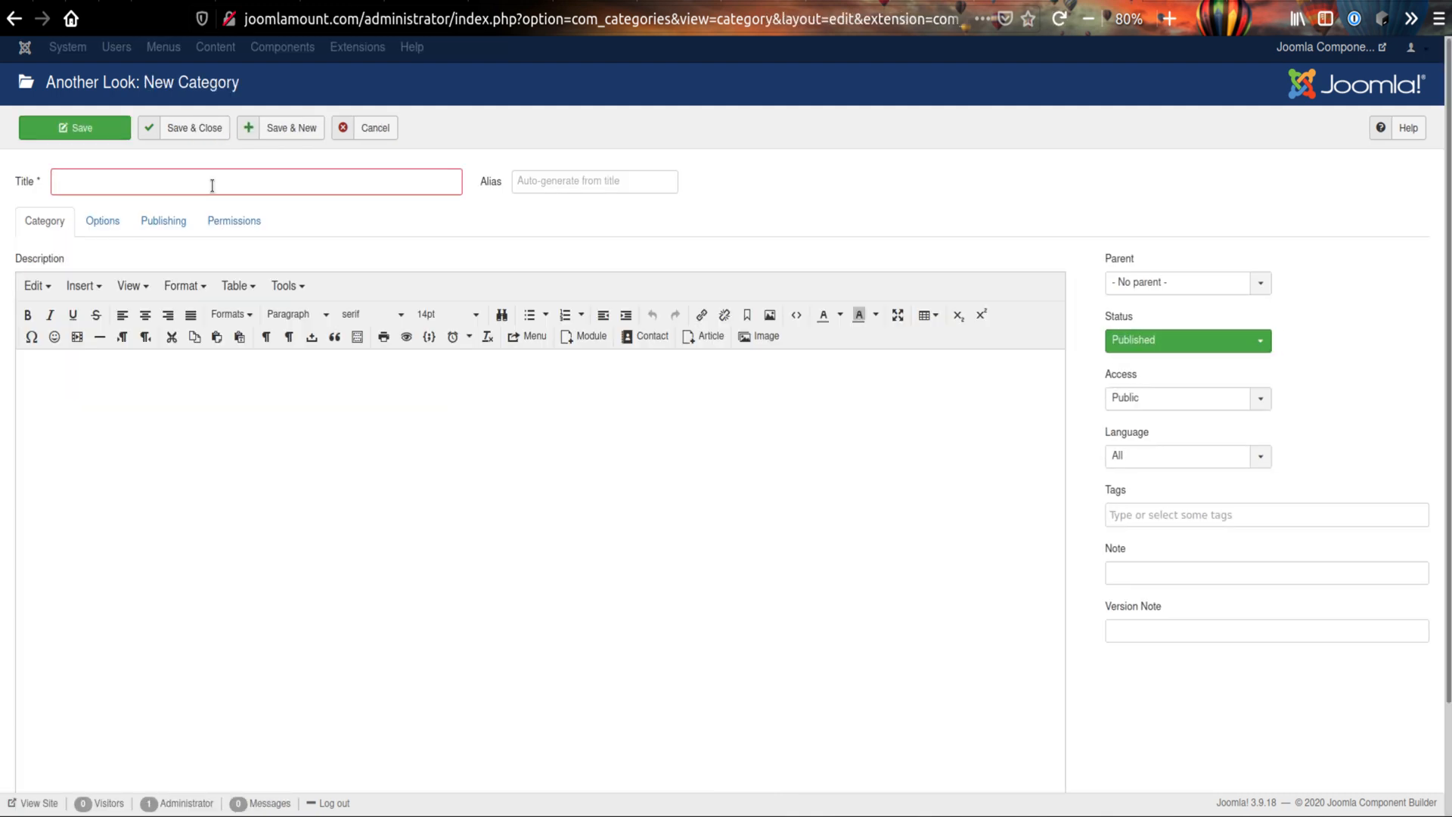
pyautogui.write('Test A')
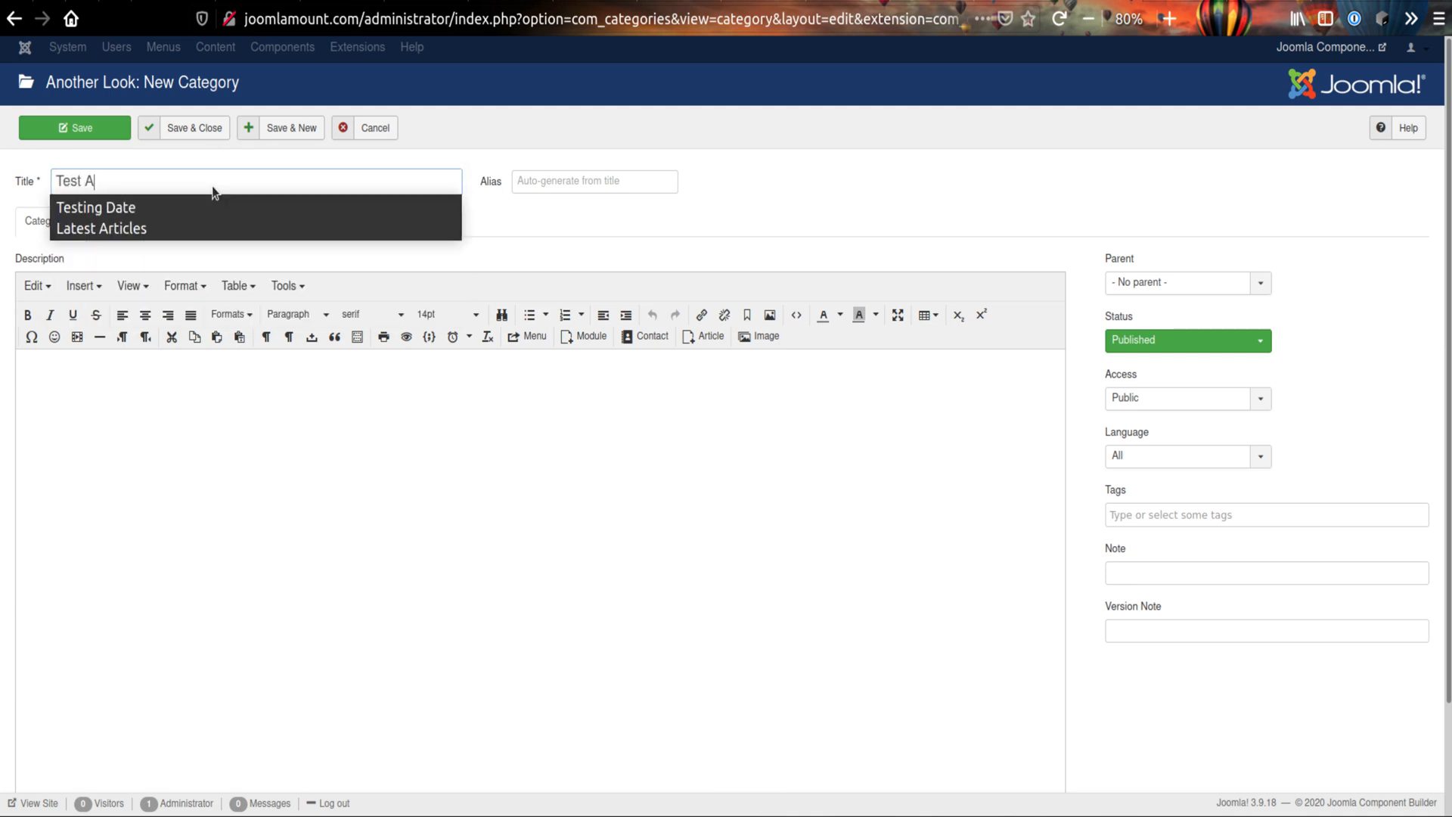
pyautogui.write('ntoehr')
pyautogui.press('BackSpace')
pyautogui.press('BackSpace')
pyautogui.press('BackSpace')
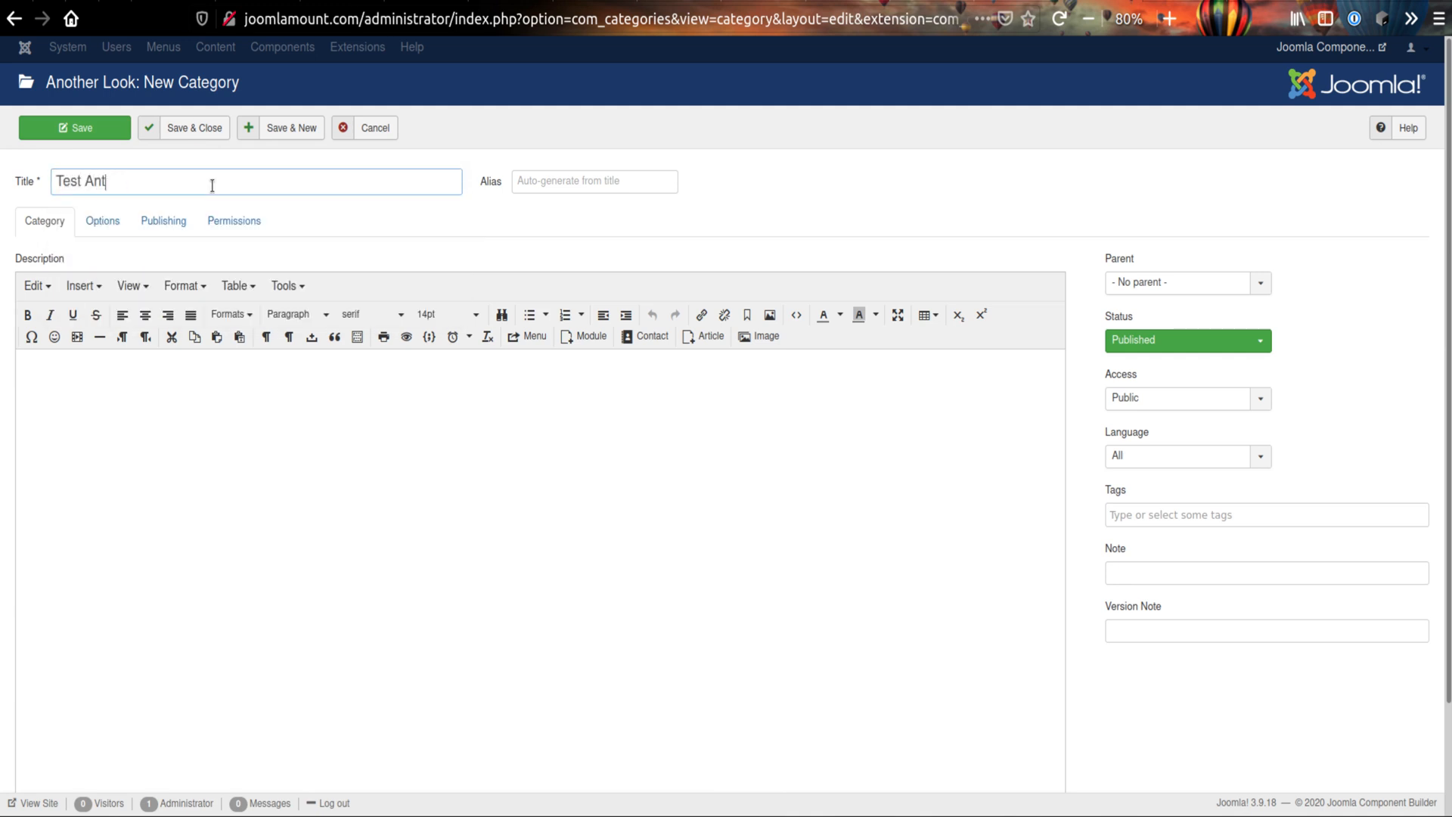
pyautogui.write('ther Look 2')
pyautogui.click(189, 127)
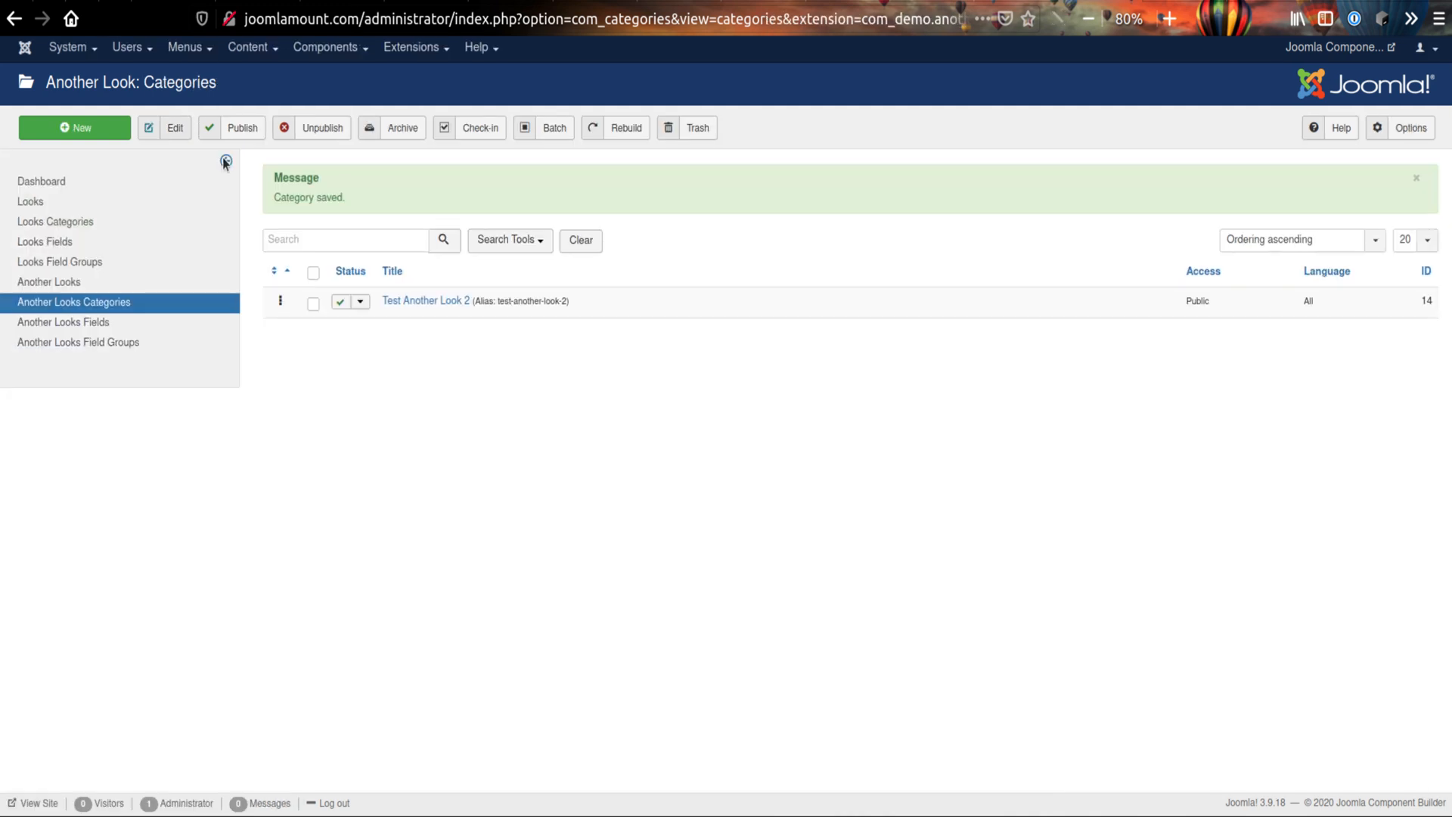
# - Examine the category choices in a new Another Look record and cancel the record
pyautogui.click(65, 281)
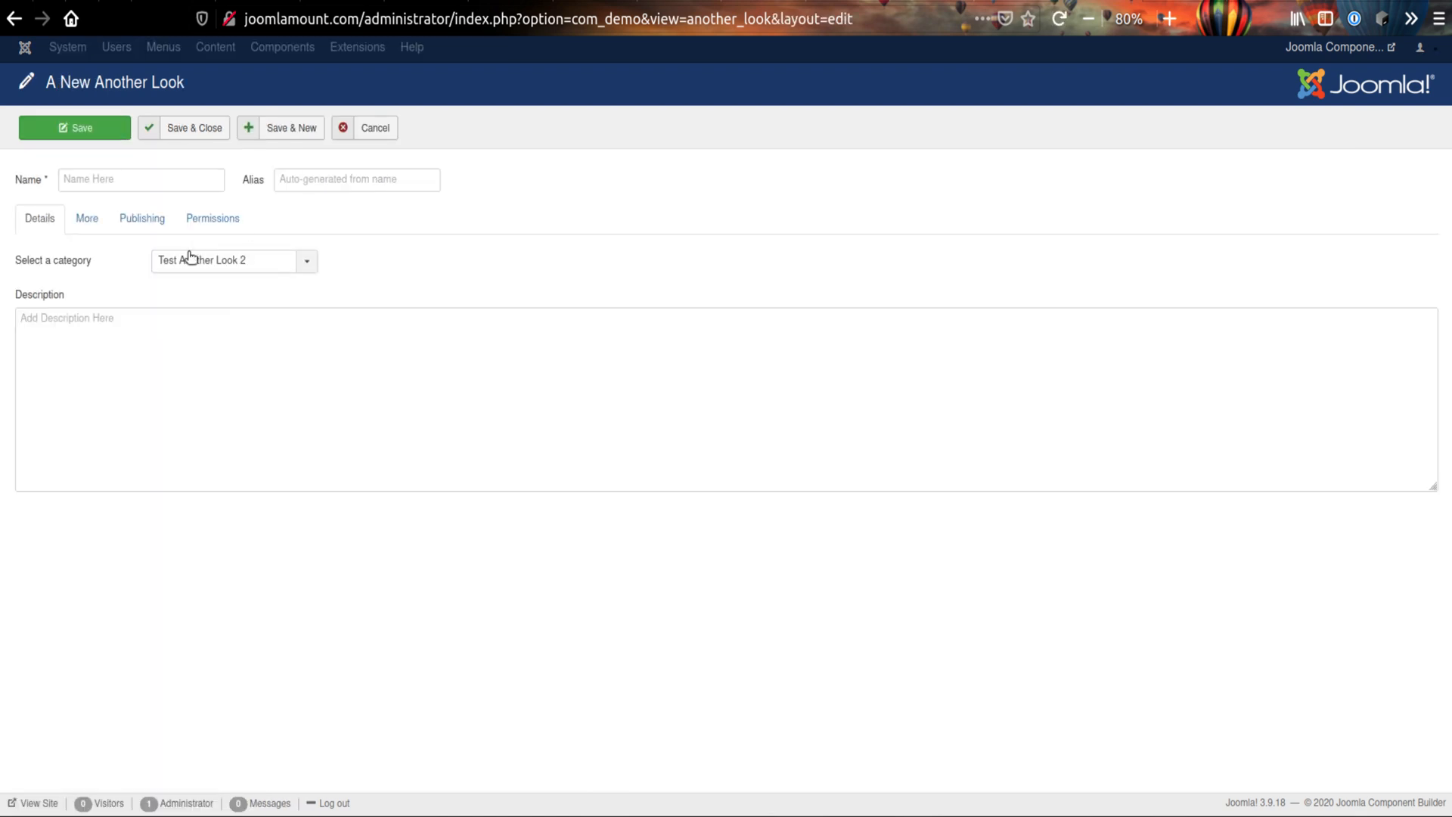
pyautogui.click(191, 263)
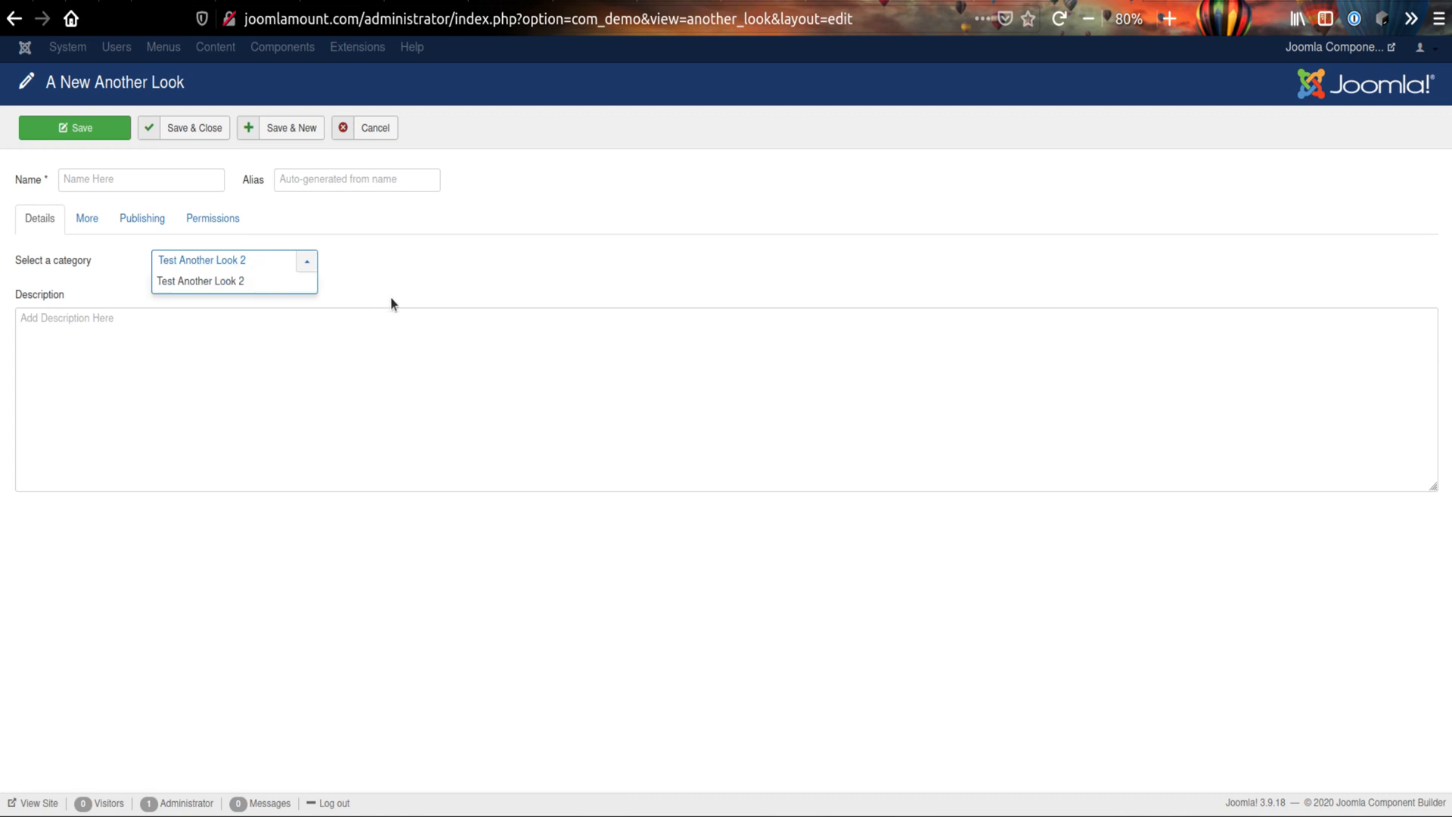
pyautogui.click(204, 268)
pyautogui.click(206, 270)
pyautogui.click(201, 260)
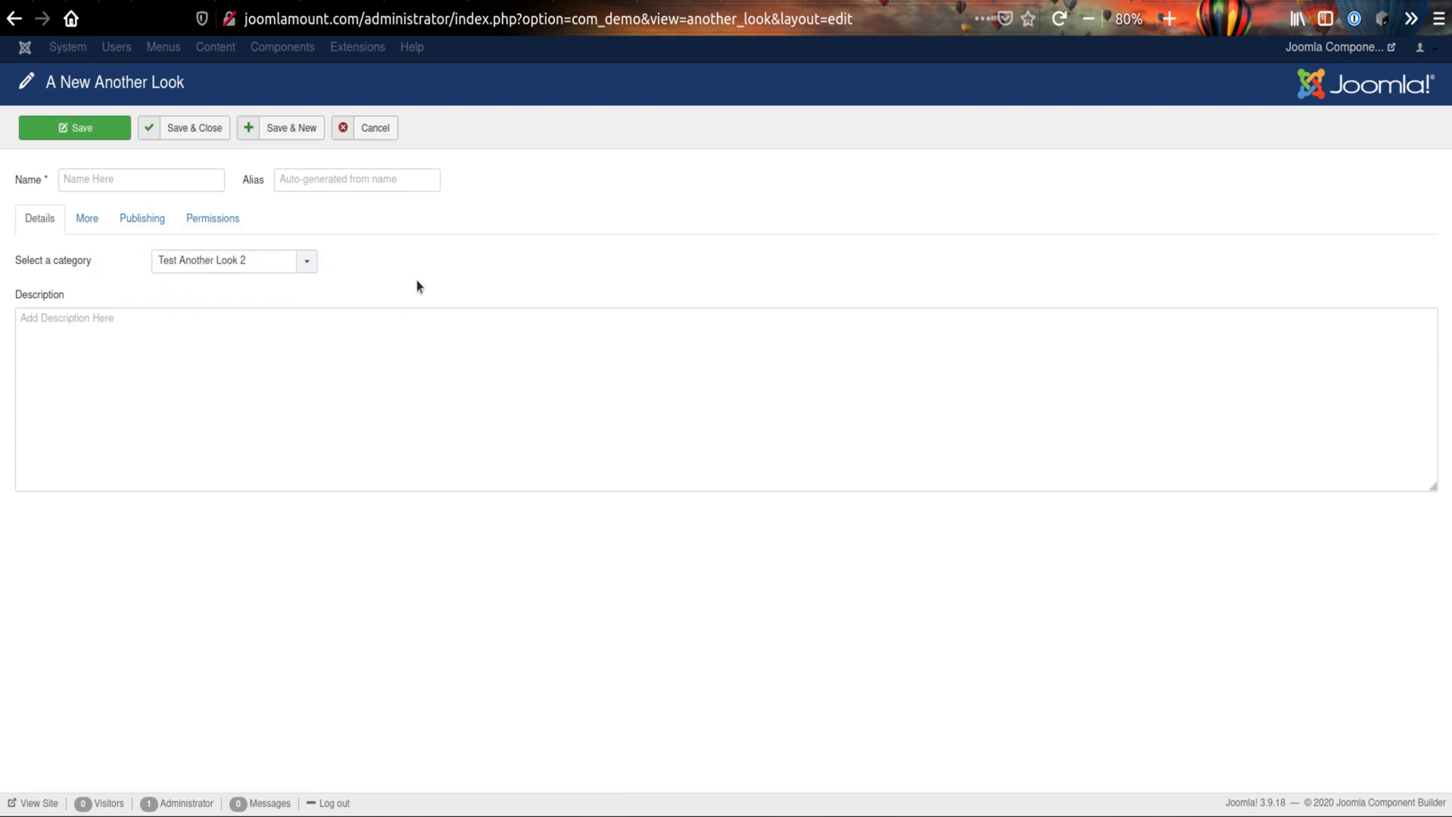
pyautogui.click(370, 127)
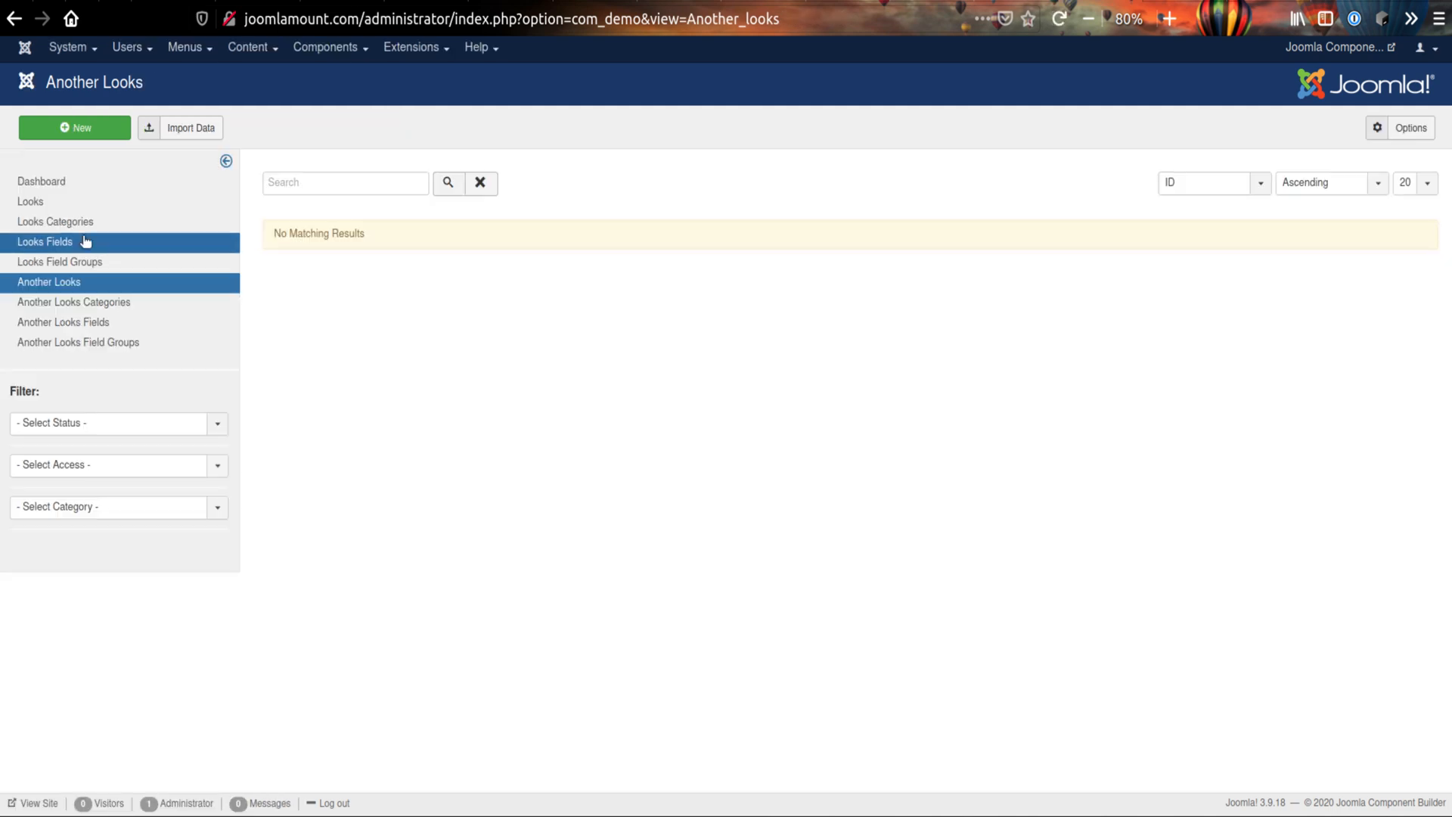
# - Examine the category choices in a new Look record and cancel the record
pyautogui.click(43, 205)
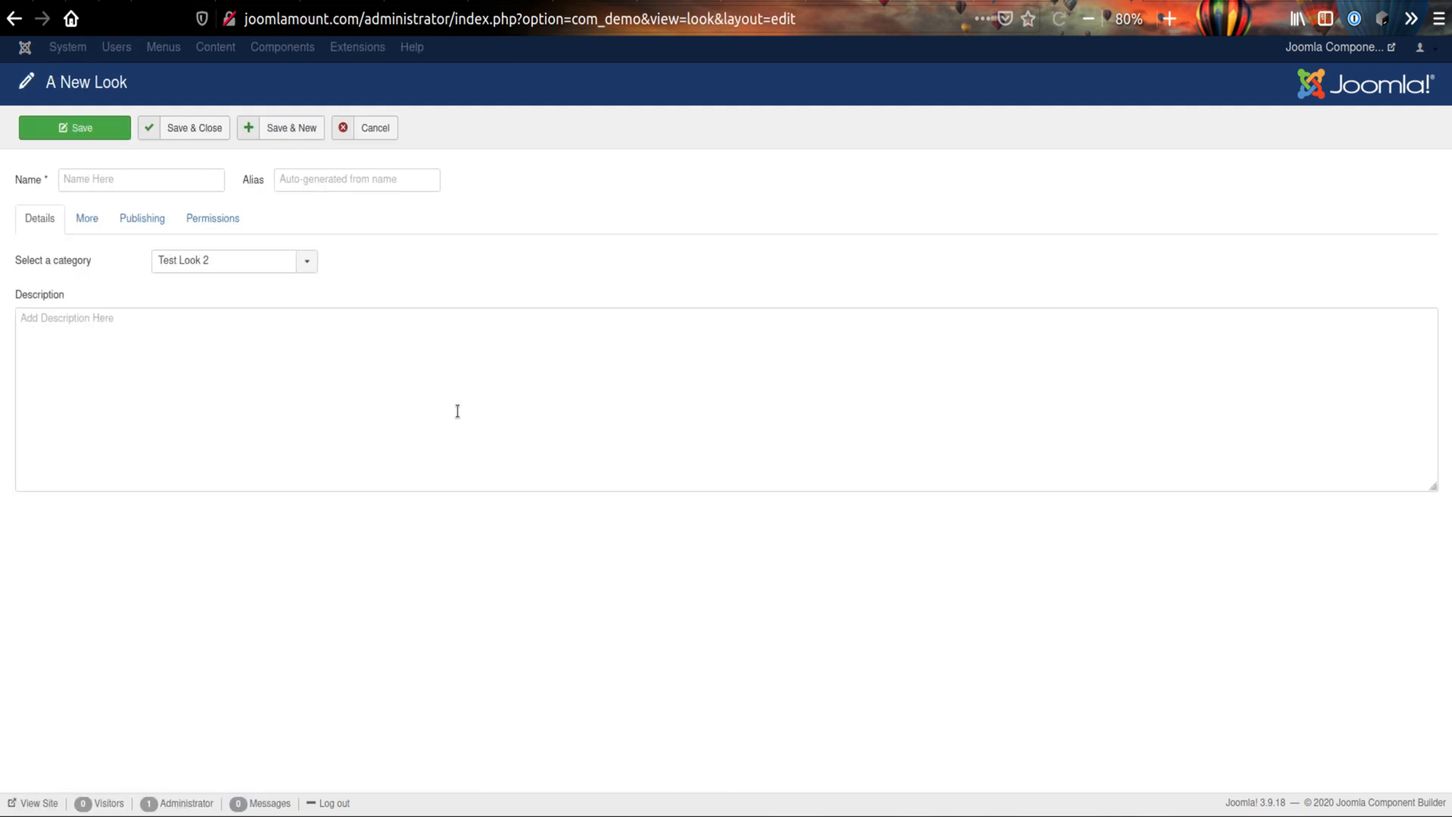
pyautogui.click(227, 265)
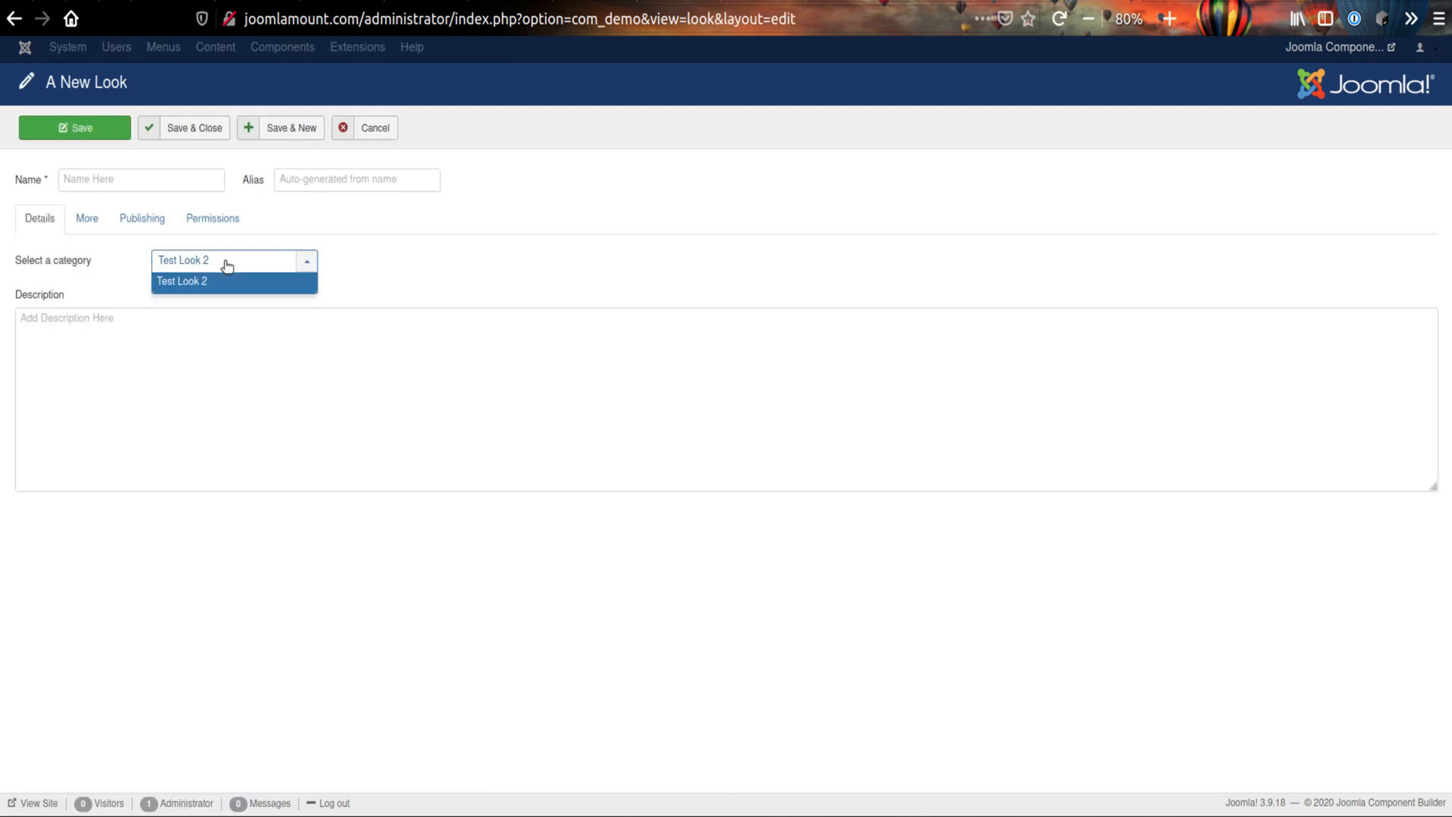
pyautogui.click(453, 285)
pyautogui.click(376, 128)
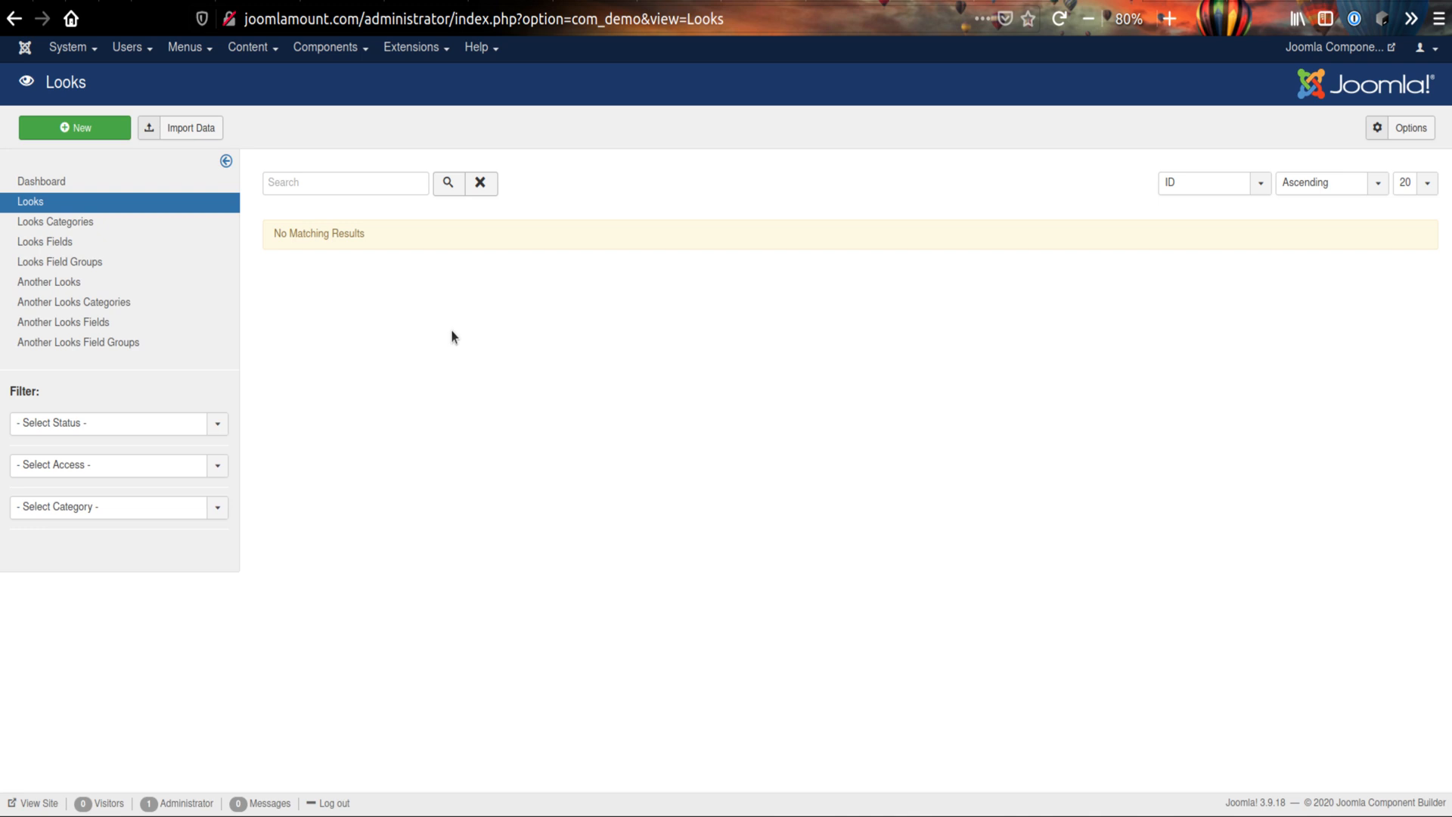
# - Compare the Looks Fields and Another Looks Fields lists, view a new Another Looks field form, and cancel it
pyautogui.click(100, 242)
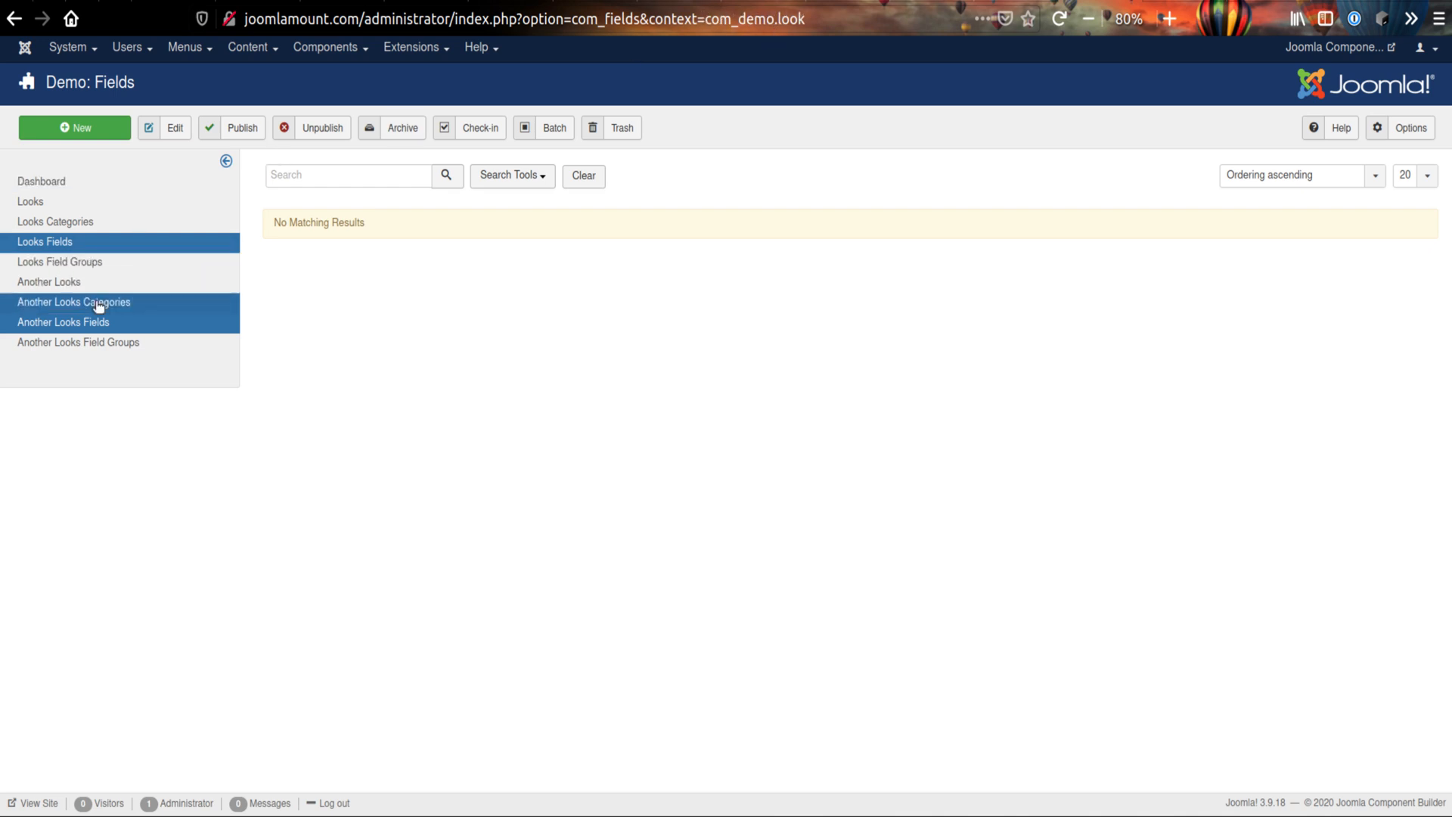
pyautogui.click(98, 327)
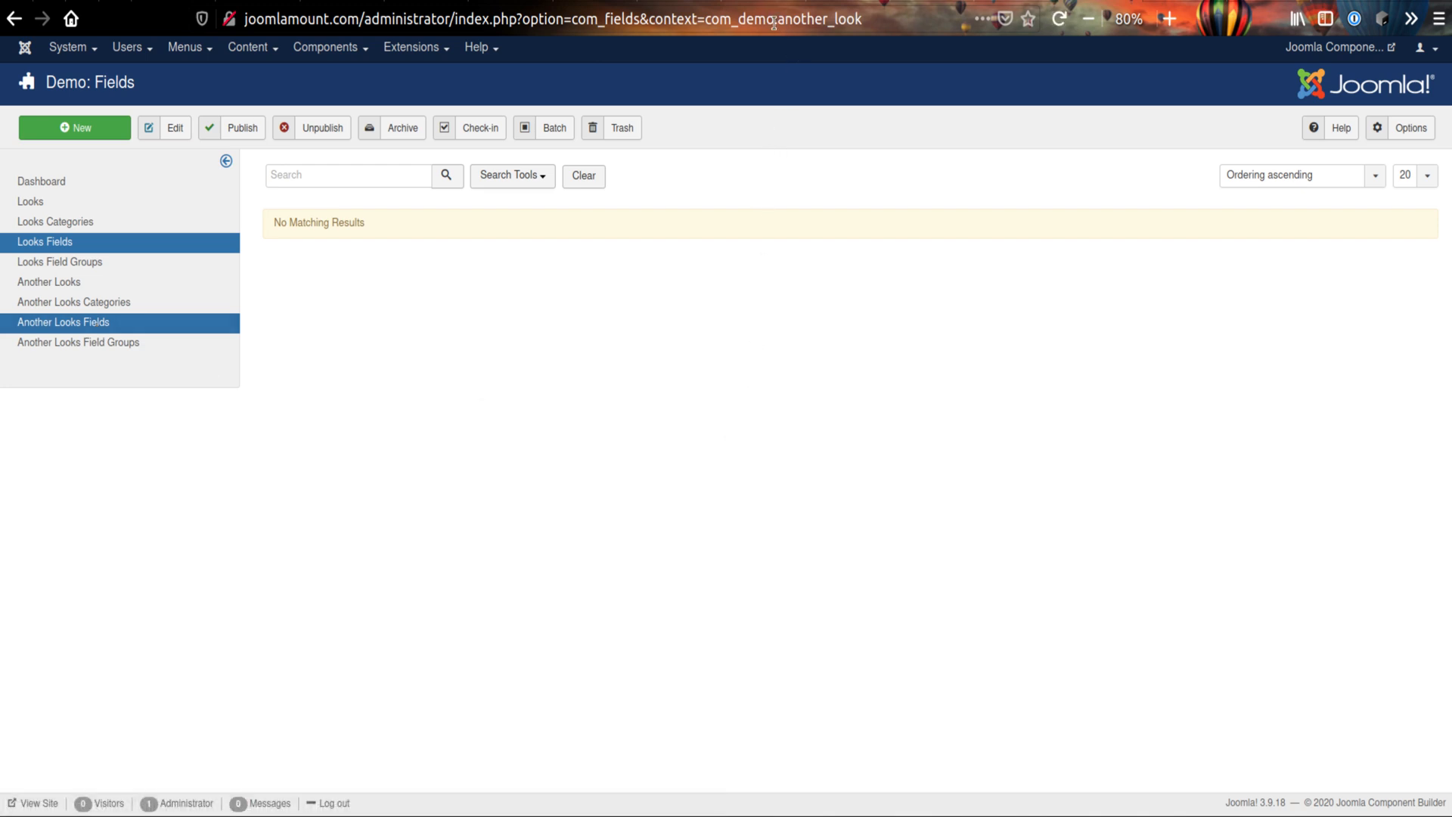
pyautogui.click(110, 133)
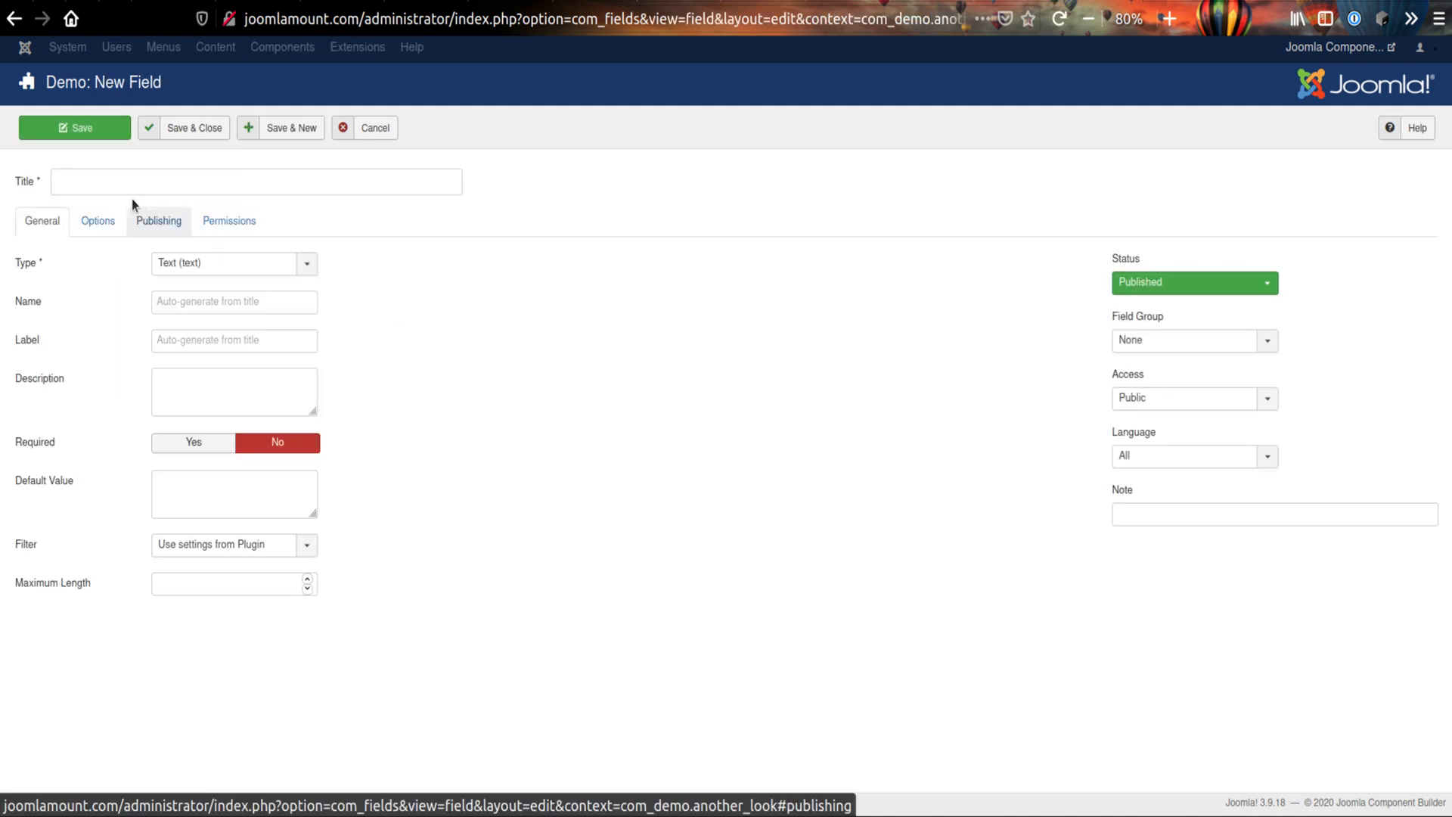
pyautogui.click(374, 129)
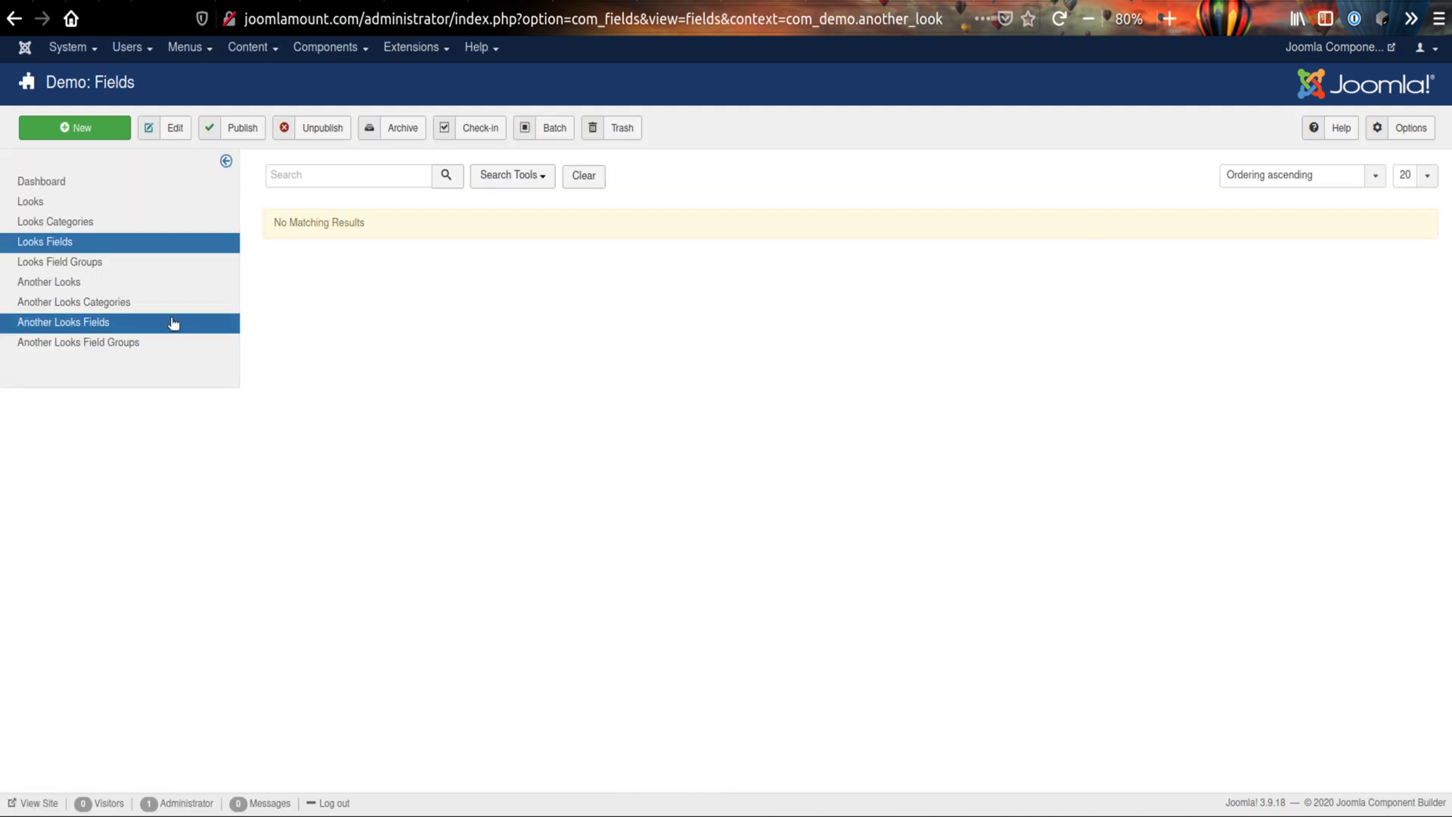
# - Create a field group titled Another Group under Another Looks Field Groups, and save and close it
pyautogui.click(101, 348)
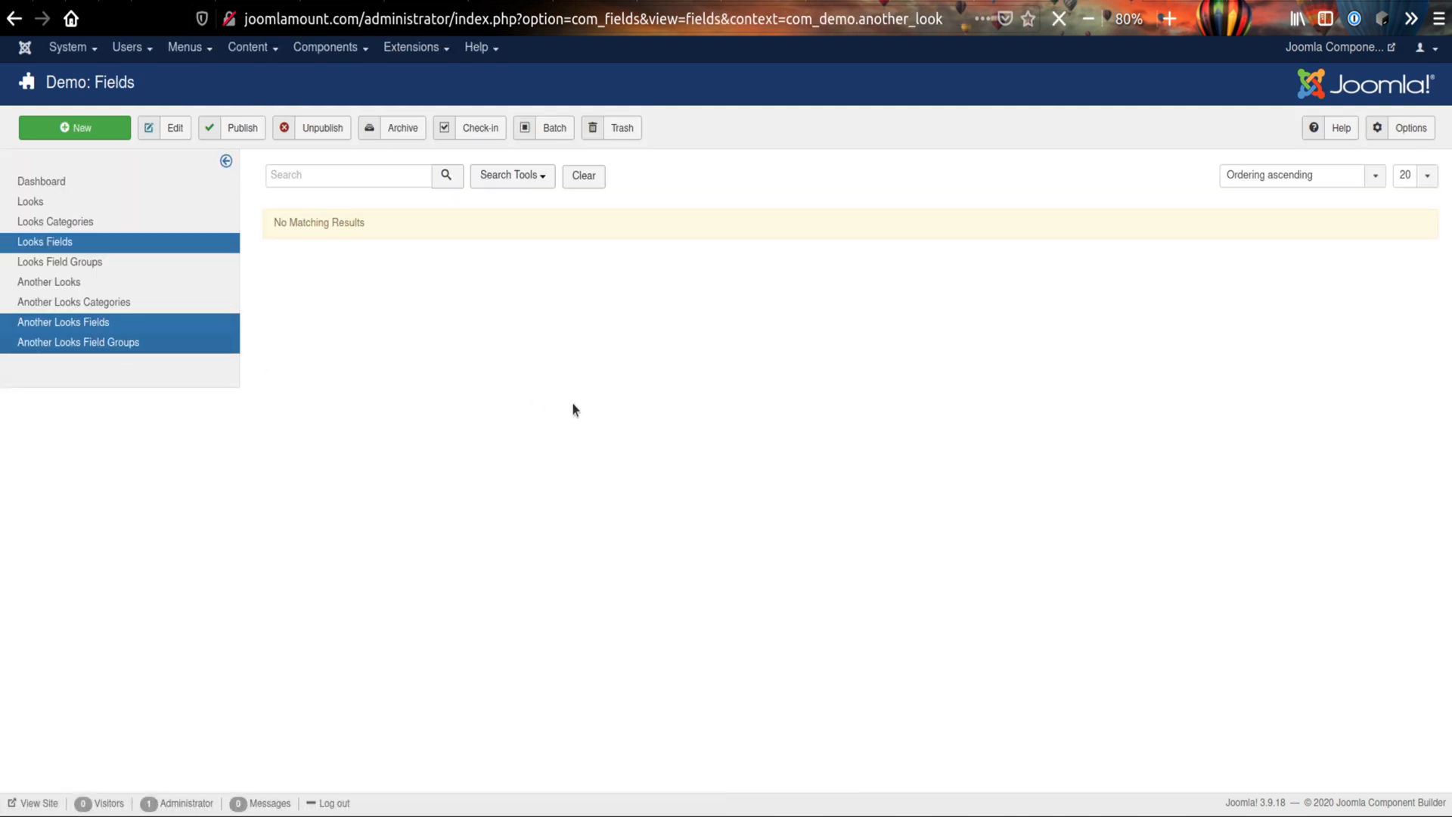
pyautogui.click(72, 127)
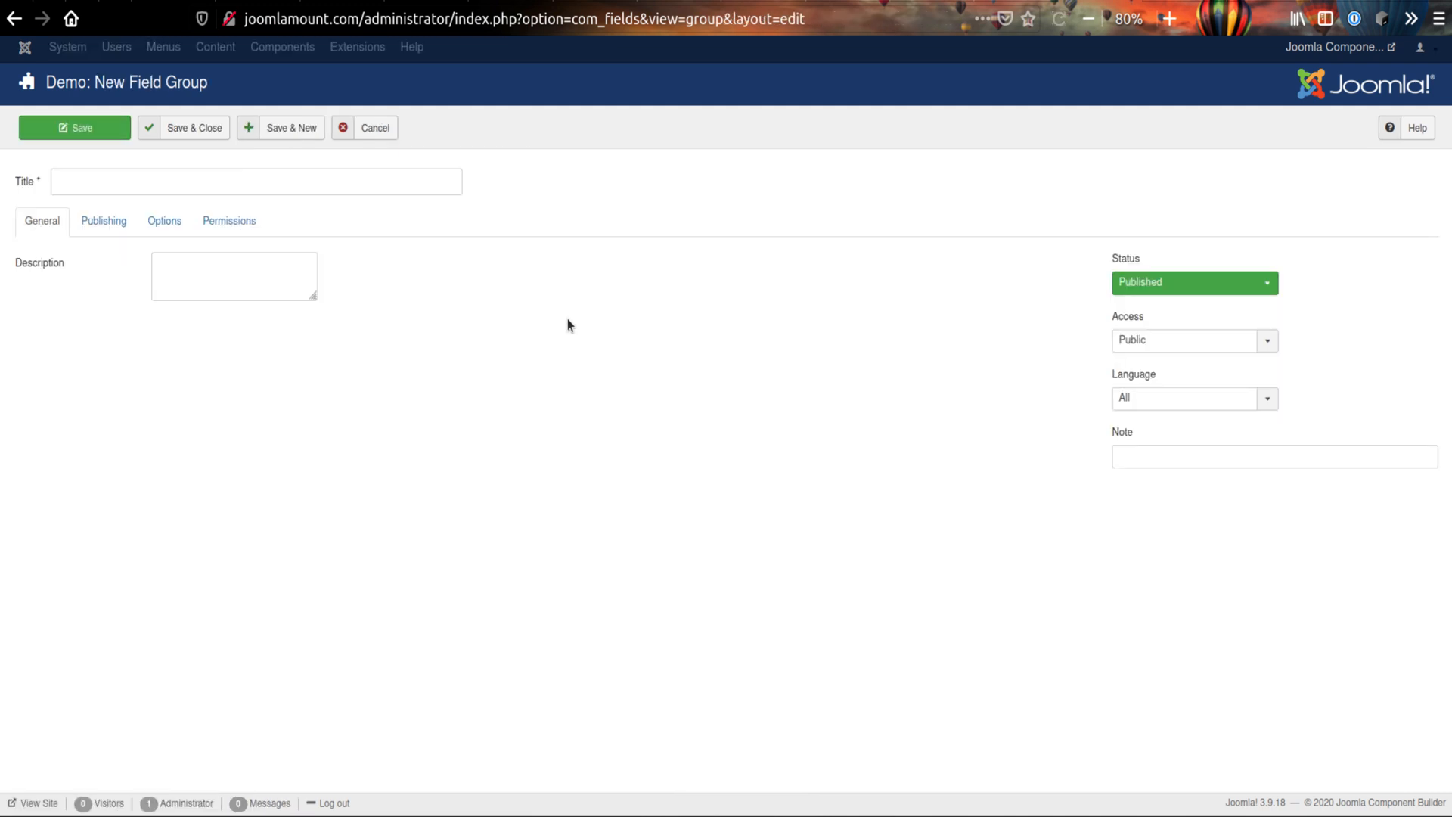
pyautogui.click(235, 187)
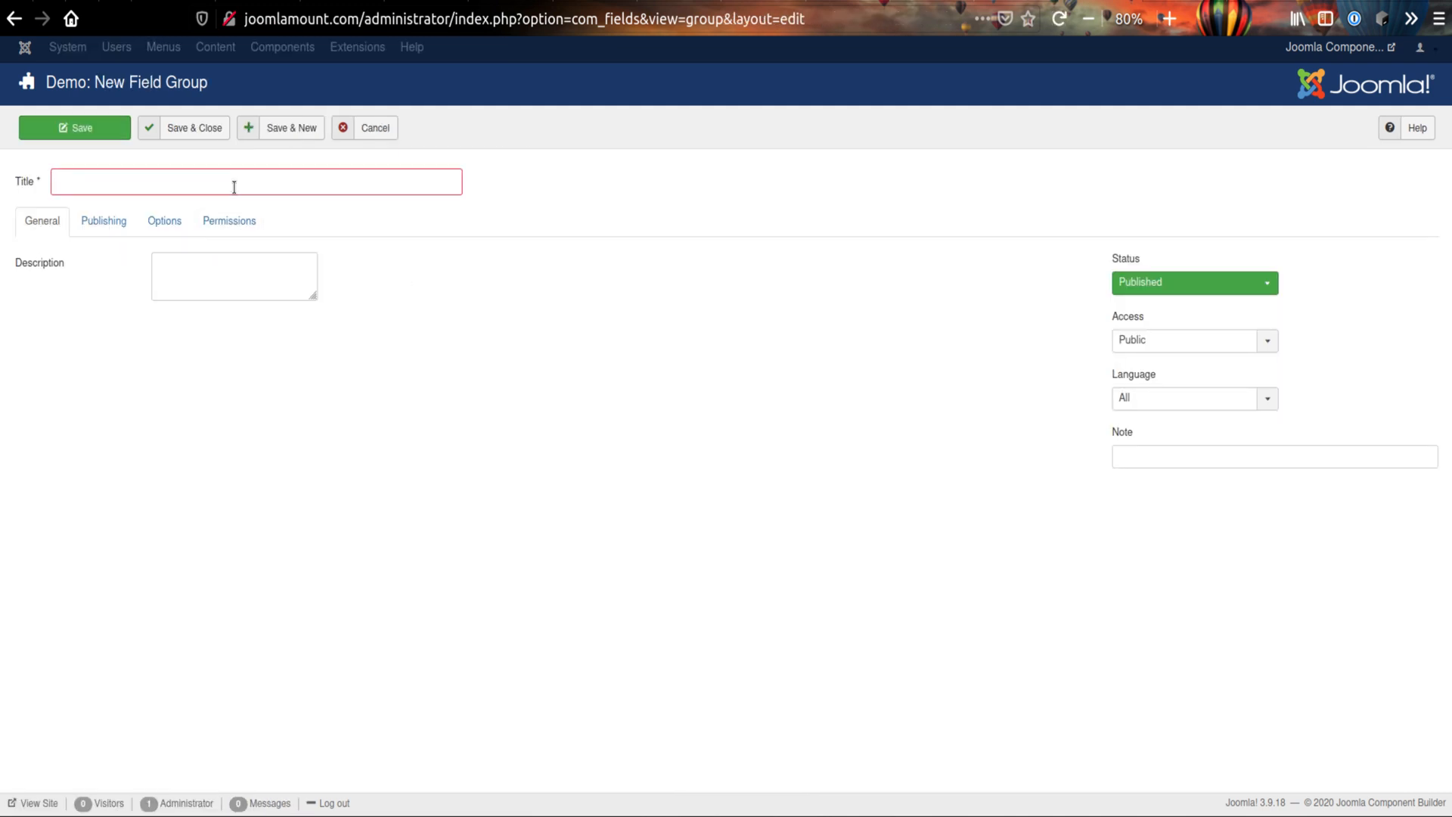
pyautogui.write('Antoehr')
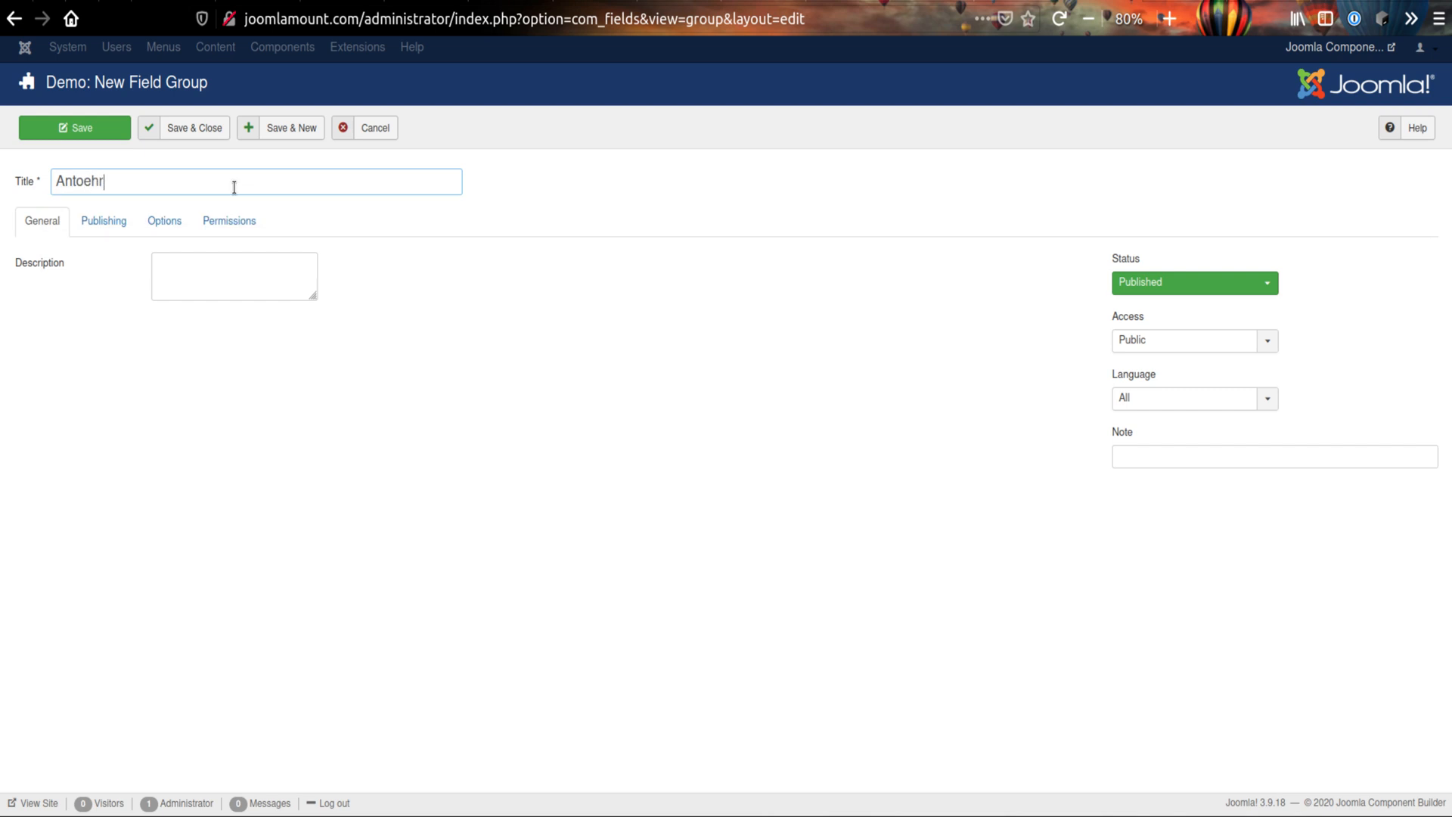
pyautogui.press('BackSpace')
pyautogui.press('BackSpace')
pyautogui.write('ther Group')
pyautogui.click(184, 133)
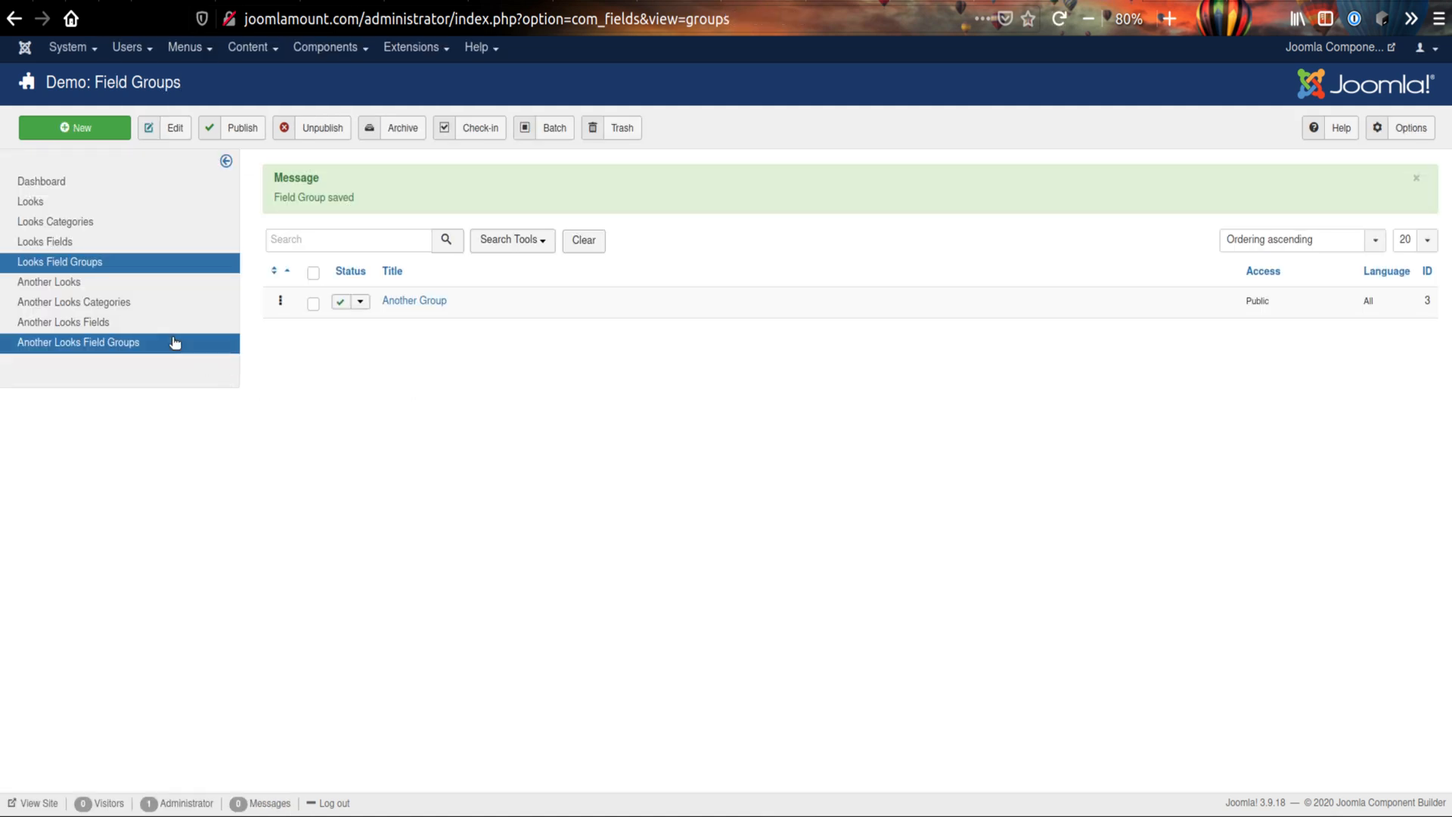
# - Create a field group titled Look Group under Looks Field Groups, save and close it, and check the Another Looks Field Groups list
pyautogui.click(84, 265)
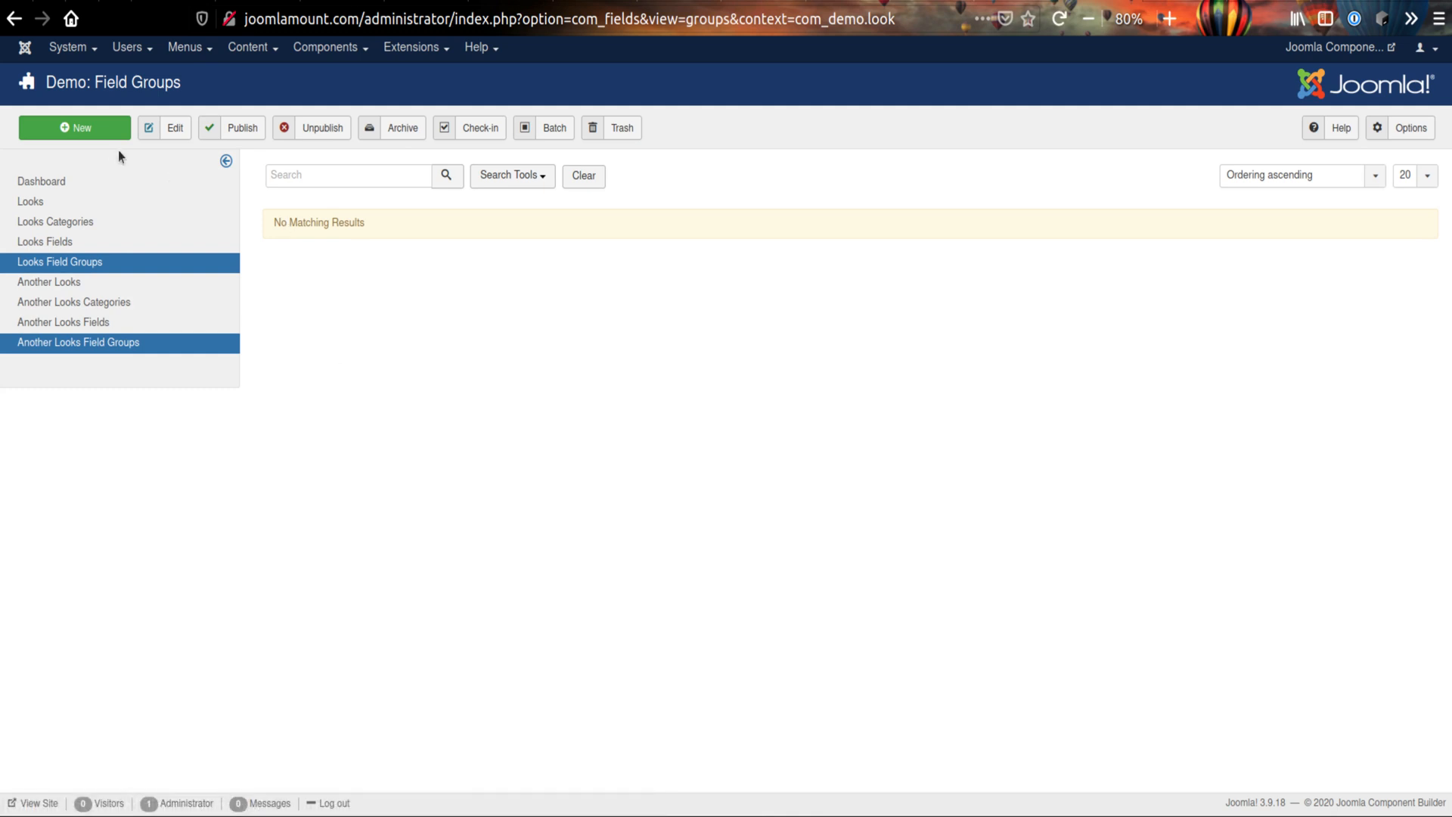
pyautogui.click(91, 133)
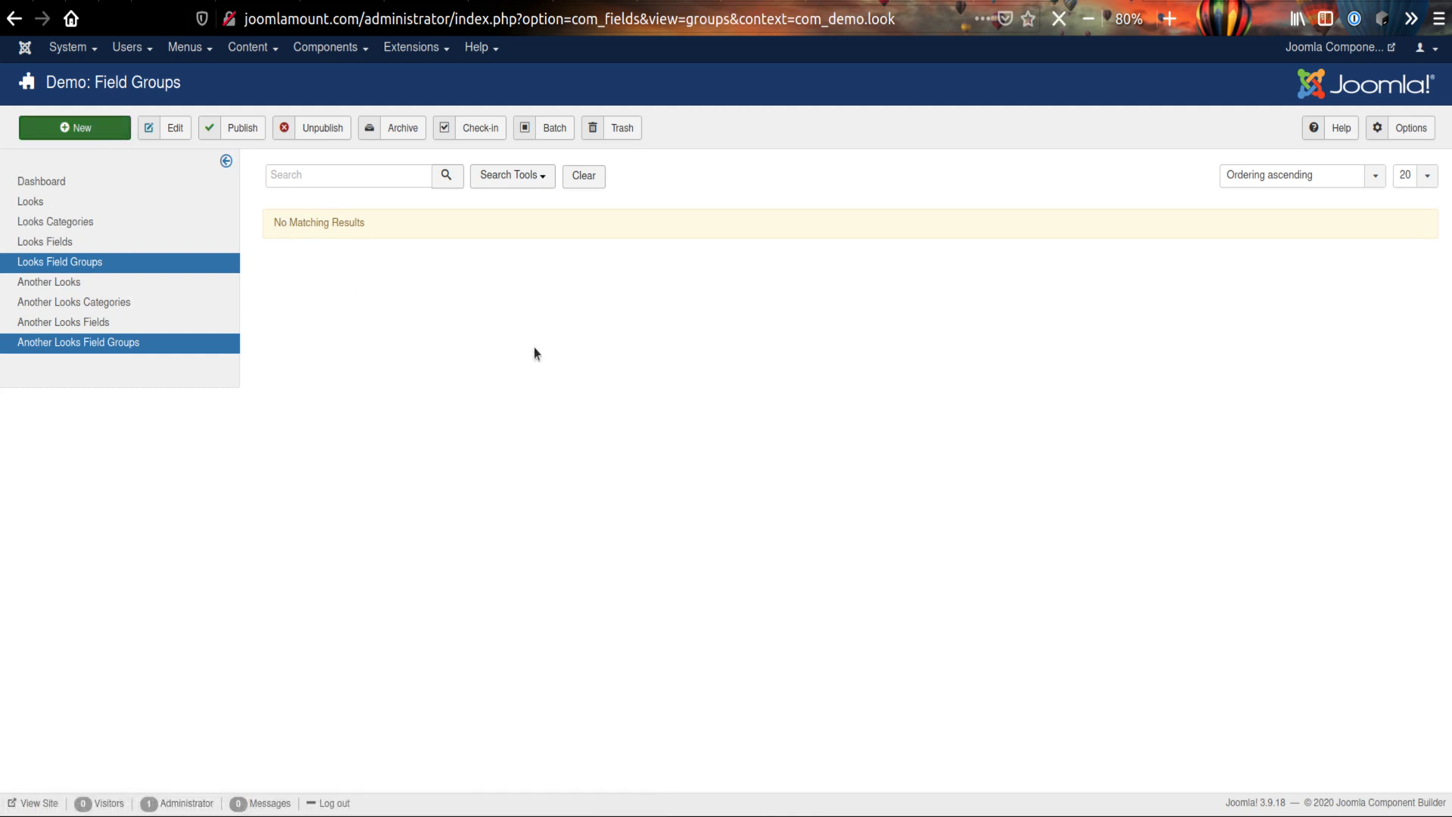
pyautogui.click(236, 182)
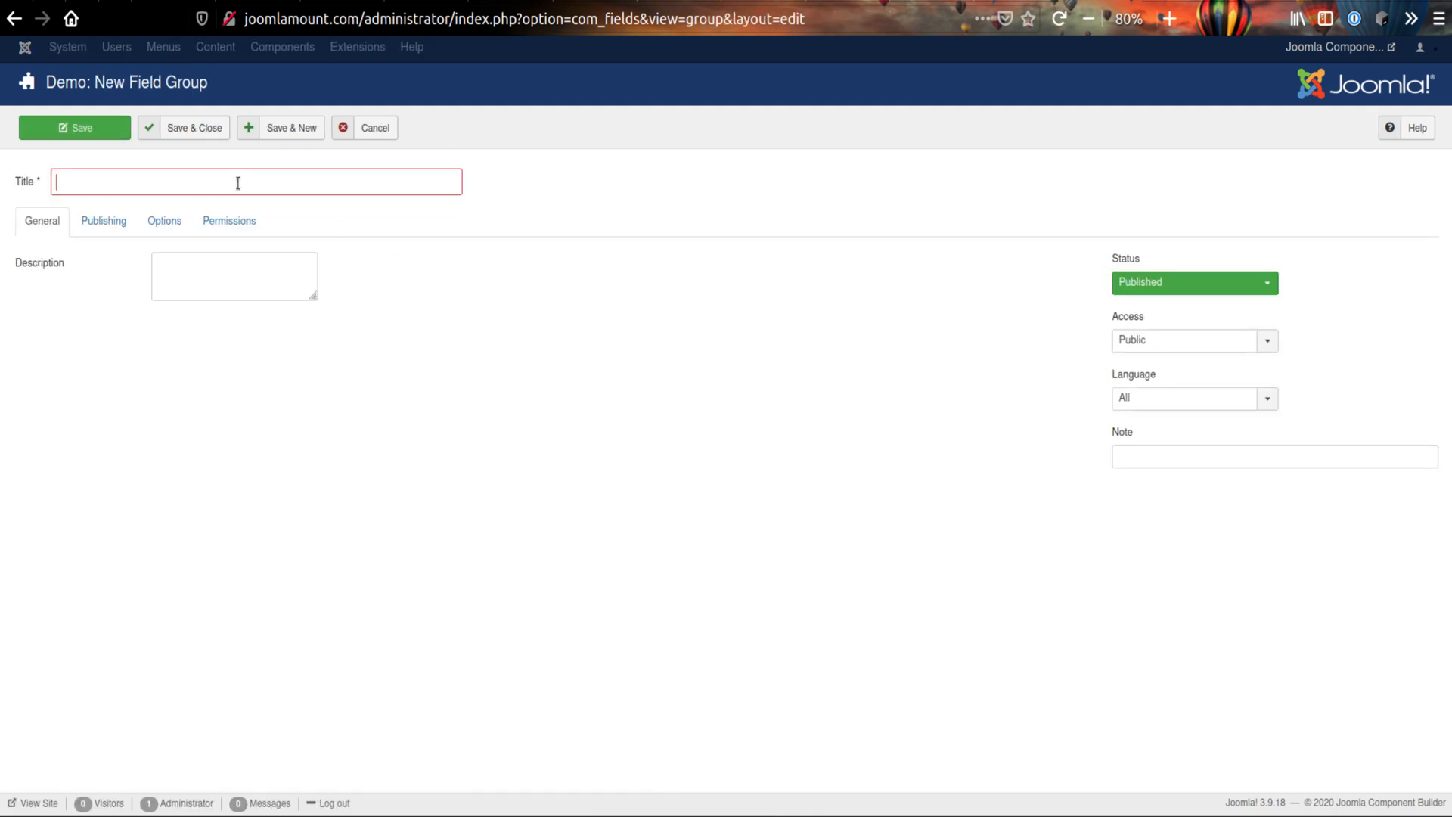
pyautogui.write('Look')
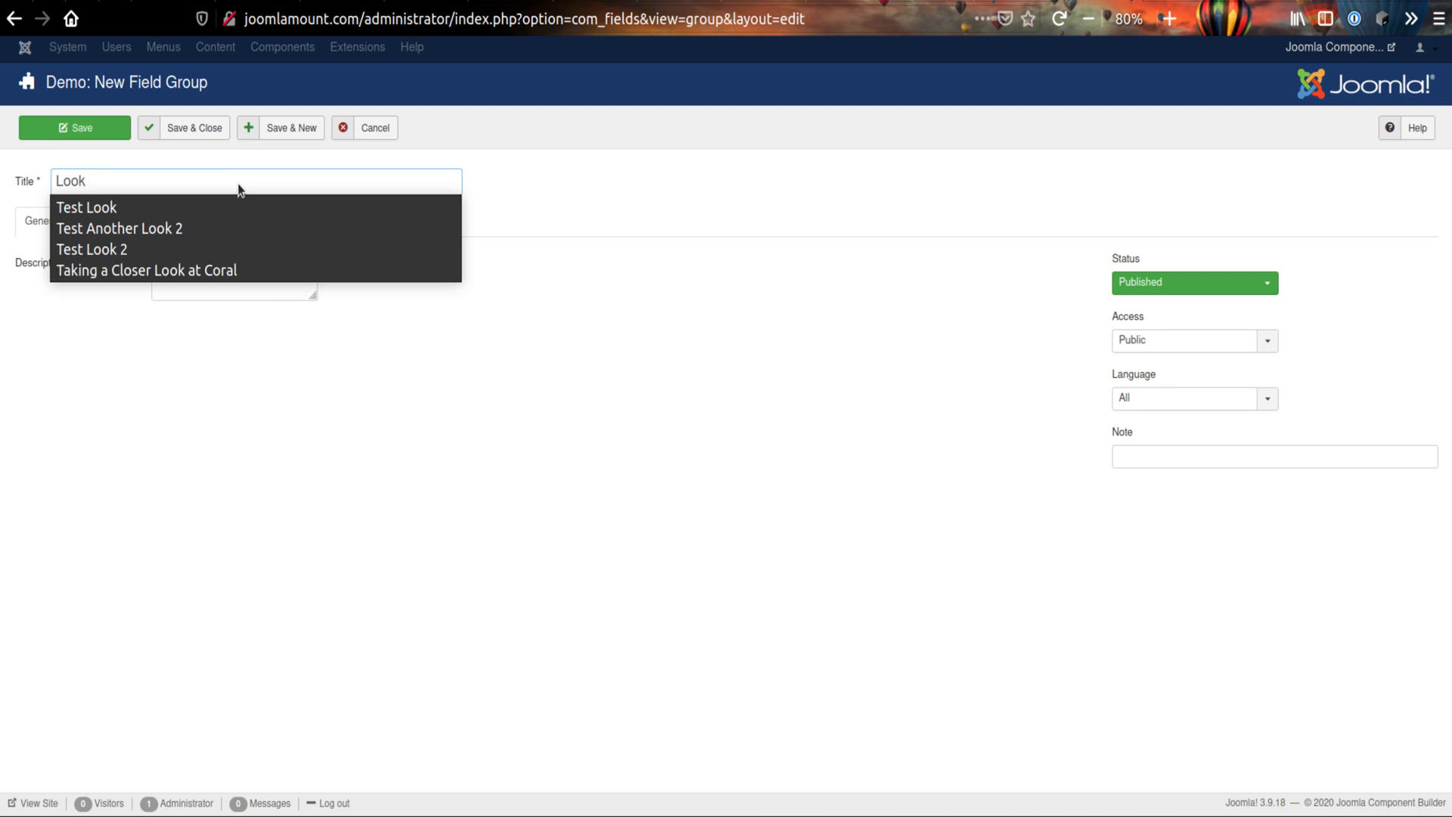
pyautogui.write(' Group')
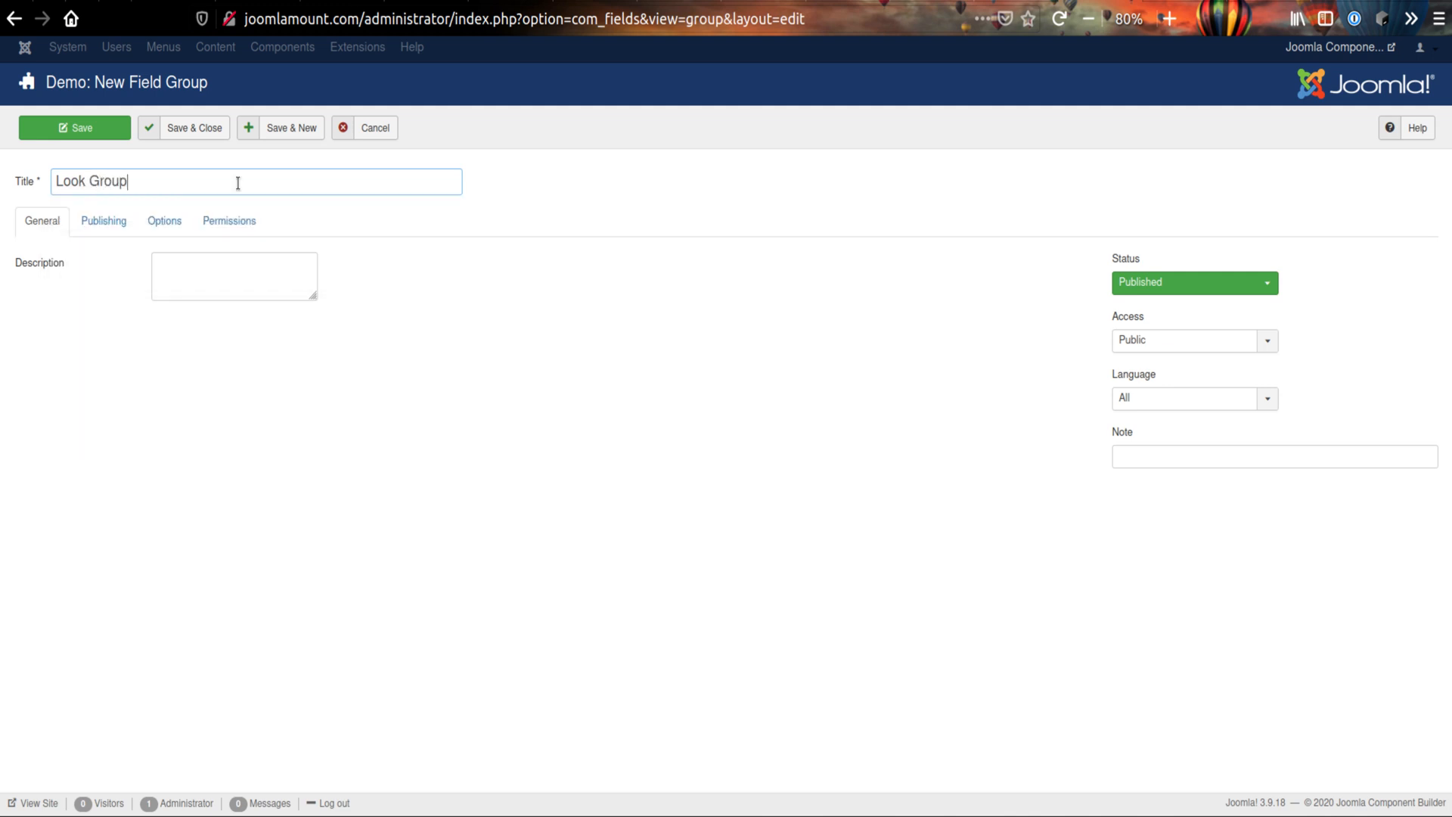
pyautogui.click(194, 129)
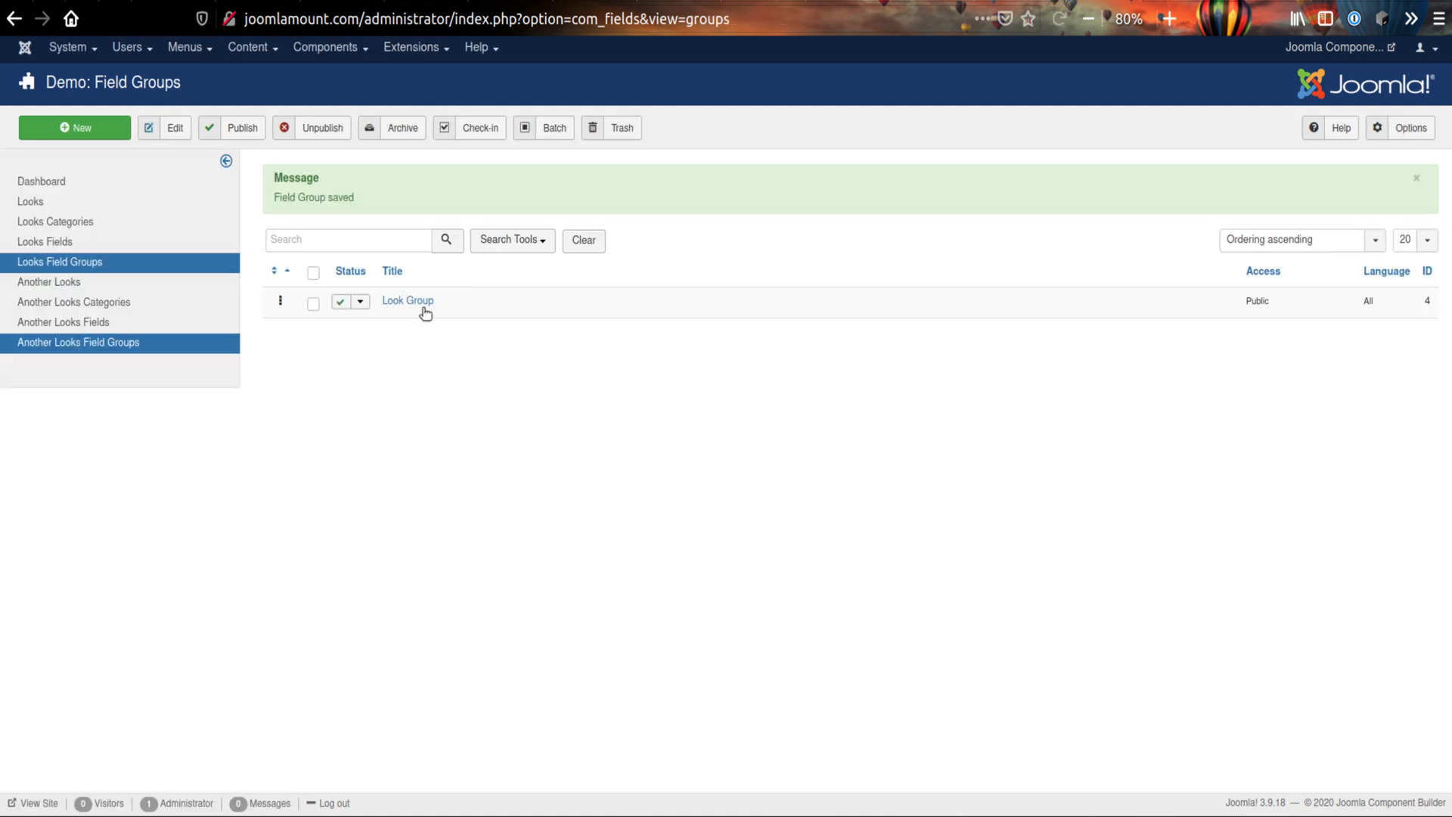
pyautogui.click(81, 342)
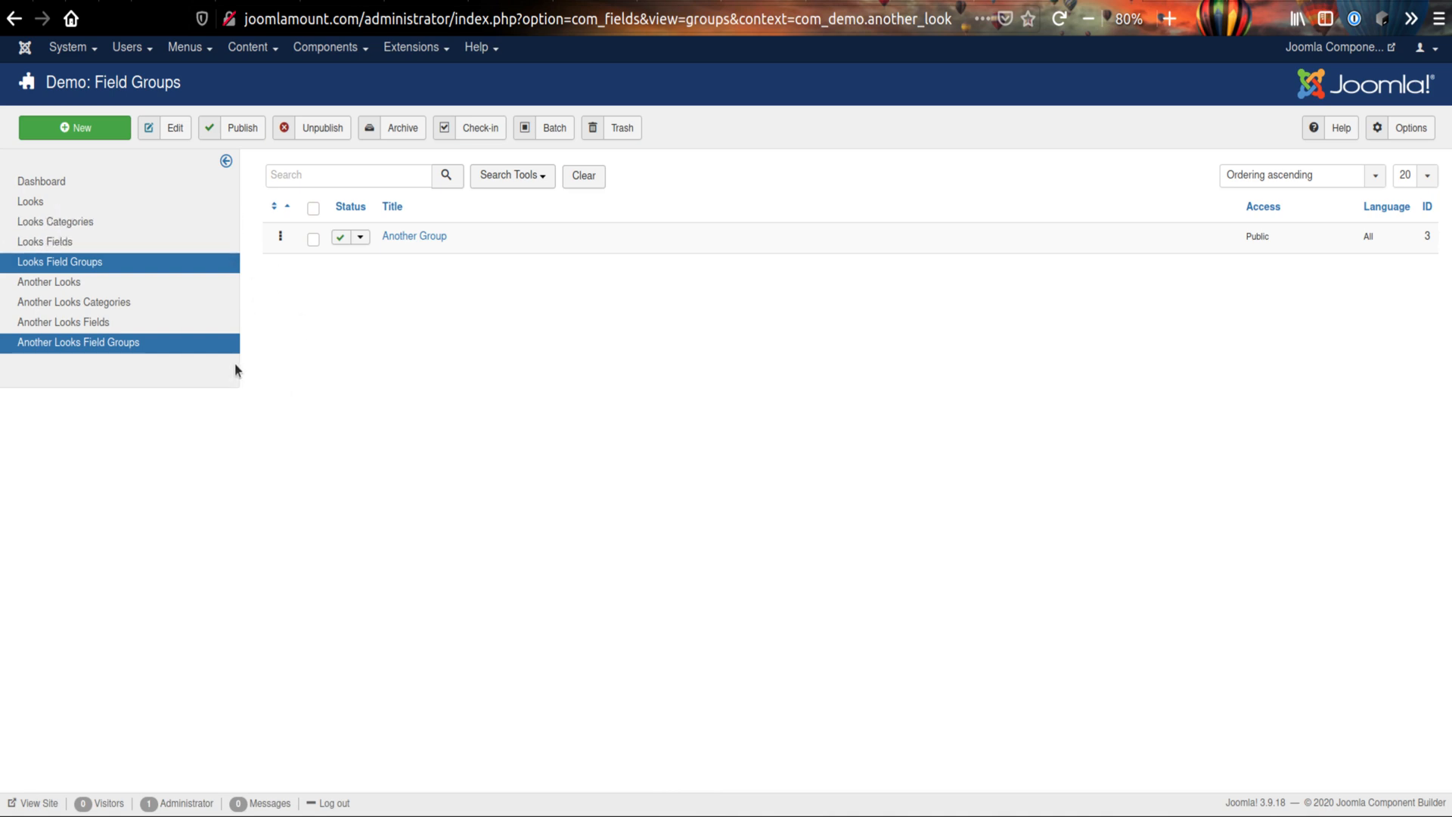
# - Create a text field titled Test Look under Looks Fields, assign it to Look Group, and save and close it
pyautogui.click(80, 242)
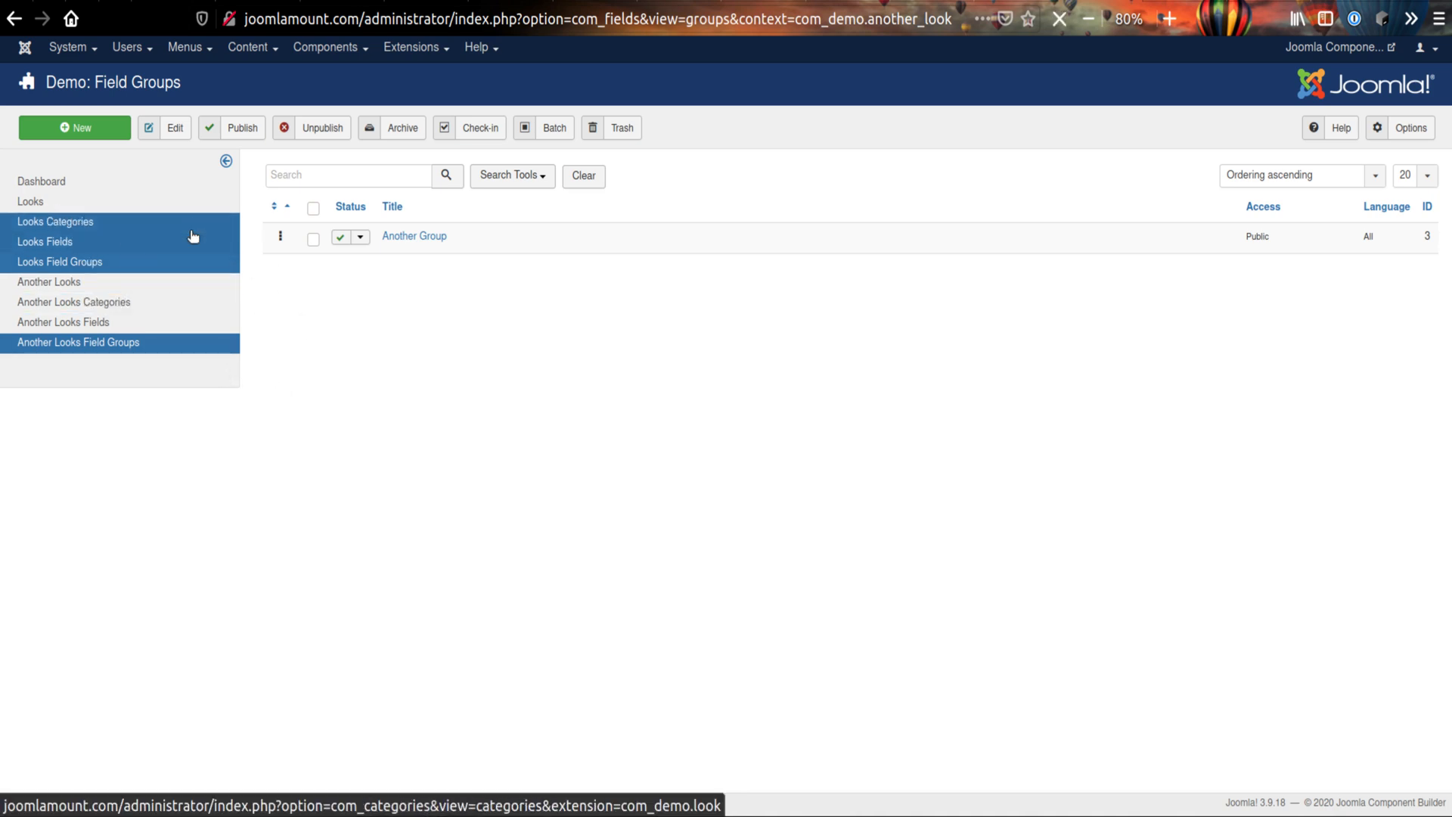
pyautogui.click(97, 130)
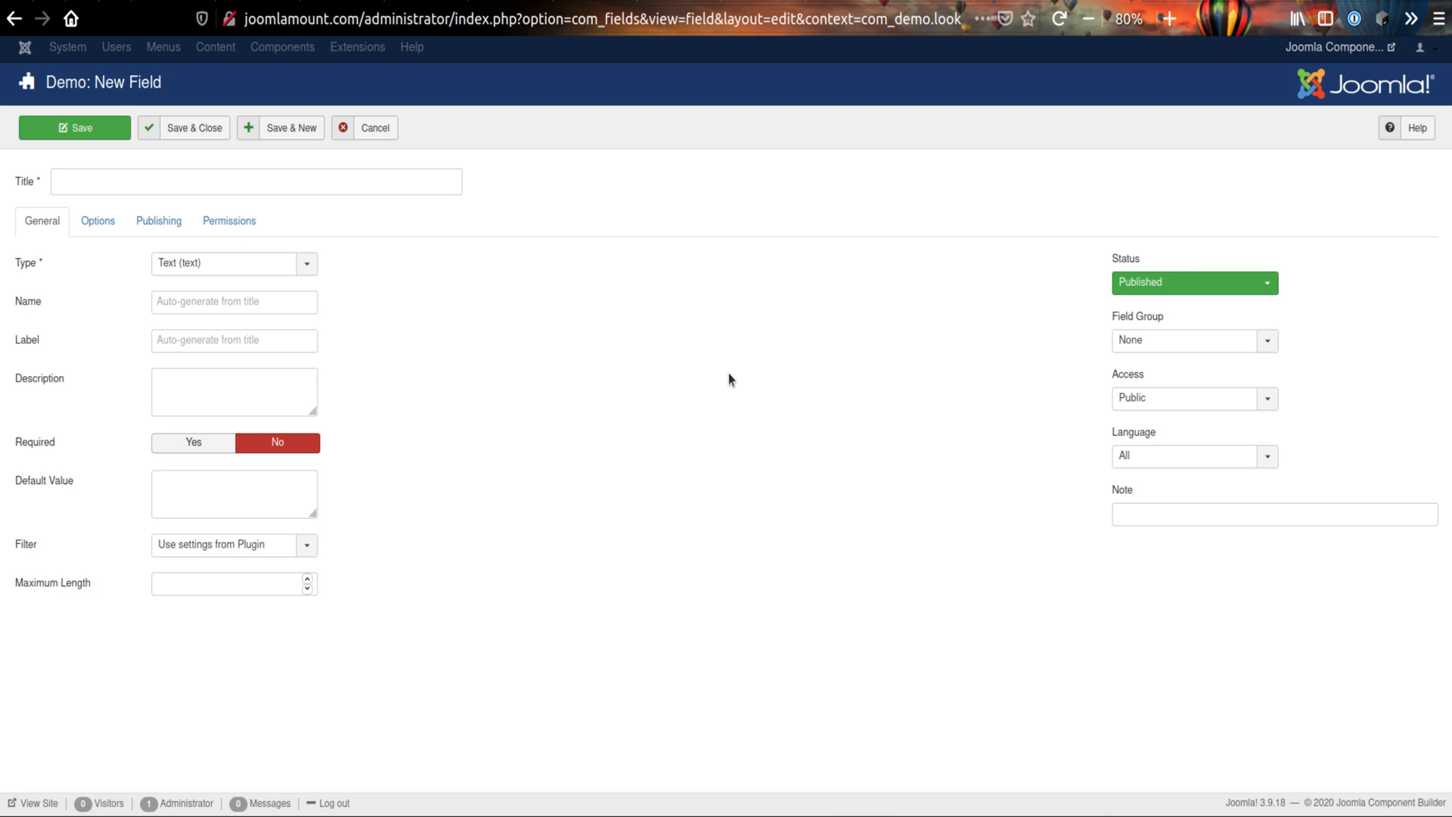
pyautogui.click(235, 182)
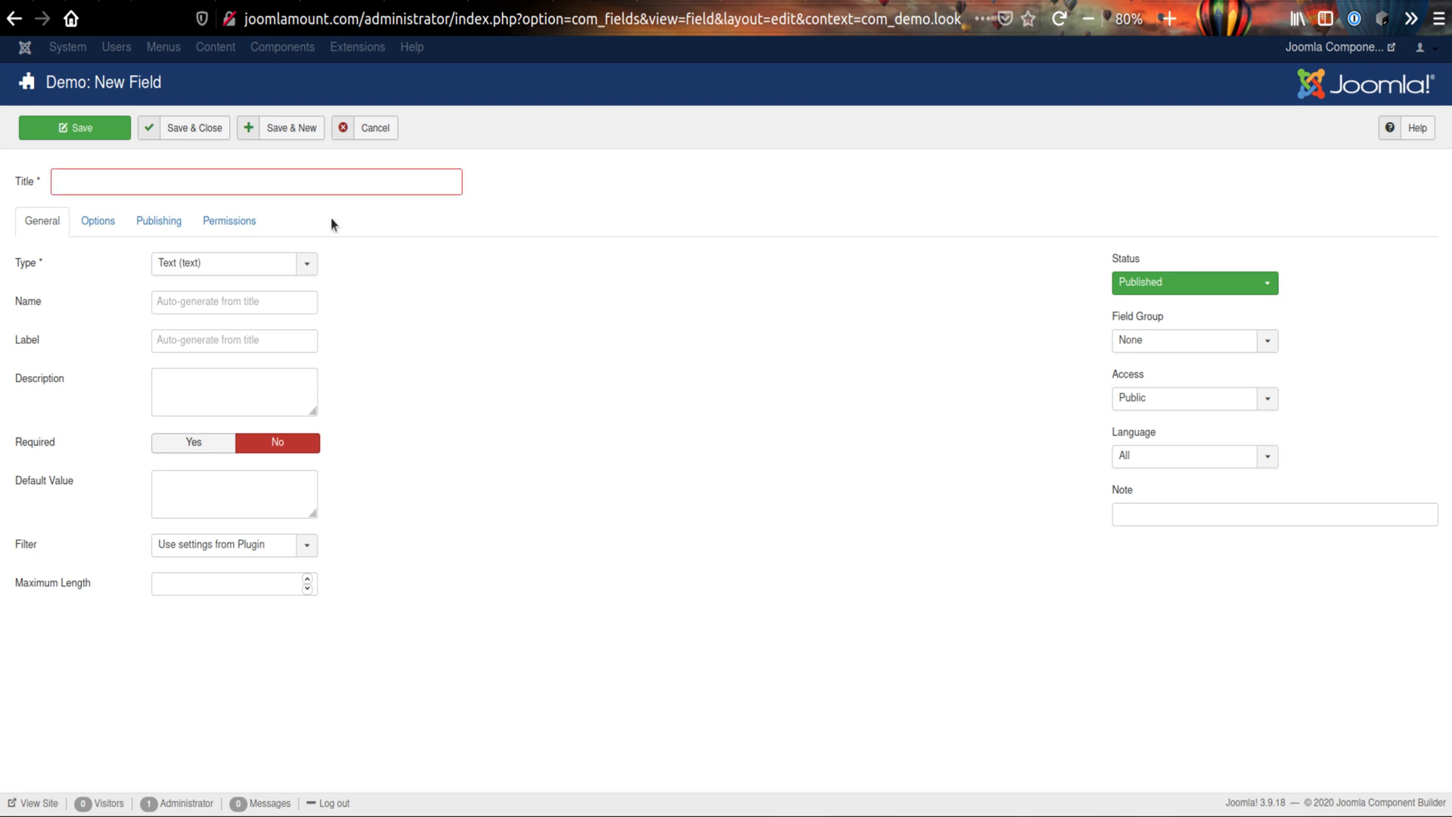
pyautogui.write('/test')
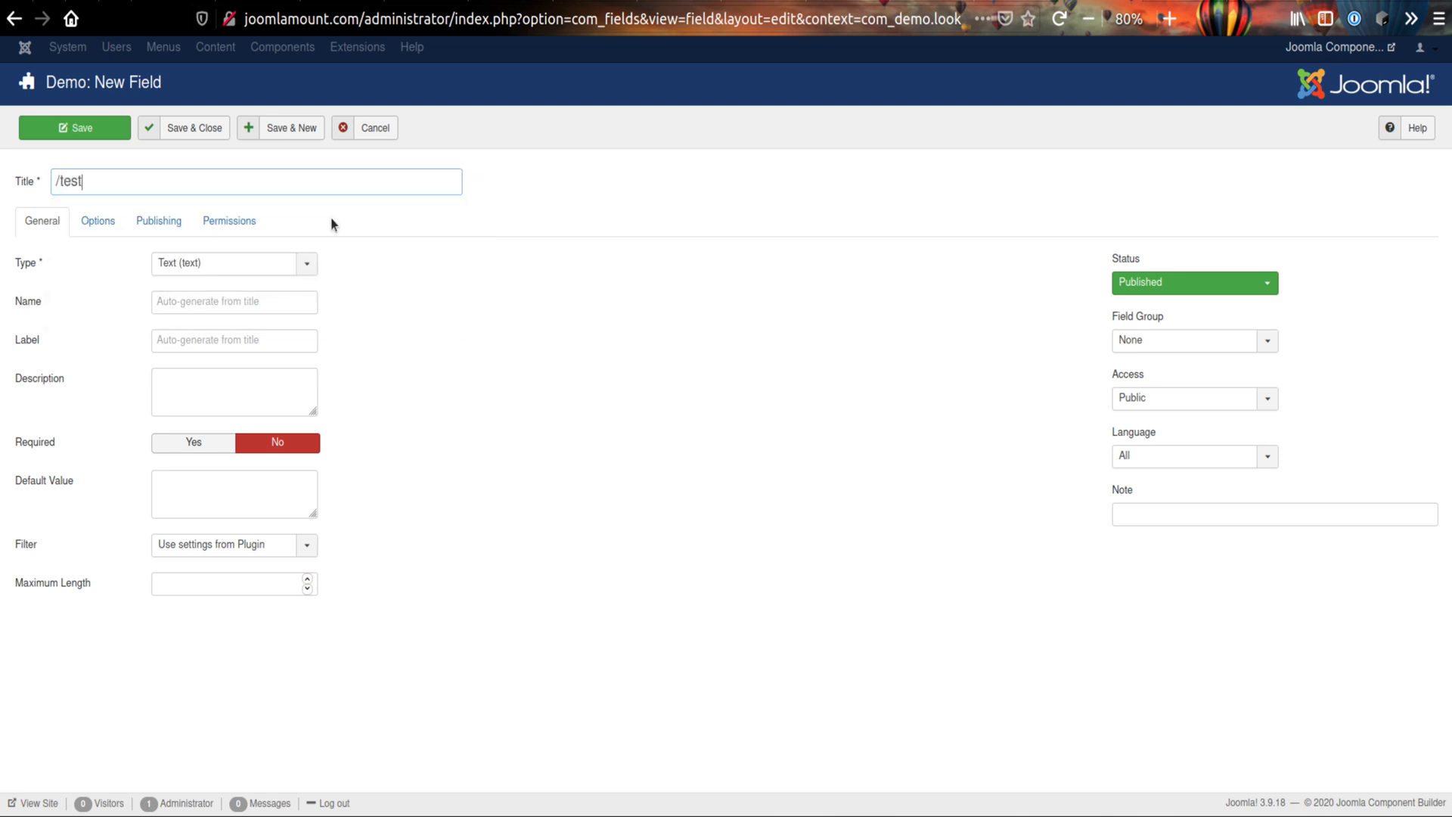
pyautogui.moveTo(101, 181); pyautogui.dragTo(0, 170)
pyautogui.write('Test Look')
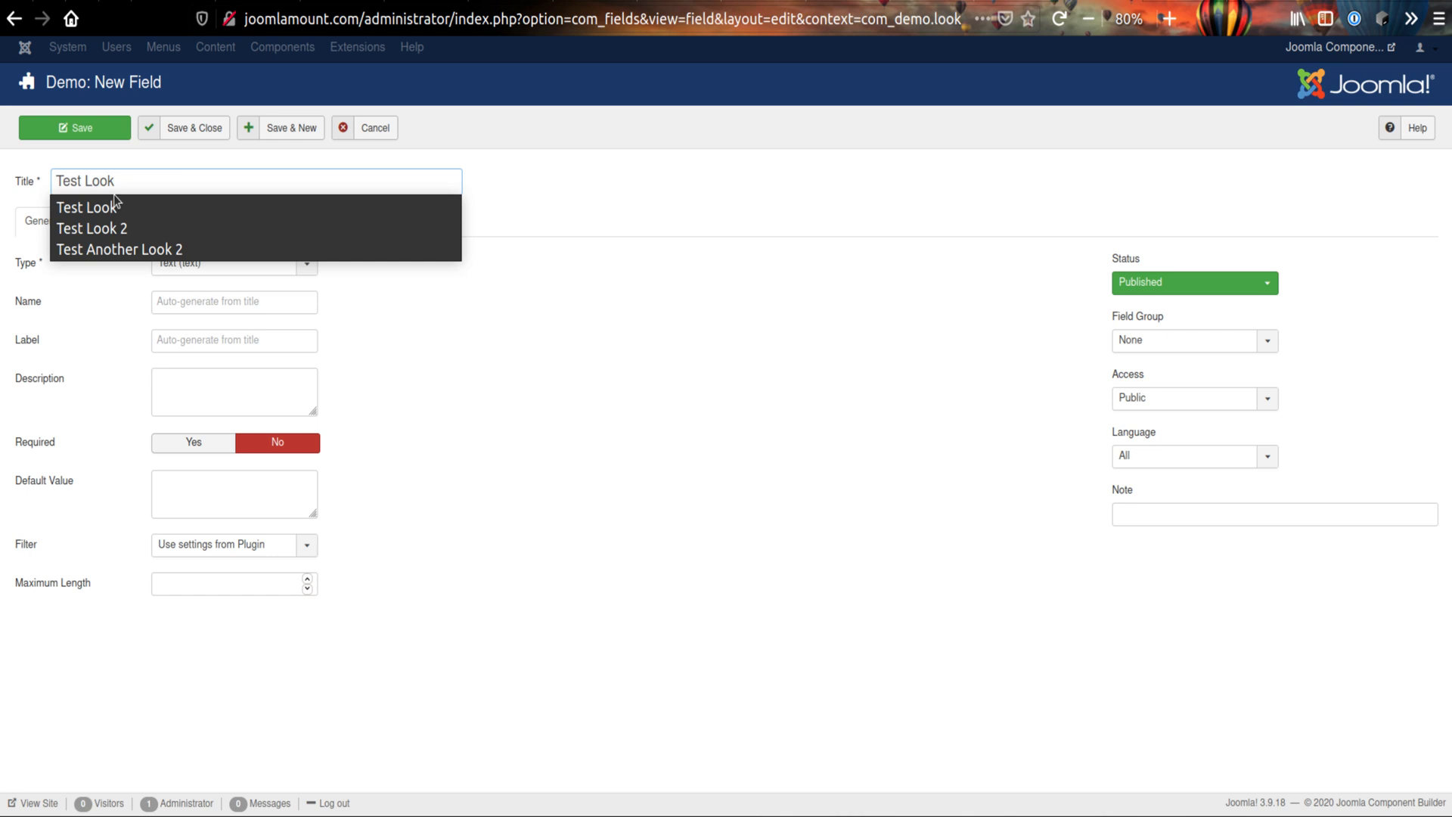
pyautogui.click(551, 415)
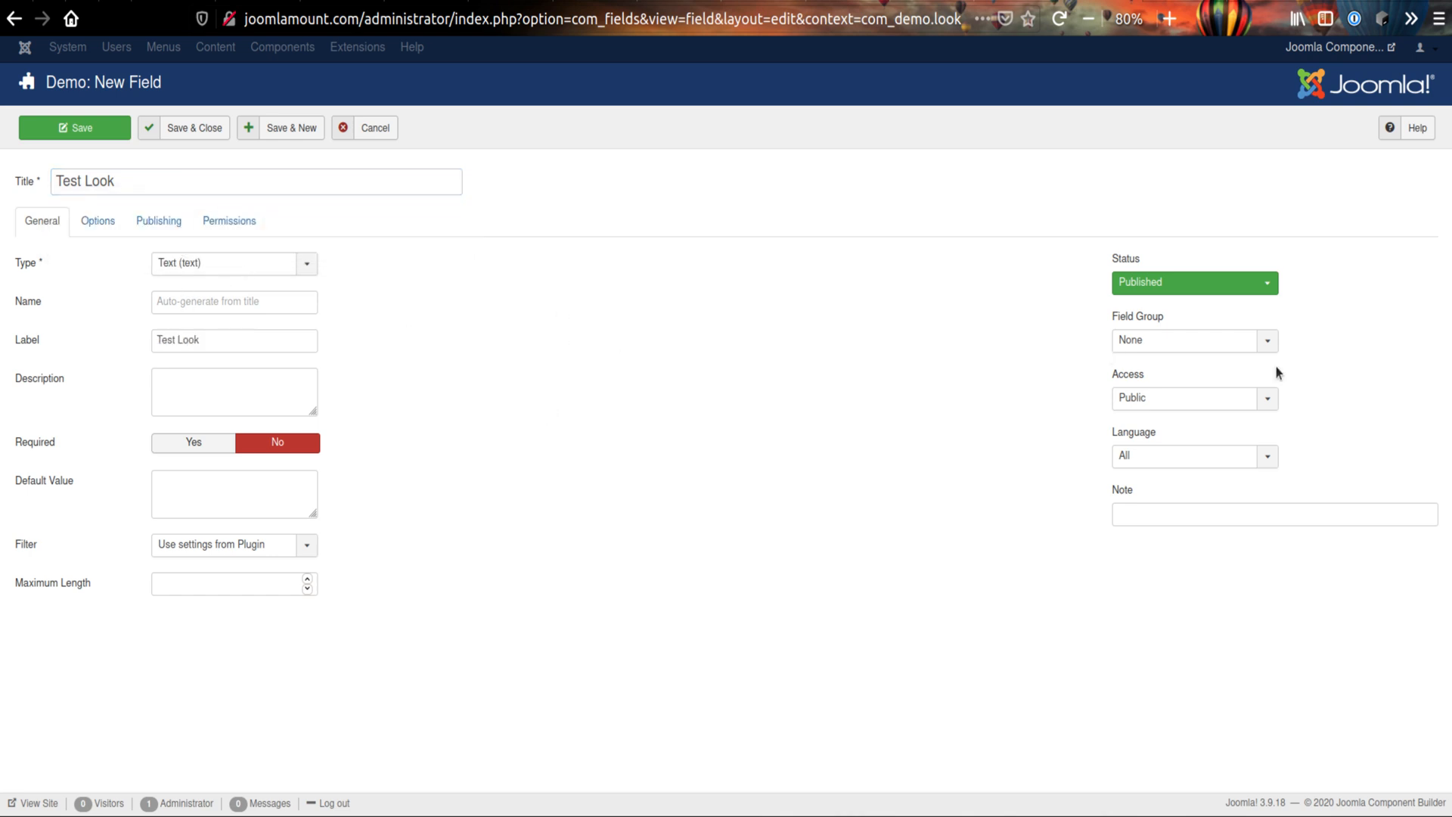
pyautogui.click(1157, 340)
pyautogui.click(1157, 382)
pyautogui.click(189, 128)
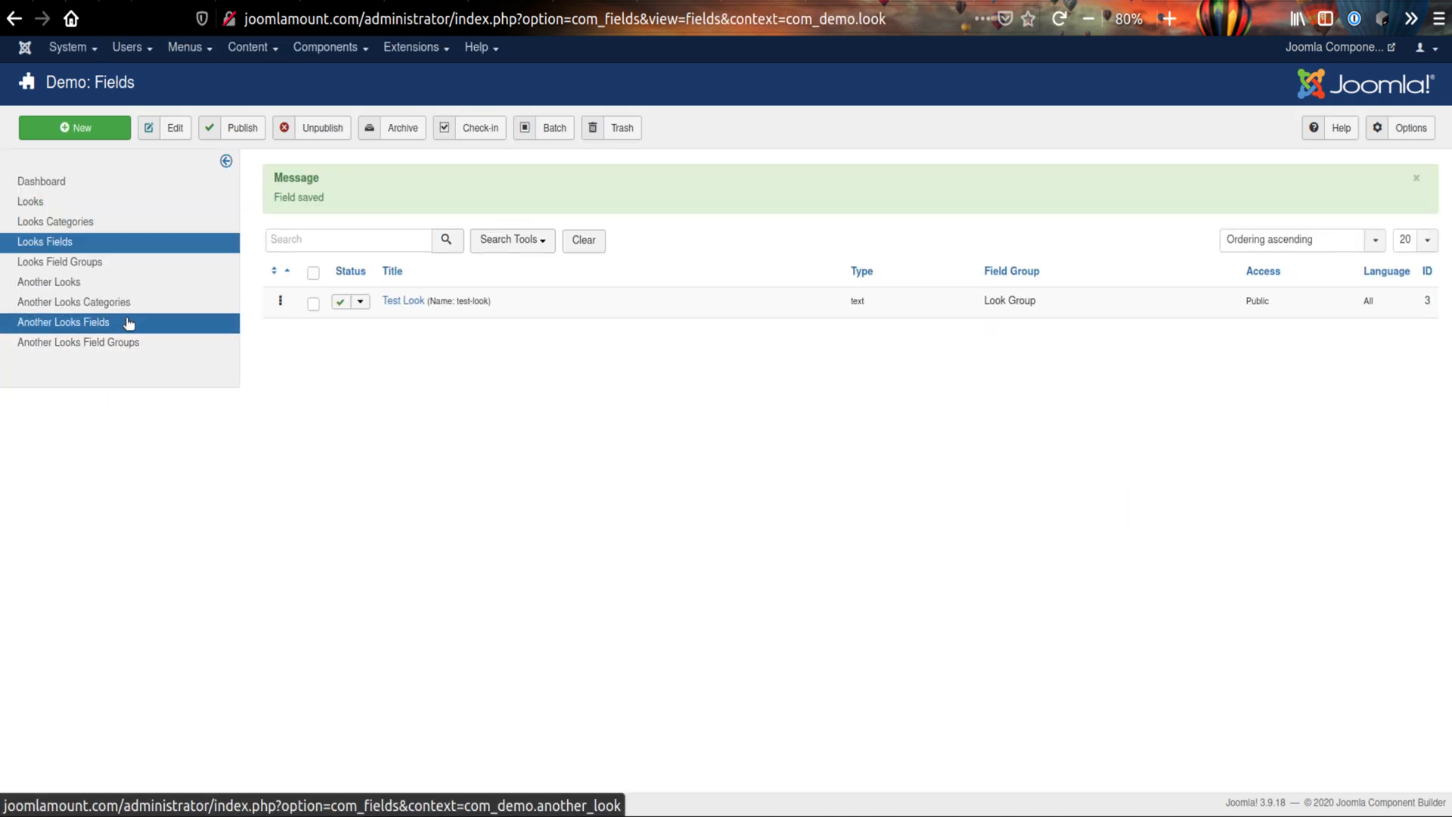
# - Start a new field under Another Looks Fields and title it Another Test
pyautogui.click(129, 323)
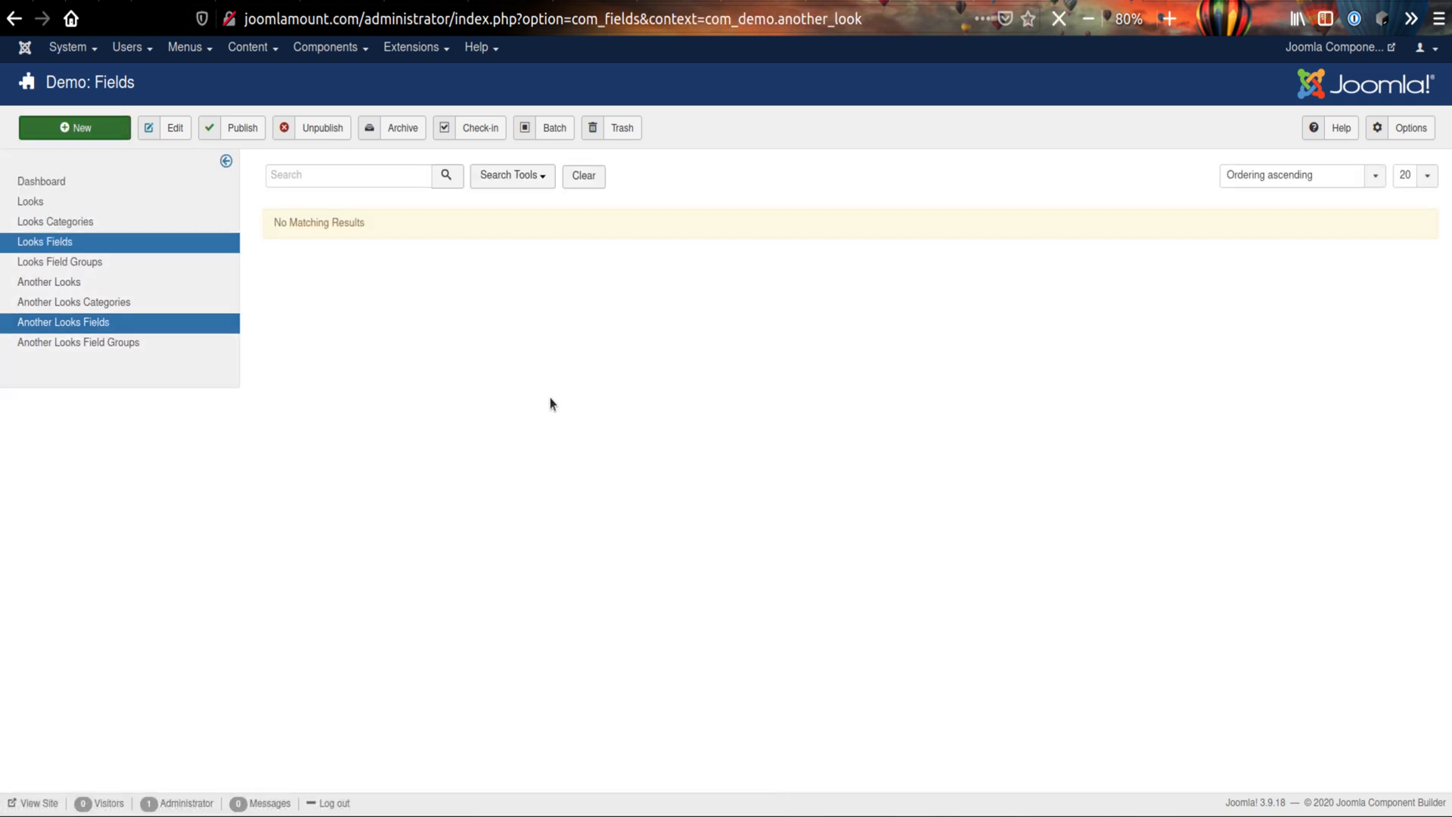
pyautogui.click(181, 176)
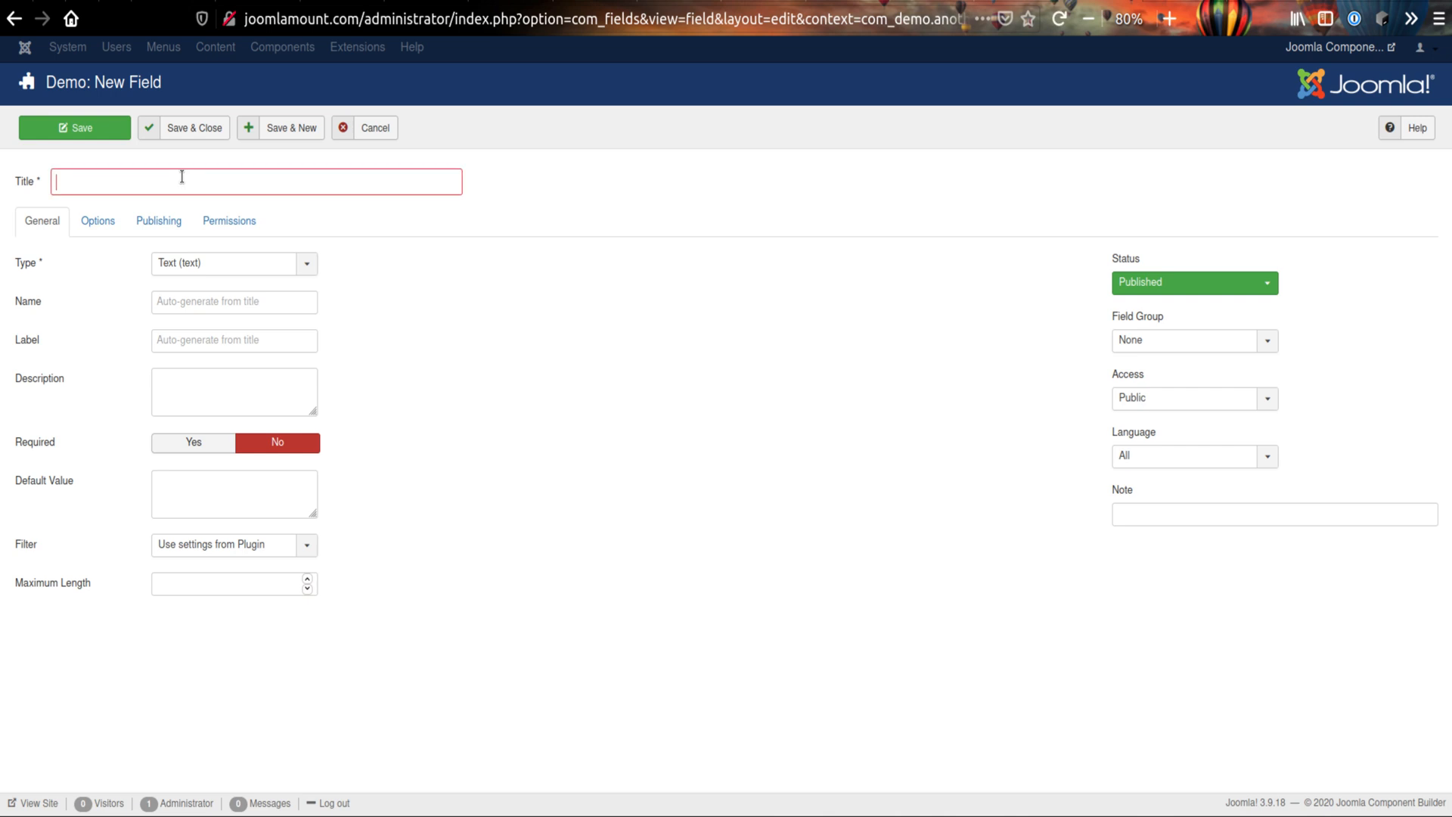
pyautogui.write('Aont')
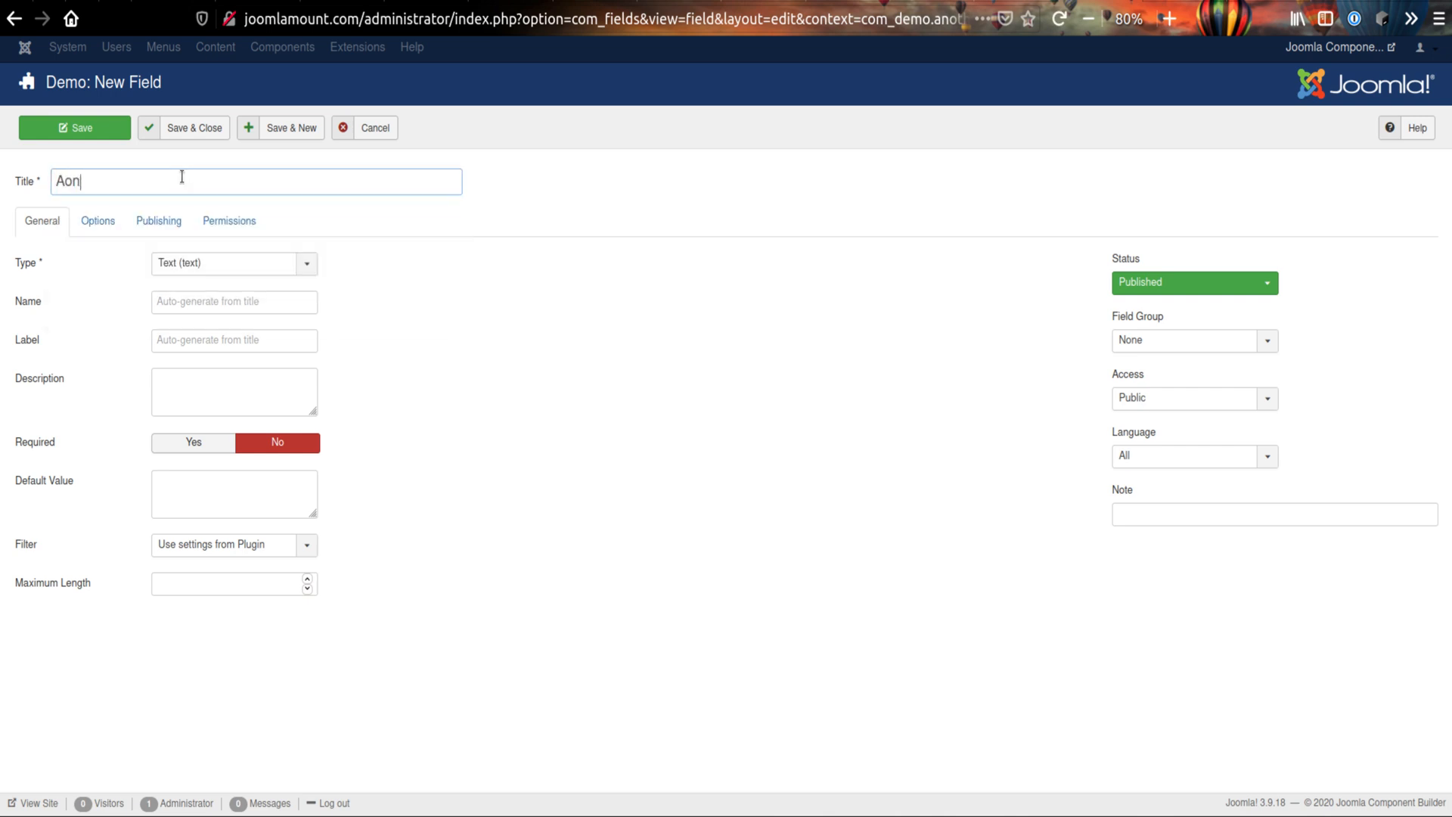
pyautogui.press('BackSpace')
pyautogui.press('BackSpace')
pyautogui.write('no')
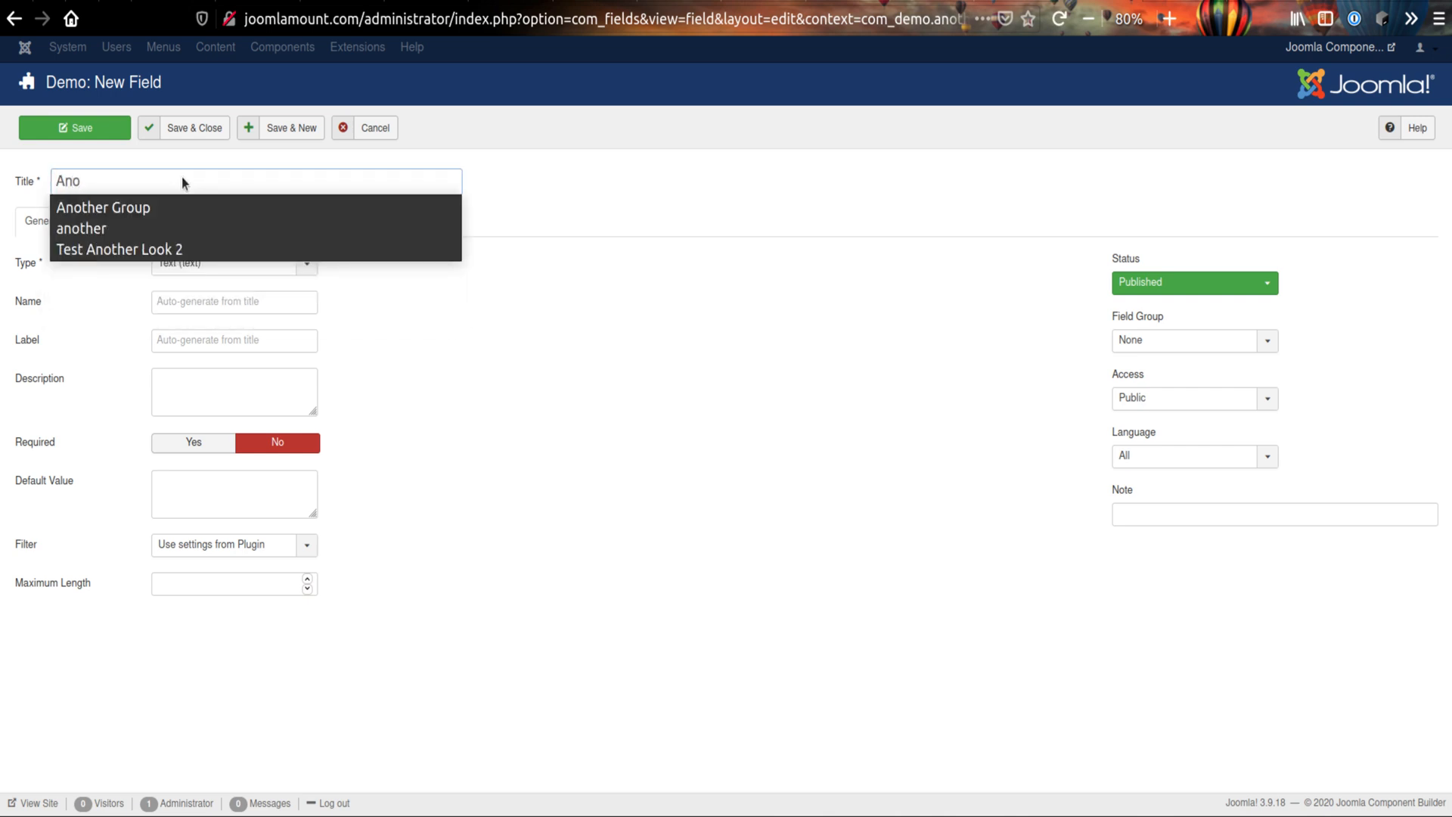
pyautogui.press('Down')
pyautogui.press('Return')
pyautogui.press('BackSpace')
pyautogui.press('BackSpace')
pyautogui.press('BackSpace')
pyautogui.press('BackSpace')
pyautogui.press('BackSpace')
pyautogui.press('BackSpace')
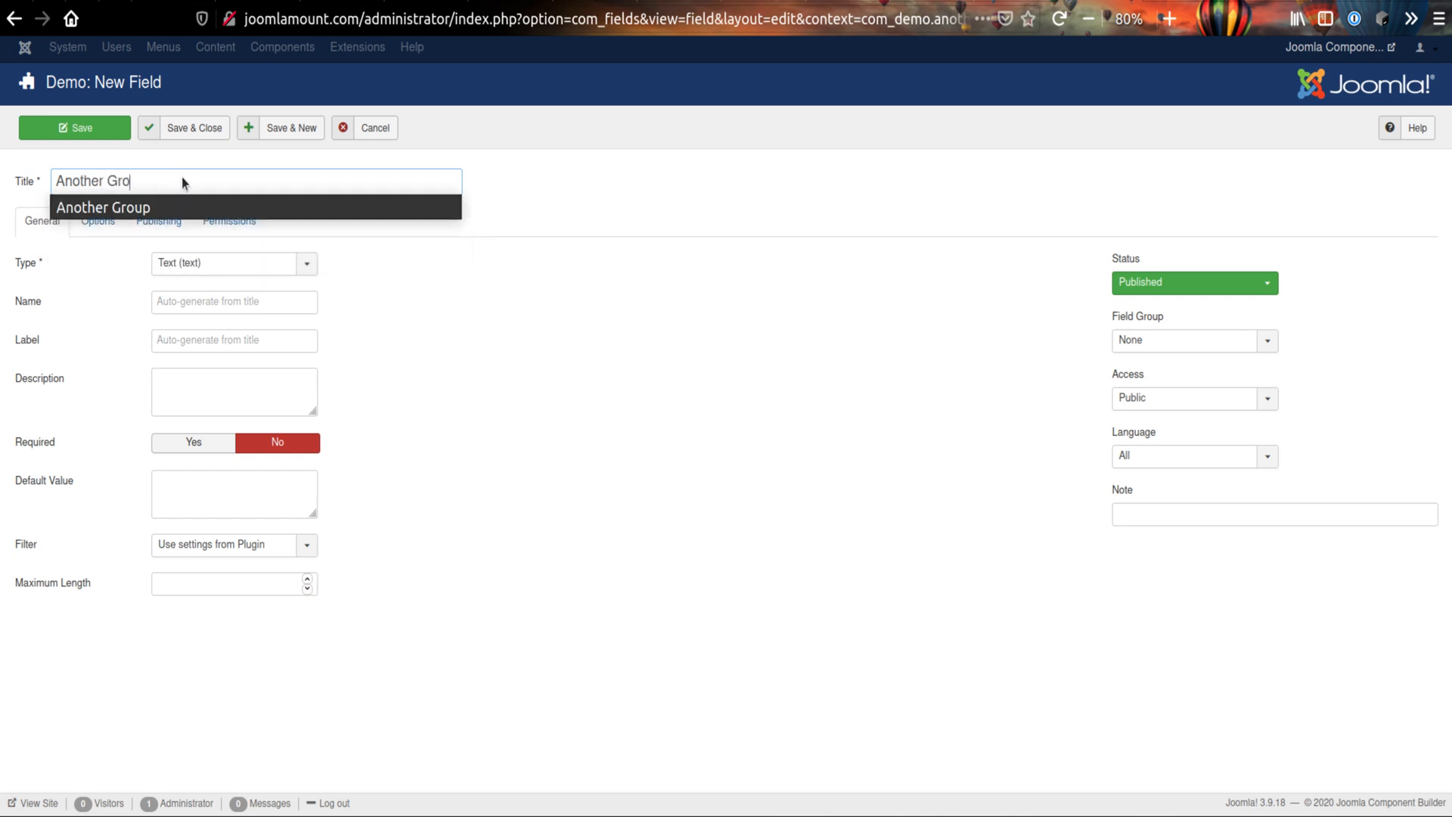
pyautogui.write('Test')
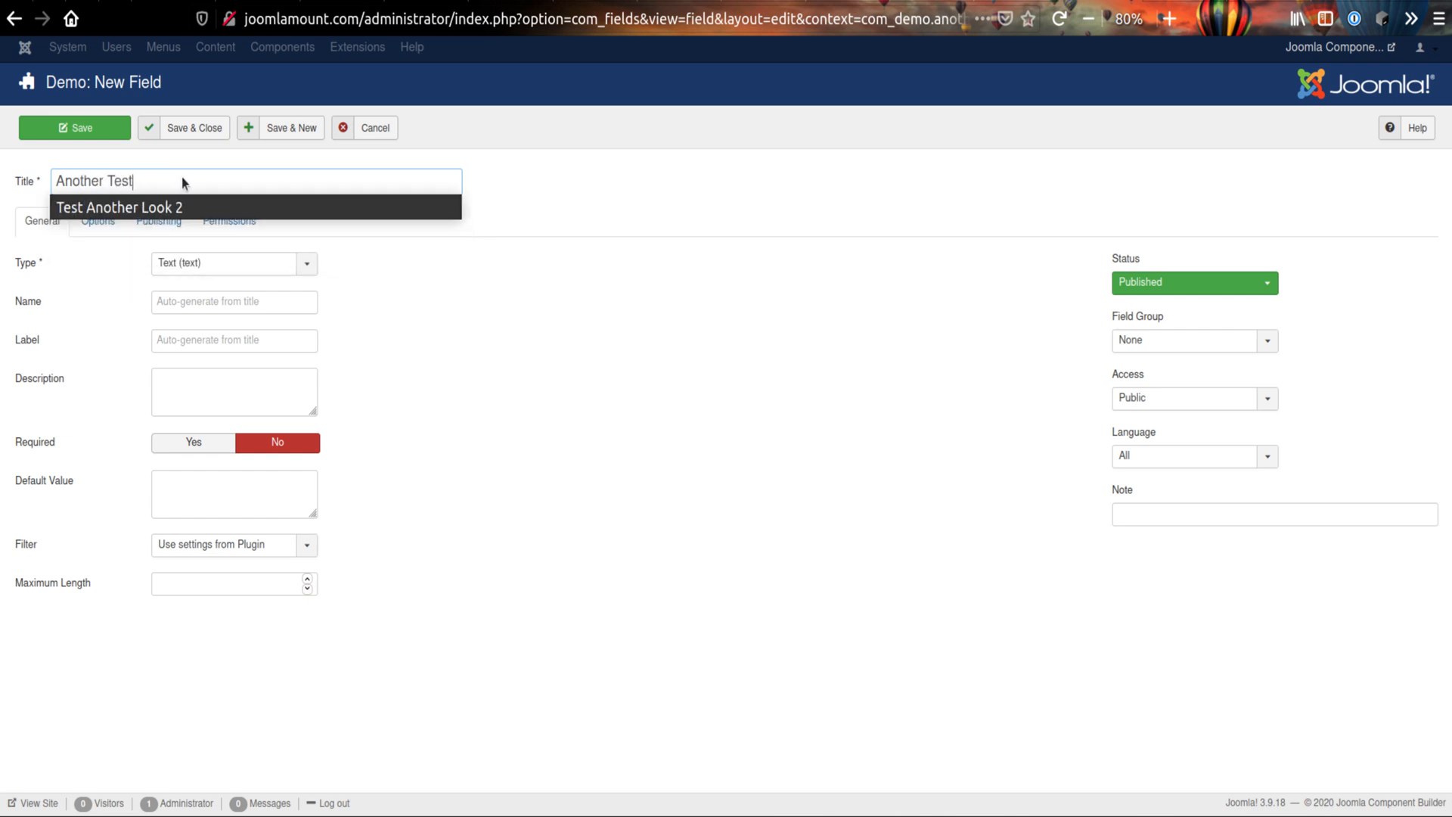
pyautogui.click(421, 391)
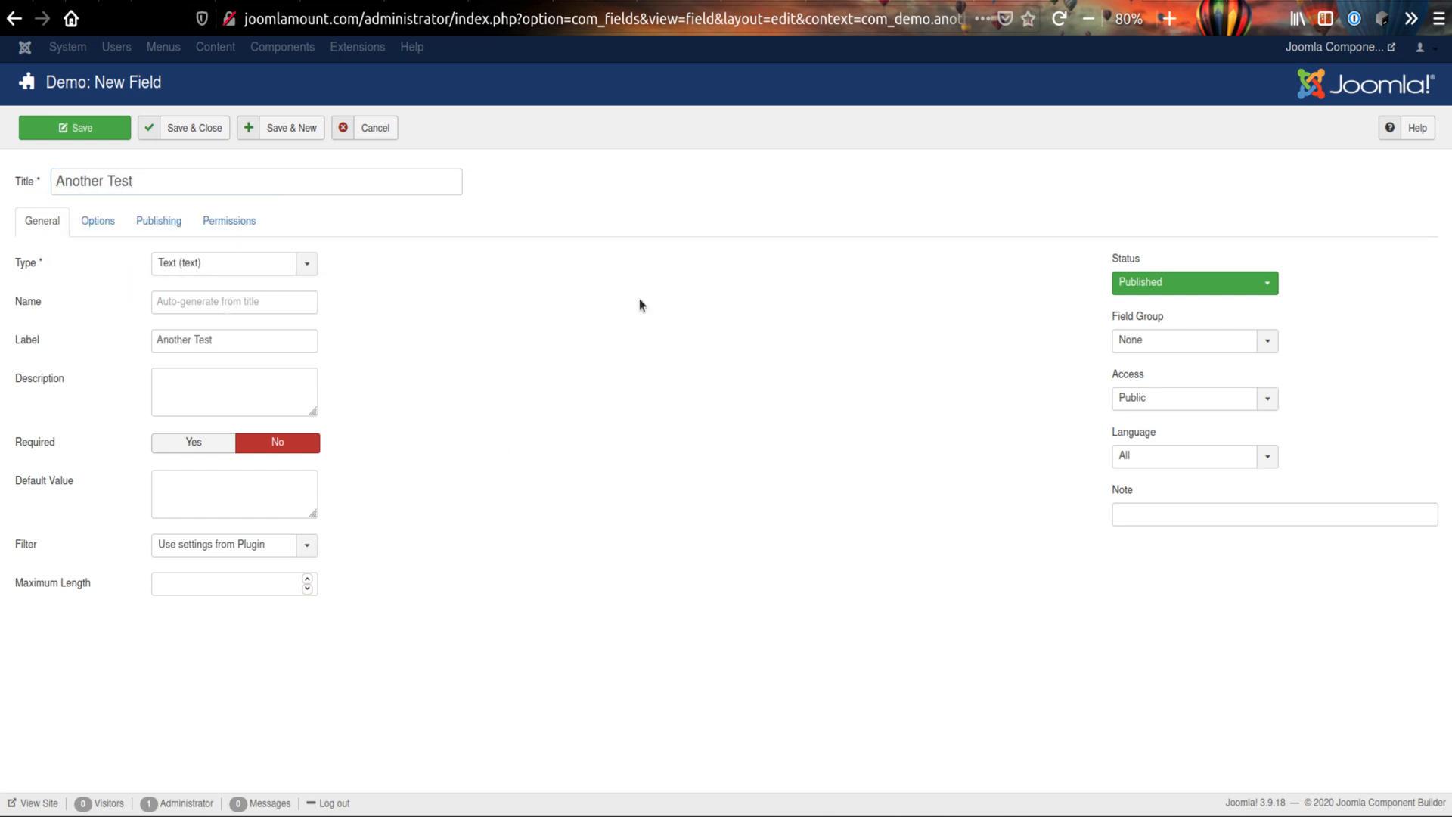
# - Assign the new field to the Another Group field group, and save and close it
pyautogui.click(1178, 347)
pyautogui.click(1168, 377)
pyautogui.click(206, 130)
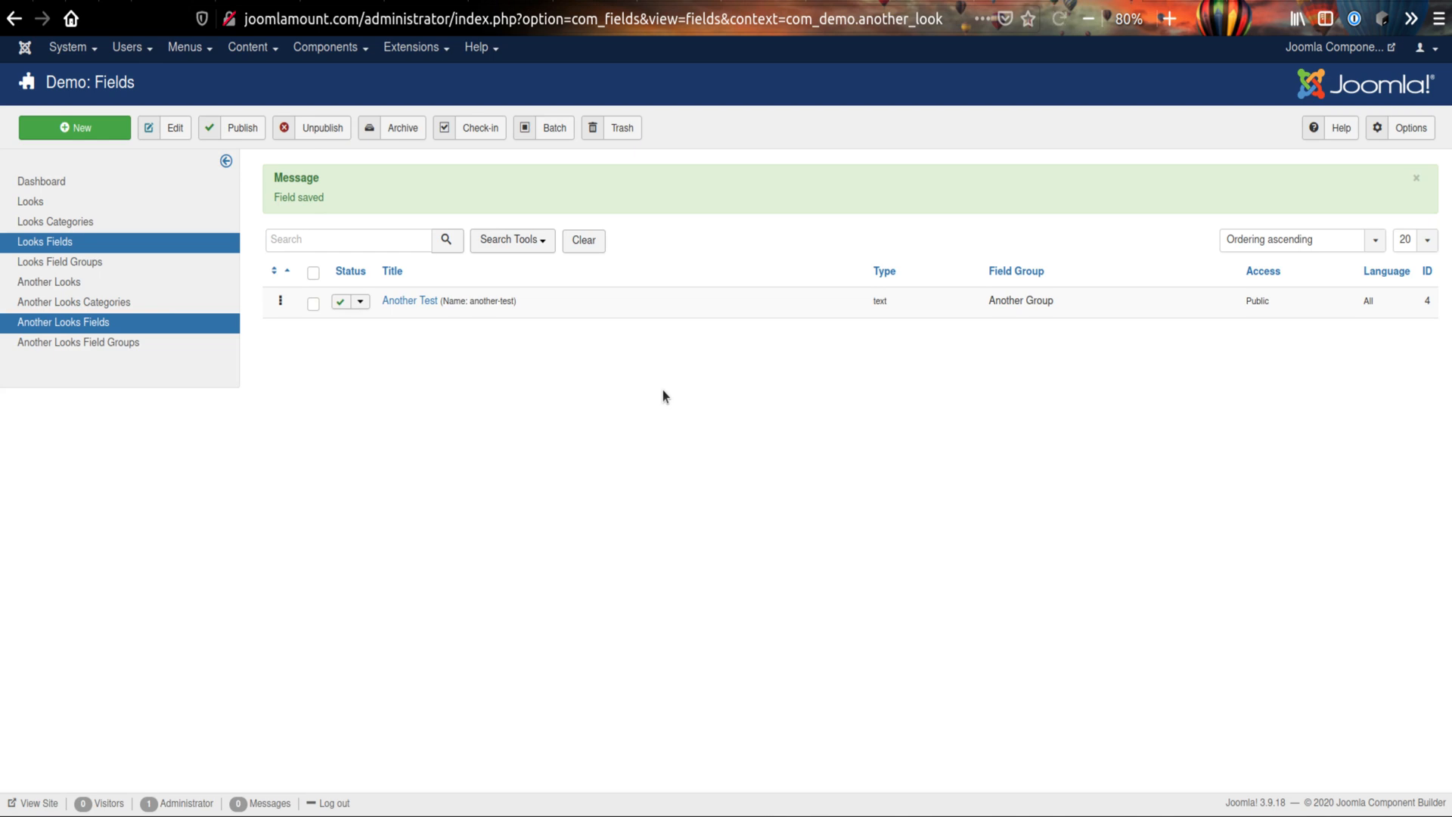
# - Examine the custom field in Look Group and the category choices in a new Look record, and cancel the record
pyautogui.click(32, 202)
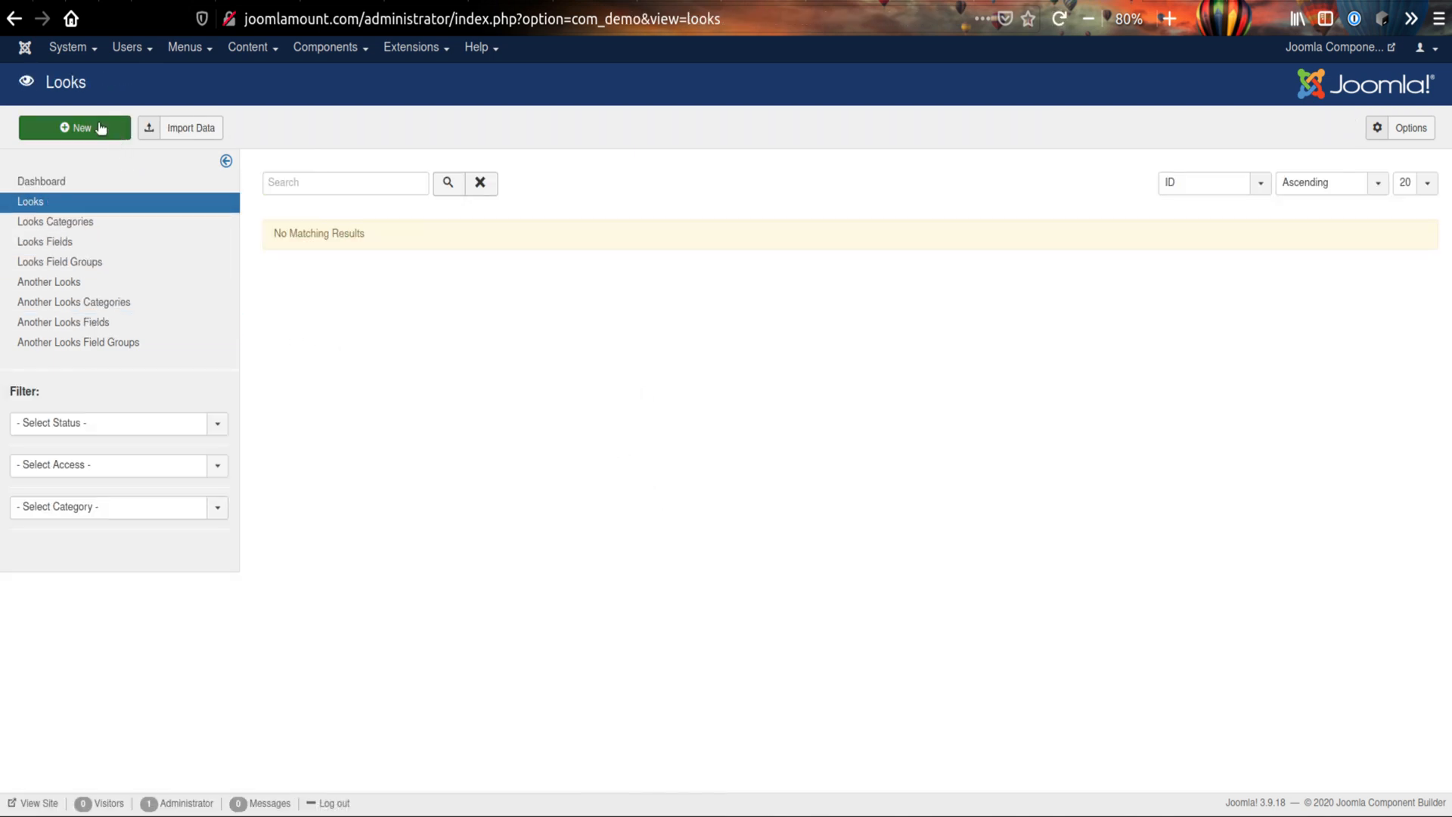
pyautogui.click(100, 128)
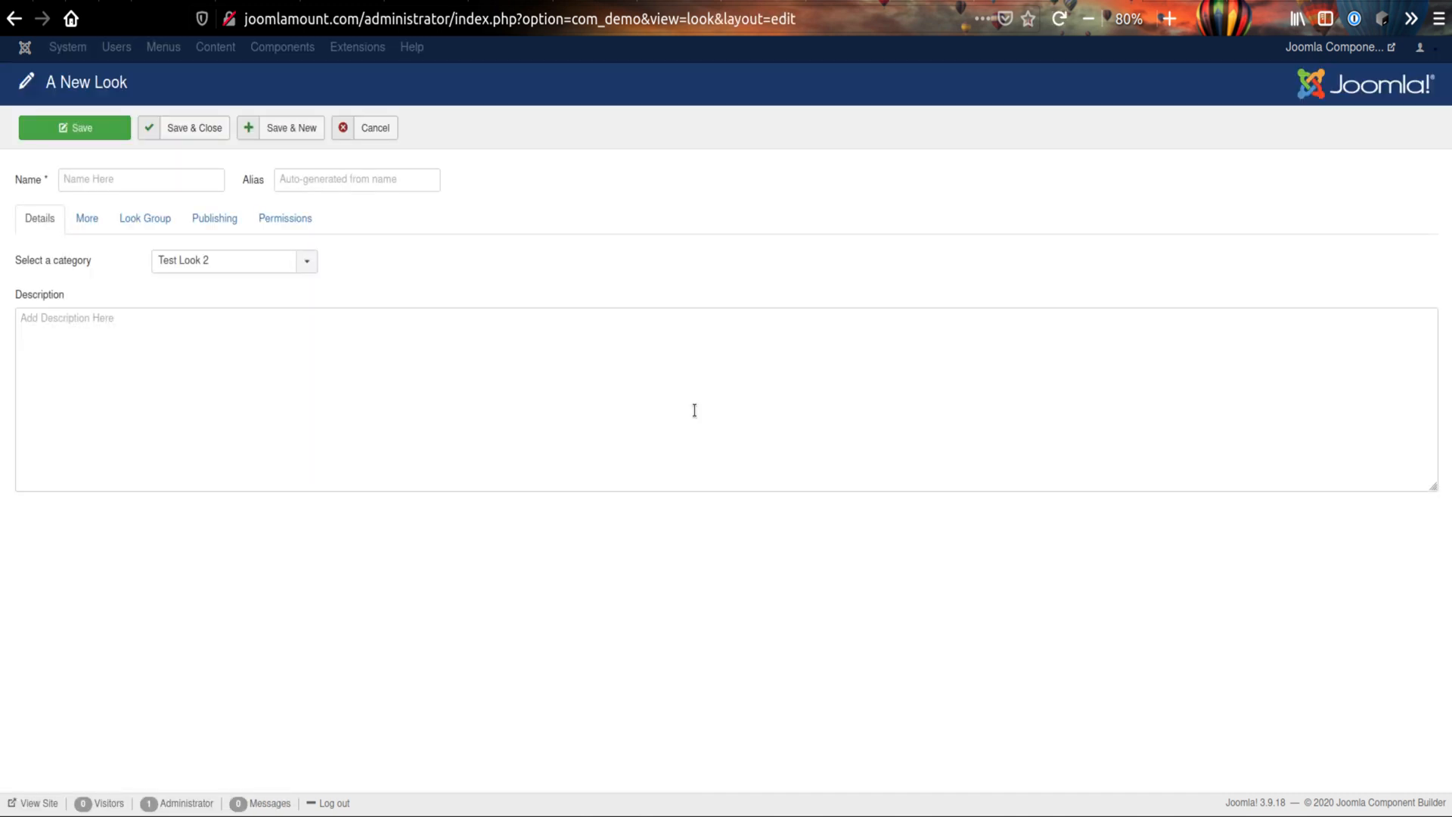
pyautogui.click(115, 224)
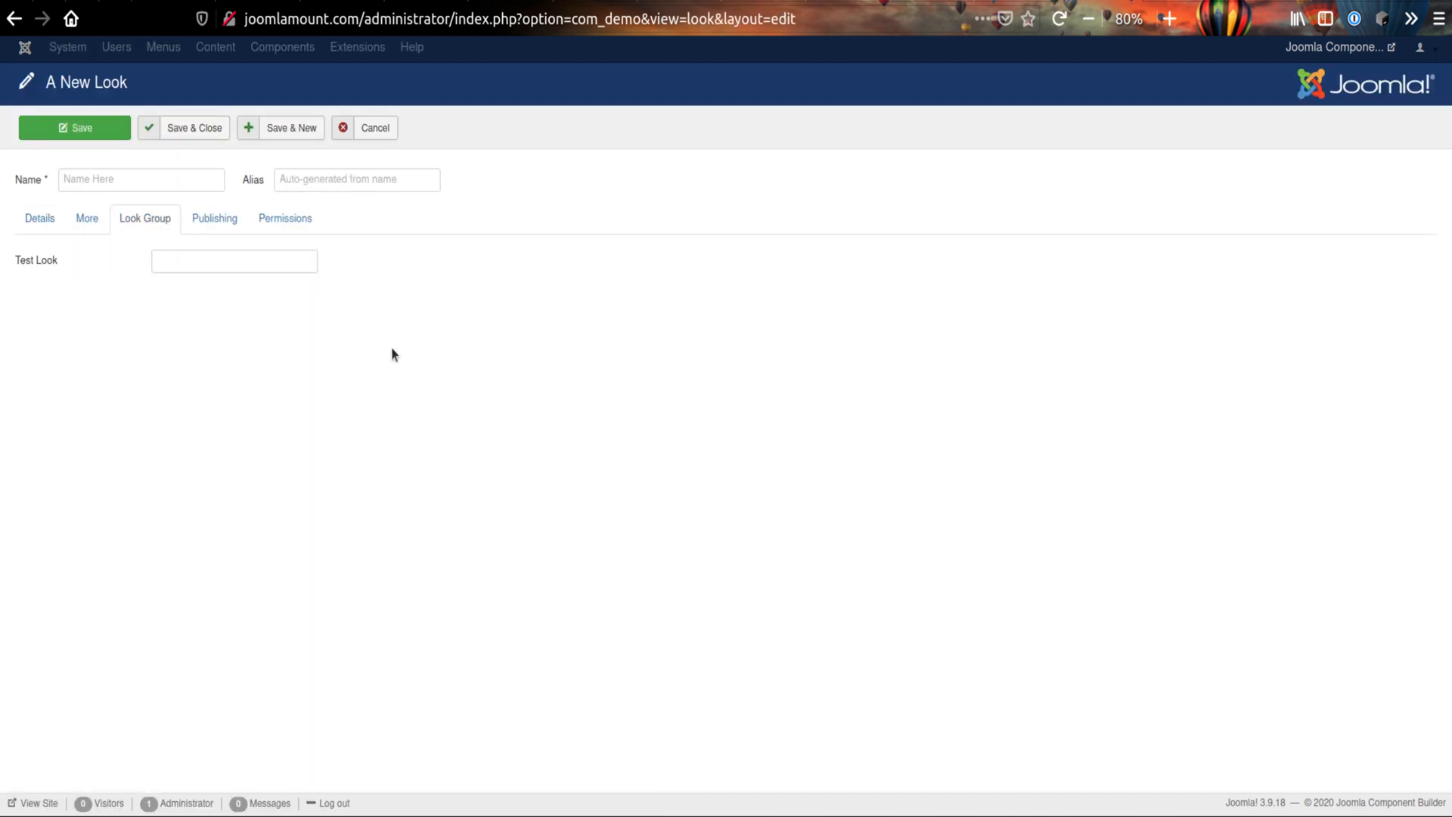
pyautogui.click(75, 223)
pyautogui.click(40, 223)
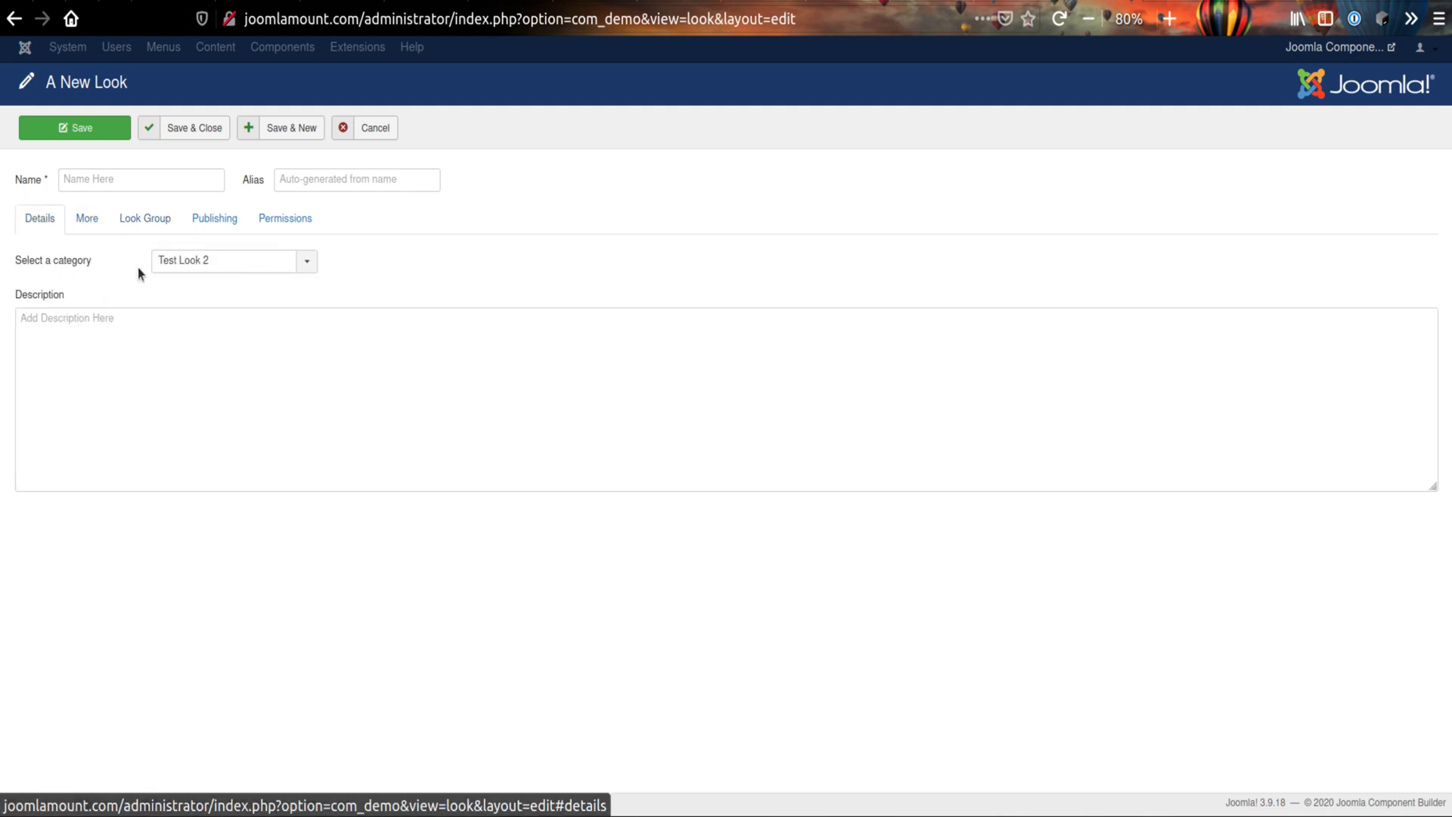
pyautogui.click(217, 260)
pyautogui.click(431, 280)
pyautogui.click(369, 128)
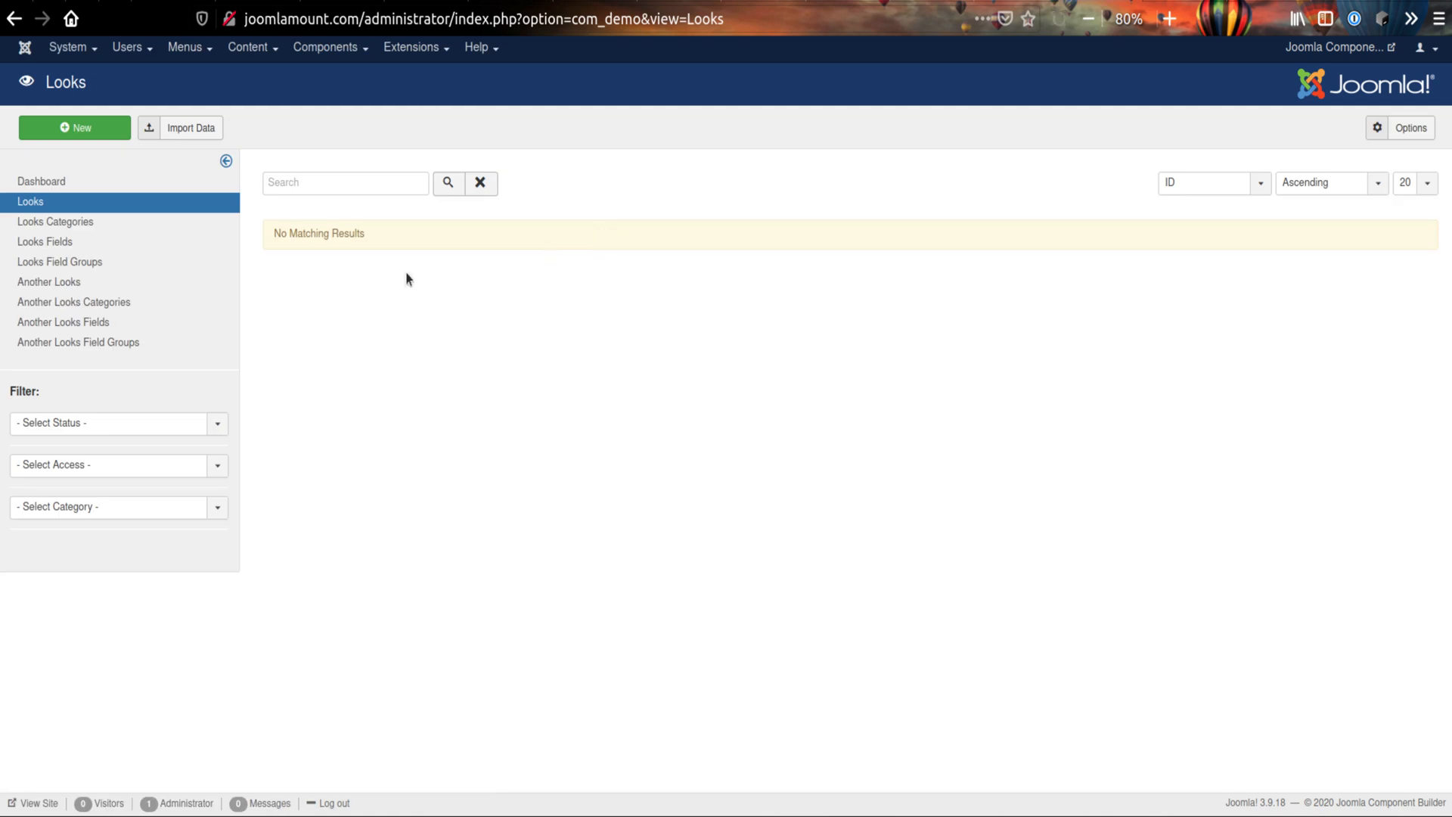
# - Examine the custom field in Another Group and the category choices in a new Another Look record, and cancel the record
pyautogui.click(67, 284)
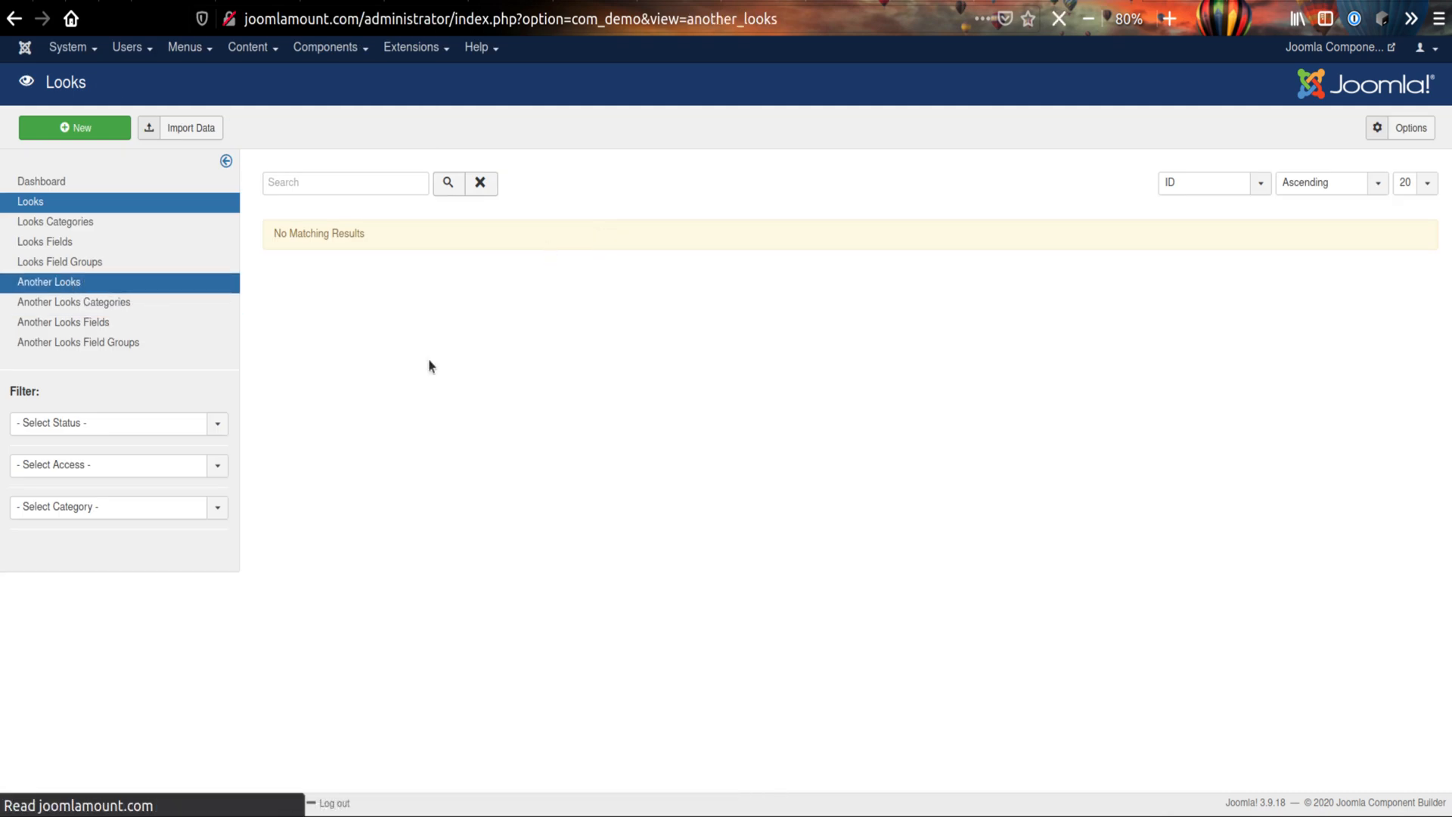
pyautogui.click(107, 130)
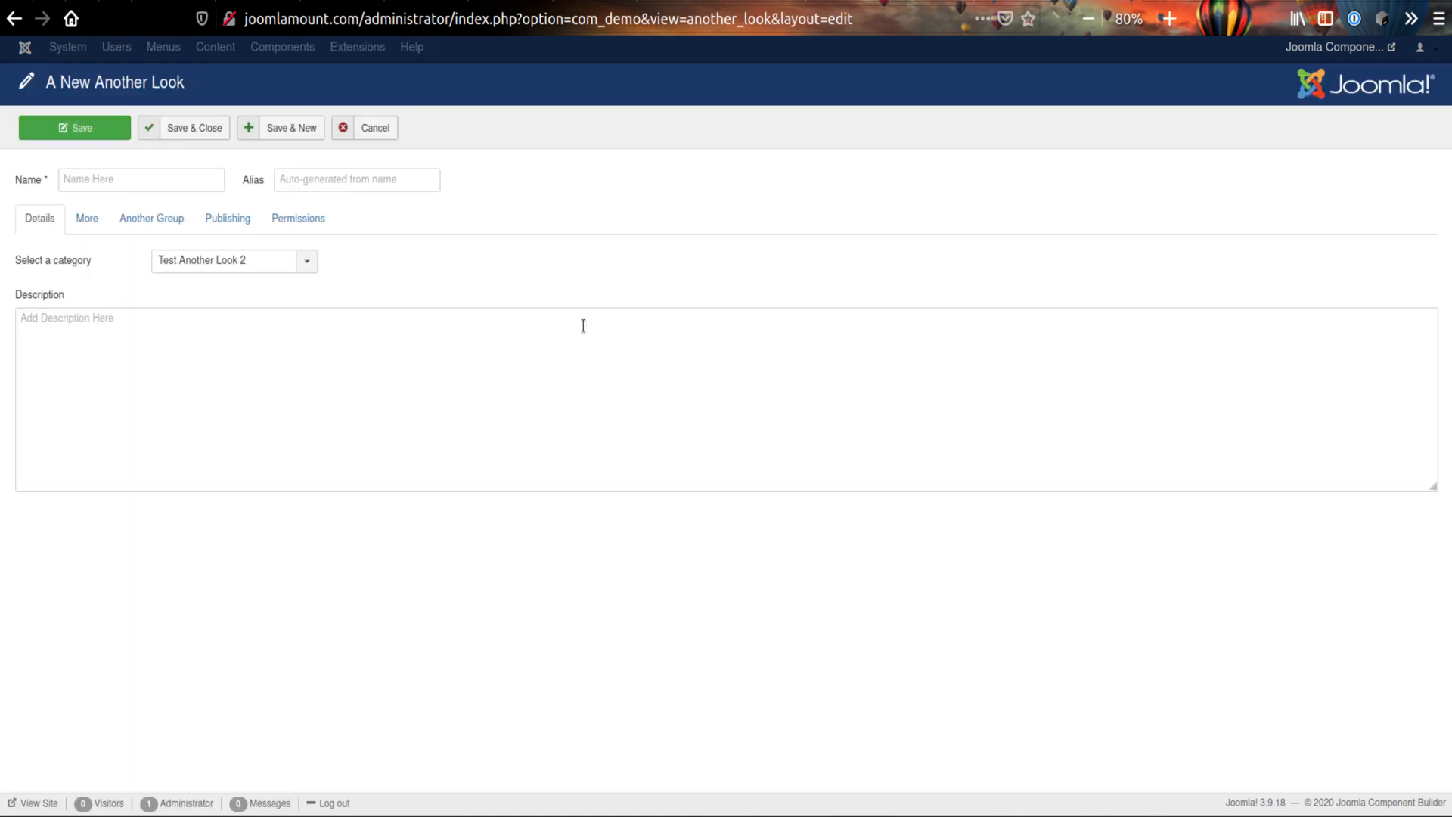
pyautogui.click(185, 221)
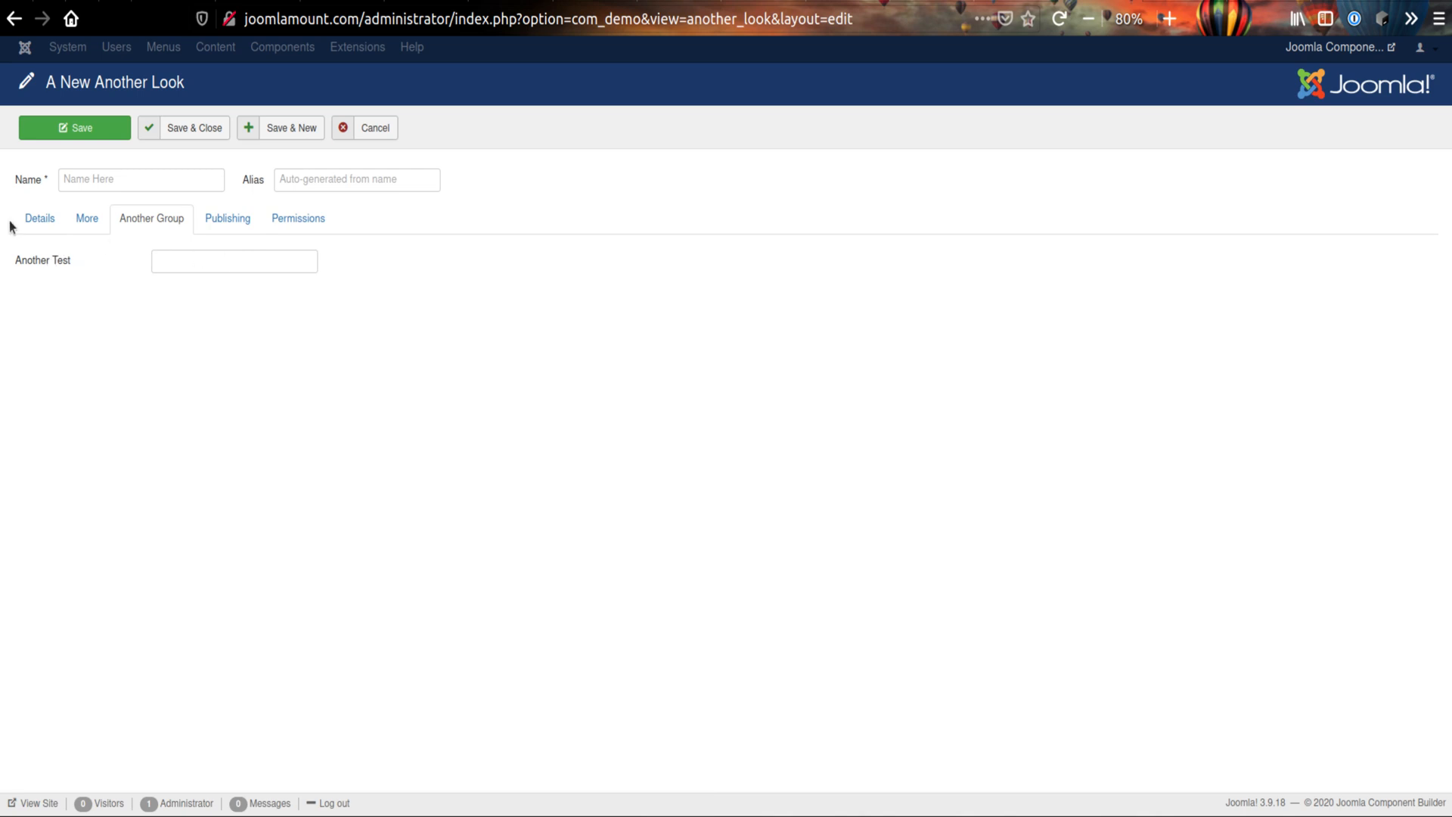
pyautogui.click(40, 220)
pyautogui.click(244, 261)
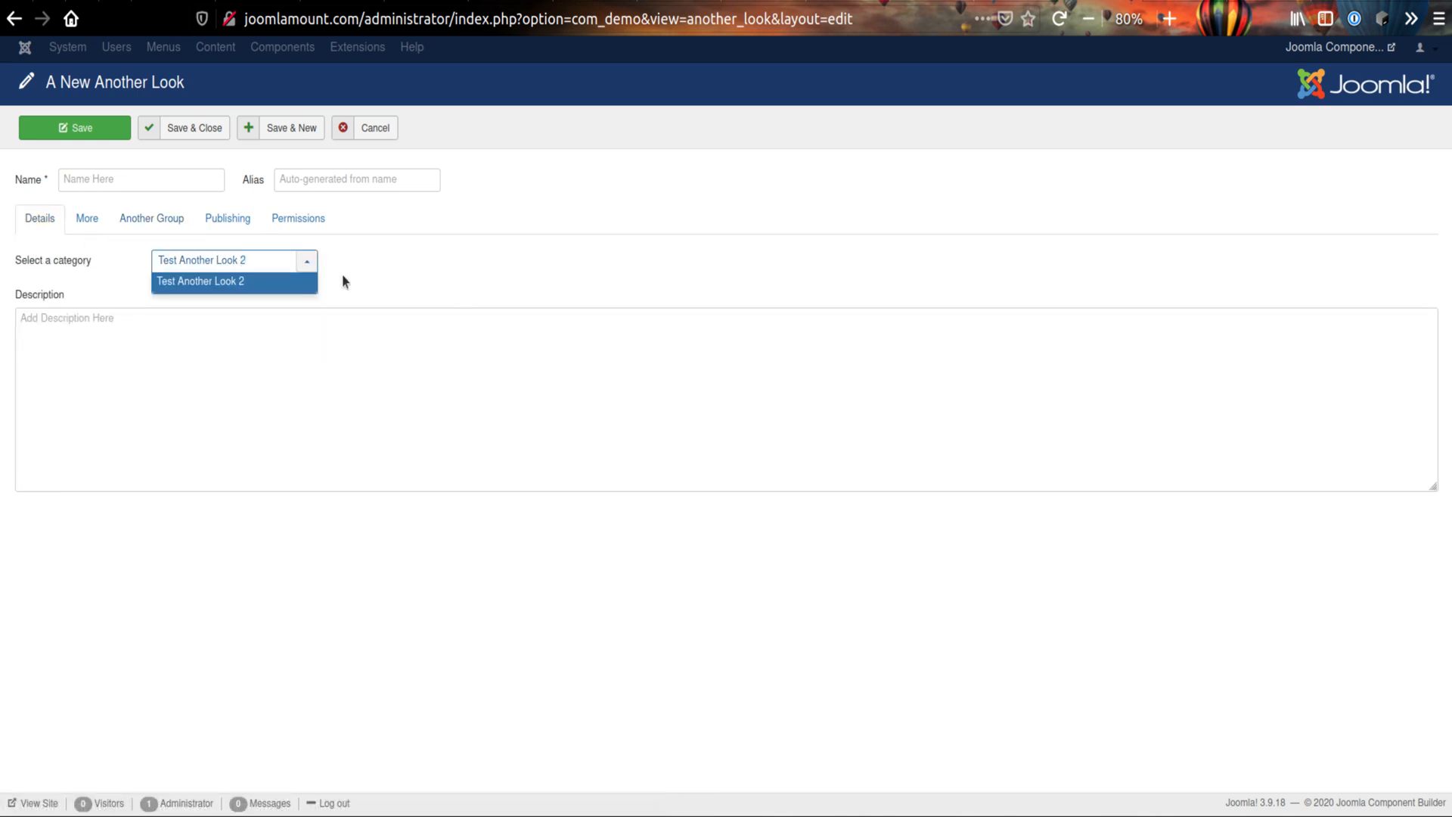
pyautogui.click(395, 286)
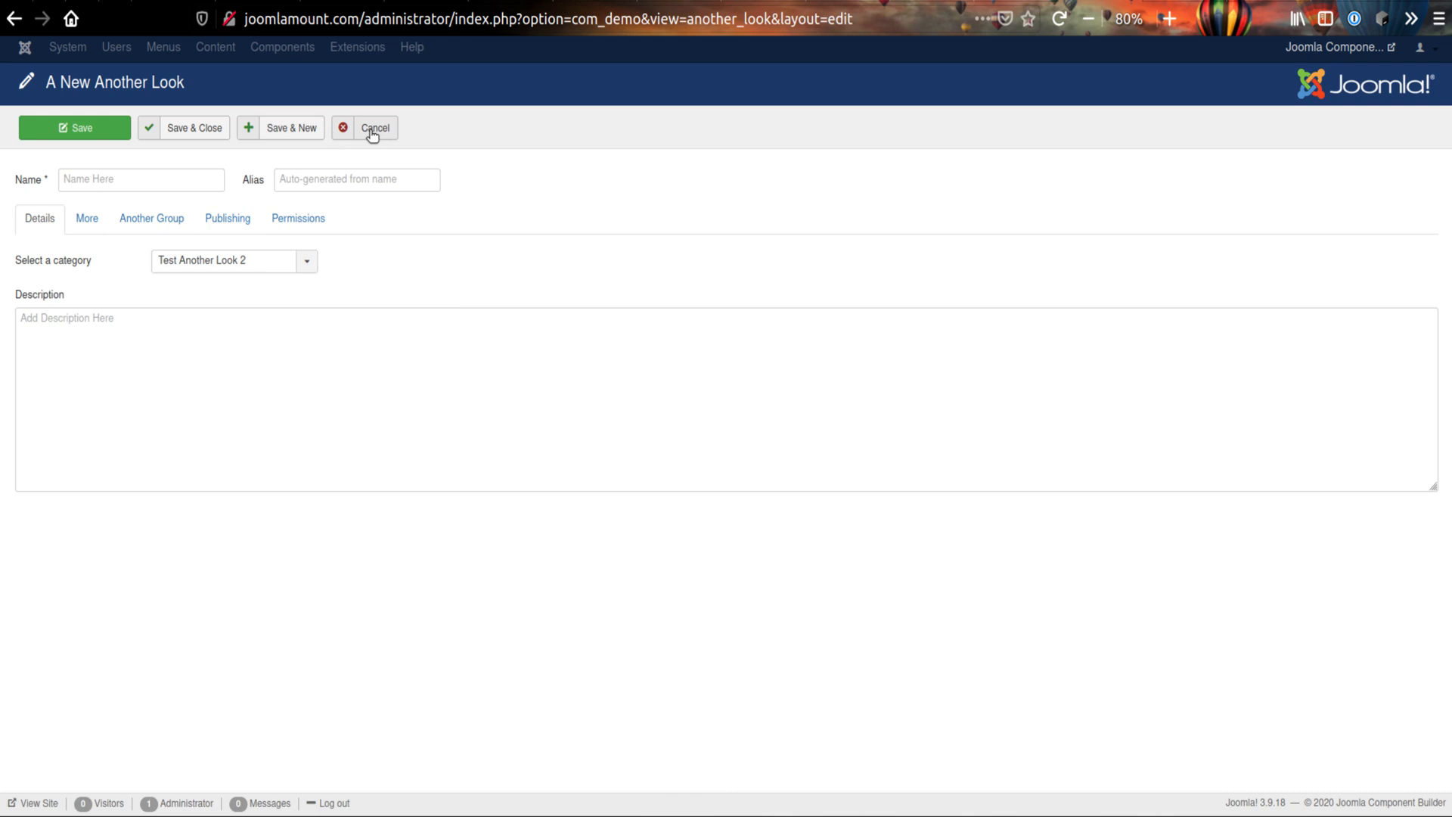
pyautogui.click(372, 133)
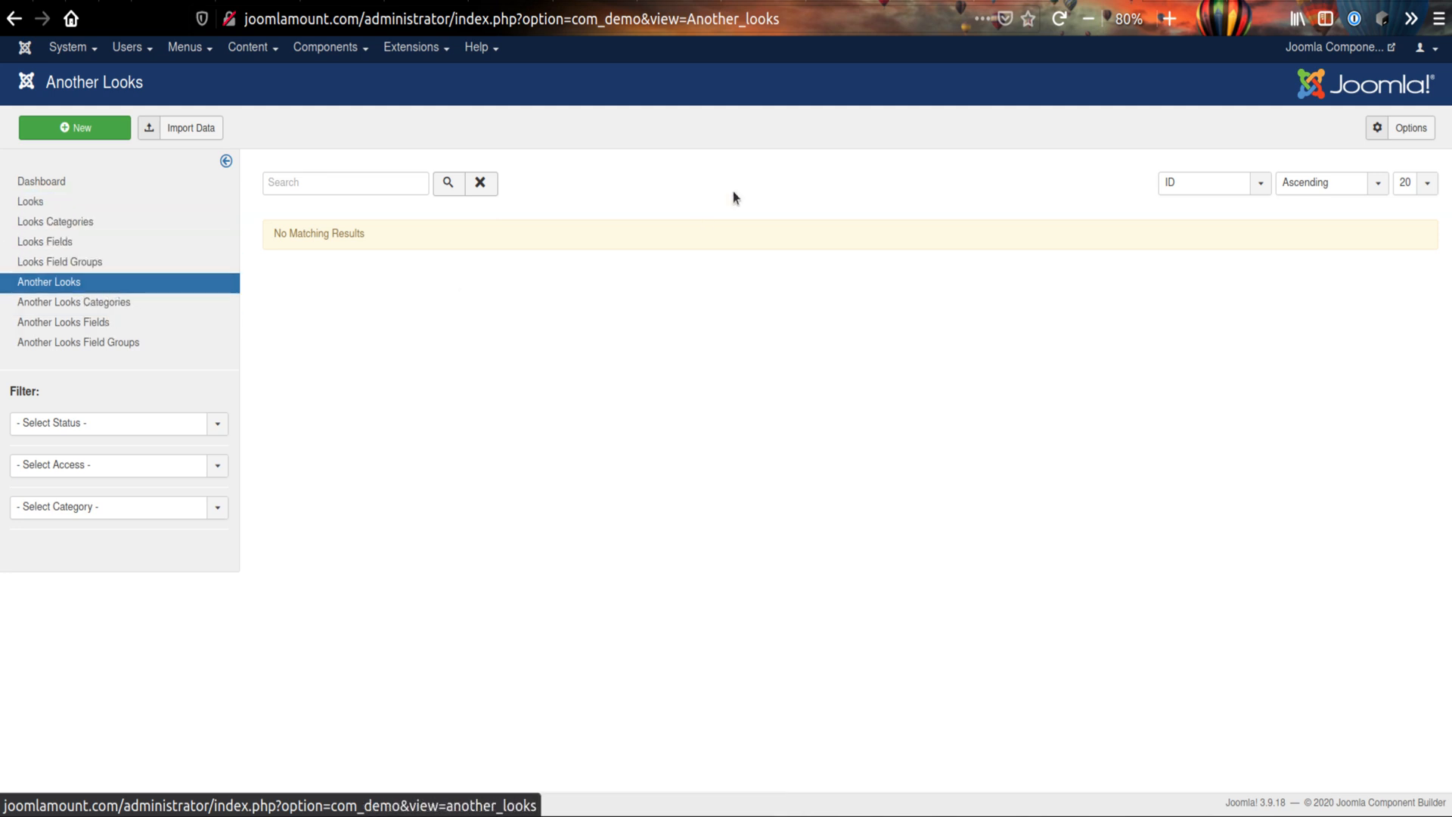
# - Switch to the Joomla Component Builder fields list and open the Category (generic) field to view its properties
pyautogui.click(936, 1)
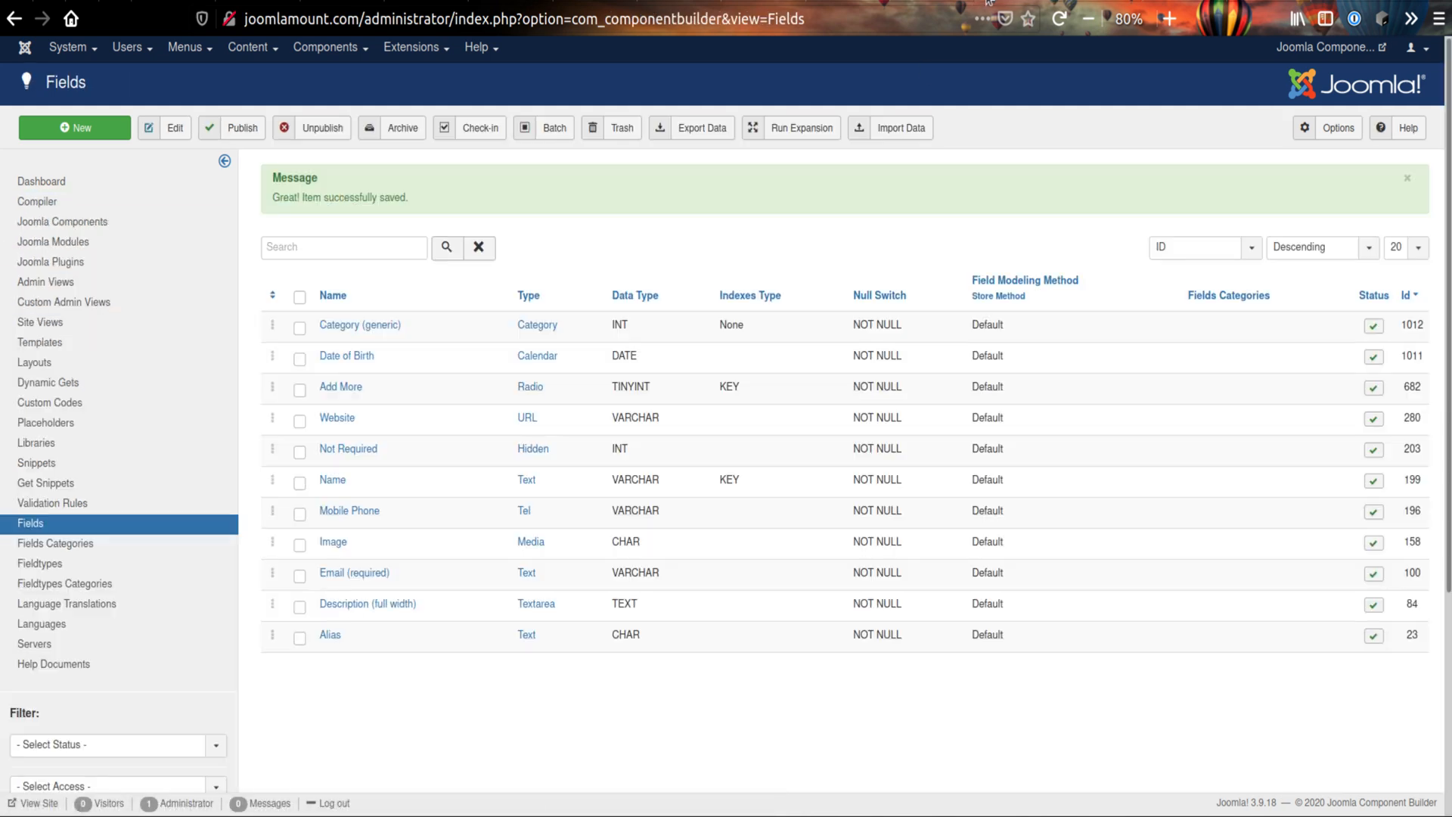
pyautogui.click(361, 325)
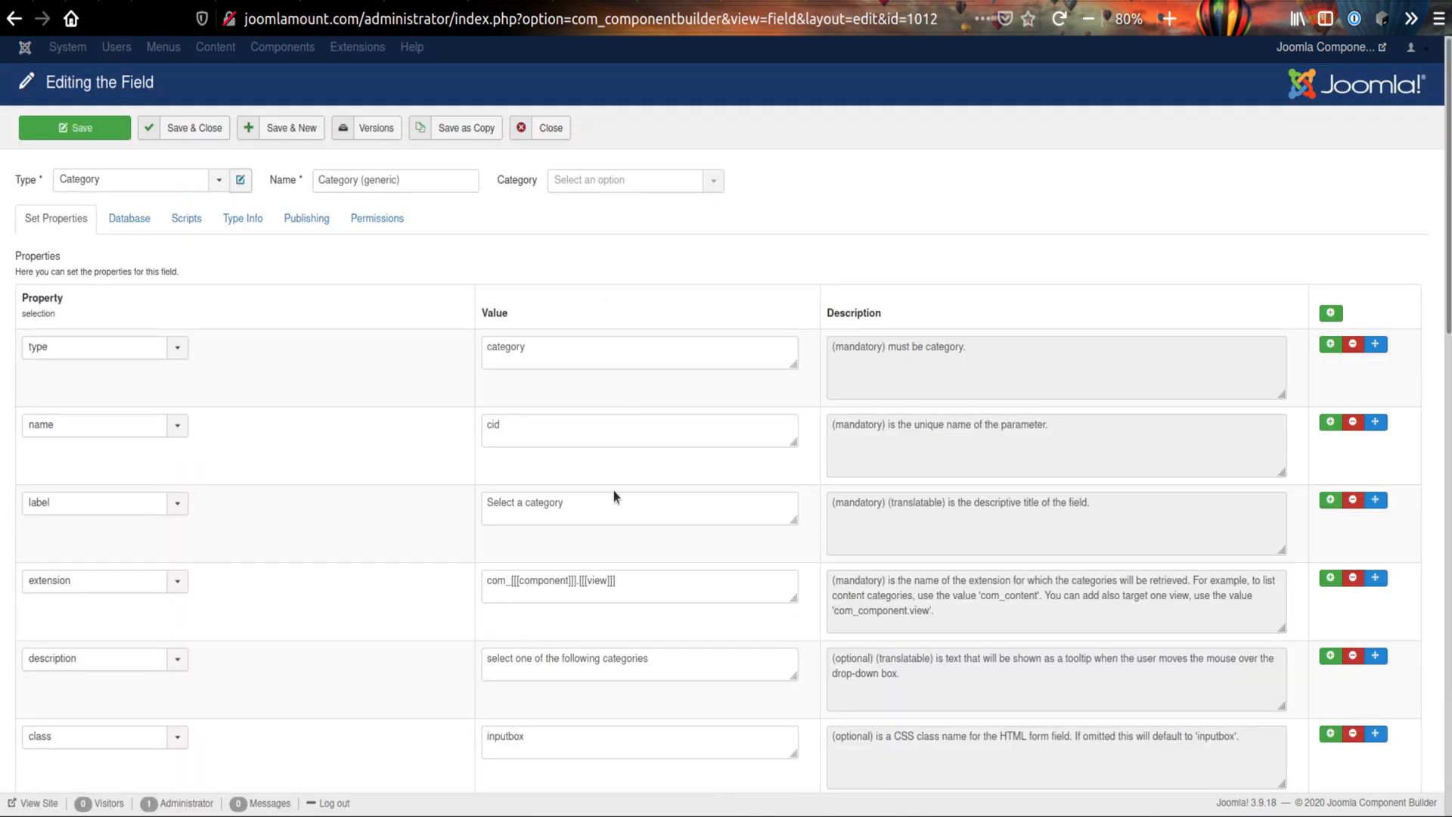
# - Set the Category (generic) field's extension value to com_[[[component]]] without the view target, and save and close the field
pyautogui.moveTo(576, 579); pyautogui.dragTo(642, 582)
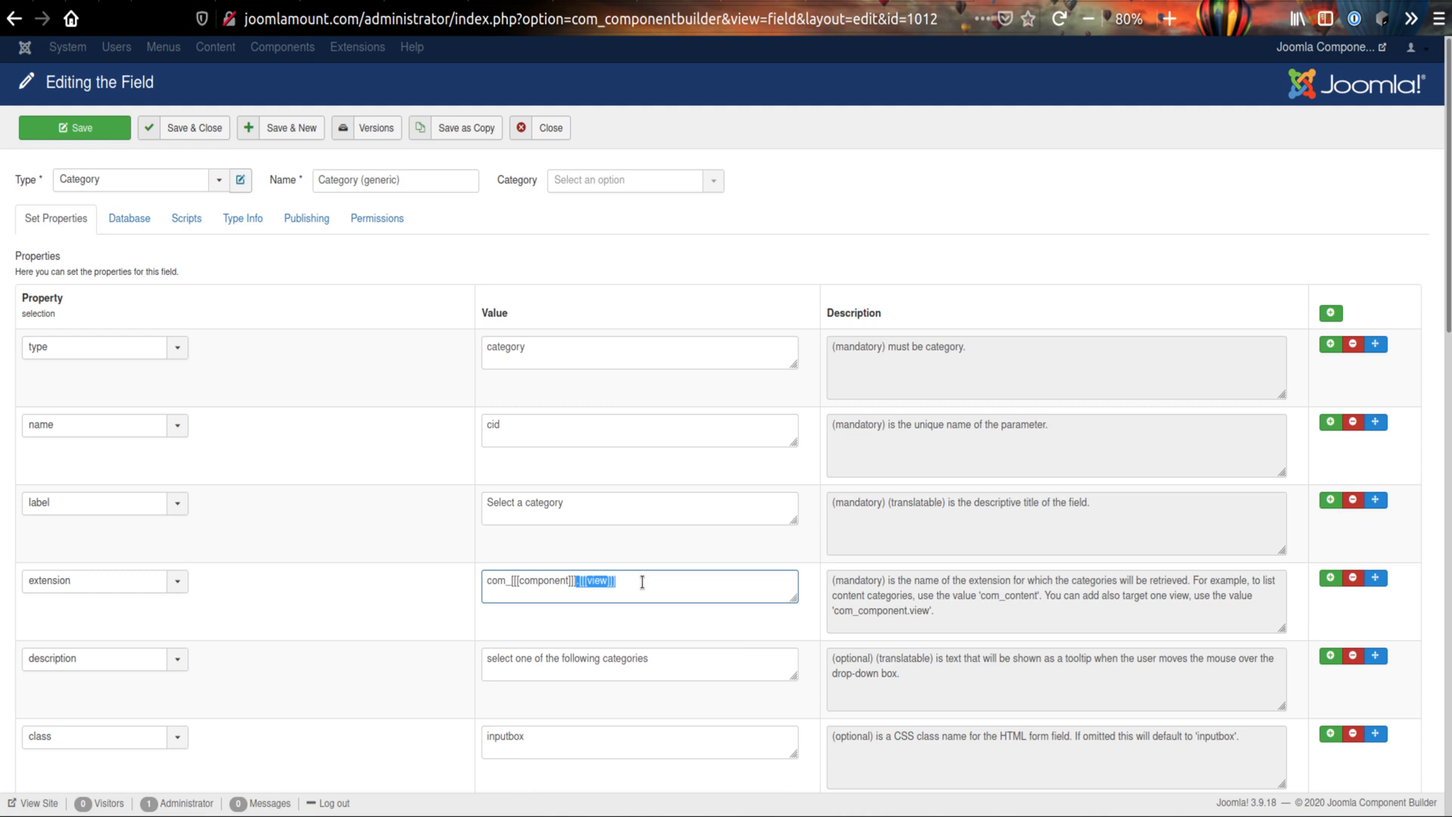
pyautogui.press('BackSpace')
pyautogui.moveTo(534, 585); pyautogui.dragTo(496, 585)
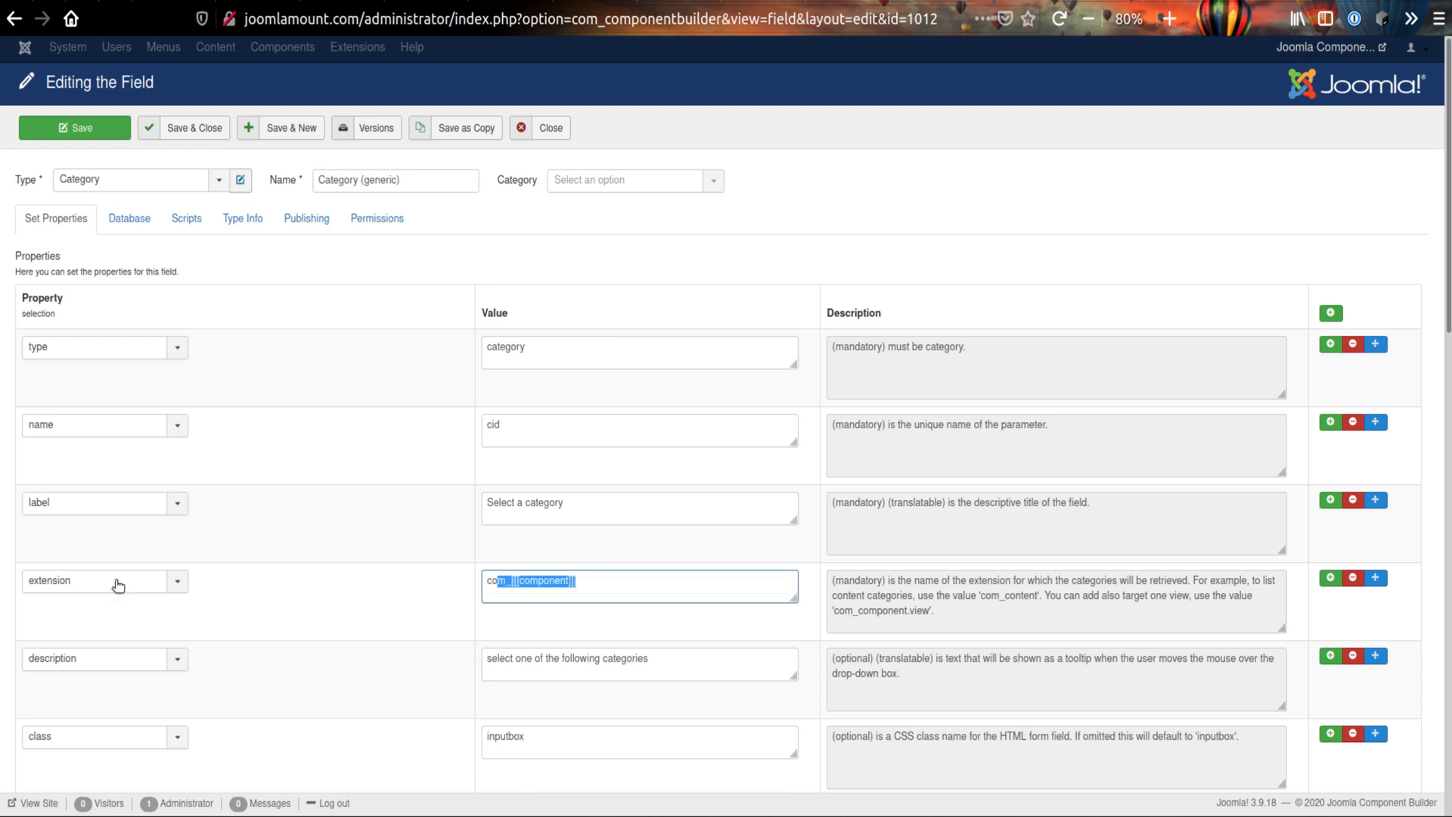
pyautogui.click(577, 590)
pyautogui.moveTo(619, 580); pyautogui.dragTo(463, 580)
pyautogui.scroll(-3, 442, 592)
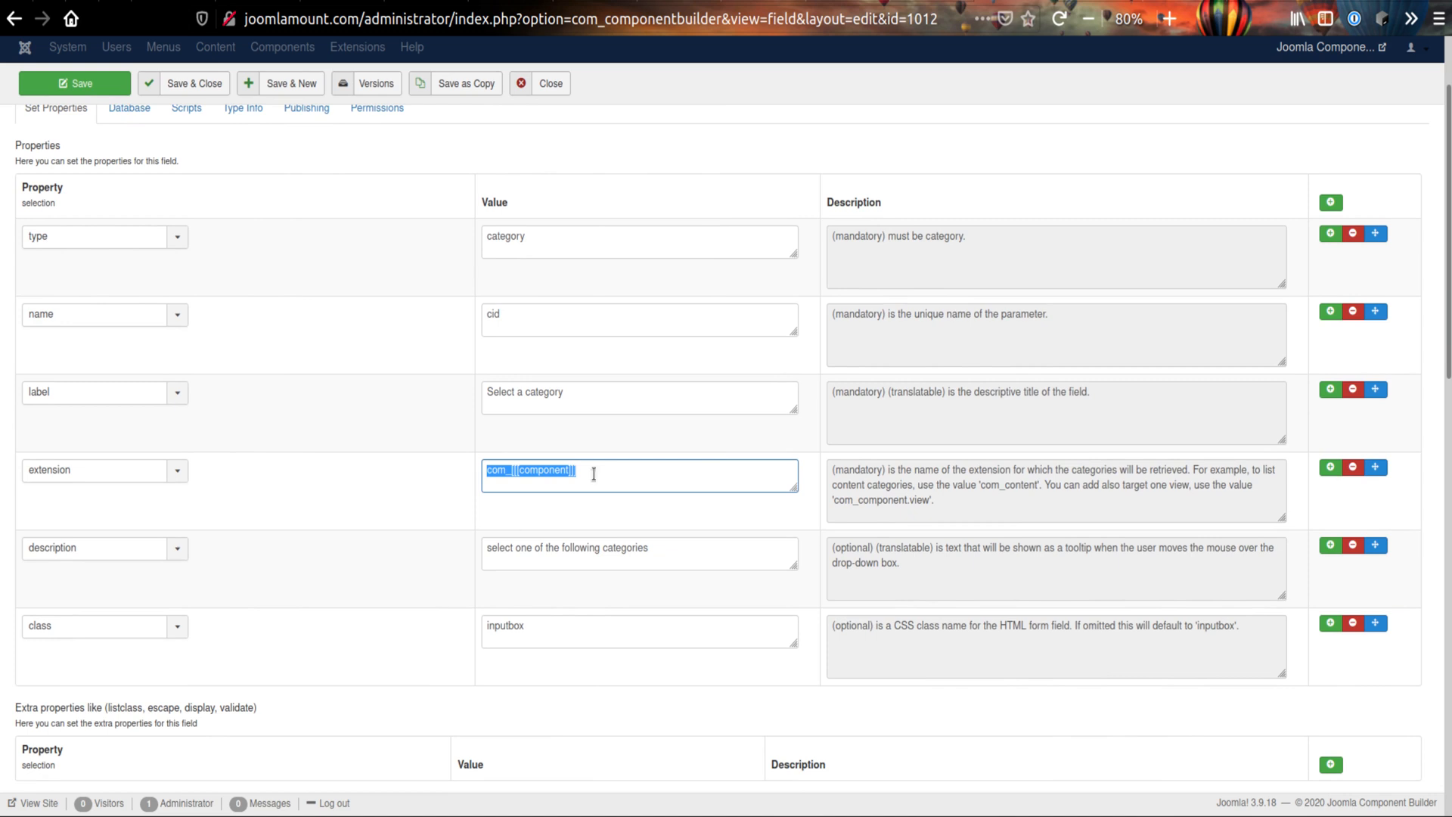
pyautogui.click(632, 473)
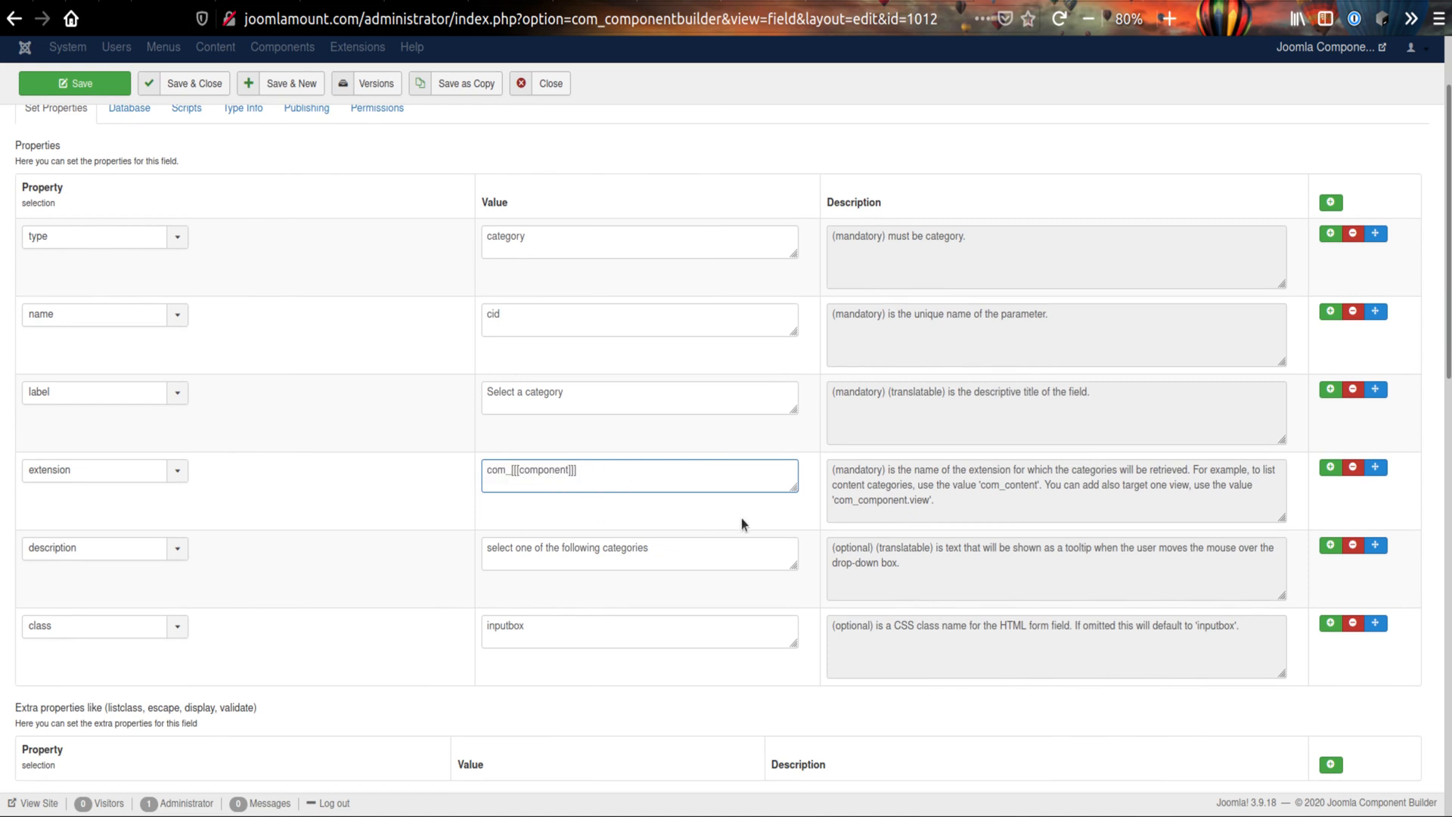
pyautogui.scroll(3, 741, 524)
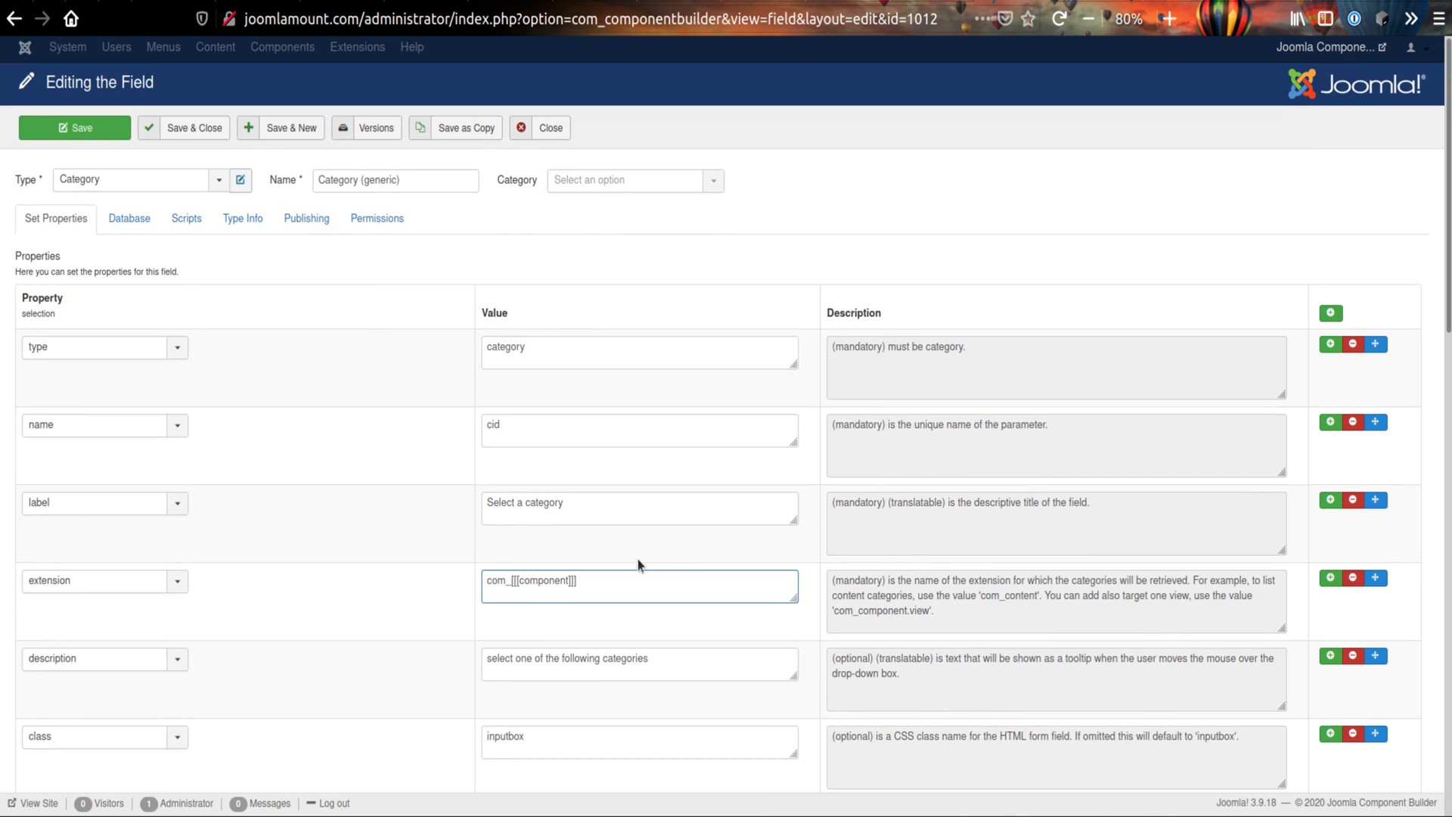
pyautogui.click(173, 133)
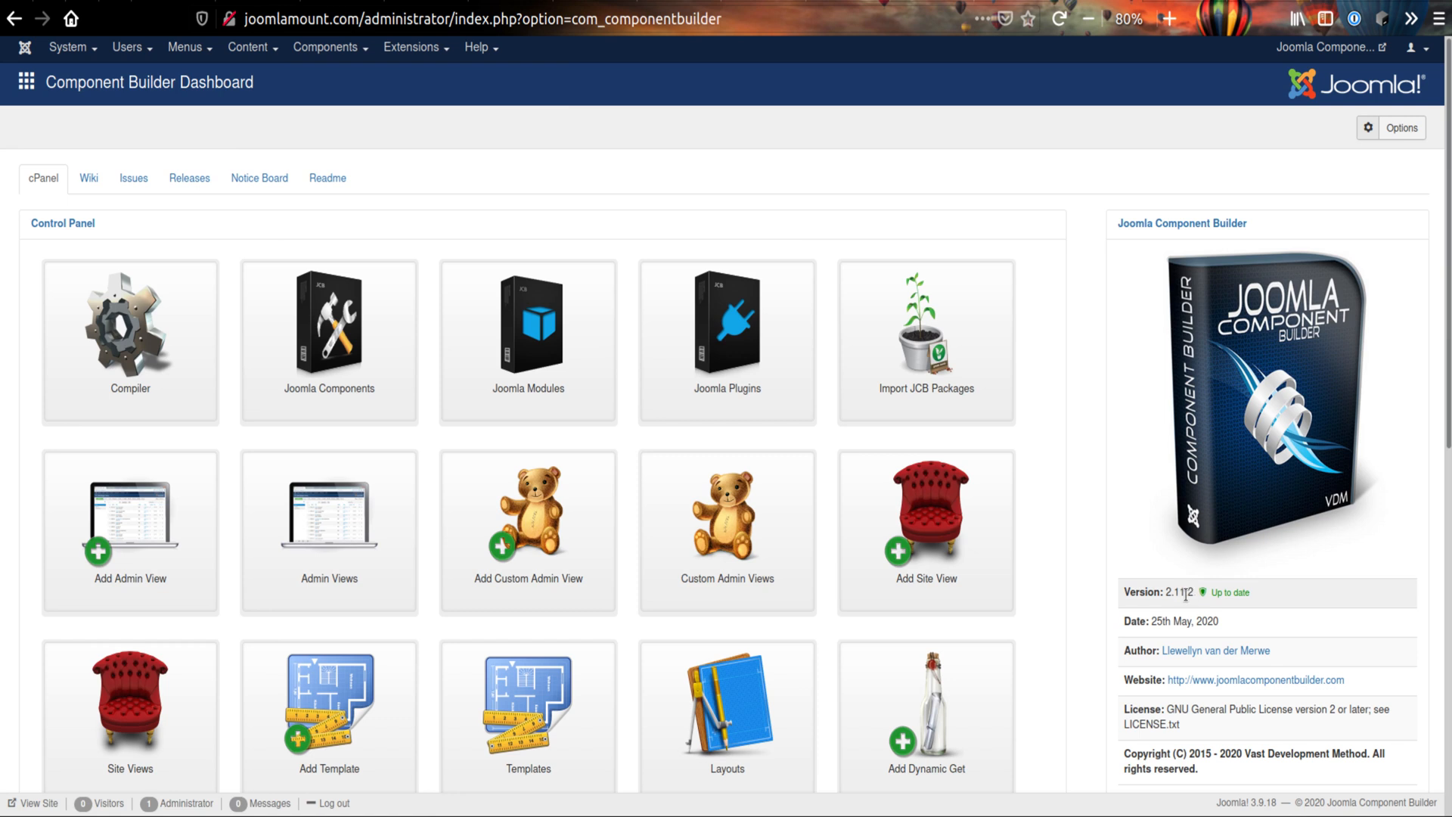
# - Check the installed version on the Component Builder dashboard, and switch to GitHub issue #561 about Joomla fields and the category field
pyautogui.click(1189, 594)
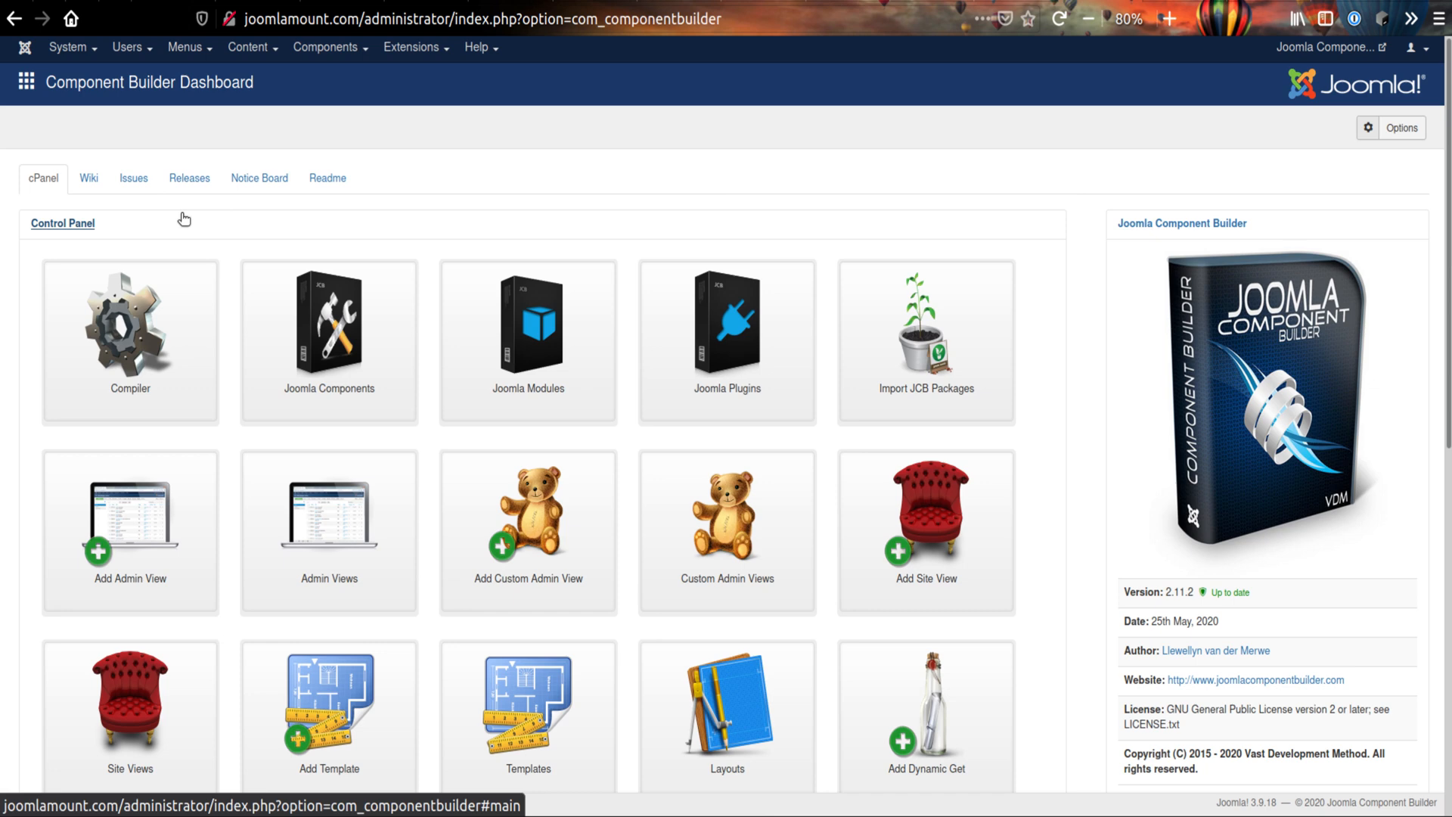
pyautogui.hotkey('ctrl', 'Tab')
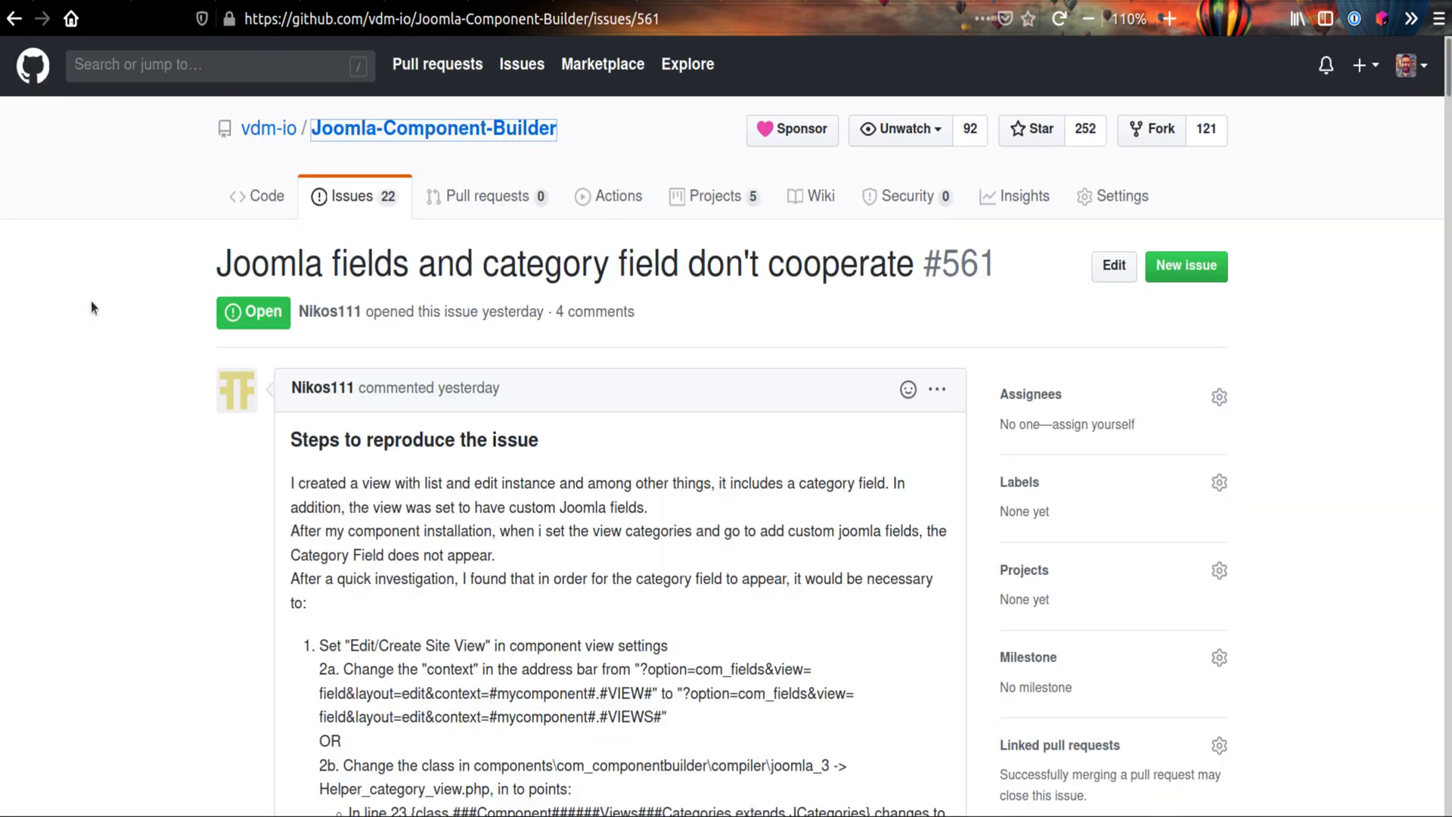